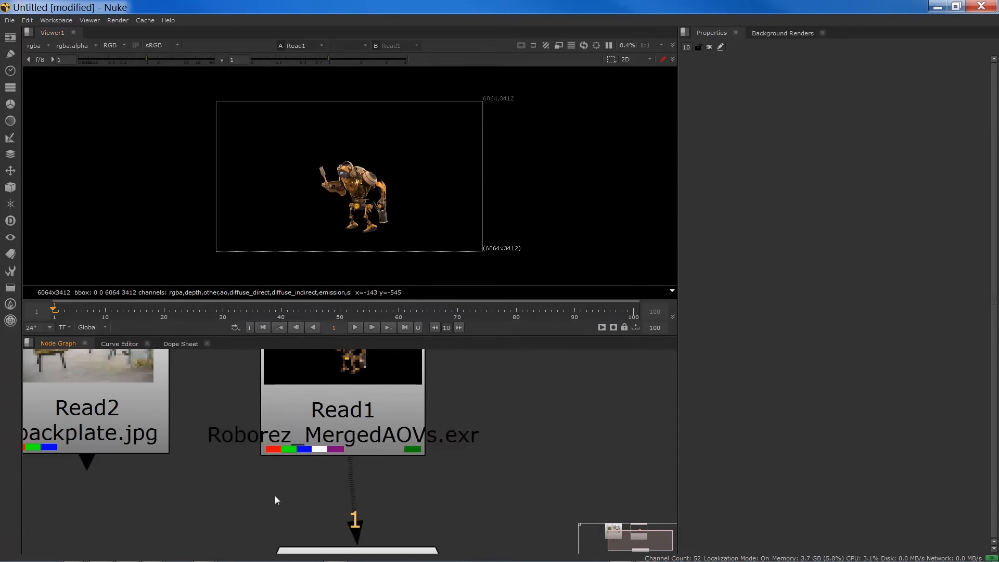
Show the backplate.jpg Read node in the viewer and move the Viewer node farther below the two Read nodes.
scroll(275, 496, down, 5)
middle_drag(294, 480, 364, 445)
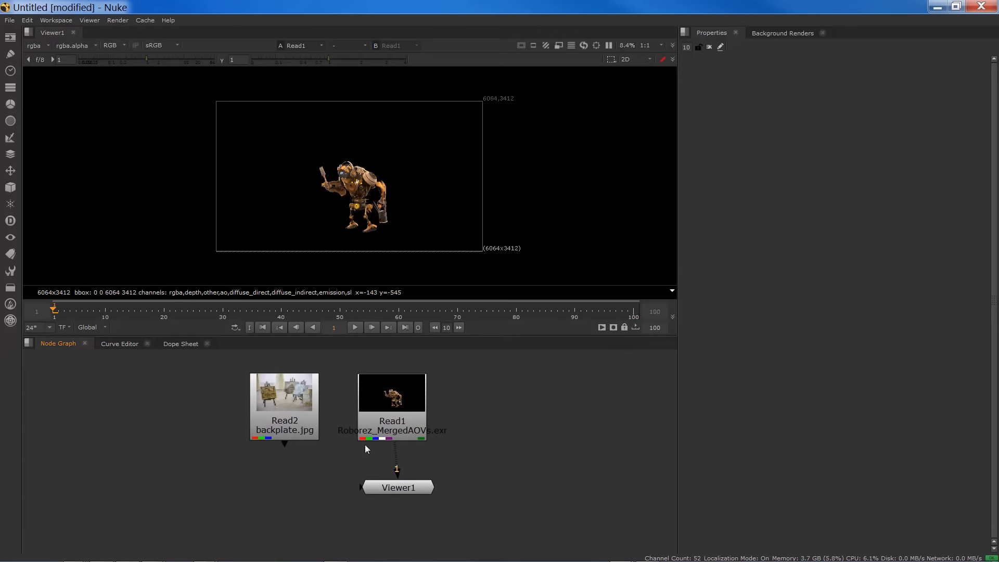
mouse_move(276, 407)
mouse_down()
mouse_move(248, 427)
mouse_move(279, 411)
mouse_move(270, 413)
mouse_up()
key(1)
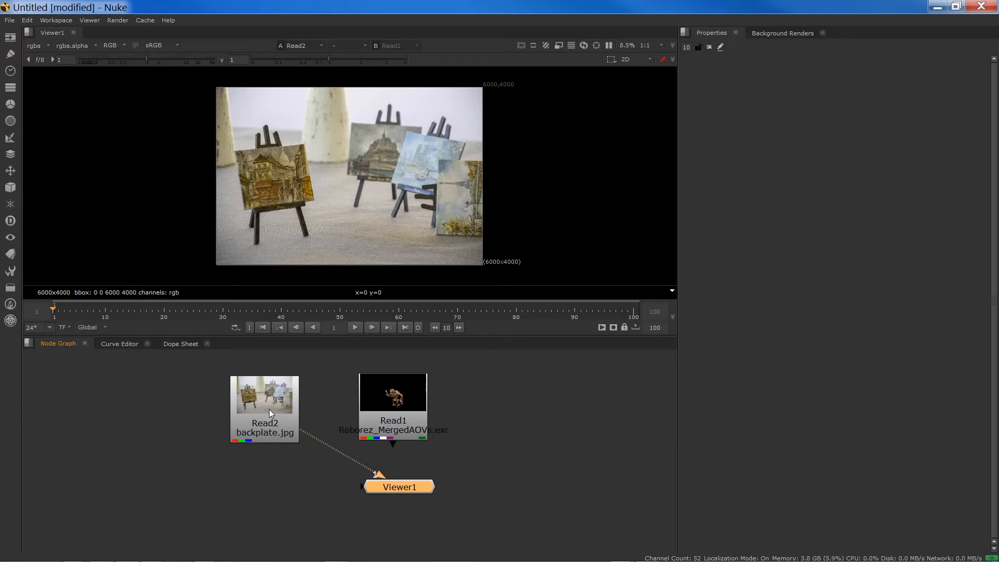
drag(391, 497, 423, 540)
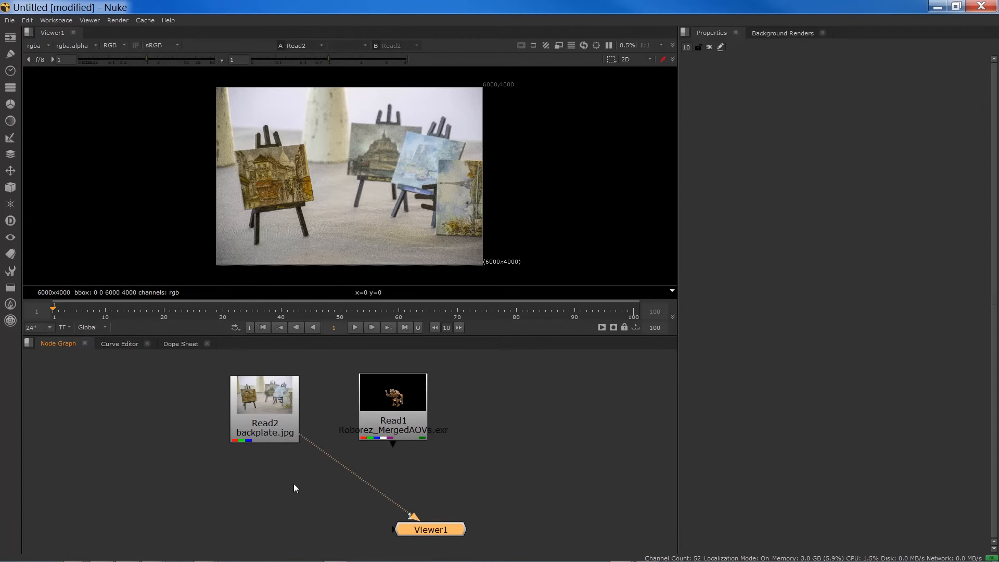
Add a Backdrop node beside the Viewer node and label it "Primary Passes".
scroll(294, 483, down, 1)
middle_drag(266, 502, 264, 445)
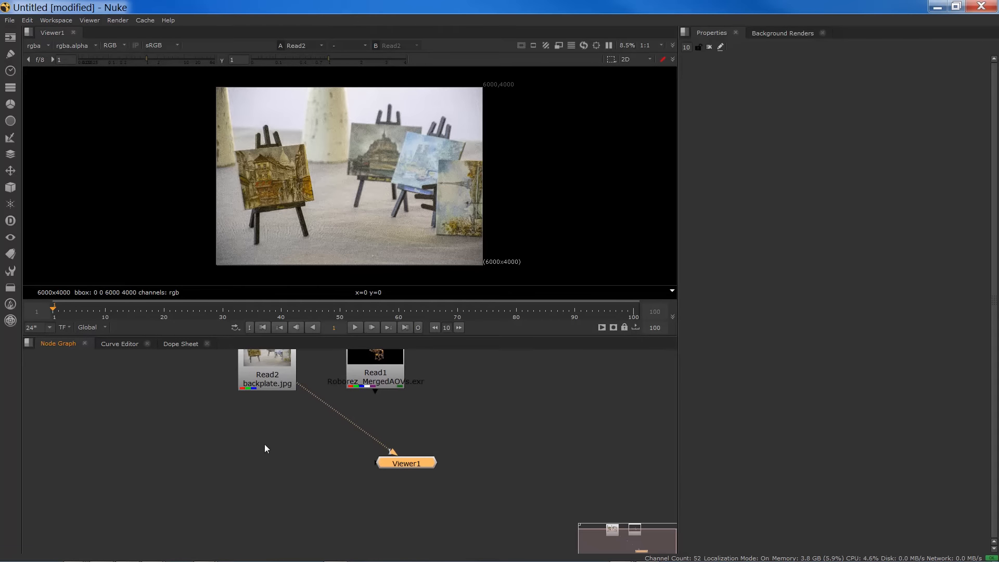
key(Tab)
text(backdrop)
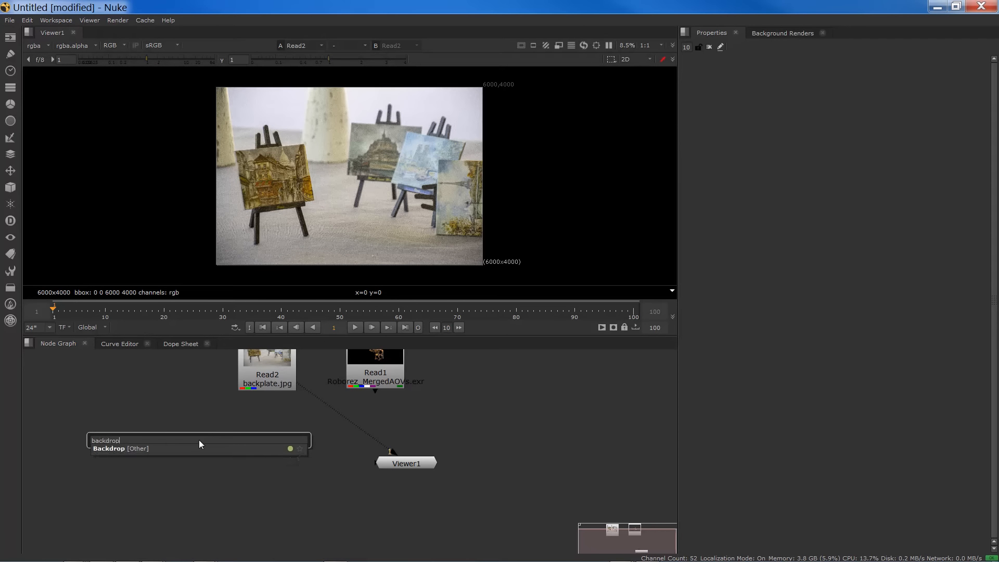
key(Return)
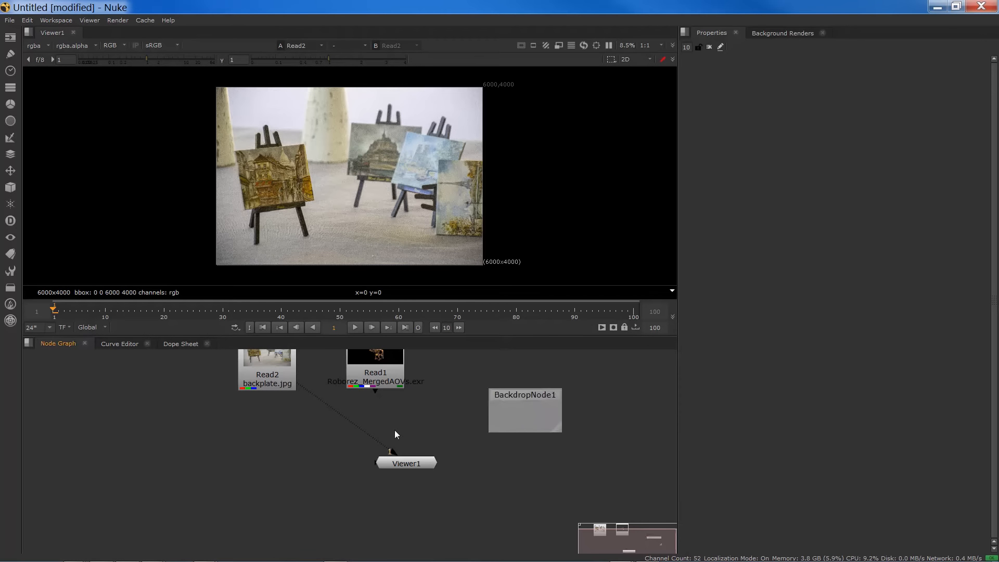
double_click(504, 401)
click(775, 91)
text(Primary Passes)
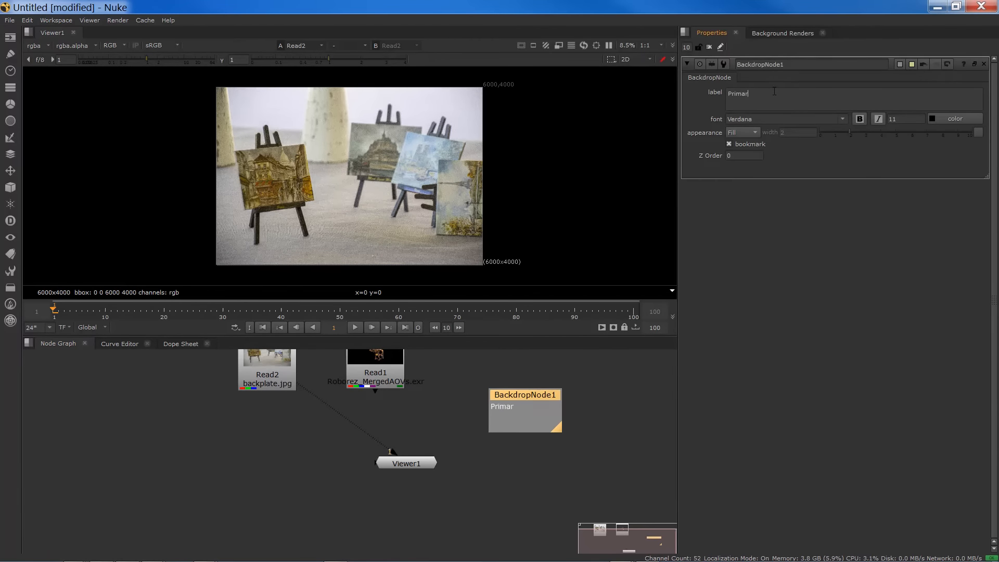
Colour the Primary Passes backdrop a muted red and enlarge it into a wide area below the Read nodes.
click(900, 65)
drag(711, 434, 711, 409)
drag(540, 400, 559, 553)
scroll(433, 479, down, 2)
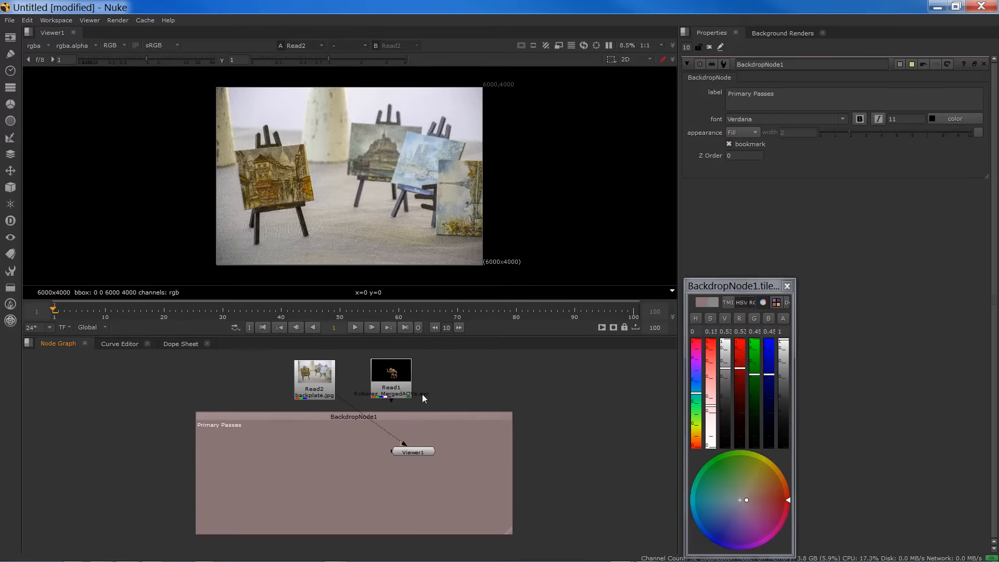
Move the robot EXR Read node higher above the Primary Passes backdrop and the backplate Read node out to its left side.
click(399, 378)
drag(387, 381, 373, 367)
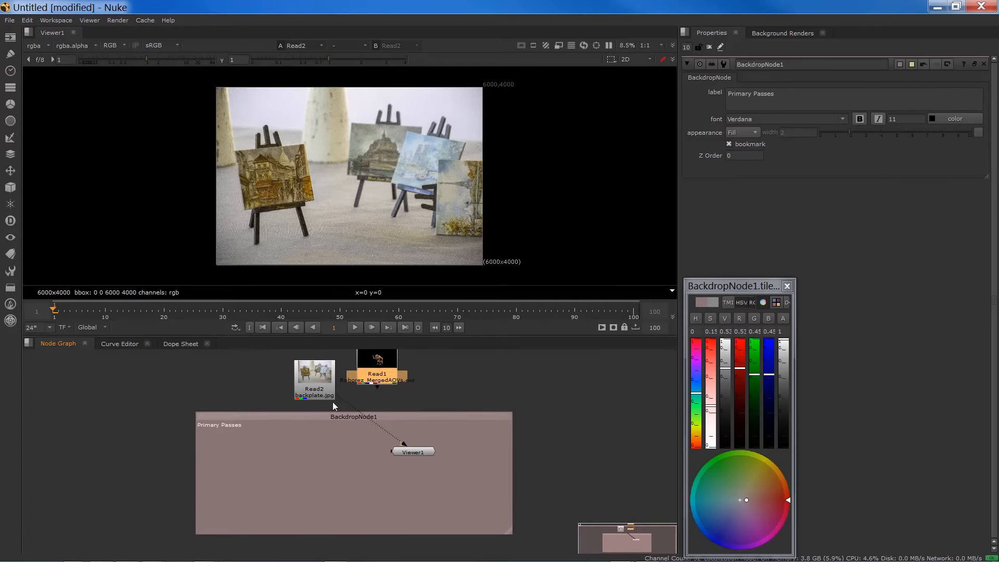
middle_drag(314, 392, 318, 441)
drag(388, 403, 369, 373)
middle_drag(363, 432, 416, 390)
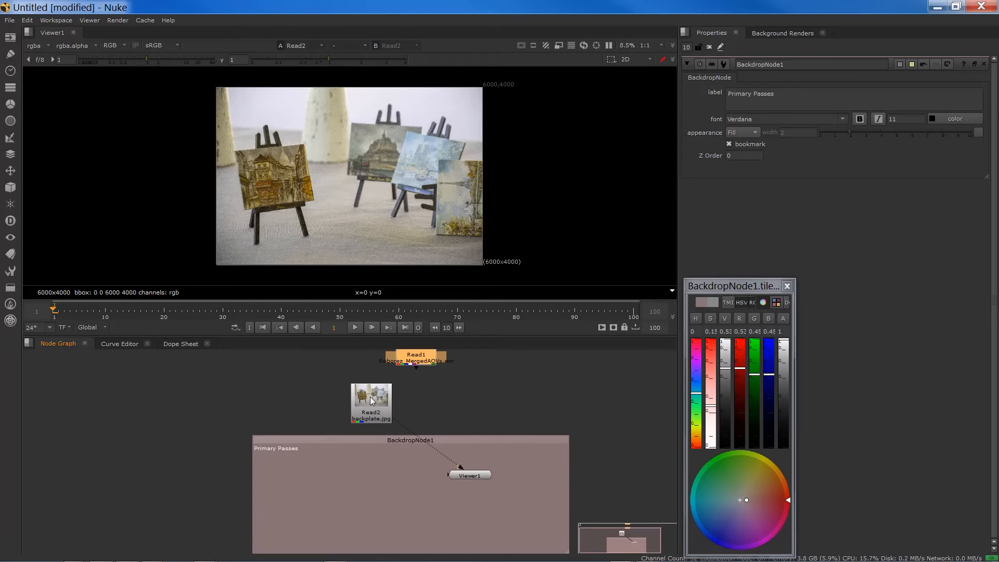
drag(371, 397, 348, 417)
drag(221, 442, 165, 445)
Add a second Backdrop node left of Primary Passes and size it to enclose the backplate Read node.
middle_drag(156, 438, 259, 410)
click(171, 418)
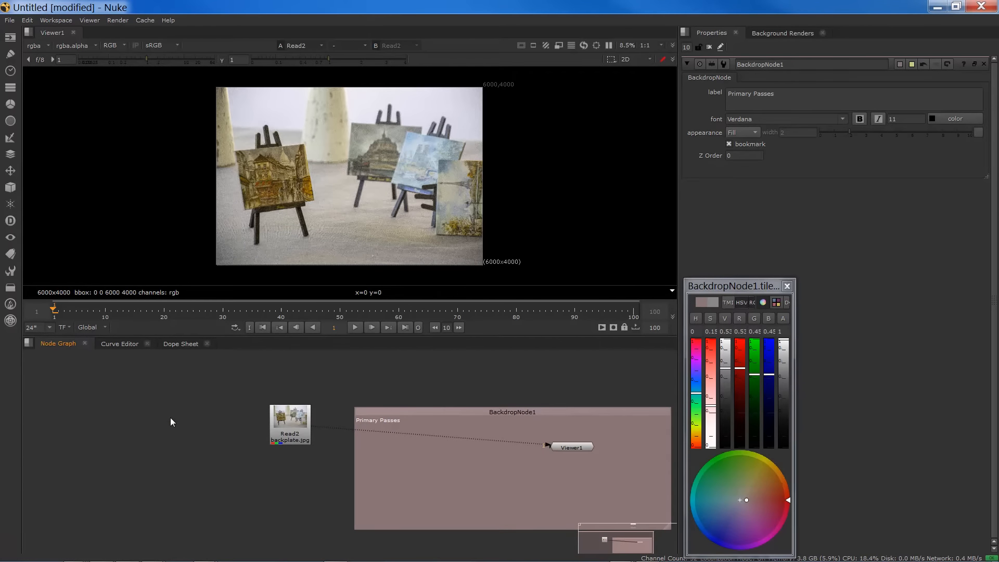
key(Tab)
text(backdrop)
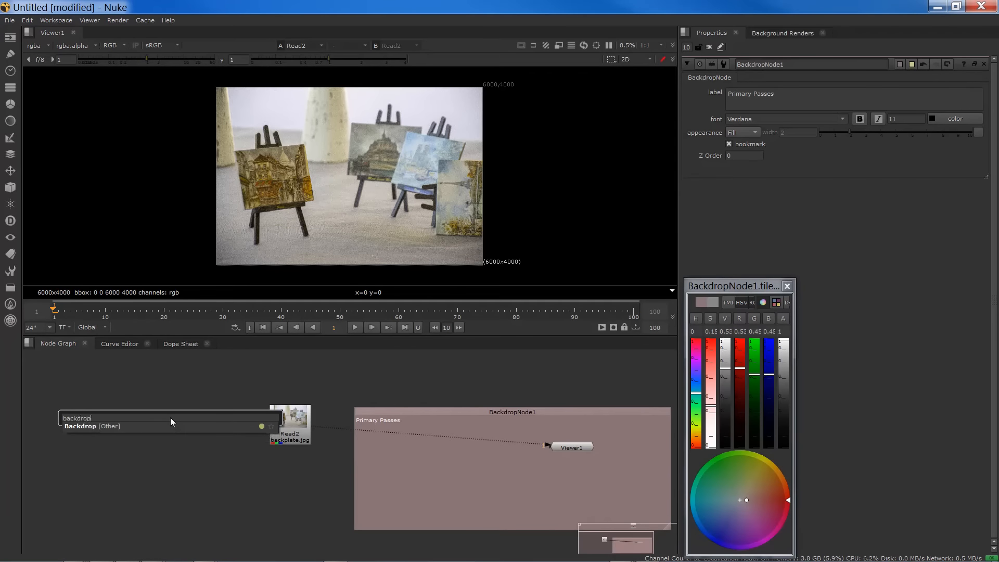
key(Return)
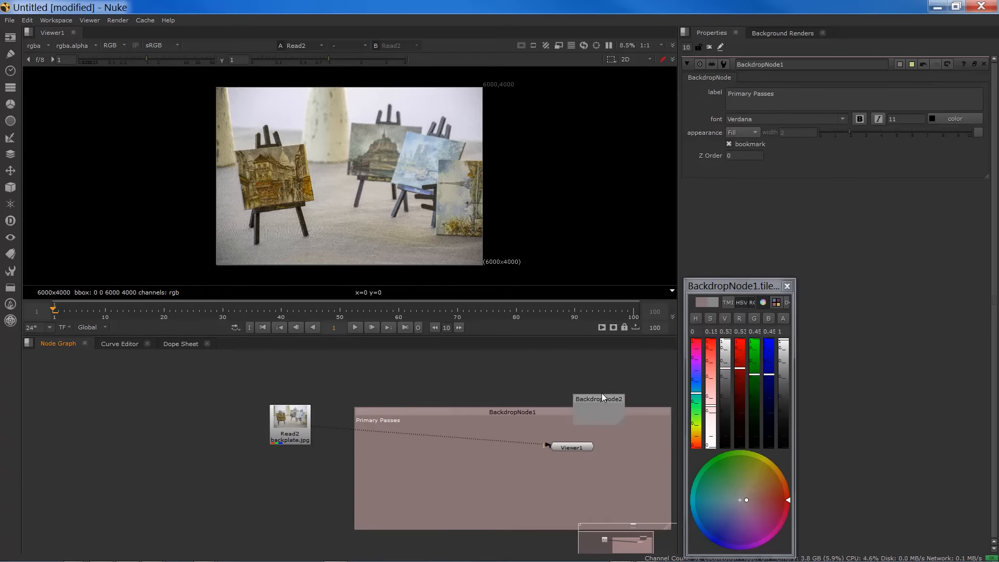
click(232, 404)
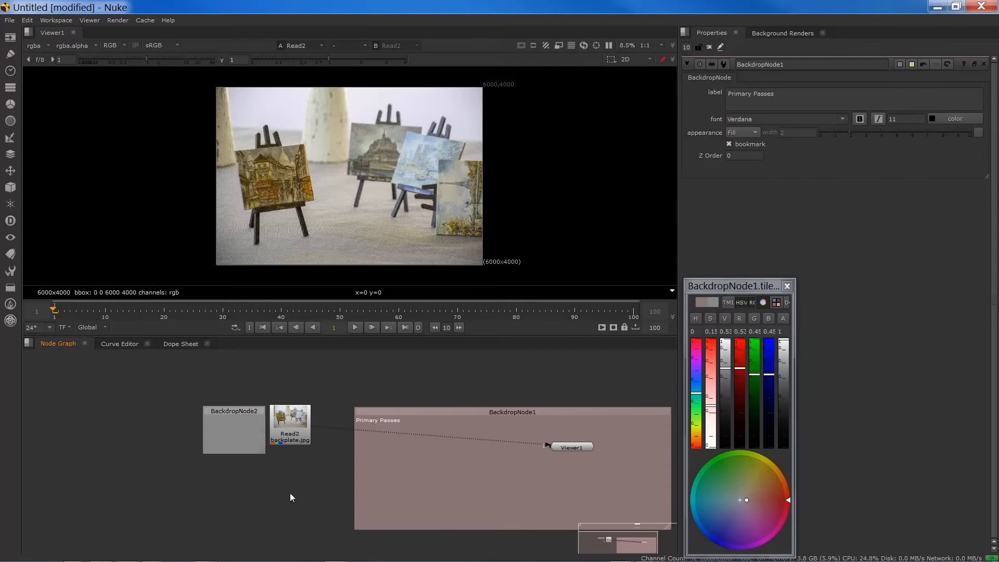
drag(263, 451, 338, 525)
drag(290, 425, 293, 447)
Label the backdrop around the backplate Read node "BG".
double_click(291, 411)
click(763, 92)
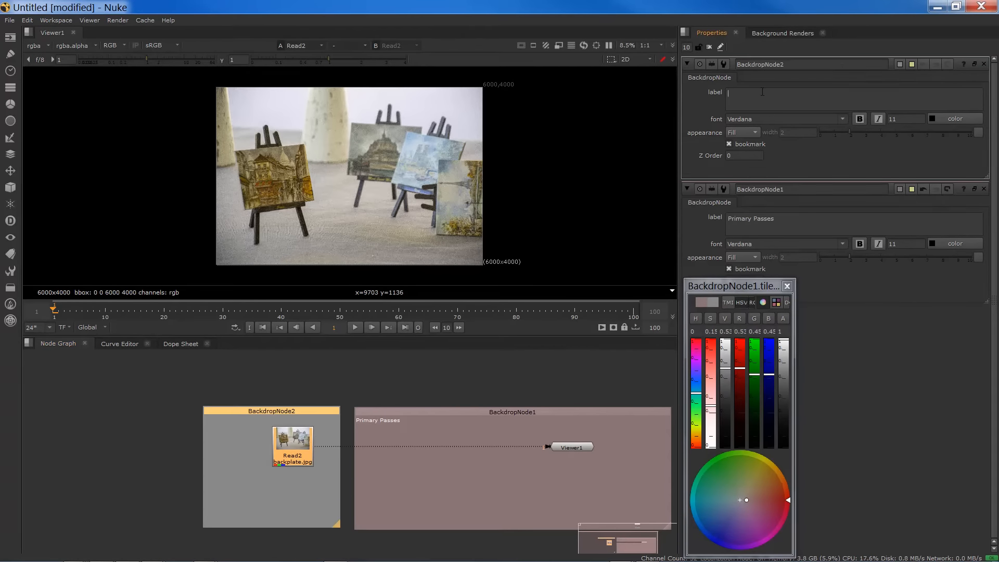
text(BG)
Limit the number of simultaneously open node property panels to 2.
click(687, 46)
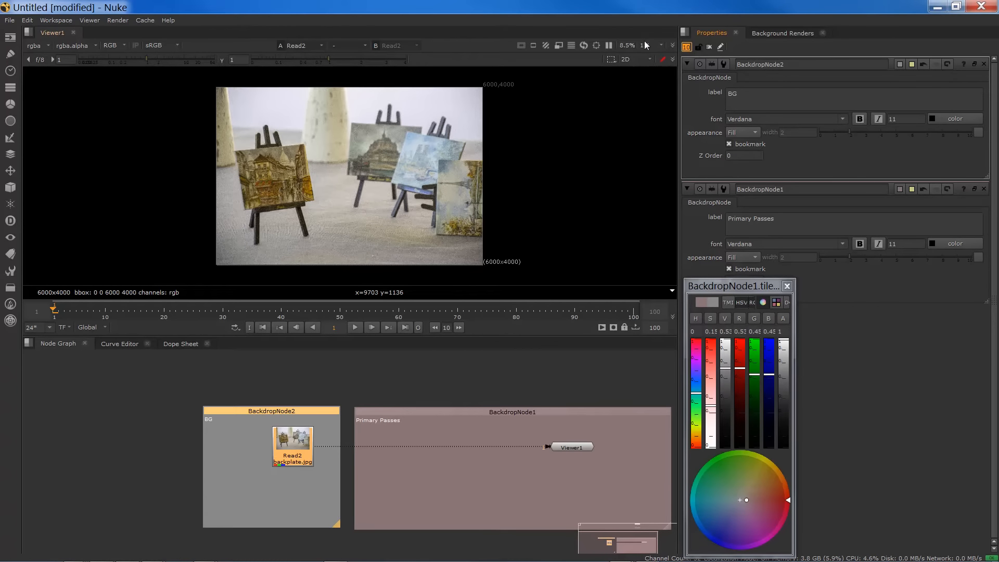
text(2)
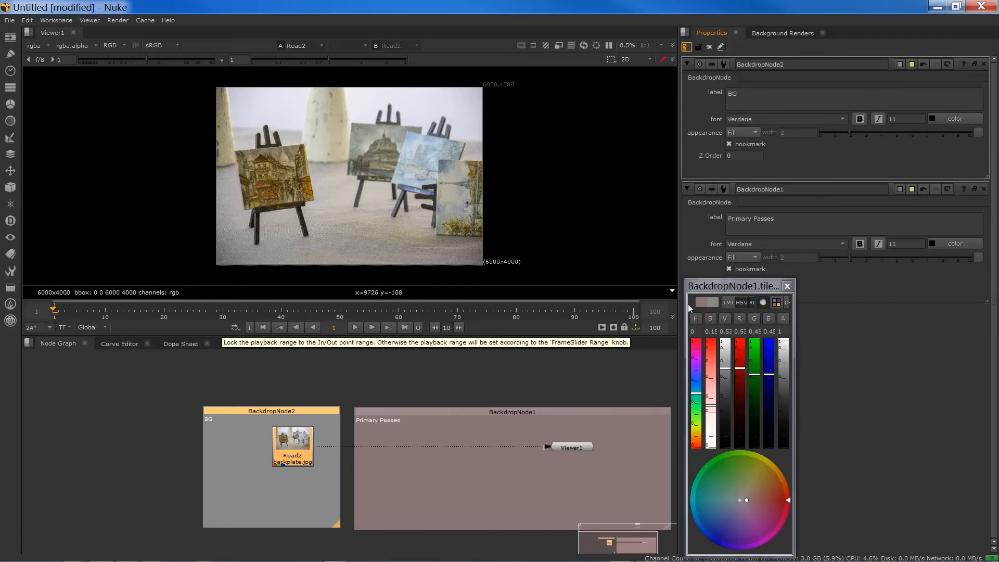
click(322, 410)
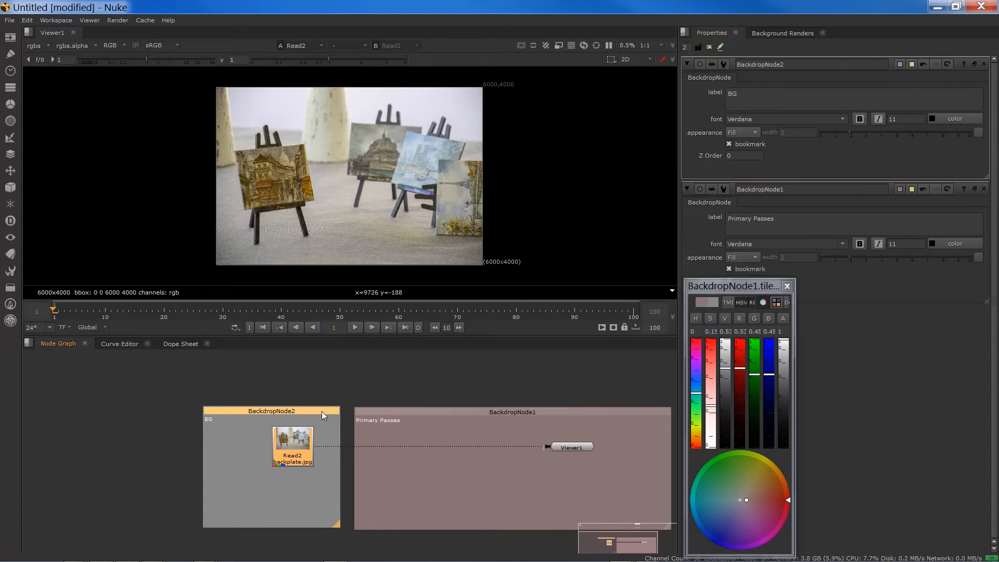
Set the label font size to 45 on both the BG and Primary Passes backdrops.
double_click(906, 120)
text(45)
key(Return)
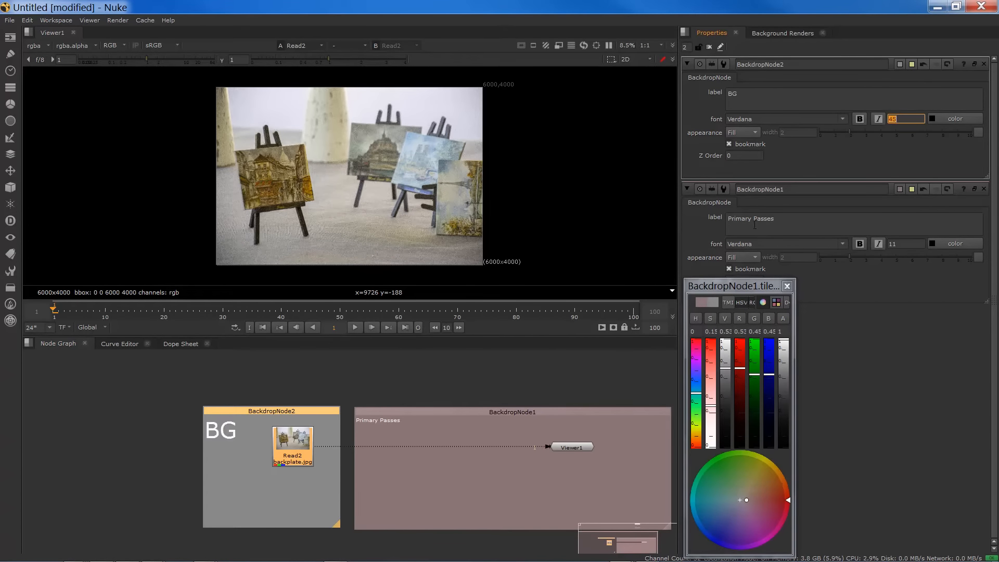
click(495, 414)
double_click(895, 119)
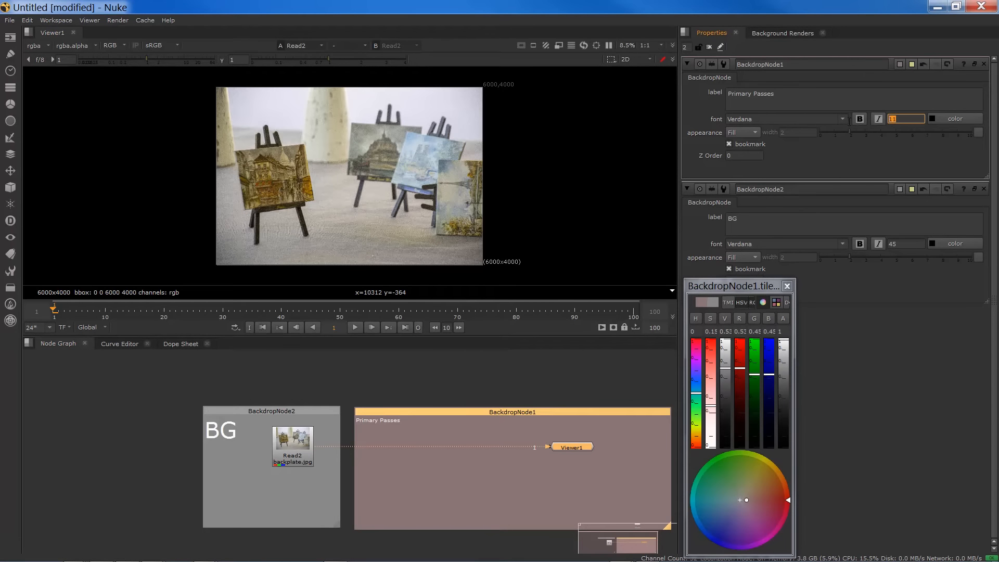
text(45)
key(Return)
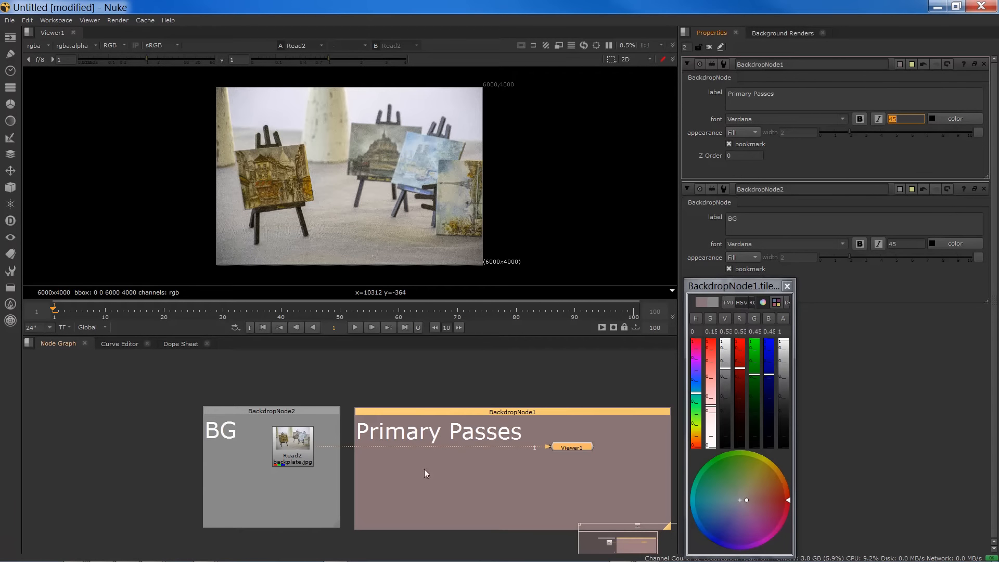
Shift the backplate Read node inside the BG backdrop and reposition the robot EXR Read node farther left above Primary Passes.
drag(297, 451, 282, 451)
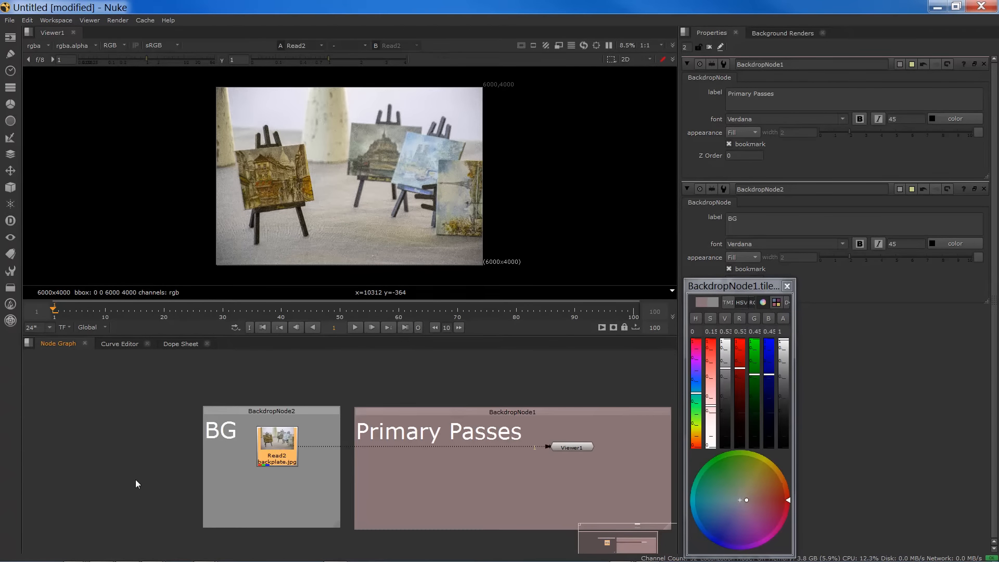
middle_drag(136, 480, 49, 502)
scroll(240, 449, down, 2)
middle_drag(291, 406, 326, 416)
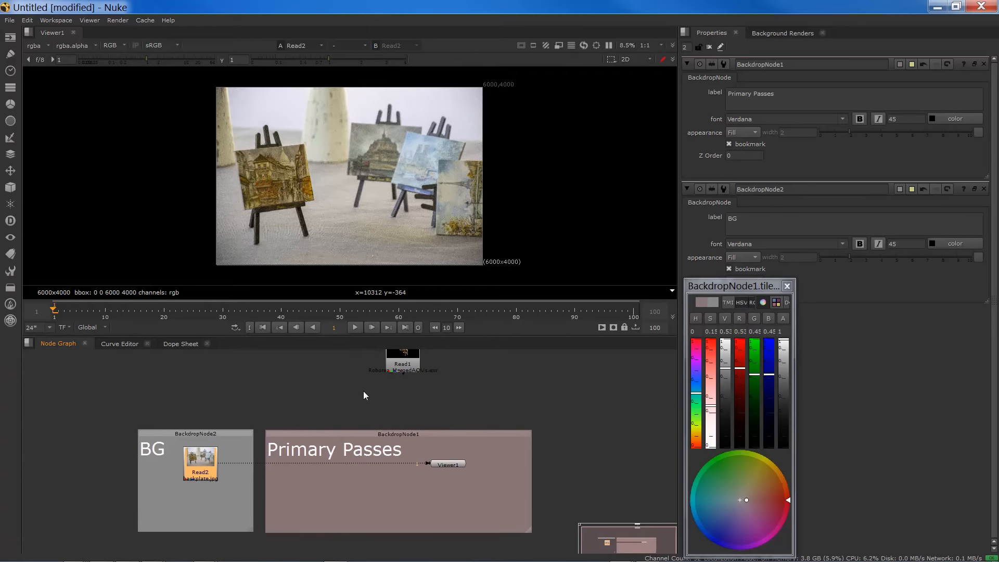
drag(406, 359, 364, 366)
Add a Shuffle node and place it inside the Primary Passes backdrop below the label.
click(349, 398)
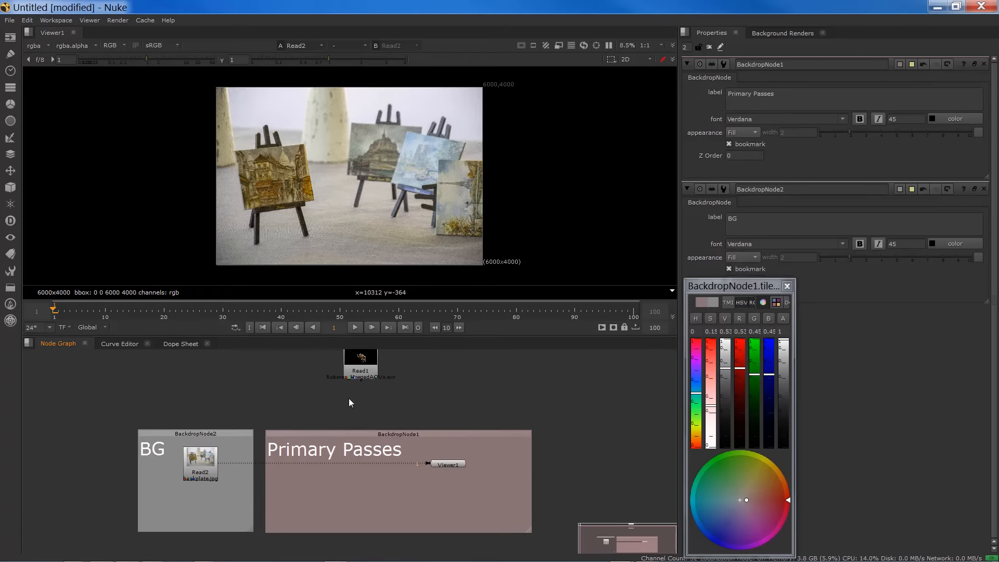
key(Tab)
text(shuf)
key(Return)
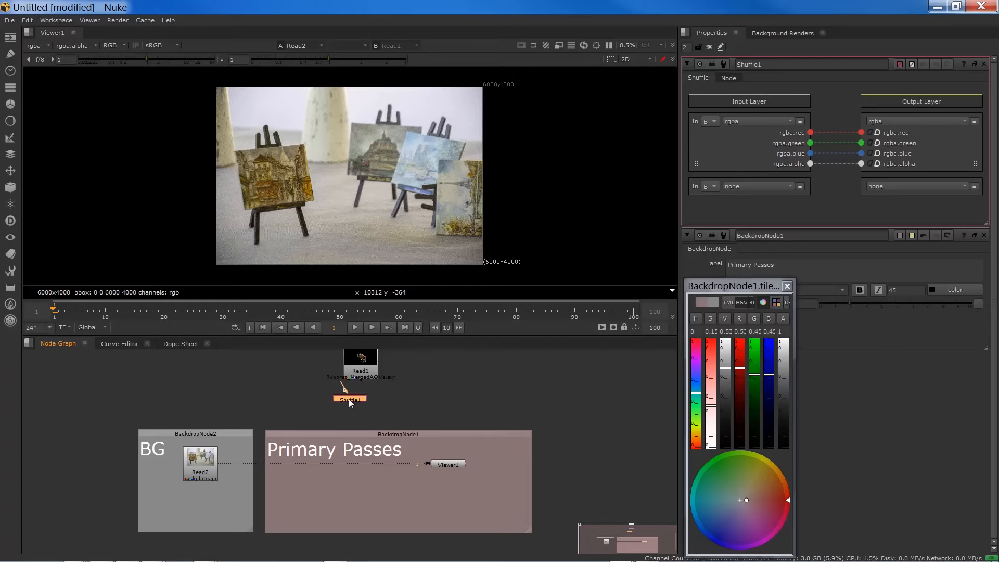
drag(349, 398, 305, 478)
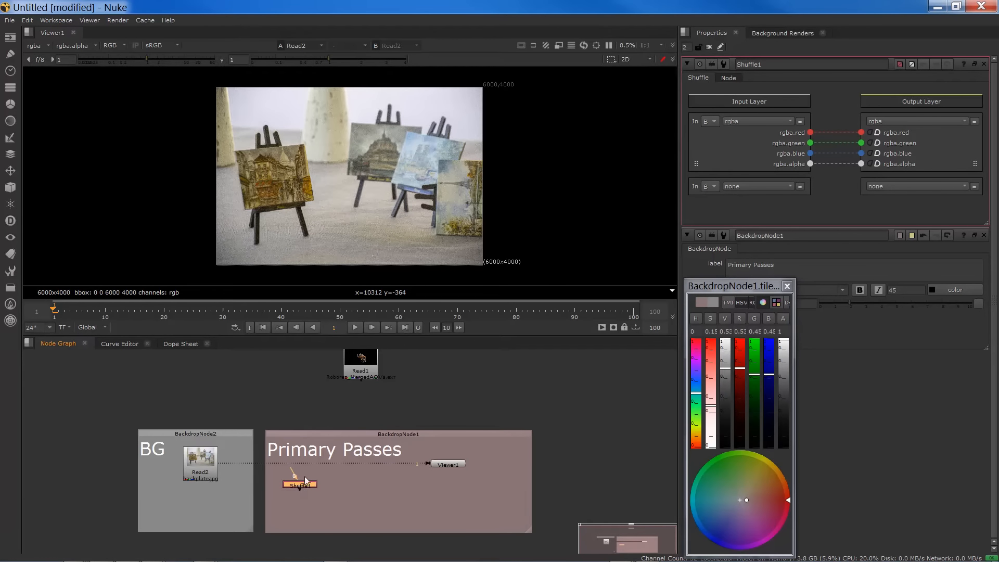
Close the backdrop colour picker and collapse the Primary Passes backdrop's properties.
click(787, 287)
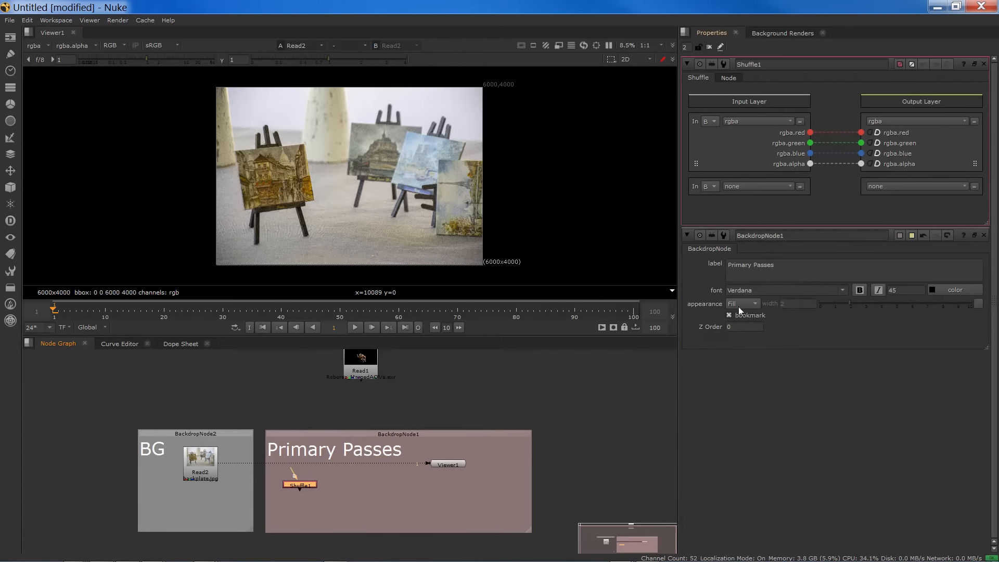
click(688, 236)
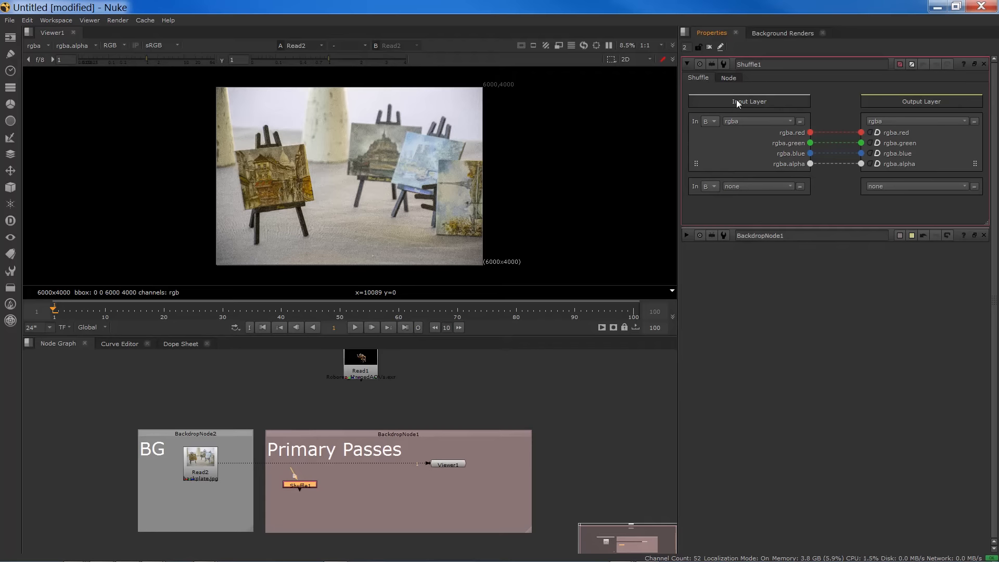
Enable the postage stamp on the Shuffle node and give it the label "[value in]".
drag(300, 485, 296, 478)
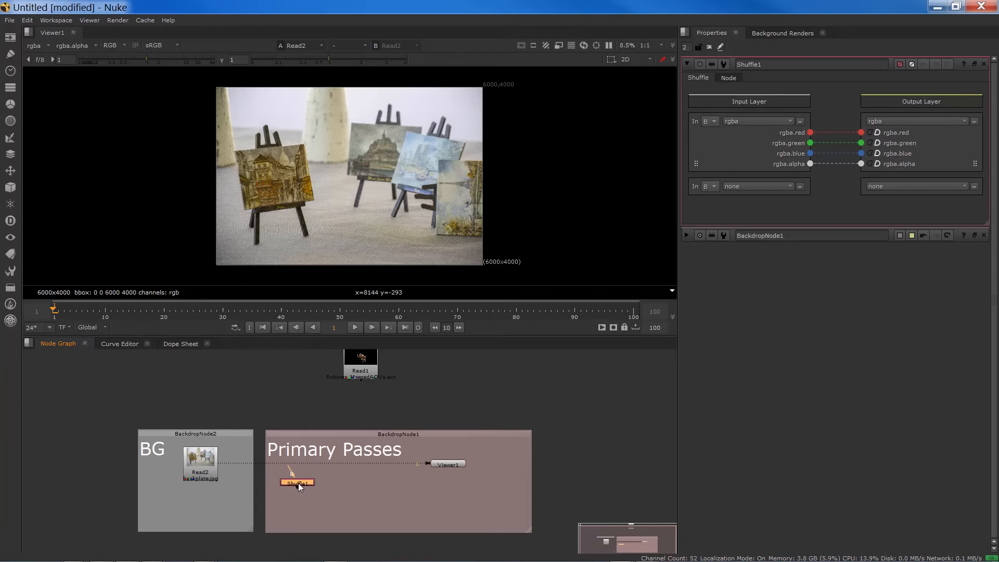
click(728, 77)
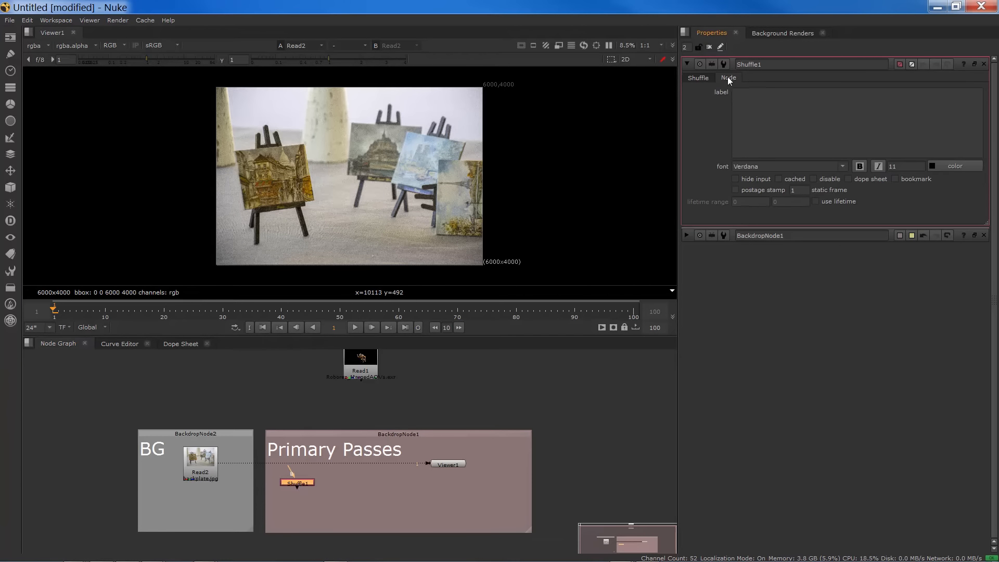
click(735, 189)
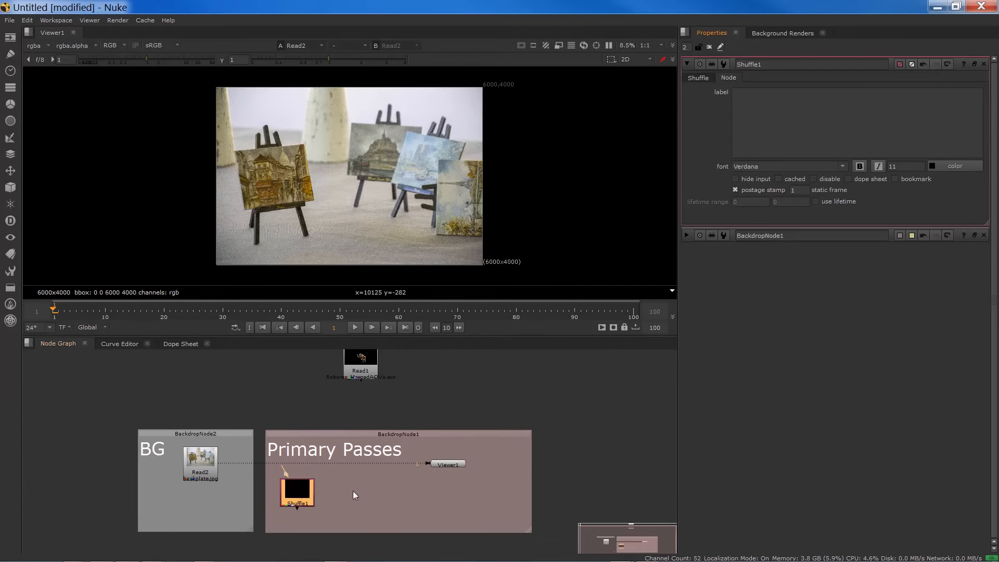
drag(302, 484, 307, 480)
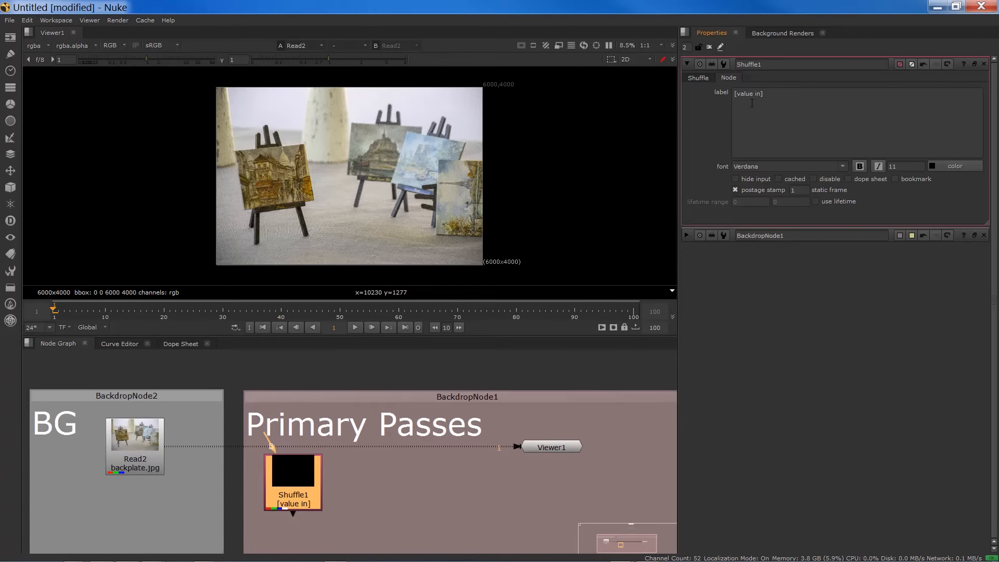
Set the Shuffle node's first input layer to diffuse_direct.
click(697, 78)
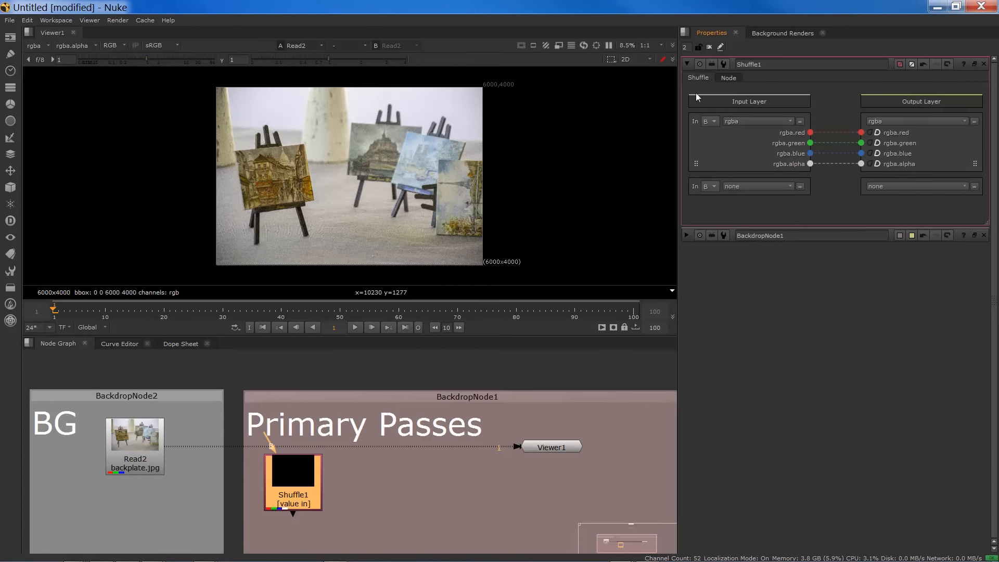
click(747, 121)
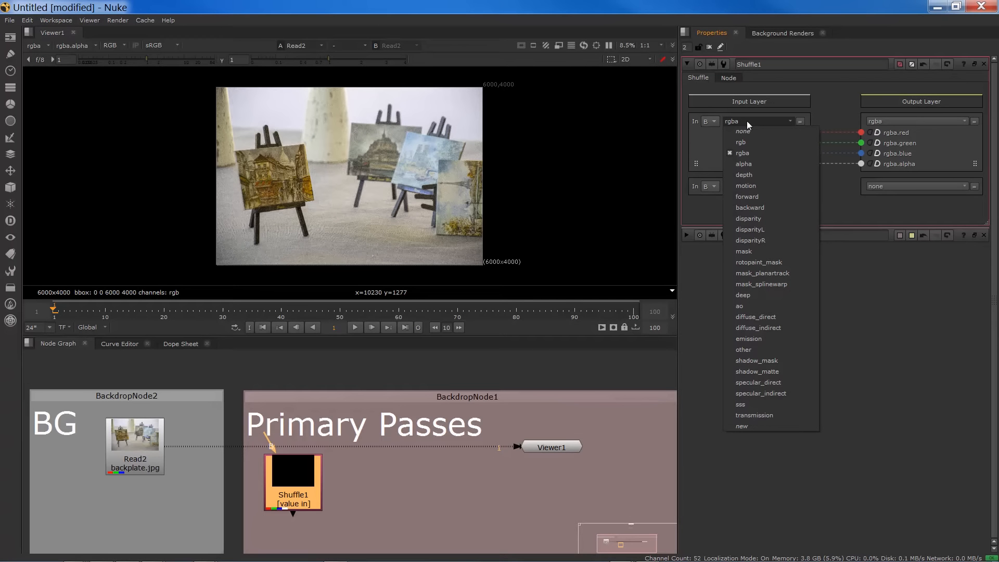
click(754, 316)
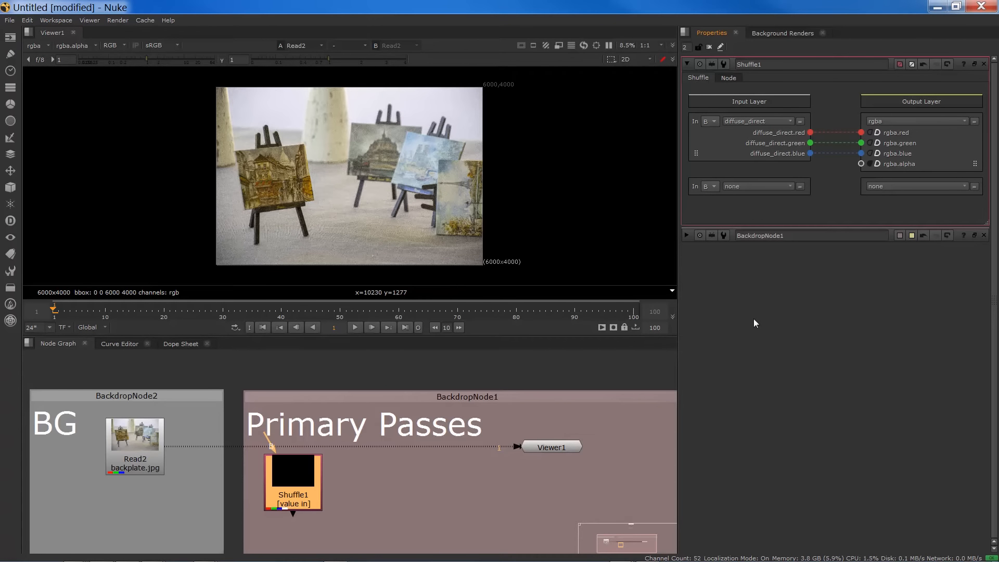
Connect the Shuffle node's input to the robot EXR's Read1 node and show the Shuffle's output in the viewer.
scroll(323, 474, down, 1)
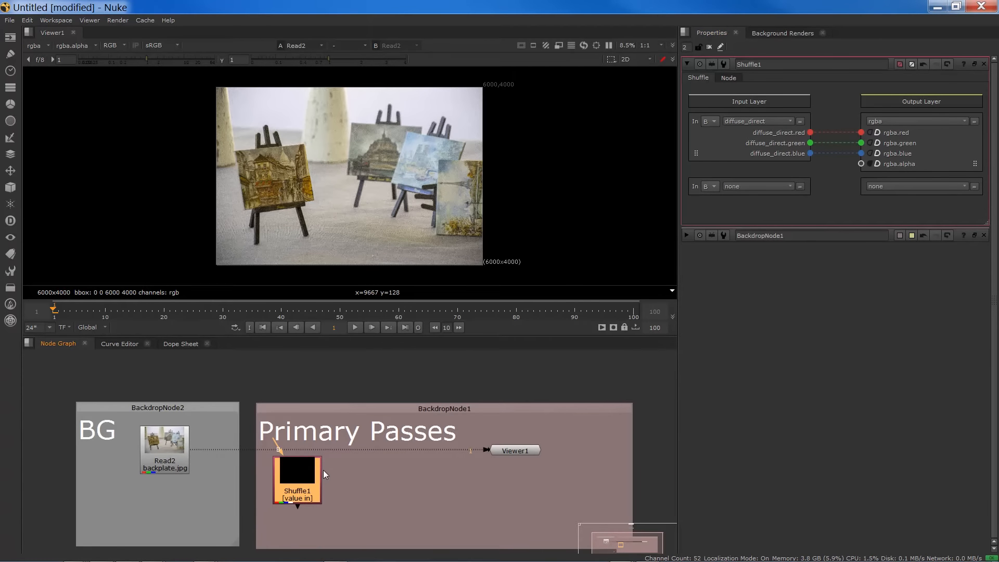
scroll(323, 470, down, 2)
drag(295, 452, 366, 381)
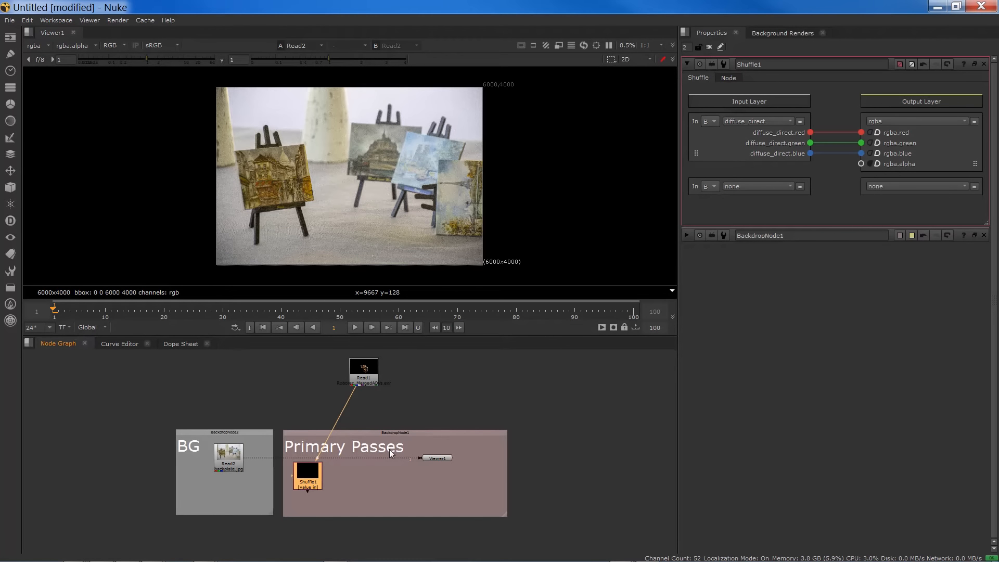
scroll(389, 448, up, 2)
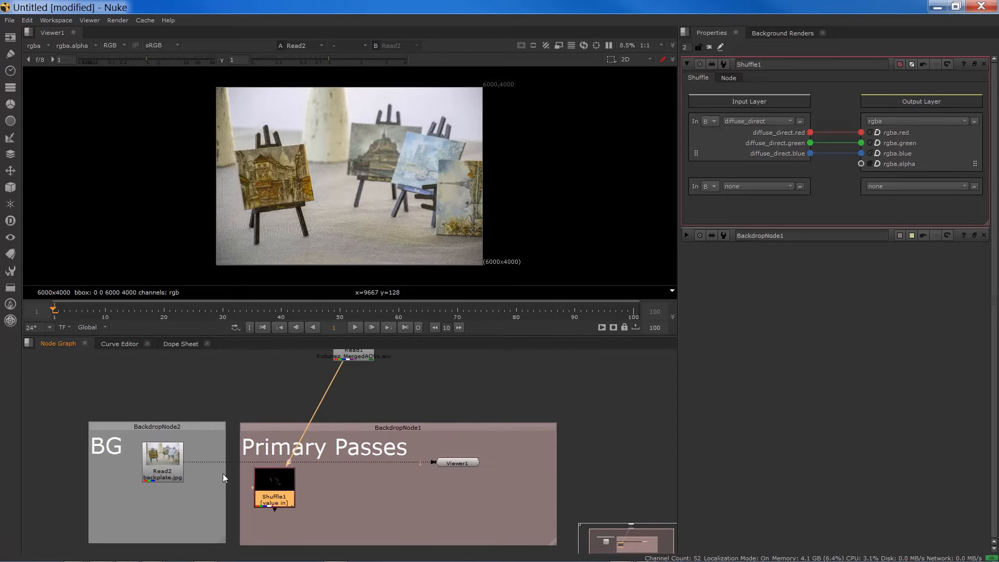
key(1)
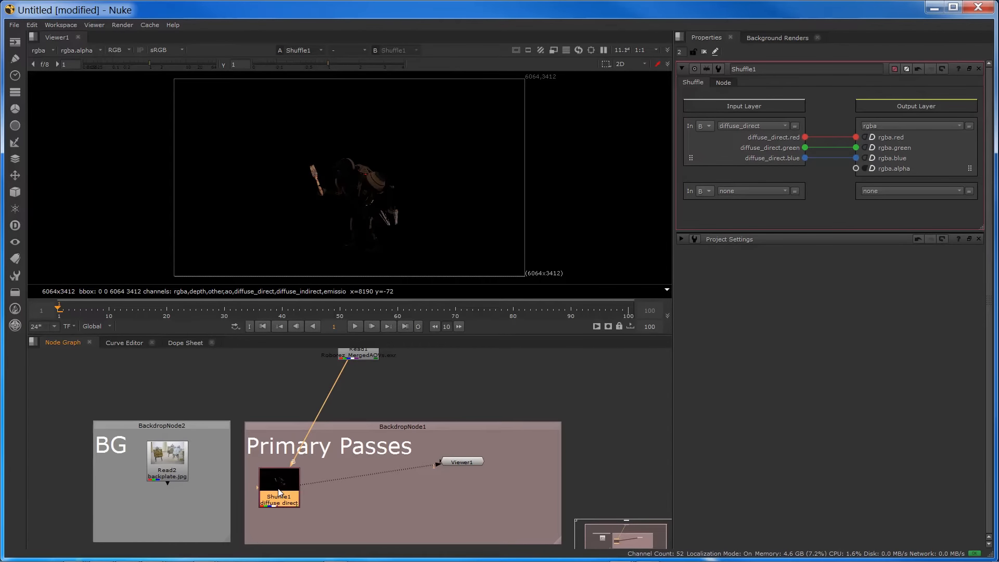
Paste a copy of the diffuse direct Shuffle beside the original in the Primary Passes backdrop and connect it to Read1.
key(ctrl+v)
drag(287, 532, 356, 359)
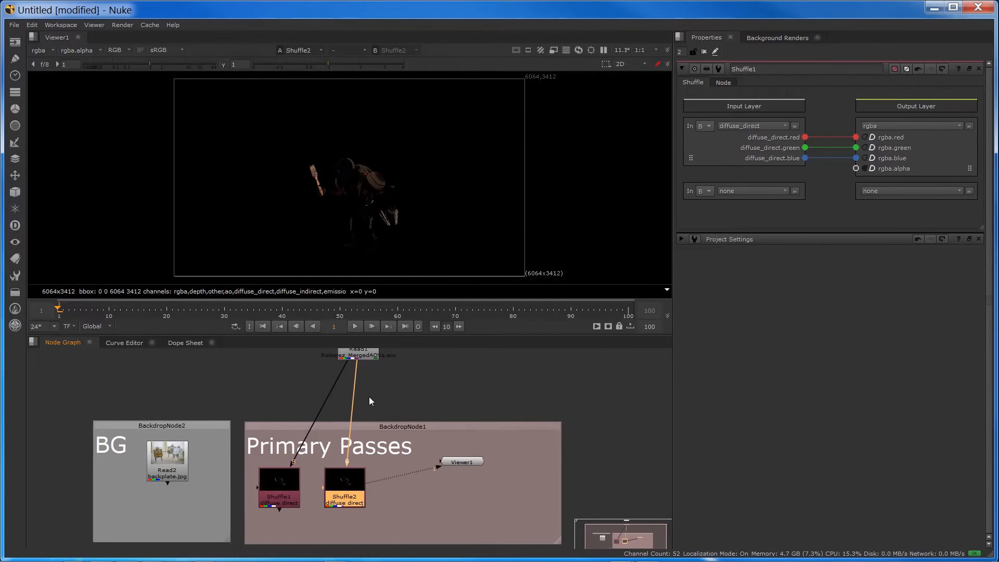
Label the second Shuffle node "diffuse indirect" and set its input layer to diffuse_indirect.
double_click(356, 491)
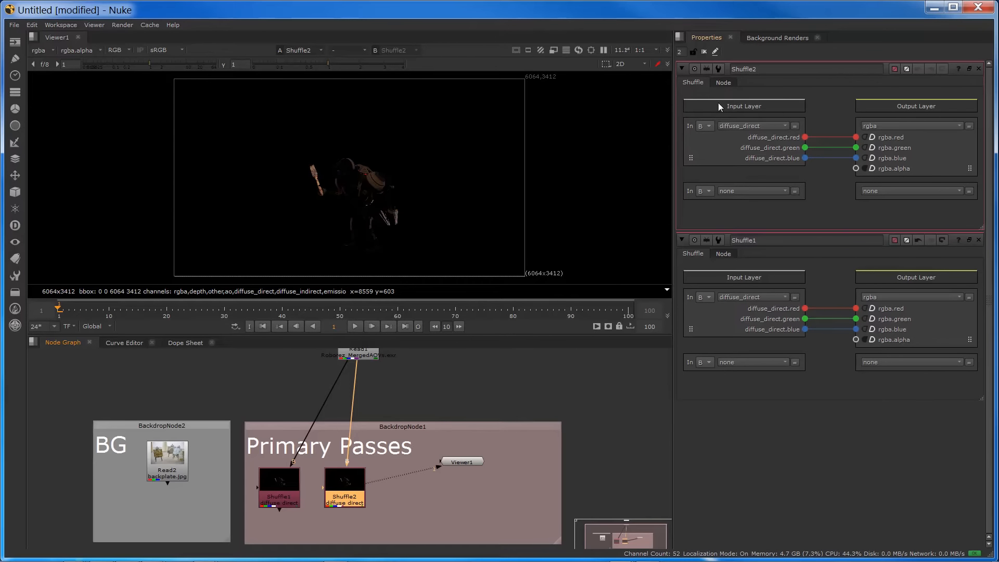
click(718, 82)
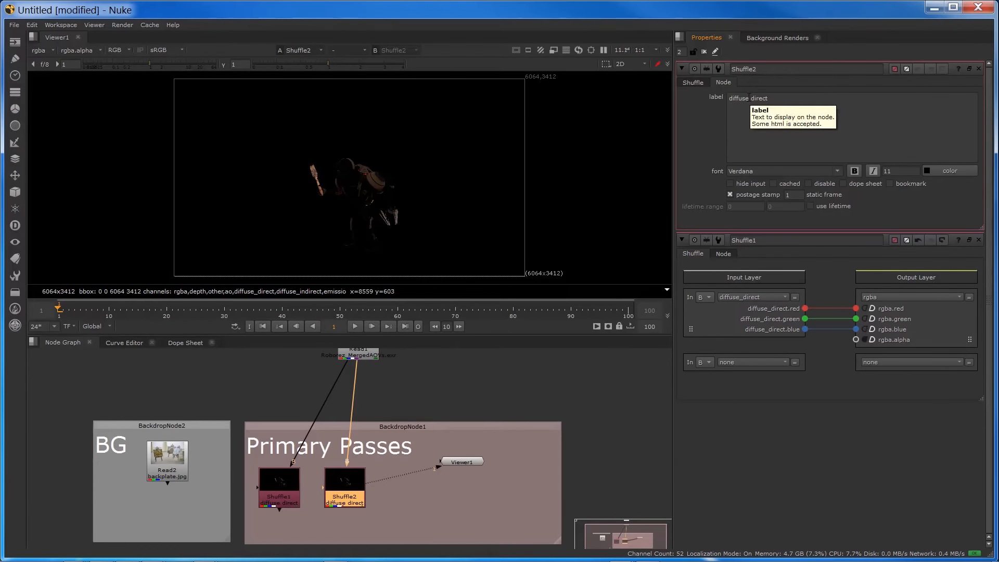
click(749, 98)
text(in)
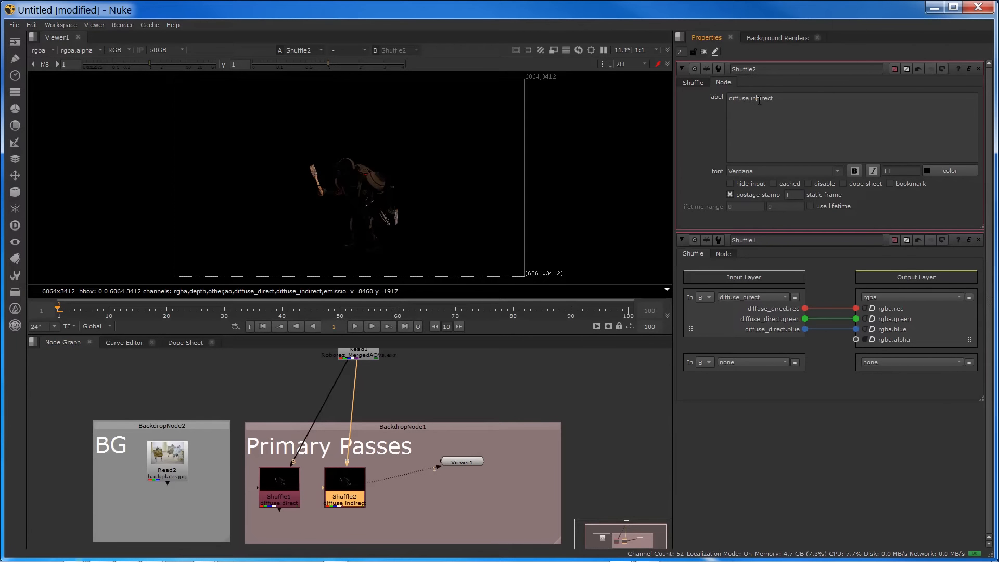
click(697, 83)
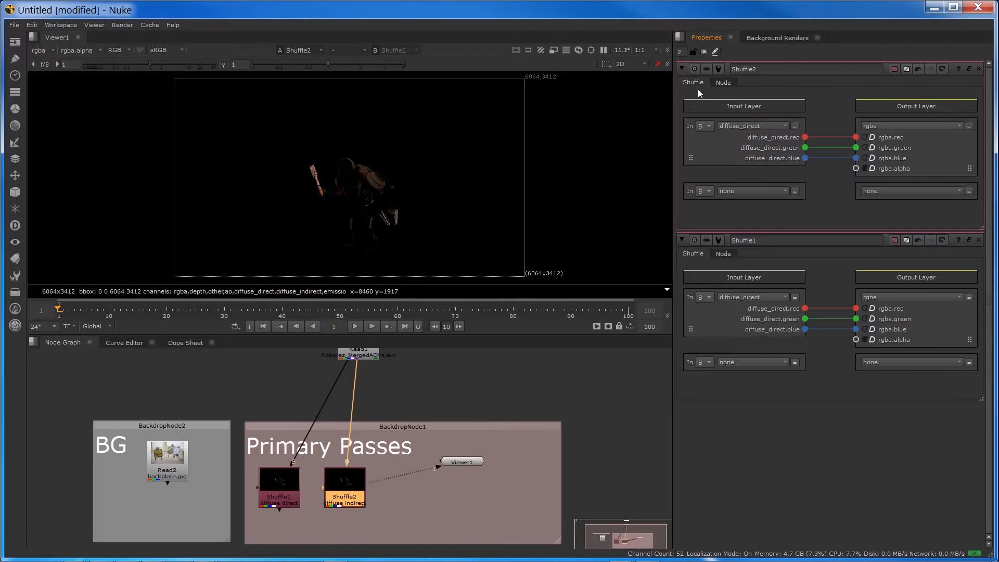
click(742, 126)
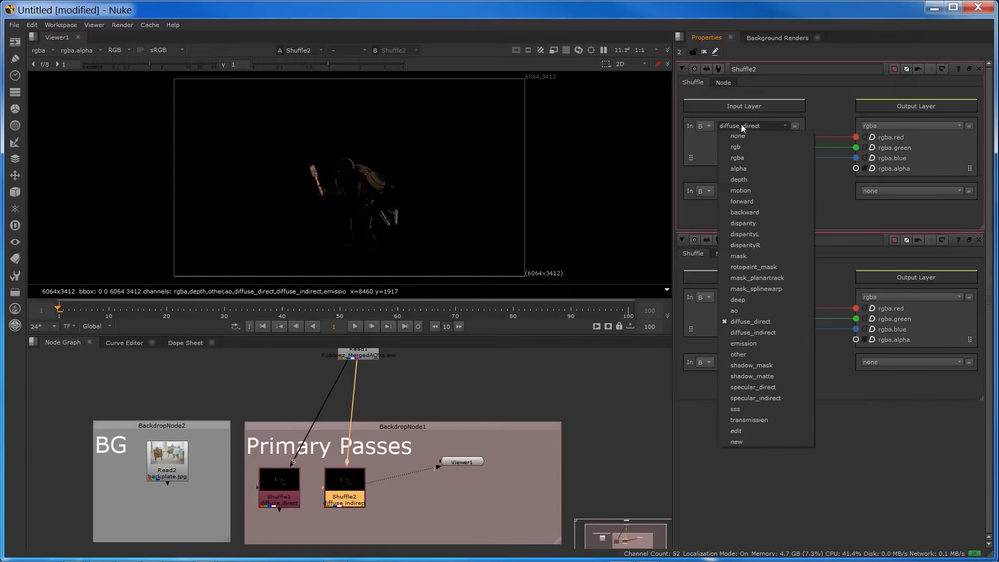
click(737, 332)
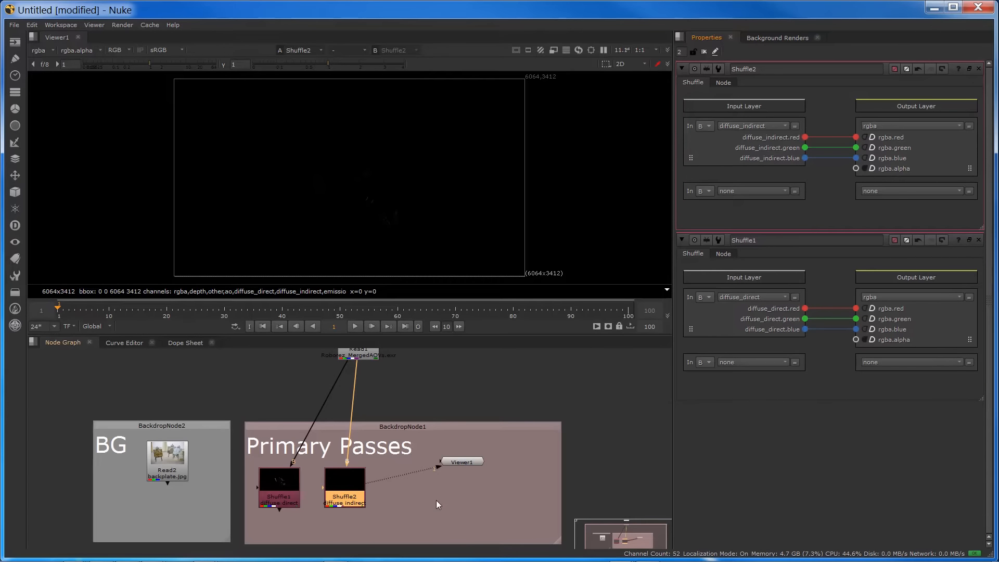
Raise the viewer gamma to inspect the dark diffuse indirect pass, and reset the gamma to its default.
drag(322, 63, 412, 63)
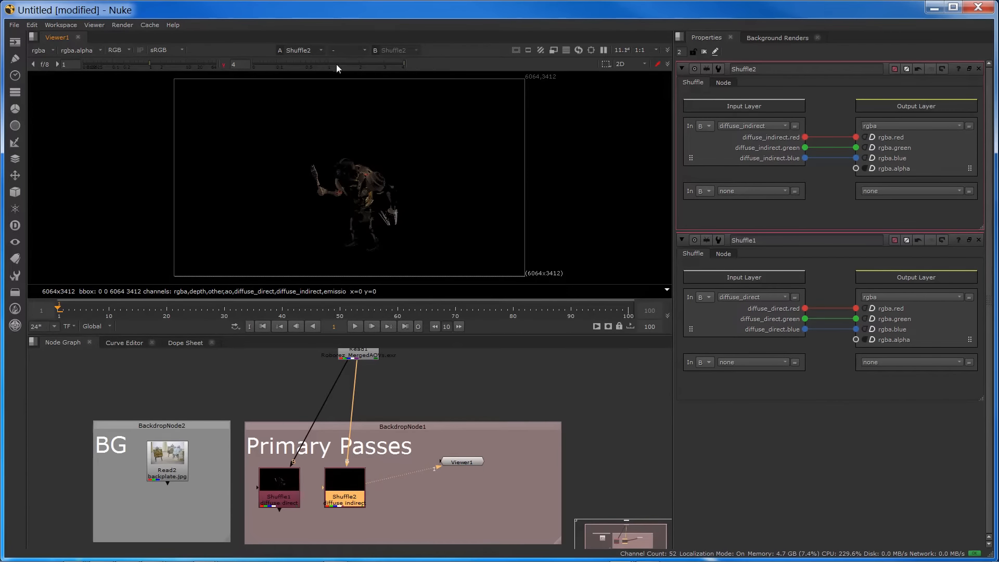
click(224, 63)
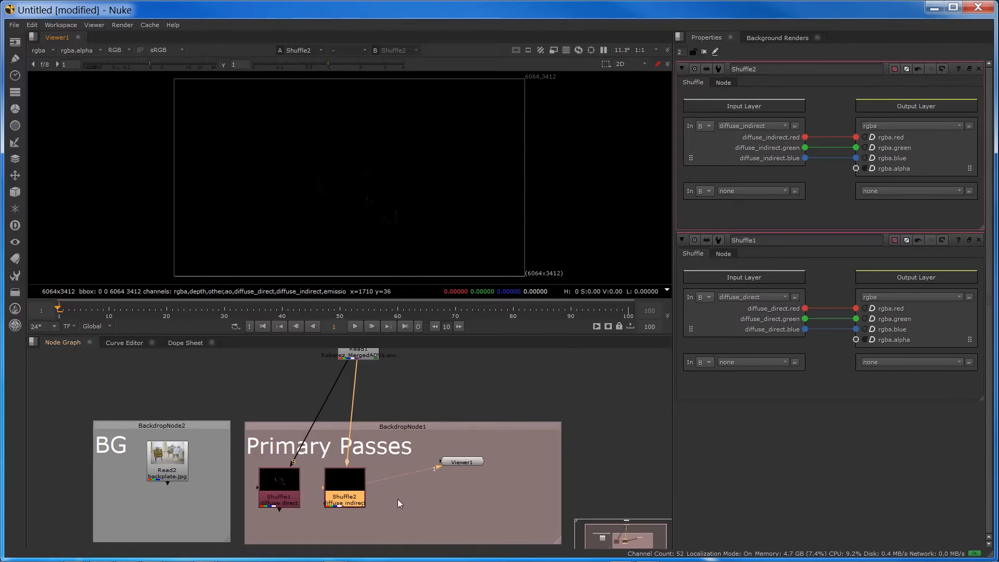
Add a Merge node below the backdrop, with Shuffle1 as A and Shuffle2 as B, routing the B connection through a corner dot.
middle_drag(324, 522, 323, 449)
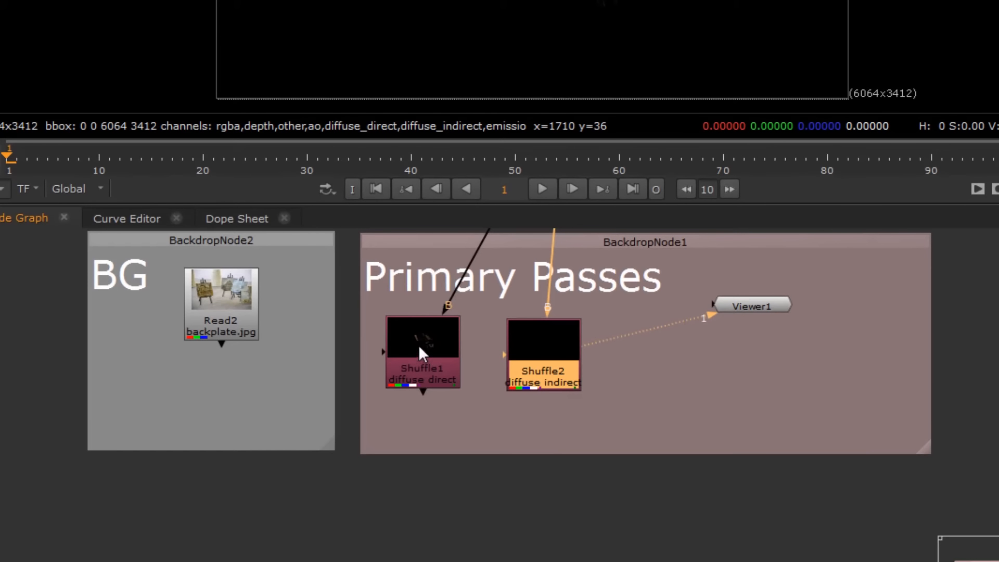
click(420, 348)
key(m)
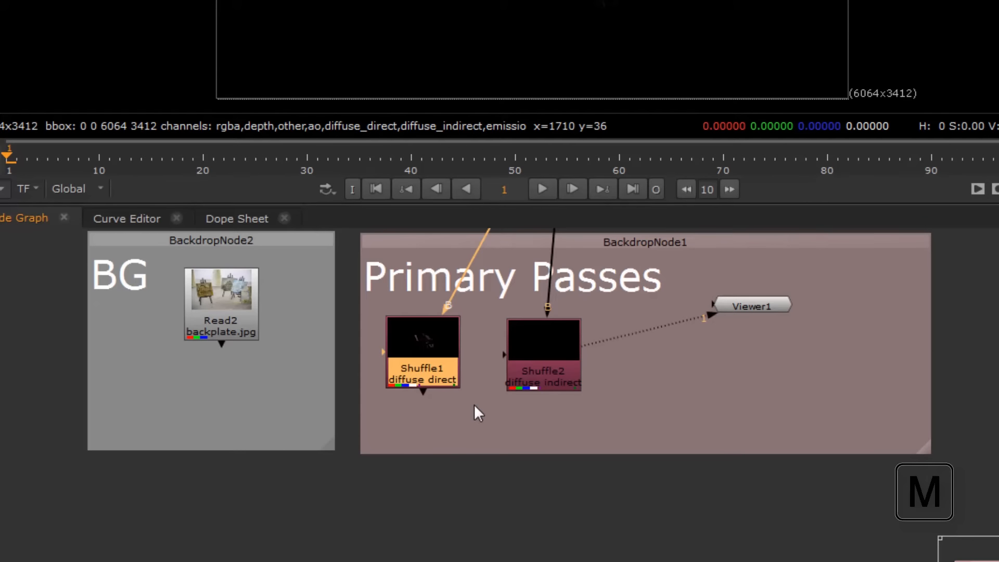
drag(631, 351, 417, 489)
drag(442, 456, 543, 364)
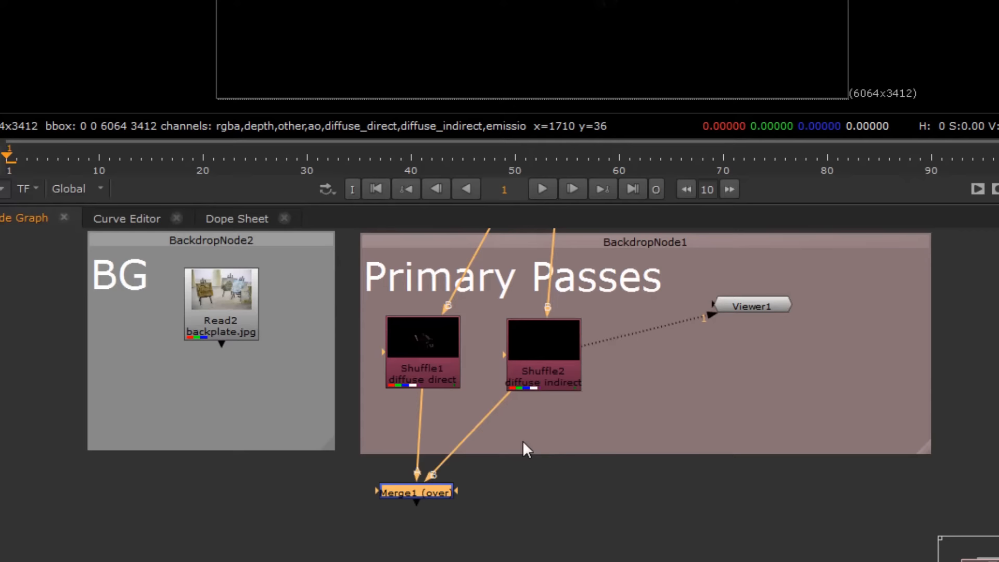
ctrl+drag(466, 436, 544, 489)
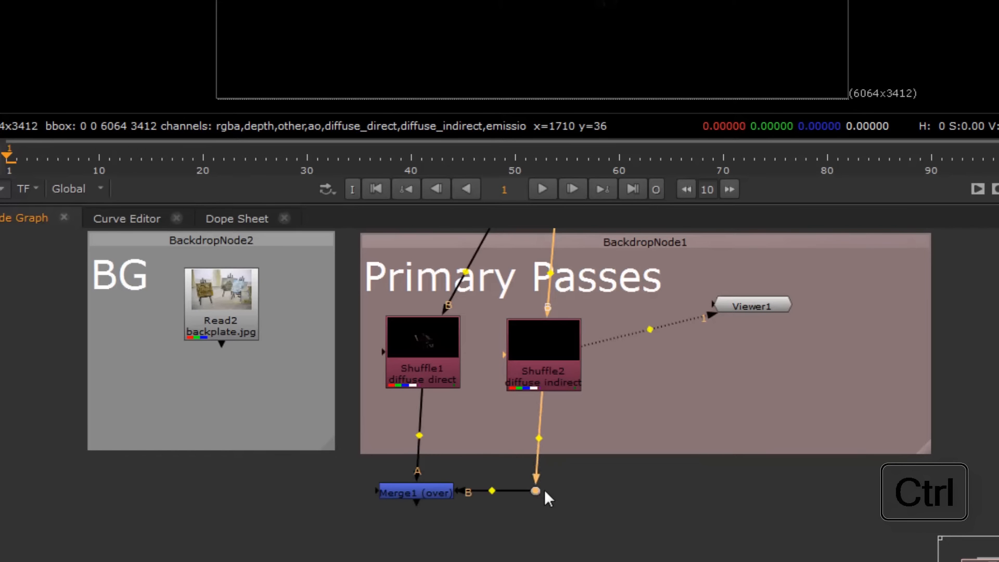
Set the Merge node's operation to plus and show its output in the viewer.
double_click(414, 492)
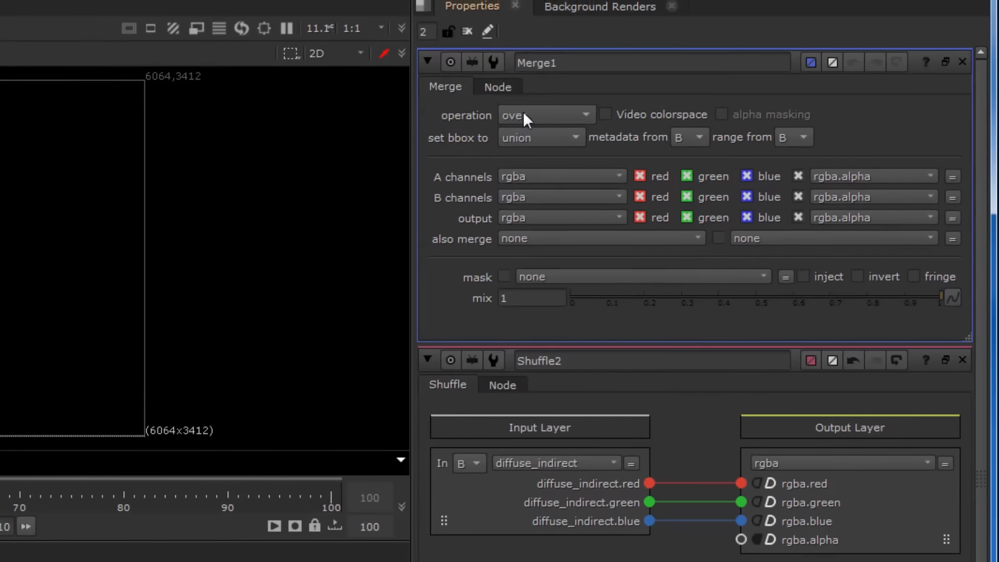
click(751, 7)
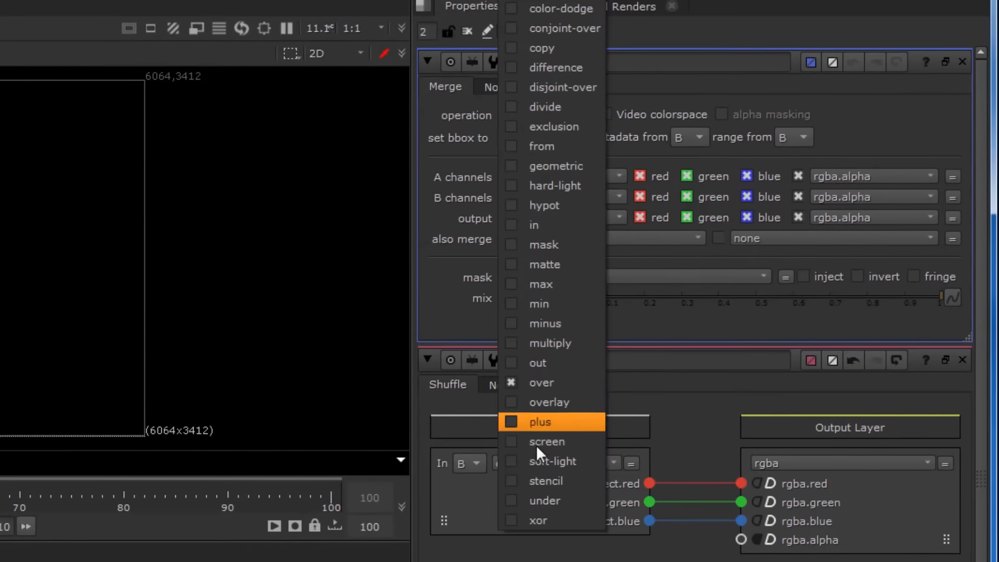
click(529, 422)
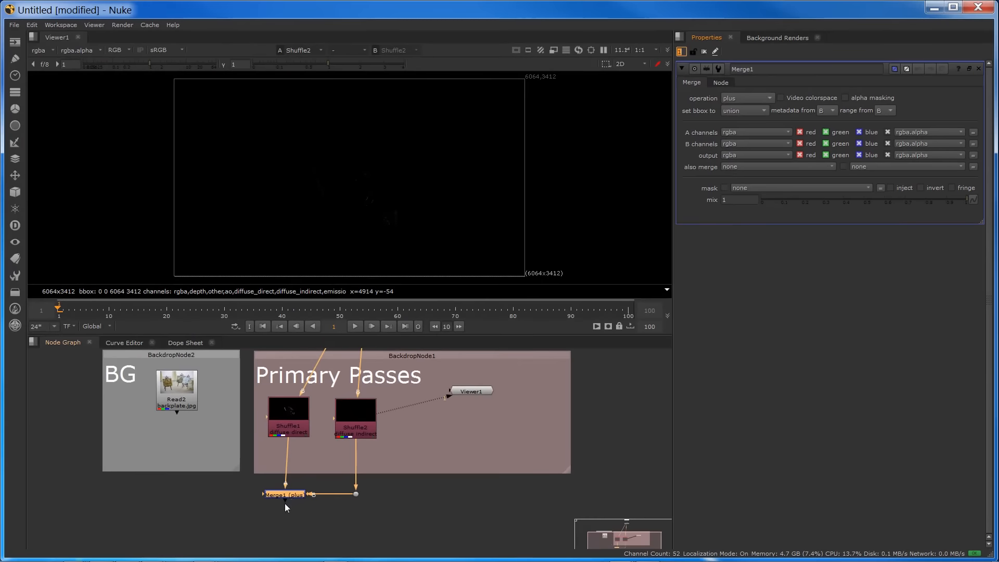
key(1)
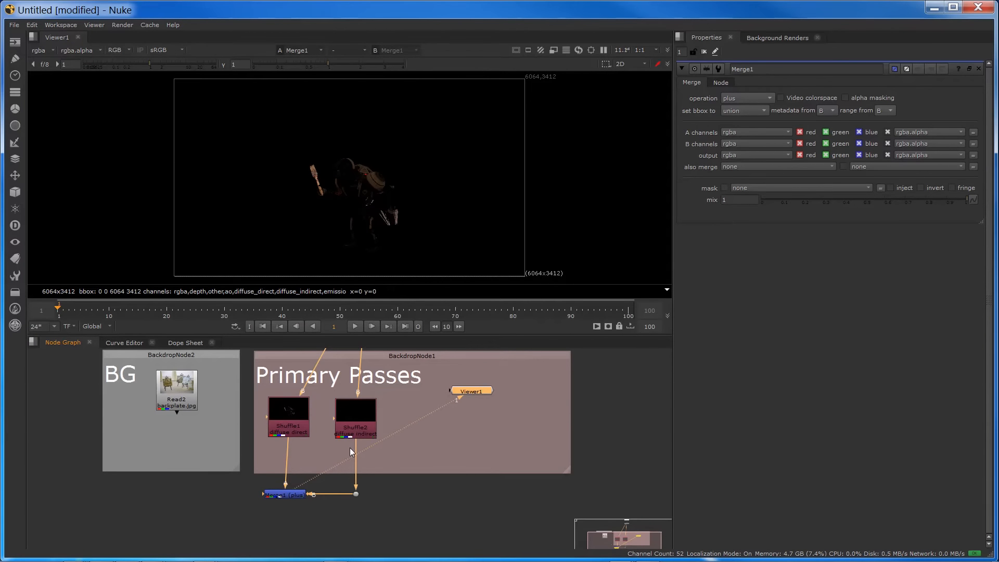
Duplicate the diffuse indirect Shuffle, place the copy beside it in the Primary Passes backdrop and feed it from Read1.
click(347, 418)
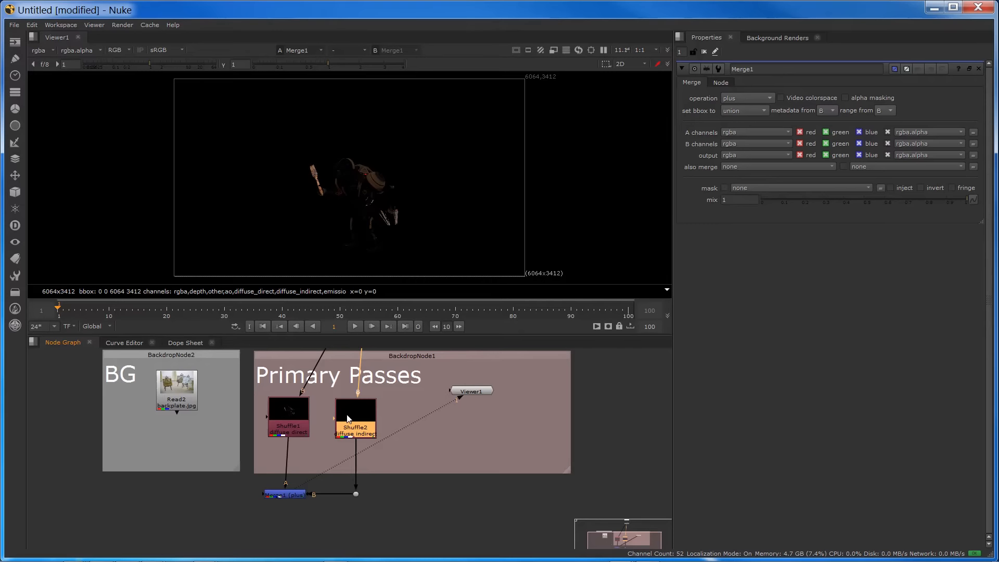
key(ctrl+c)
key(ctrl+v)
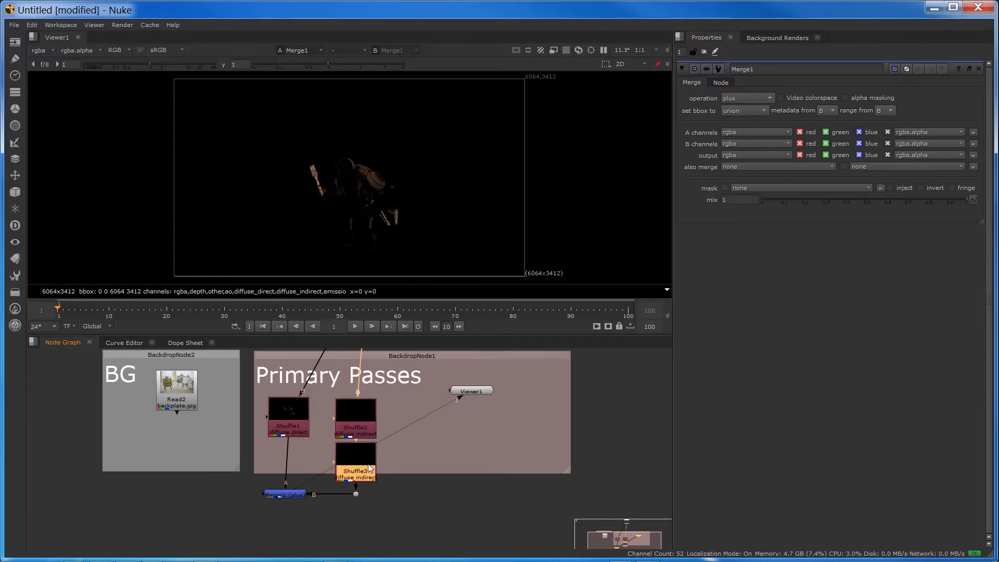
drag(359, 463, 264, 533)
middle_drag(391, 415, 368, 462)
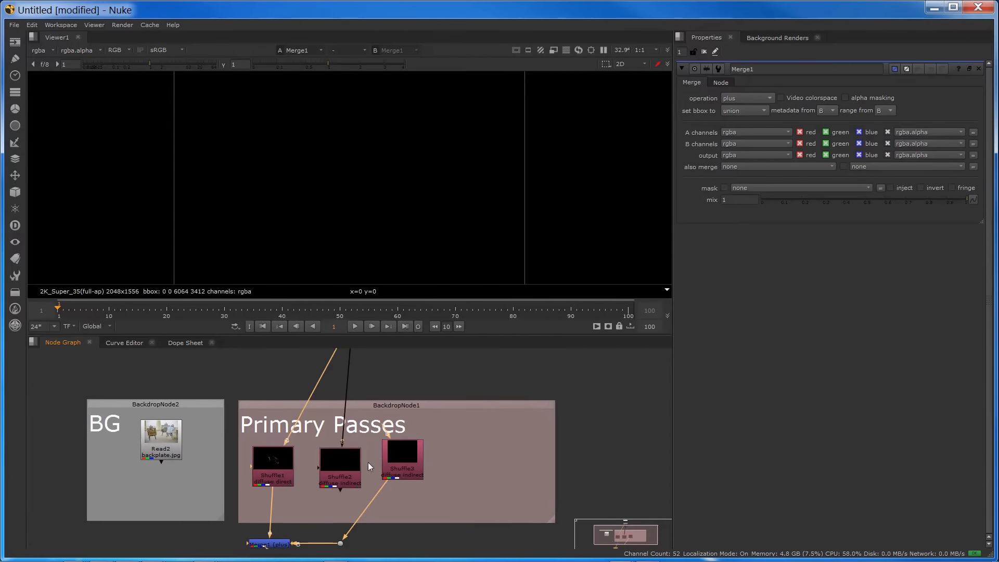
scroll(367, 462, down, 2)
Set the third Shuffle's input layer to specular_direct and label it "Specular direct" on two lines.
double_click(396, 465)
click(749, 125)
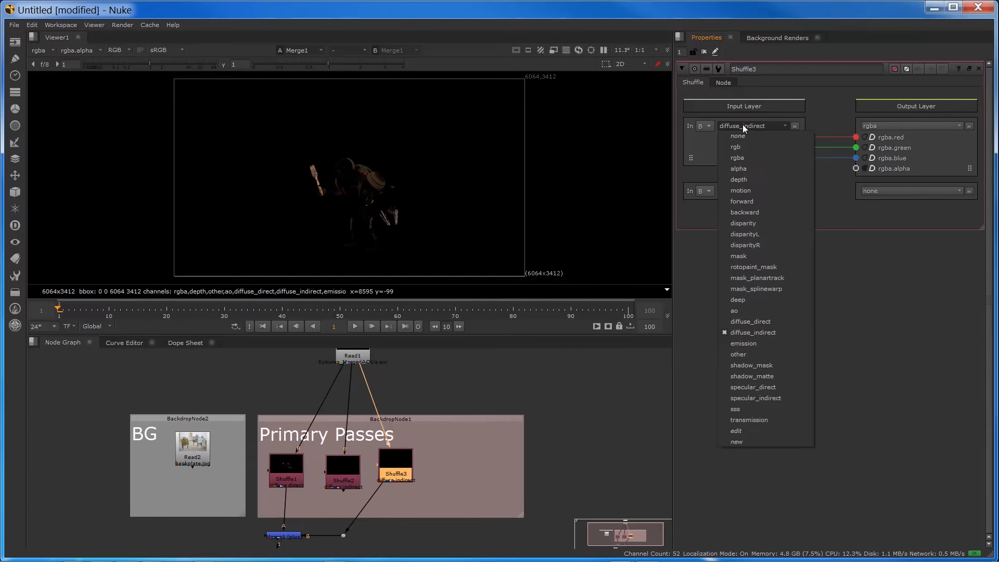
click(749, 388)
click(724, 83)
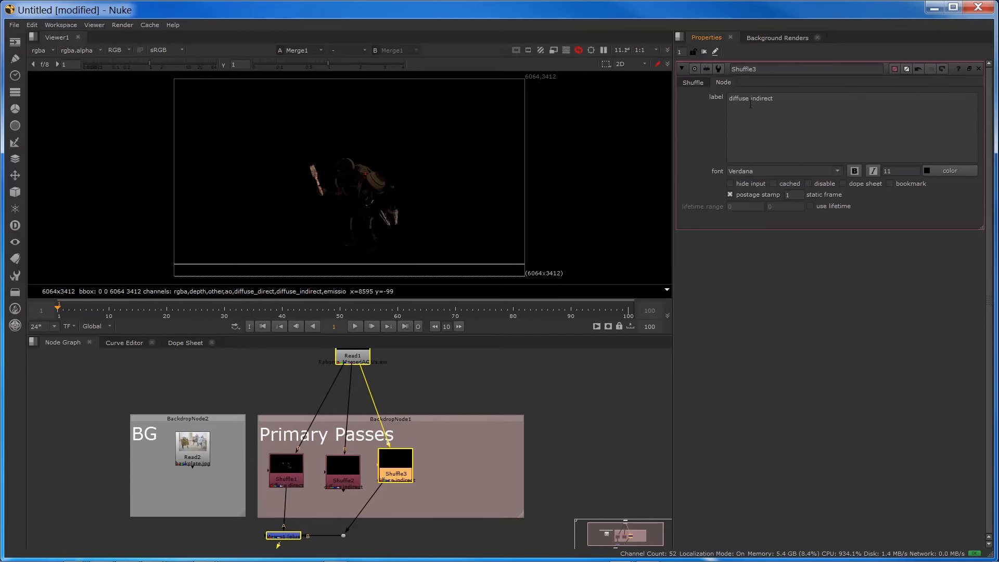
double_click(741, 98)
text(Specular)
key(Return)
key(Delete)
key(Delete)
key(Delete)
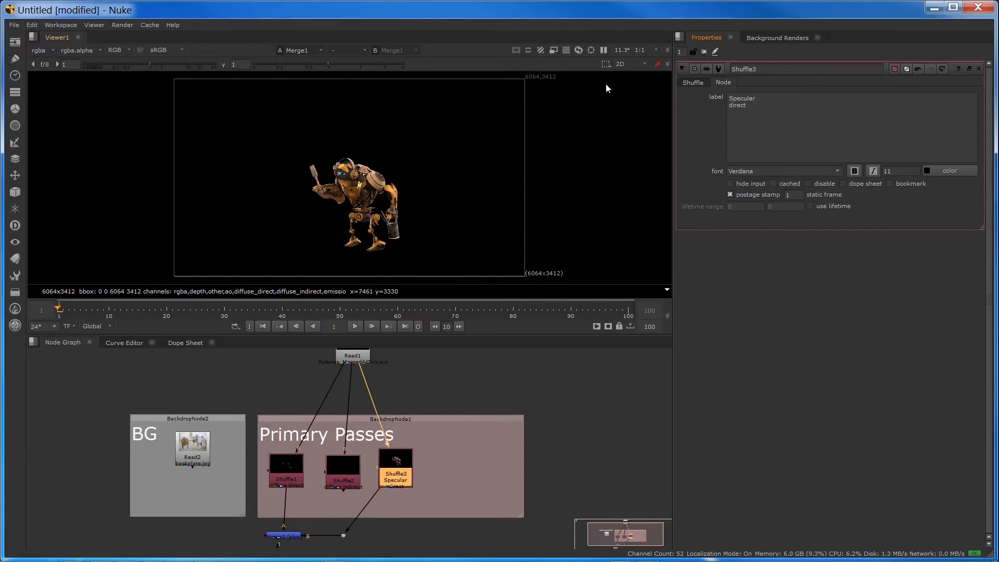
Reconnect the dot feeding the Merge's B input to the diffuse indirect Shuffle.
drag(348, 524, 351, 492)
middle_drag(351, 493, 334, 466)
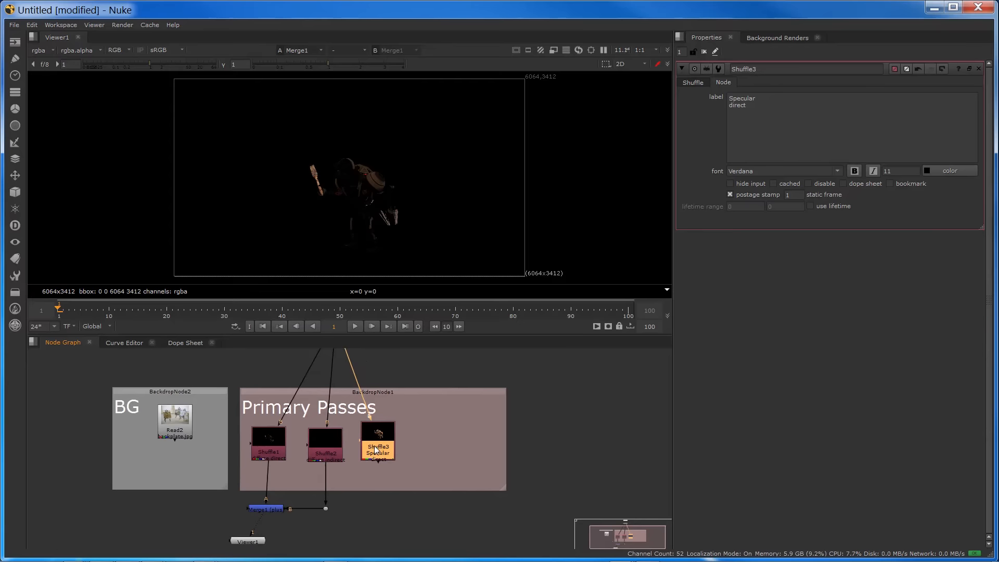
Duplicate the Specular direct Shuffle, place the copy beside it in the Primary Passes backdrop and connect it to Read1.
key(ctrl+c)
key(ctrl+v)
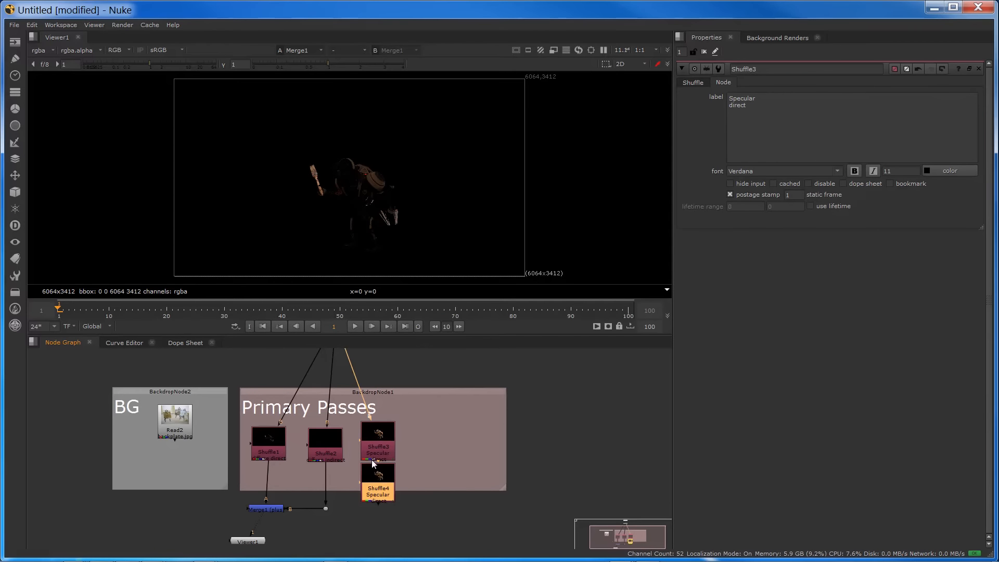
drag(379, 497, 420, 445)
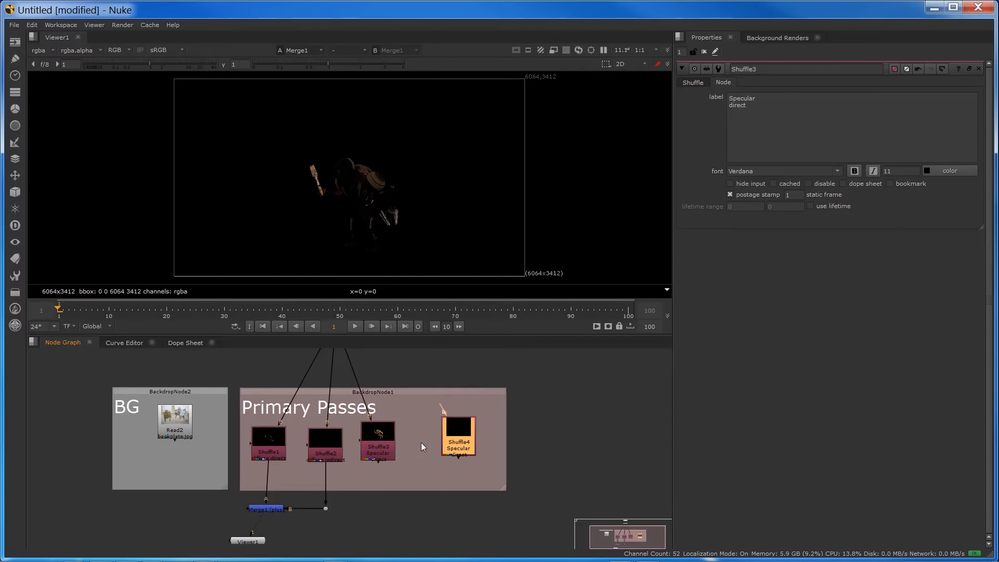
middle_drag(411, 439, 403, 483)
drag(432, 454, 341, 382)
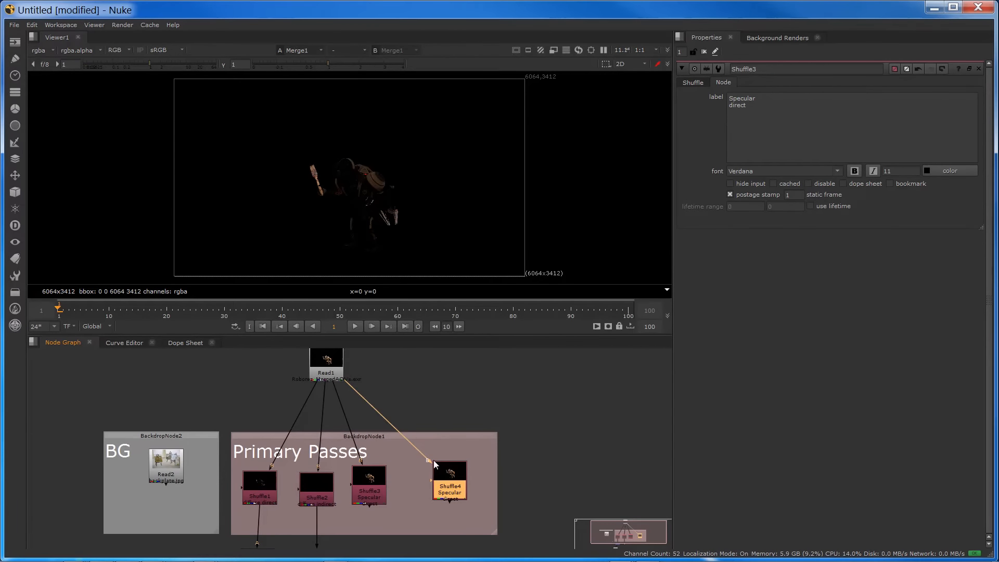
Set the fourth Shuffle's input layer to specular_indirect and label it "Specular indirect", moving the node closer to the third Shuffle.
double_click(447, 476)
click(751, 126)
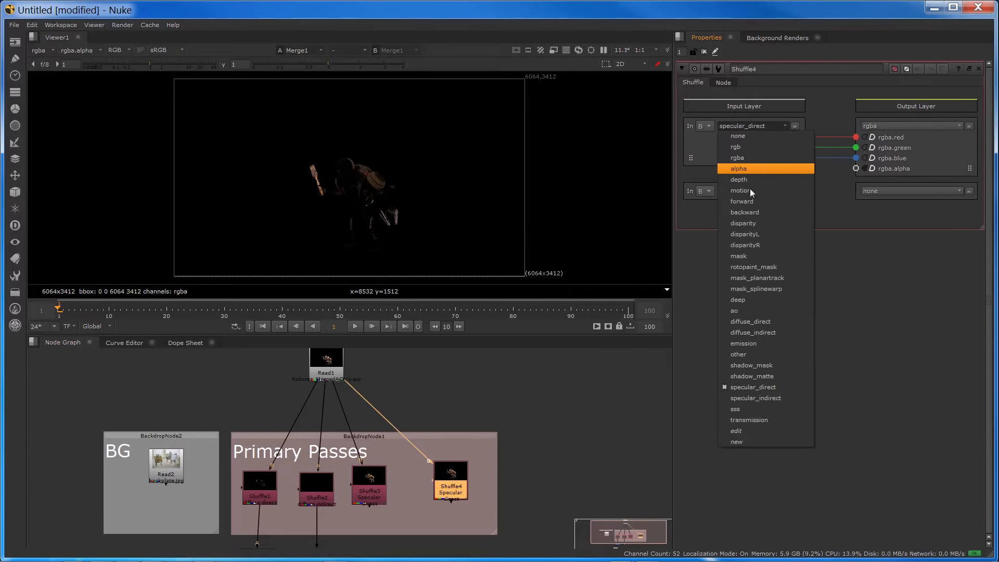
click(756, 398)
drag(446, 479, 419, 483)
click(722, 83)
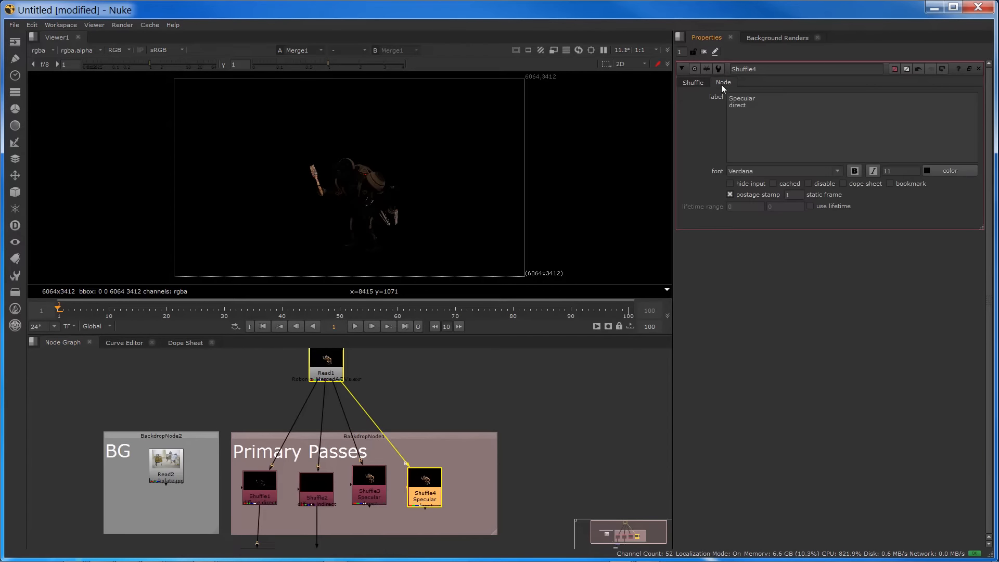
click(731, 103)
key(BackSpace)
text(indirect)
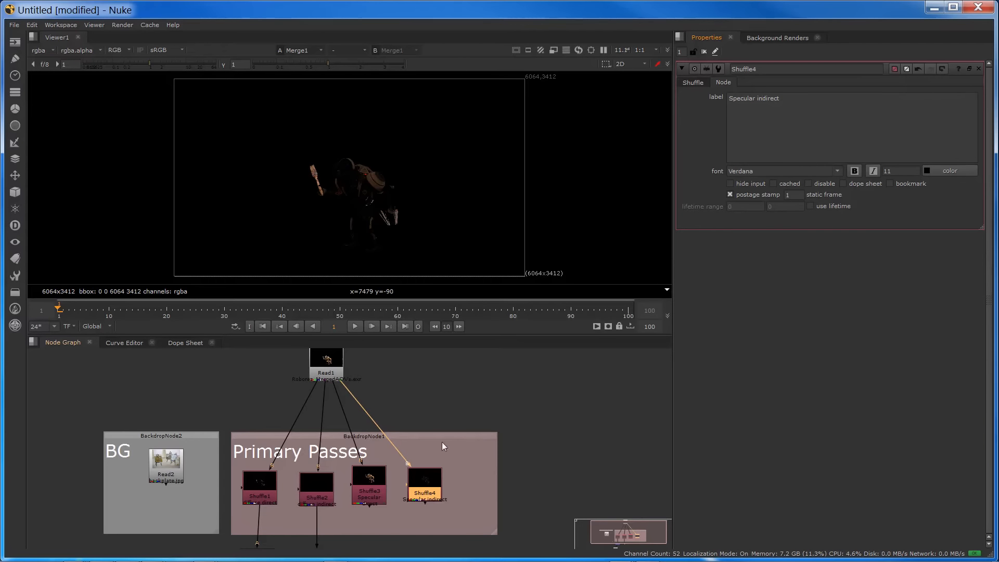
Put the third Shuffle's label "Specular direct" on one line and align the Specular indirect Shuffle level with it.
click(370, 482)
click(730, 105)
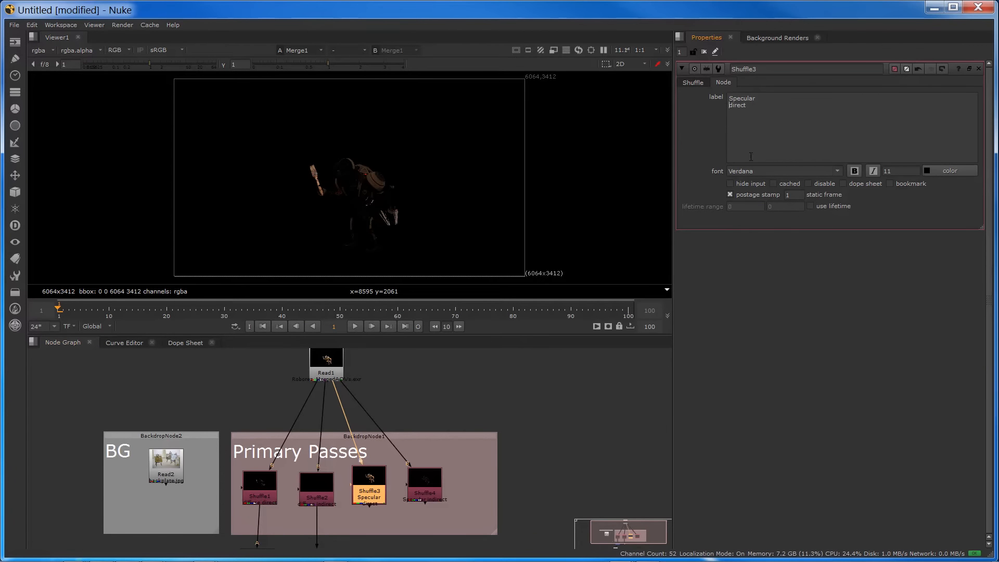
key(BackSpace)
click(388, 484)
click(371, 481)
scroll(365, 479, up, 2)
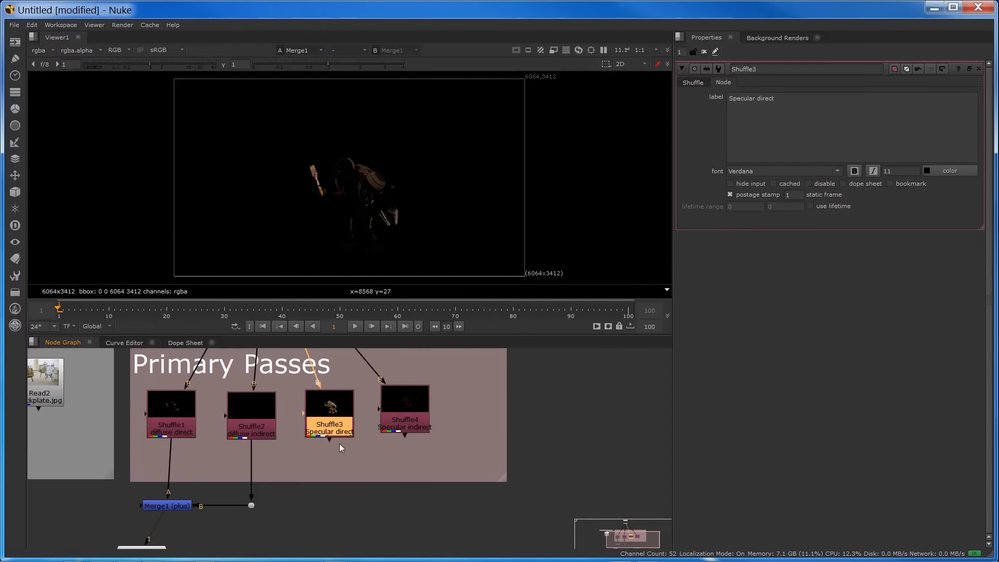
drag(405, 407, 408, 412)
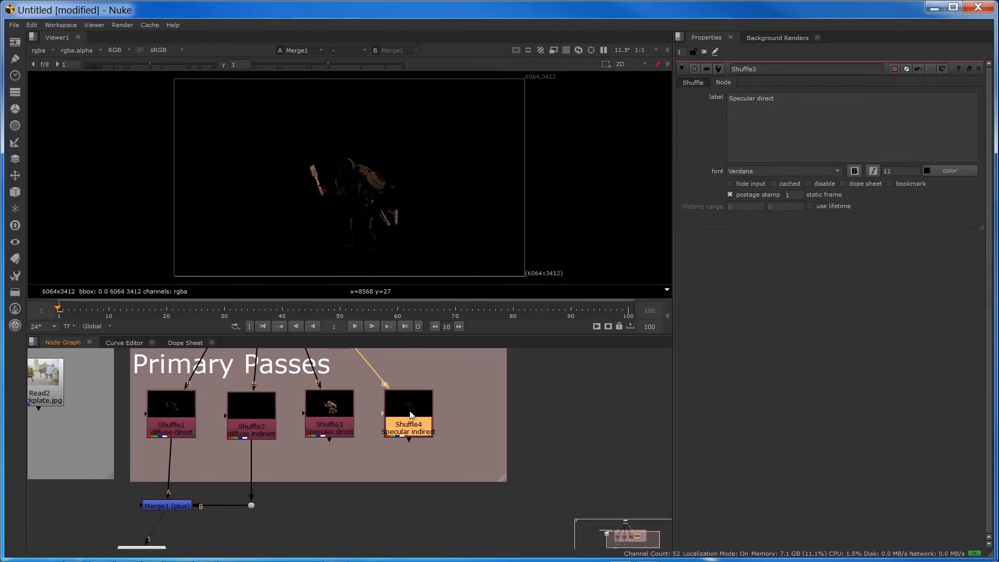
Merge the Specular direct and Specular indirect Shuffles in a new node below them, routing the indirect input through a right-angled dot.
click(337, 426)
key(m)
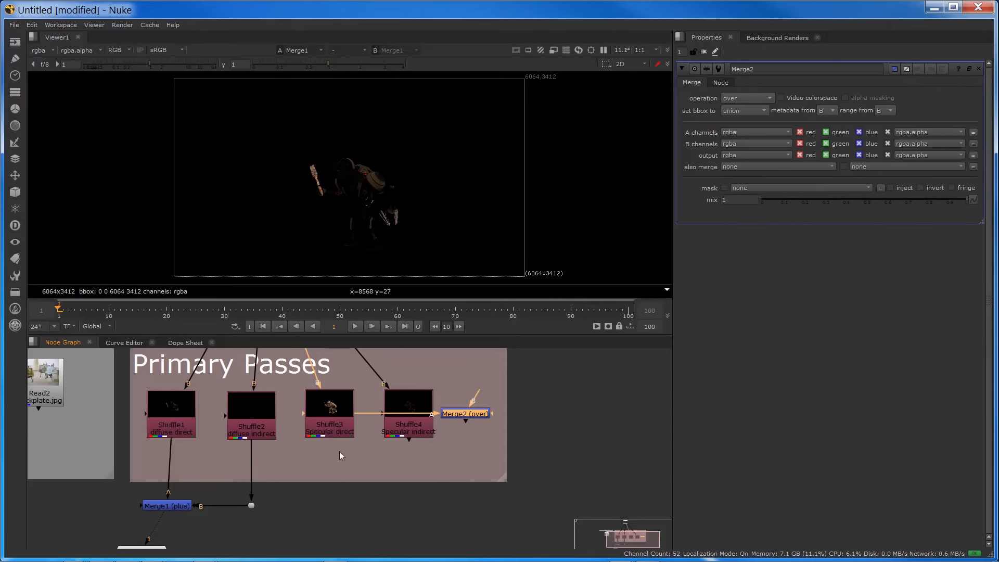
drag(450, 414, 408, 424)
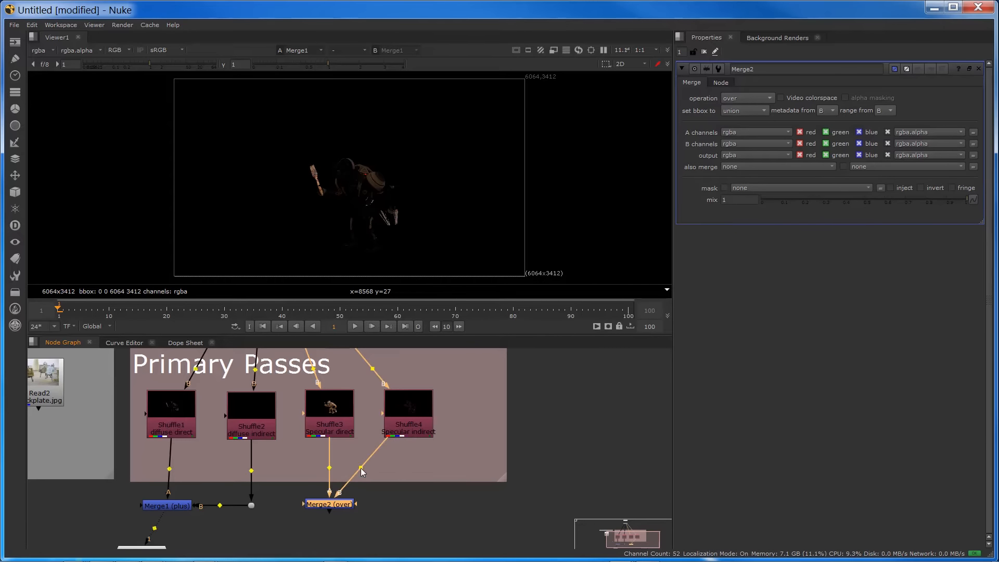
ctrl+drag(361, 469, 415, 505)
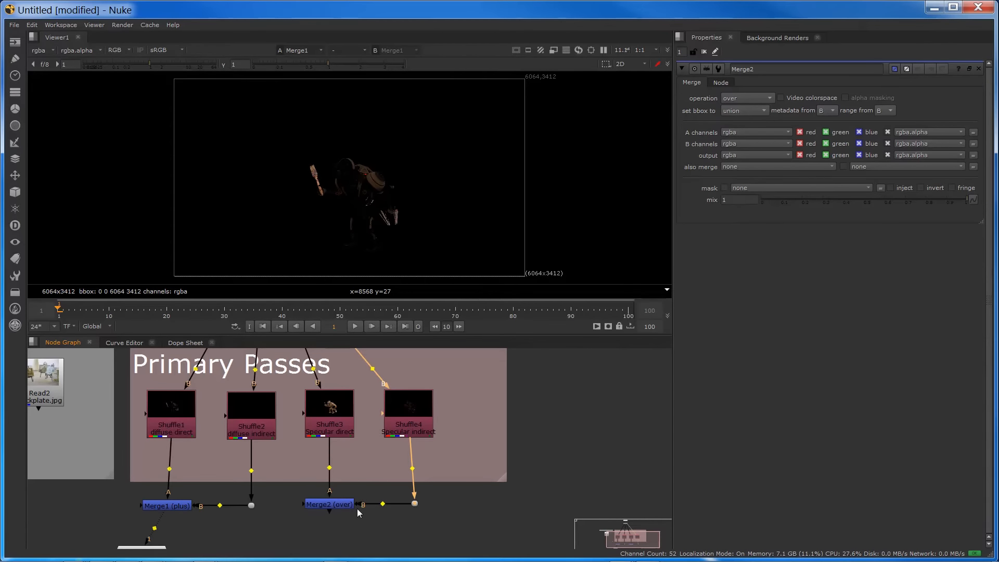
Show the specular Merge in the viewer and set its operation to plus.
click(333, 505)
key(1)
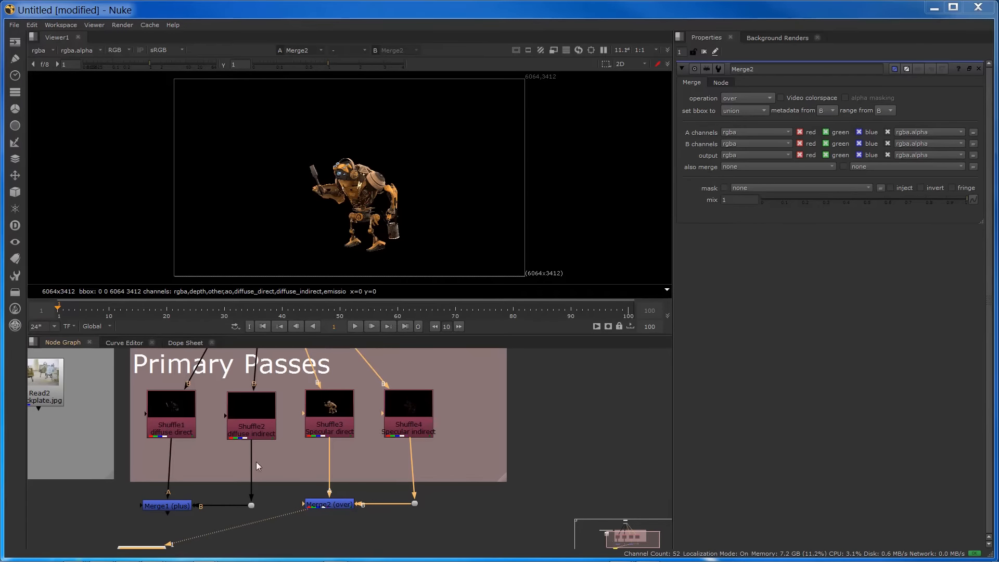
click(329, 505)
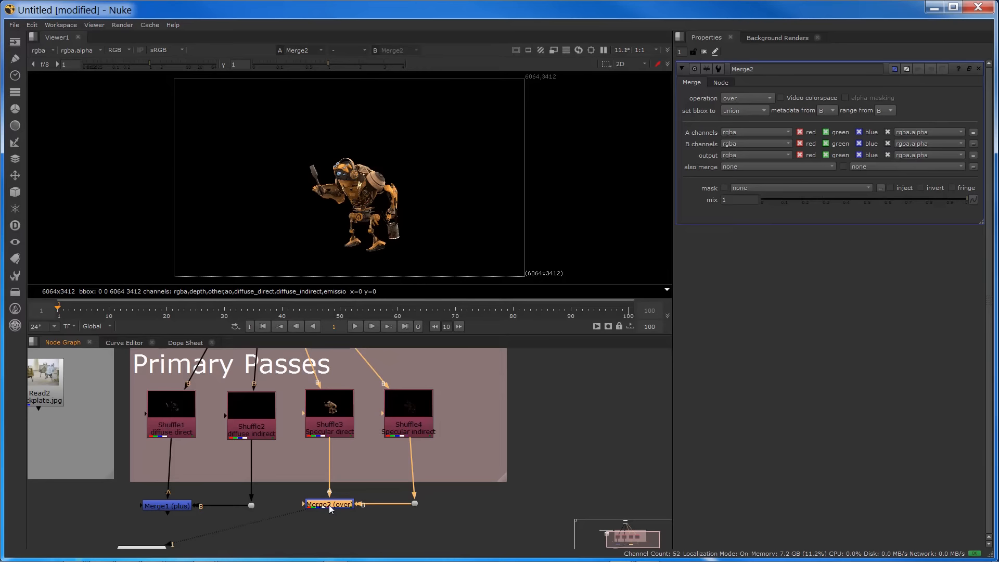
click(732, 98)
click(729, 269)
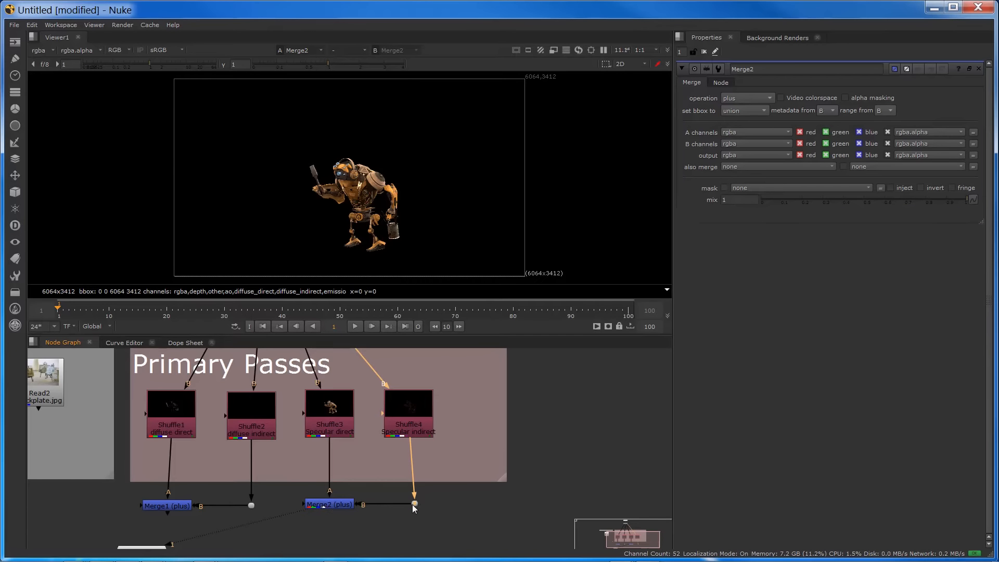
Straighten the specular dot and diffuse direct Shuffle connections, and move the Viewer node lower to free space beneath the merges.
drag(412, 504, 407, 504)
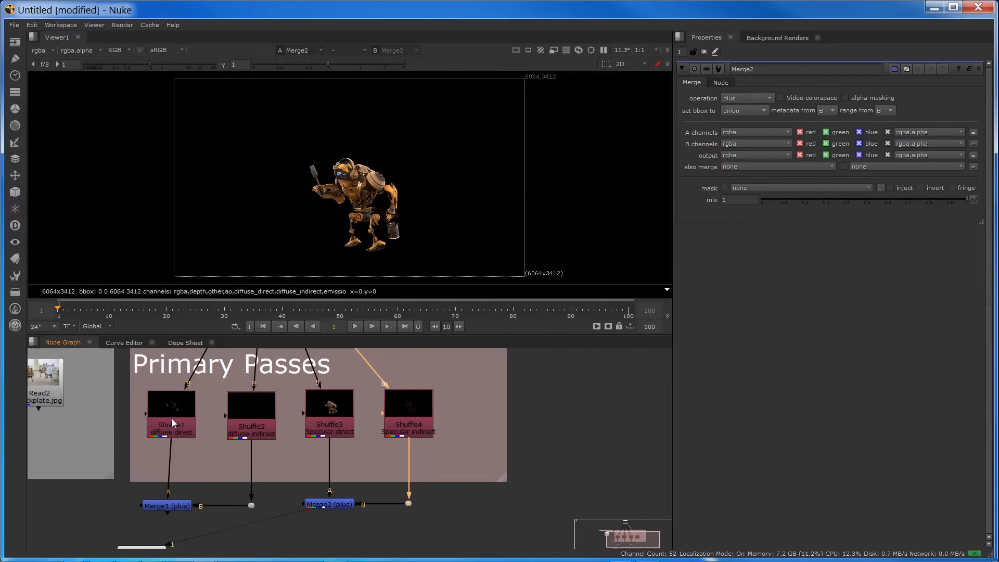
drag(171, 418, 167, 418)
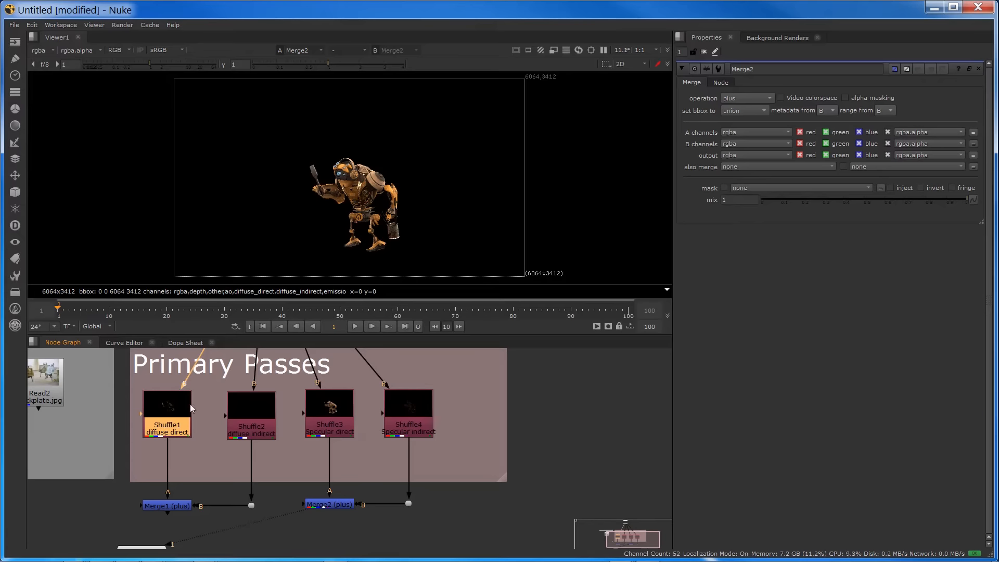
middle_drag(264, 495, 331, 426)
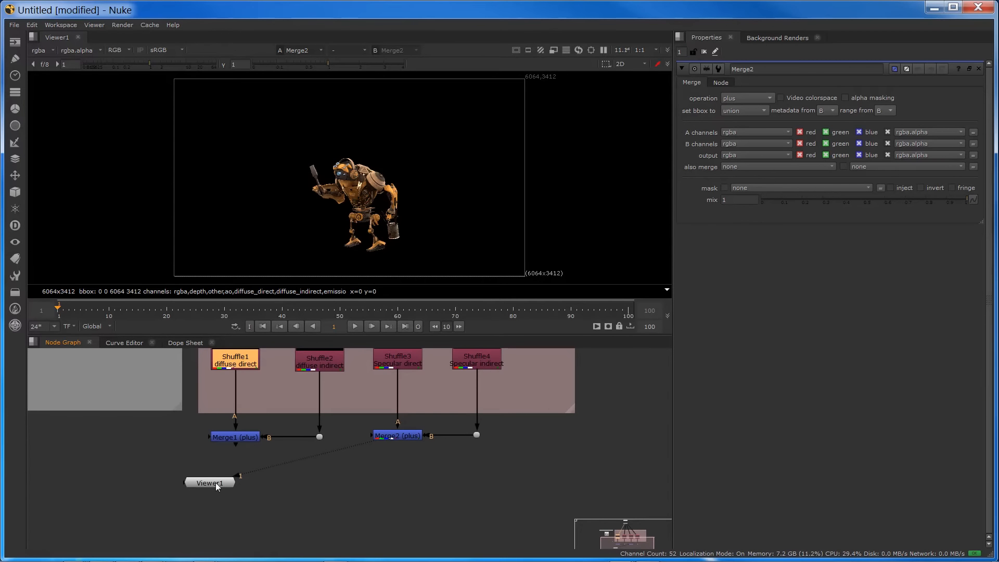
drag(216, 483, 183, 532)
Combine the diffuse and specular Merges in a new Merge below the diffuse one, with its operation set to plus.
click(237, 438)
click(398, 436)
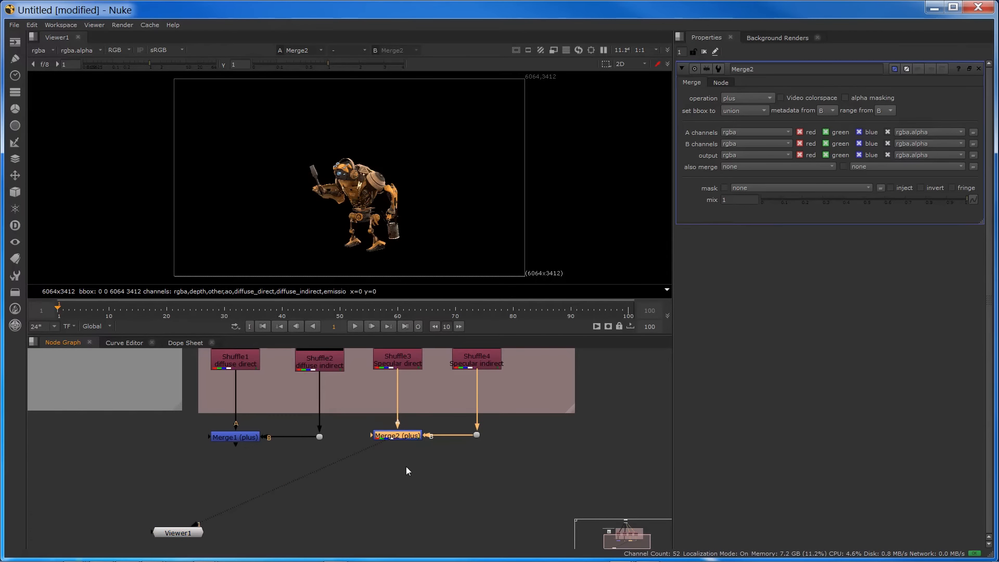
key(m)
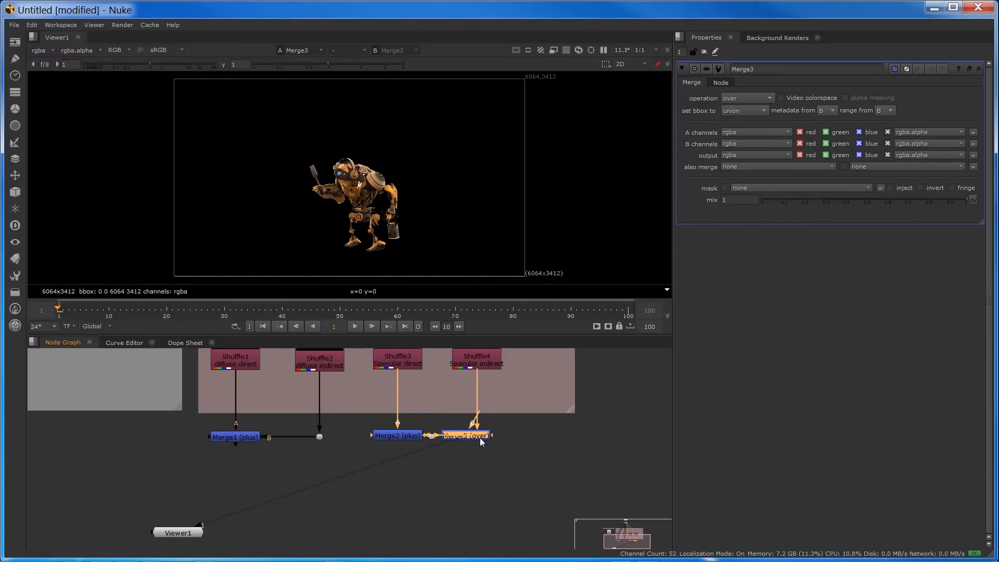
drag(480, 438, 238, 443)
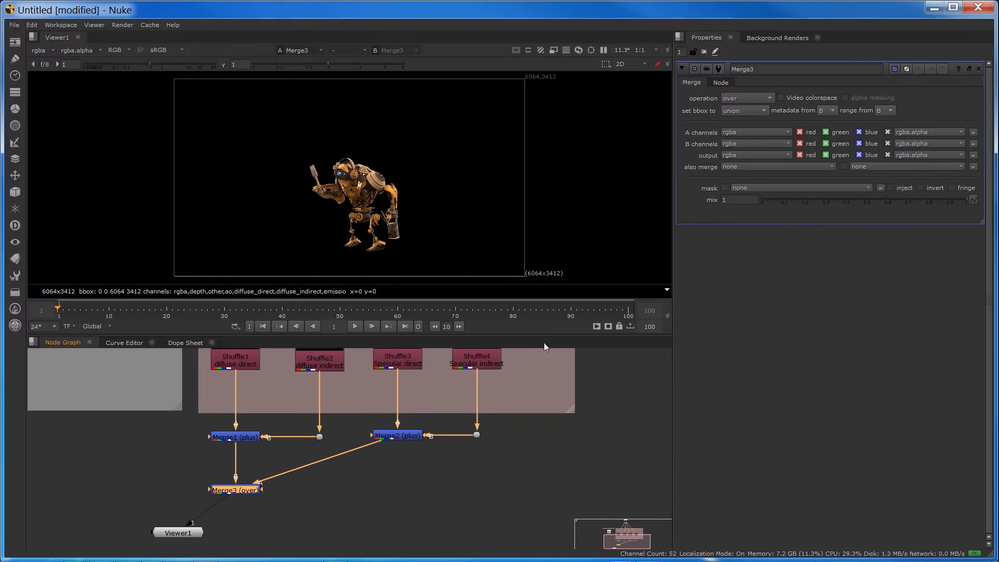
click(741, 97)
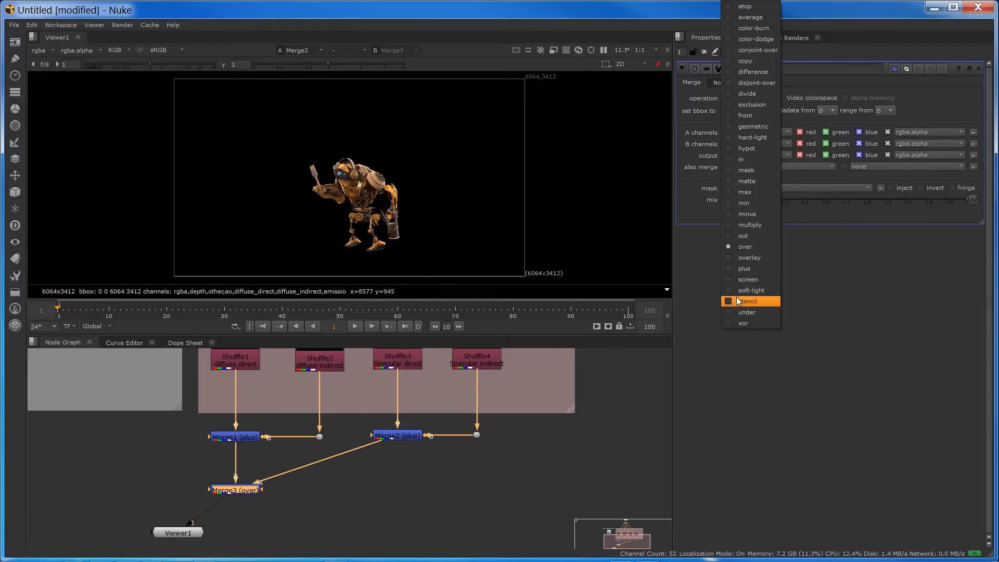
click(739, 269)
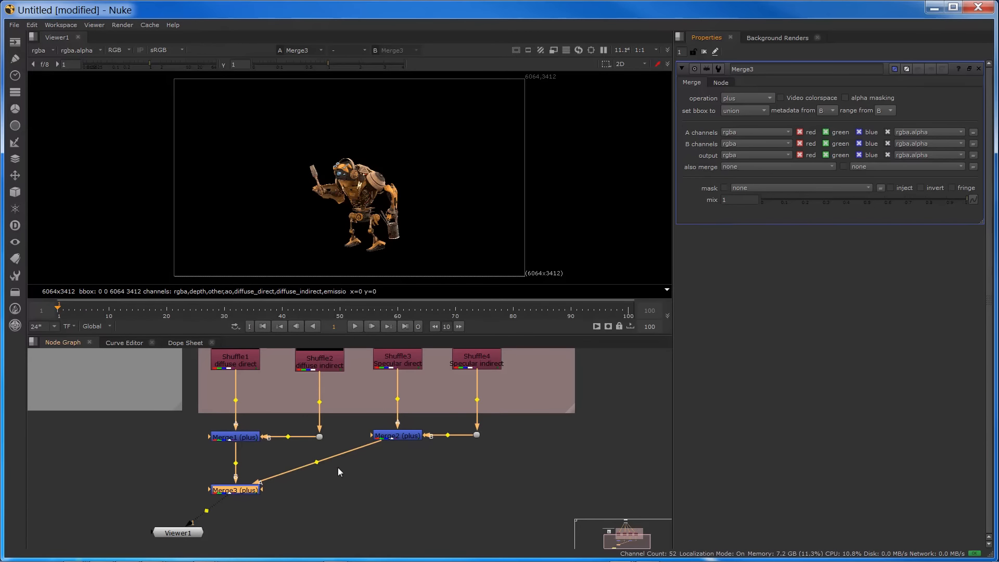
Add a dot on the connection from the specular Merge to the combined Merge and place it to form a right angle.
ctrl+drag(317, 462, 399, 489)
click(250, 491)
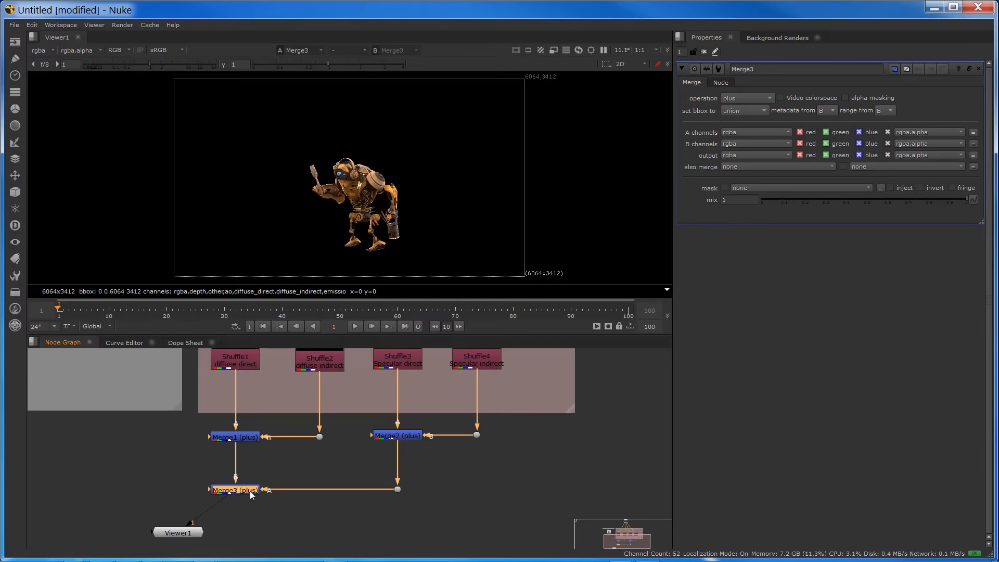
click(183, 534)
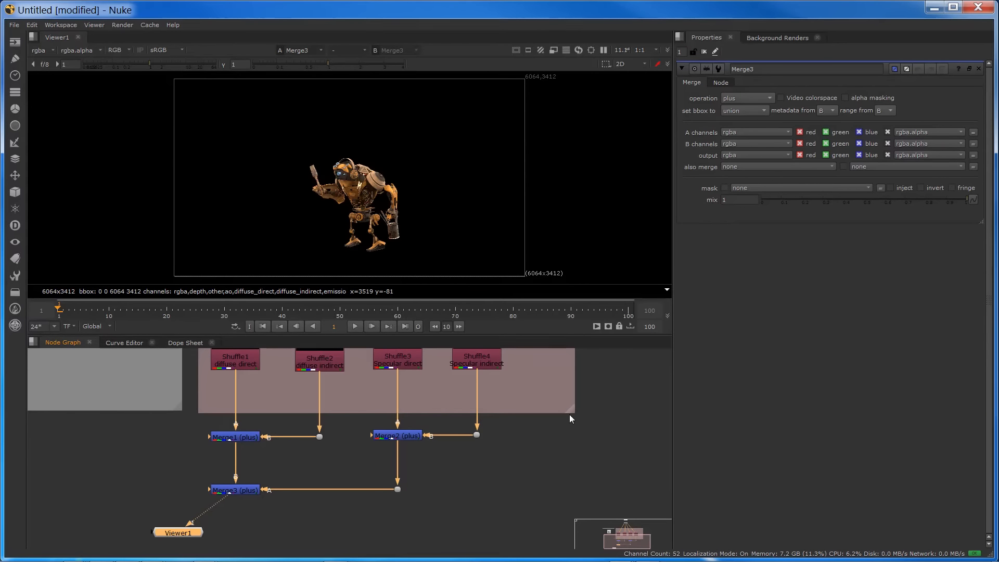
Extend the Primary Passes backdrop down around all three merges and widen it beyond the Specular indirect Shuffle.
drag(572, 410, 559, 527)
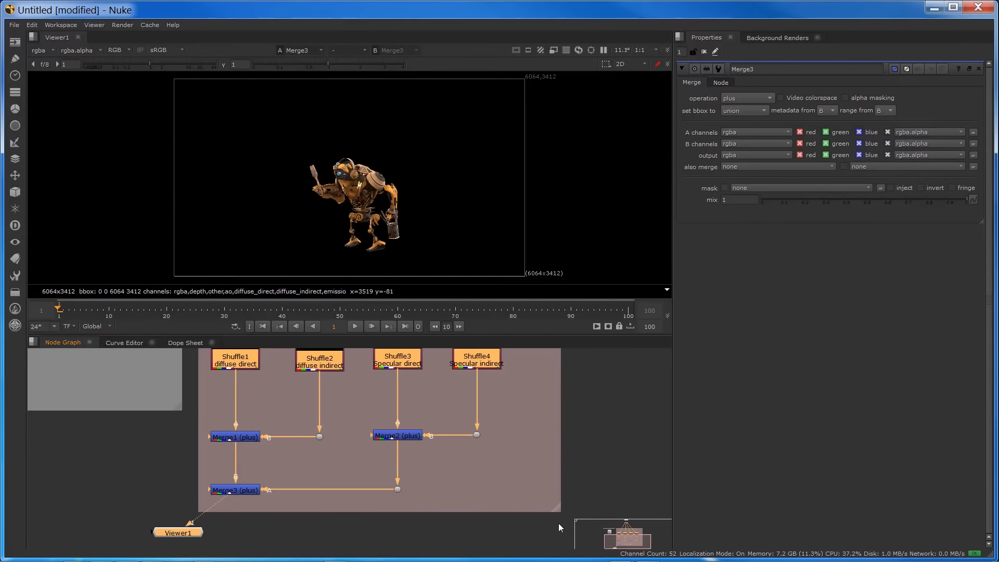
click(481, 522)
scroll(480, 525, down, 3)
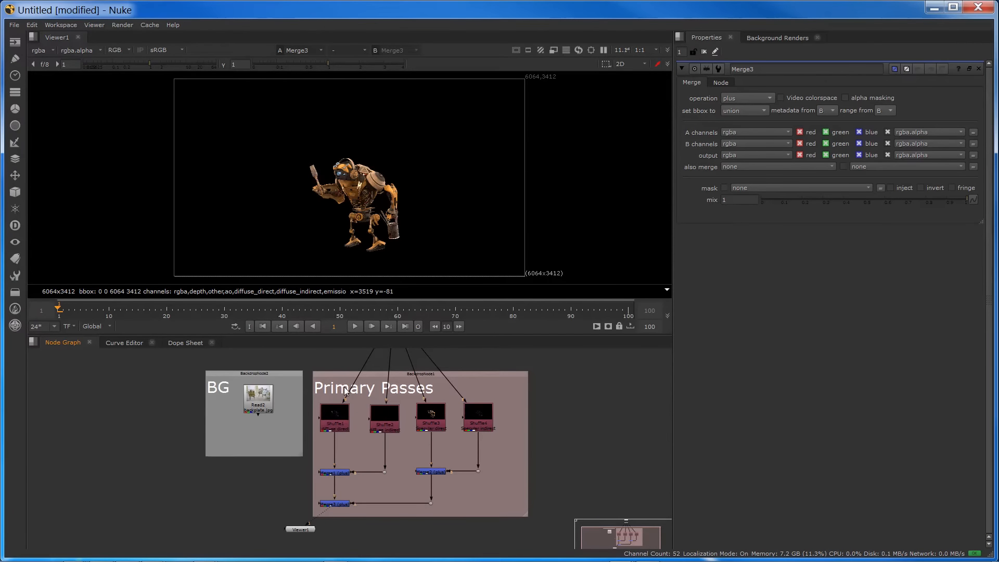
scroll(463, 408, up, 3)
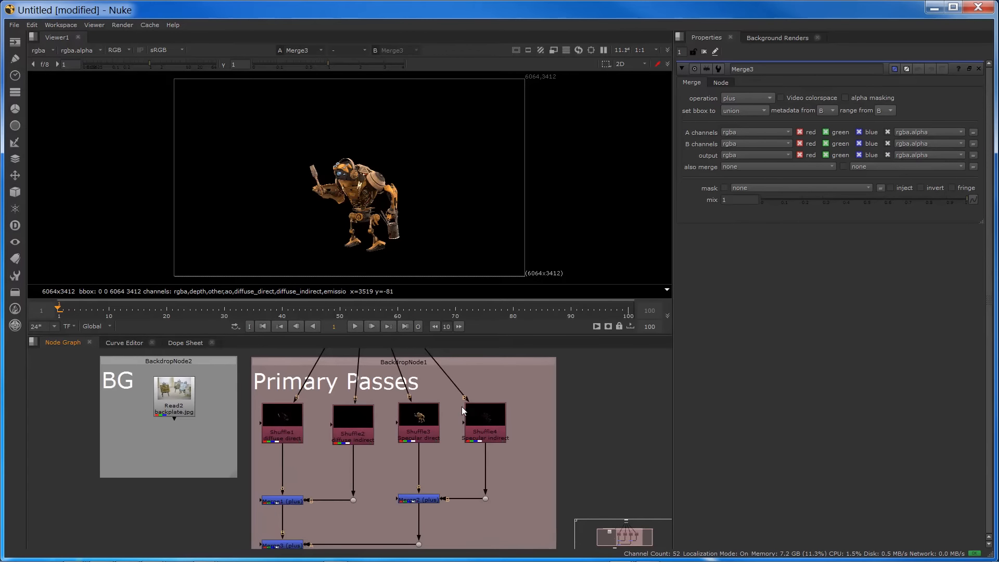
middle_drag(392, 423, 373, 410)
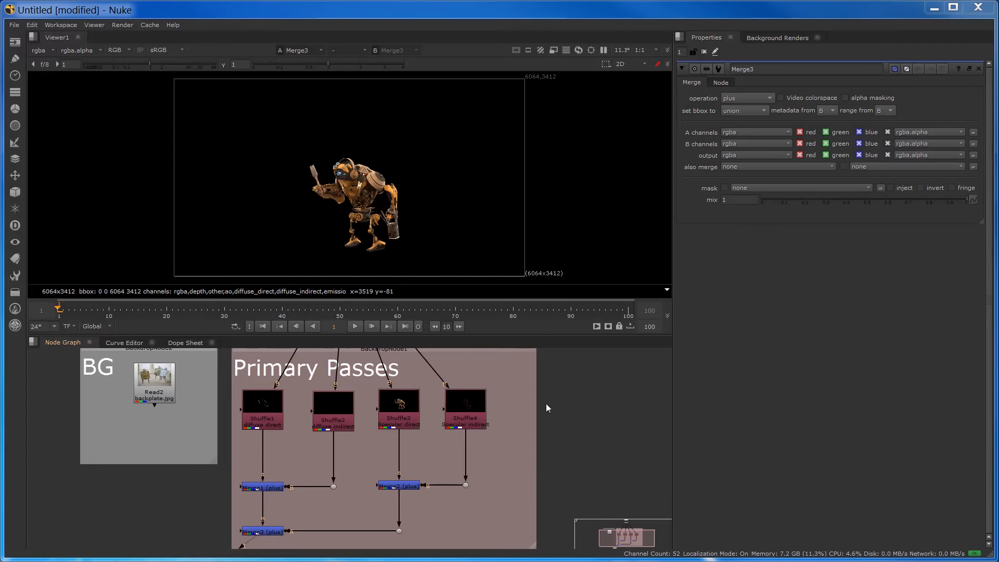
drag(533, 546, 656, 535)
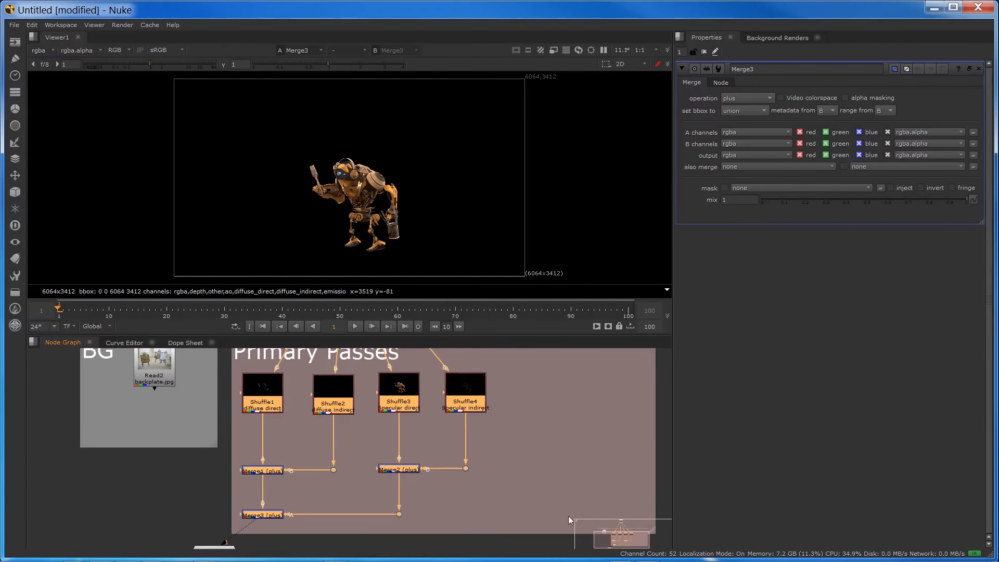
click(569, 517)
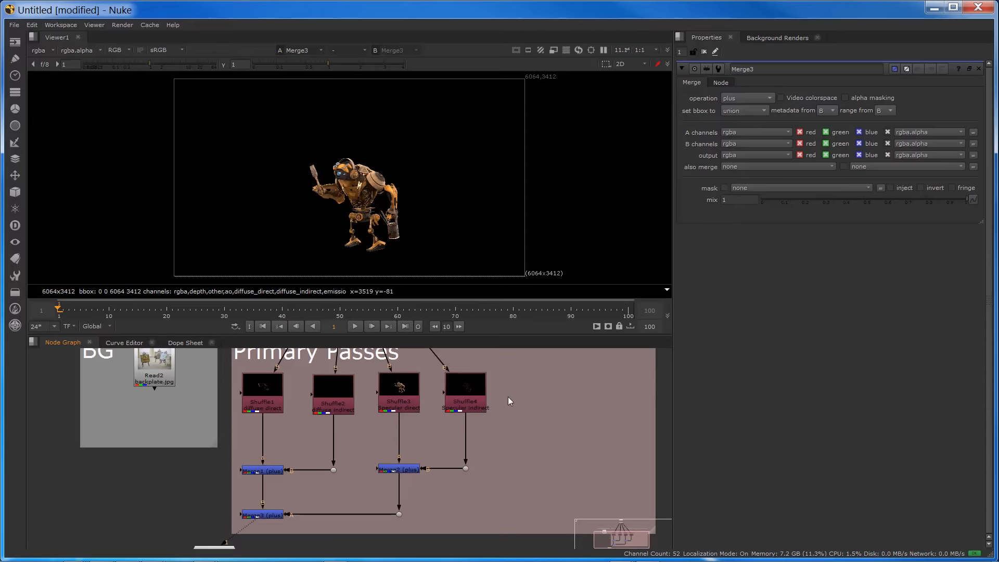
Add a fifth Shuffle beside the Specular indirect Shuffle in the Primary Passes backdrop and connect it to Read1.
key(Tab)
text(s)
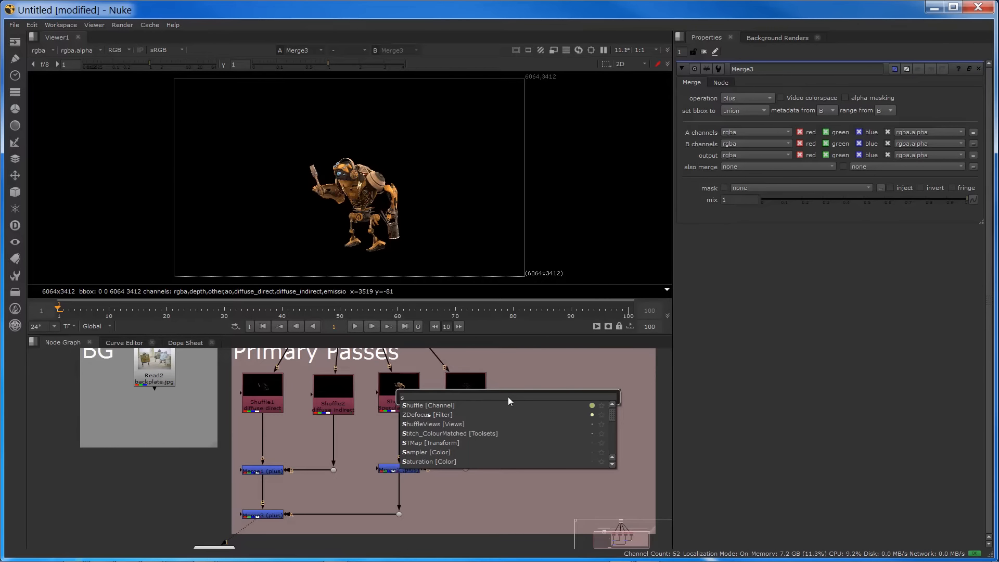
text(hu)
key(Return)
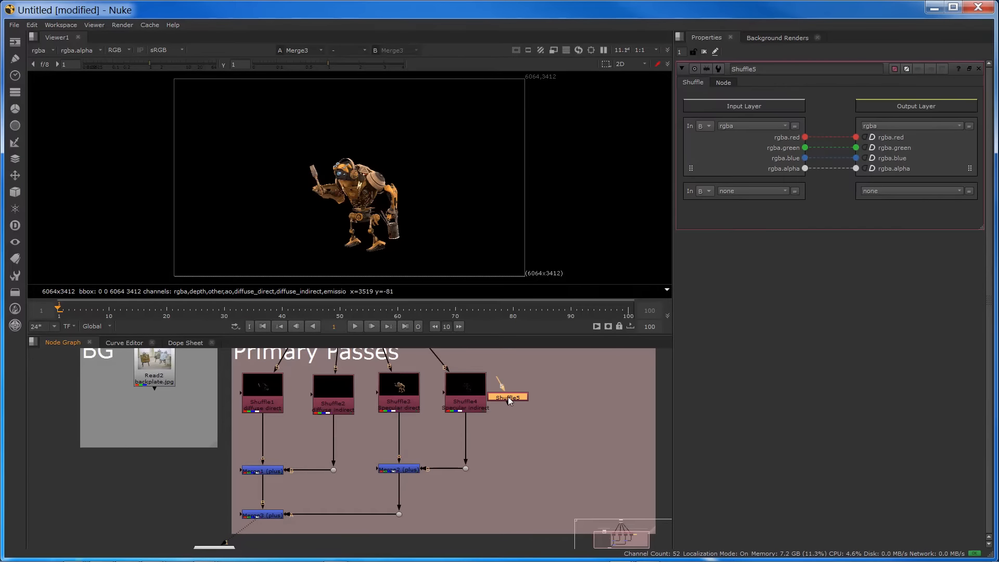
drag(501, 398, 527, 397)
middle_drag(503, 395, 489, 504)
drag(515, 498, 341, 363)
middle_drag(439, 483, 394, 396)
drag(483, 423, 487, 407)
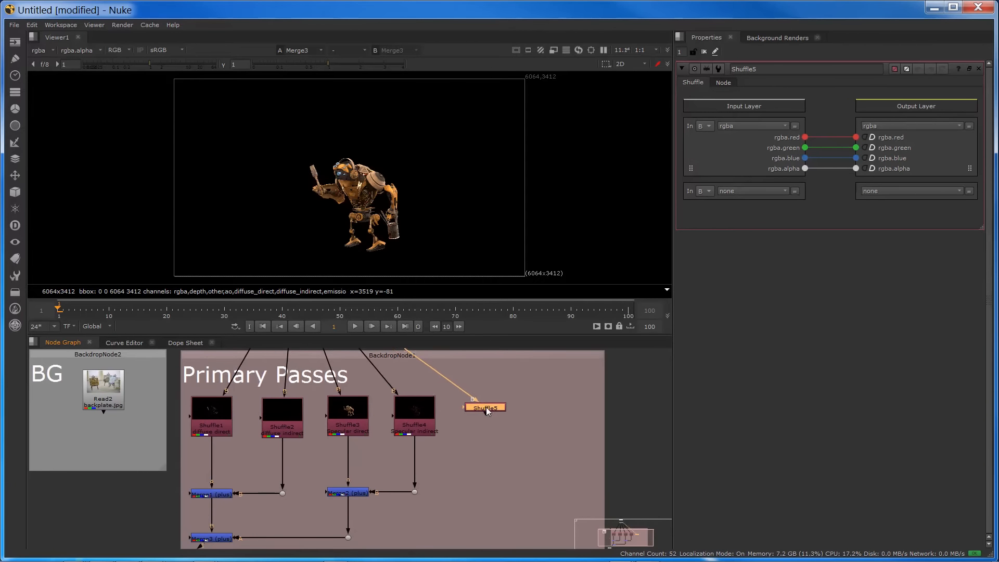
Set the fifth Shuffle's input layer to sss.
click(724, 82)
click(744, 102)
click(692, 82)
click(742, 126)
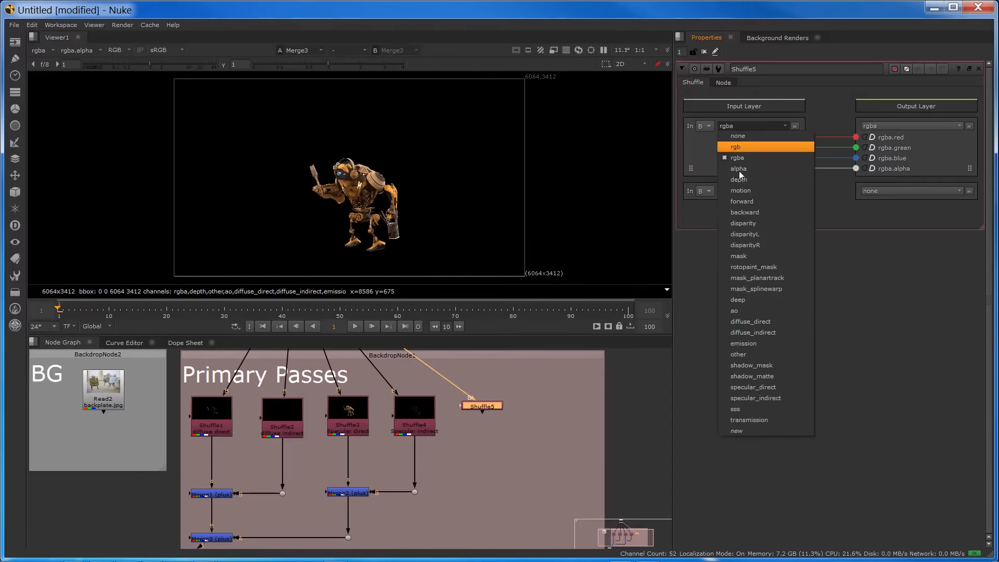
click(738, 417)
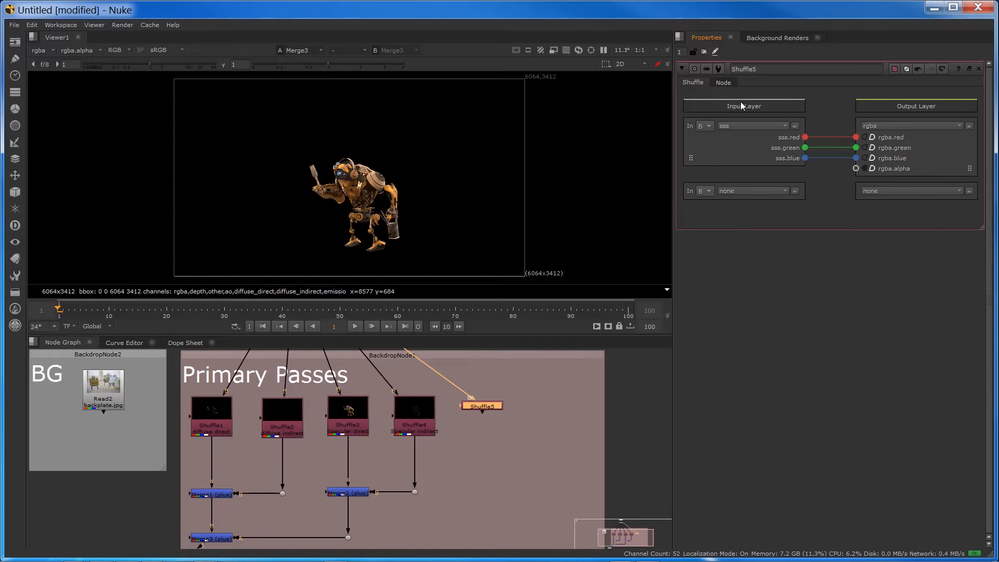
Enable the fifth Shuffle's postage stamp, label it "sss" and align it with the neighbouring Shuffles.
click(724, 82)
click(734, 195)
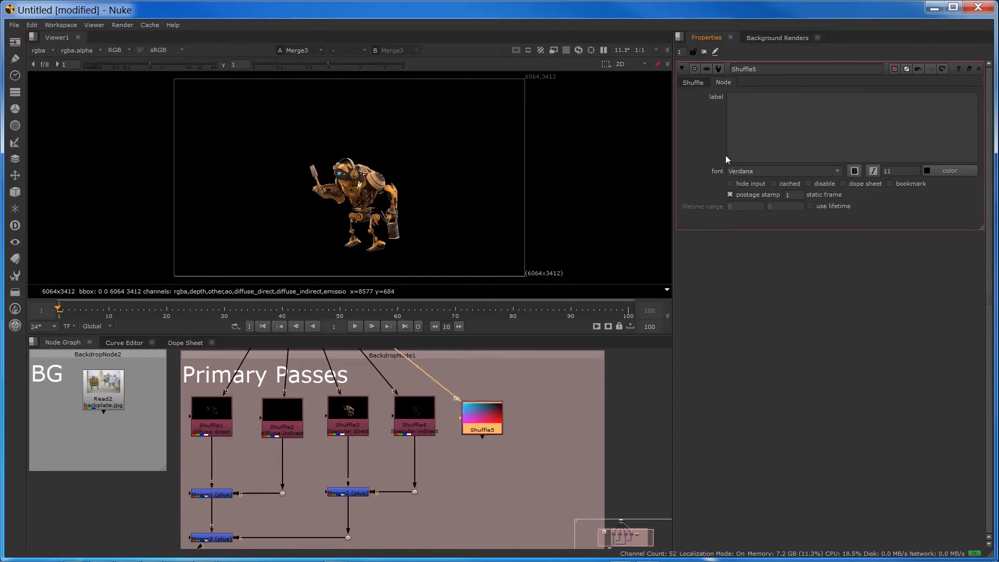
click(693, 82)
drag(488, 429, 484, 424)
click(723, 82)
click(746, 105)
text(sss)
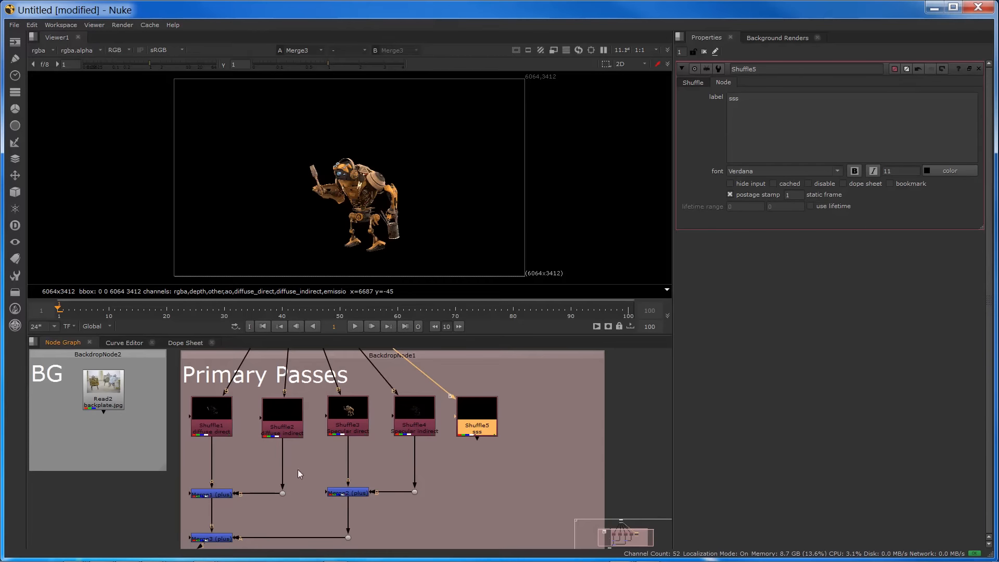
Merge the sss Shuffle with the combined diffuse and specular result, placing the new Merge below the third one.
middle_drag(299, 470, 307, 446)
click(242, 476)
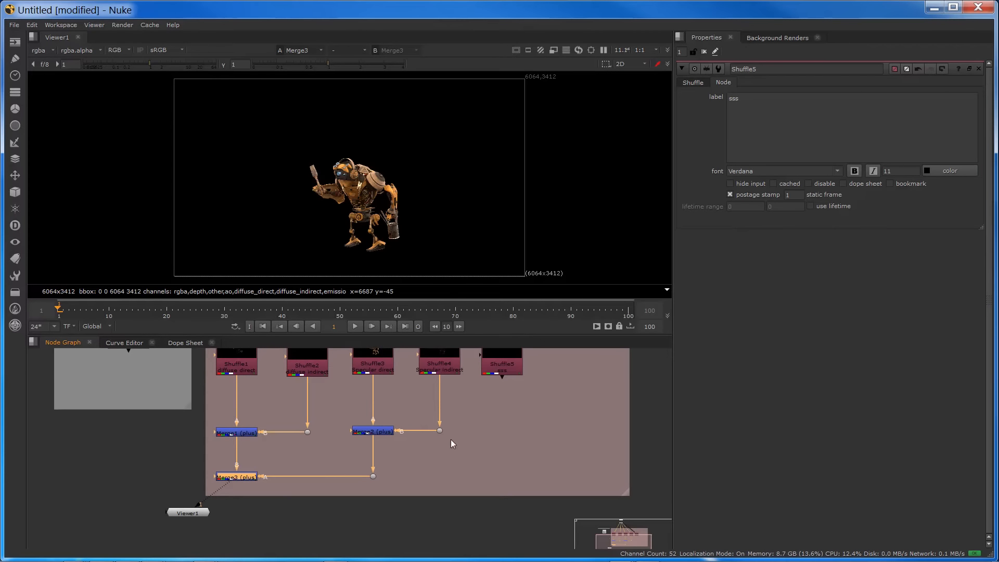
click(499, 367)
key(m)
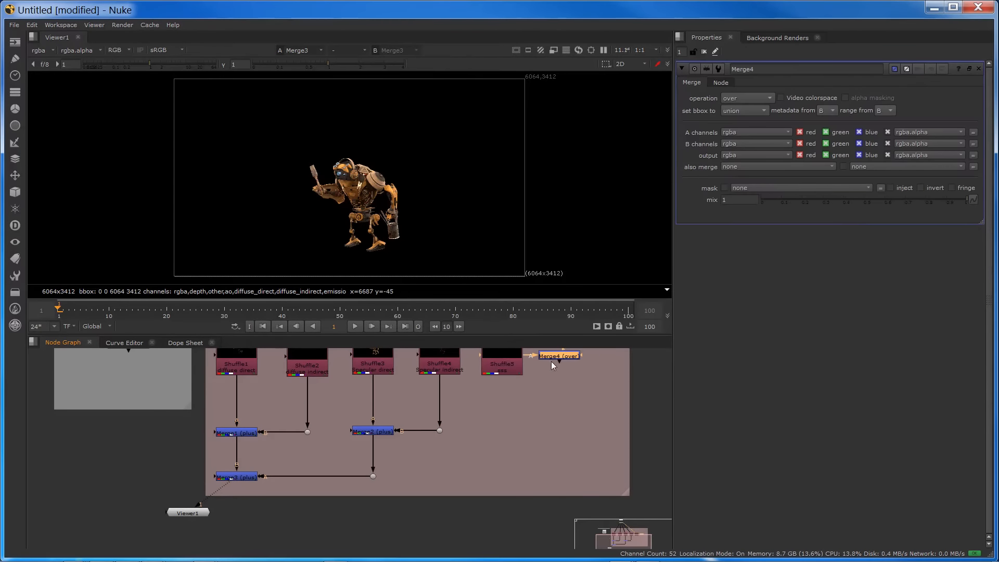
drag(553, 358, 235, 479)
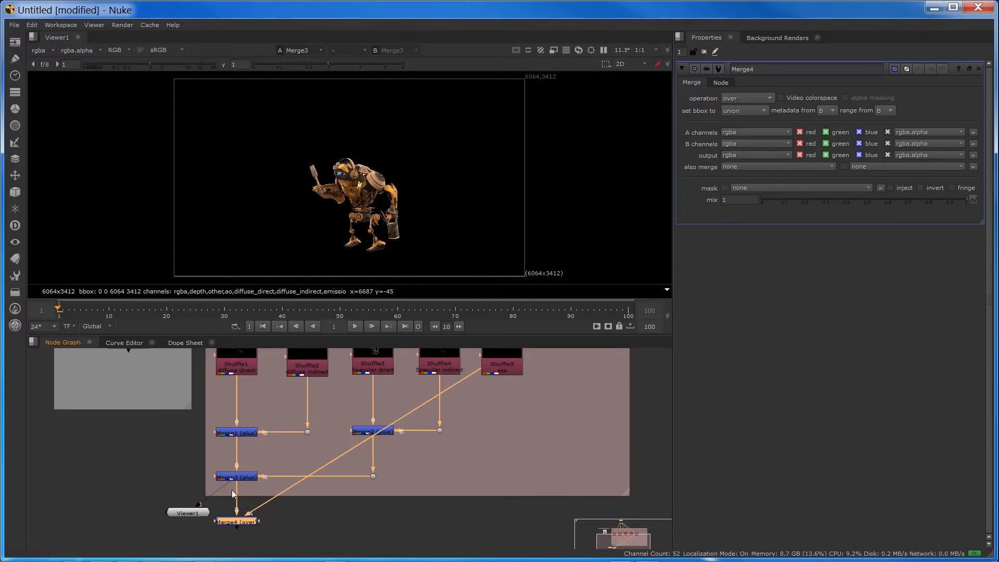
Route the sss Shuffle's connection to the fourth Merge through a right-angle dot and set that Merge's operation to plus.
ctrl+drag(365, 440, 502, 521)
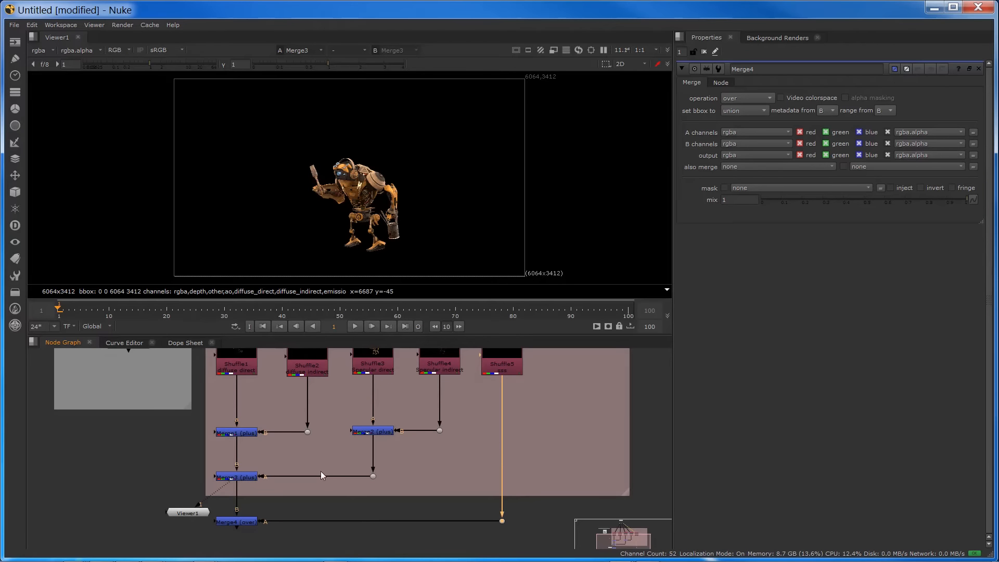
click(240, 521)
click(733, 100)
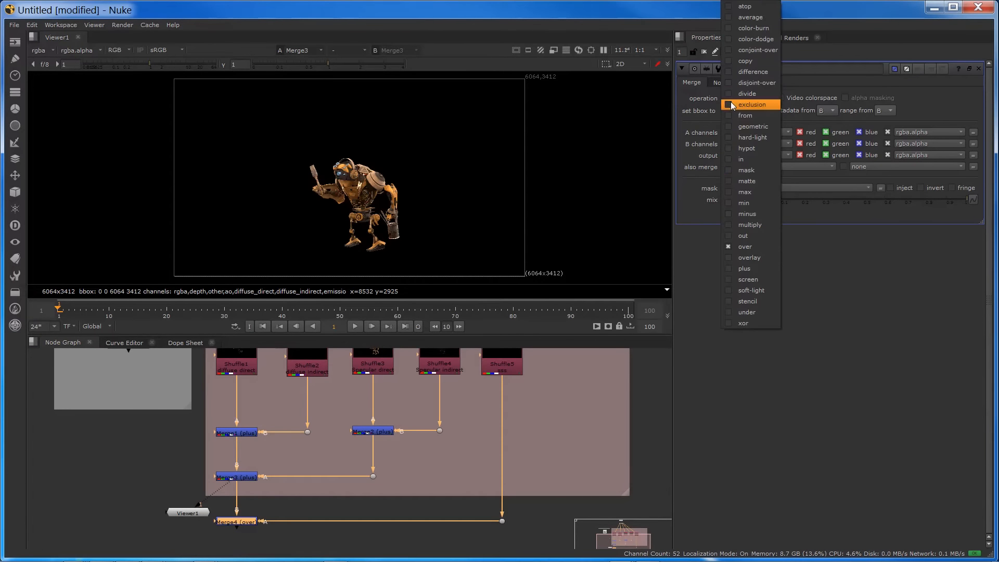
click(744, 268)
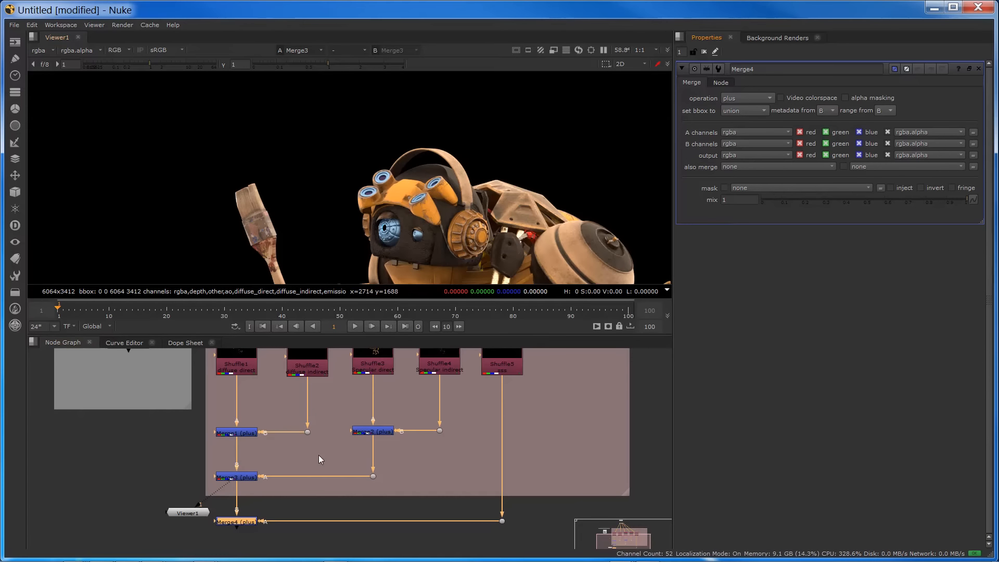
Connect the Viewer to the fourth Merge and move the Viewer node farther away from the merge column.
drag(223, 489, 227, 525)
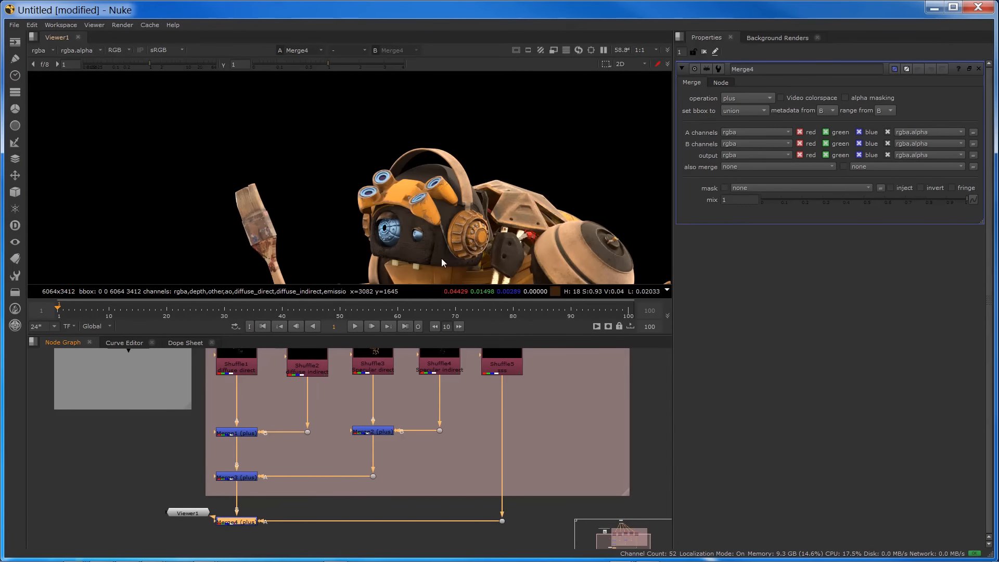
drag(174, 513, 130, 517)
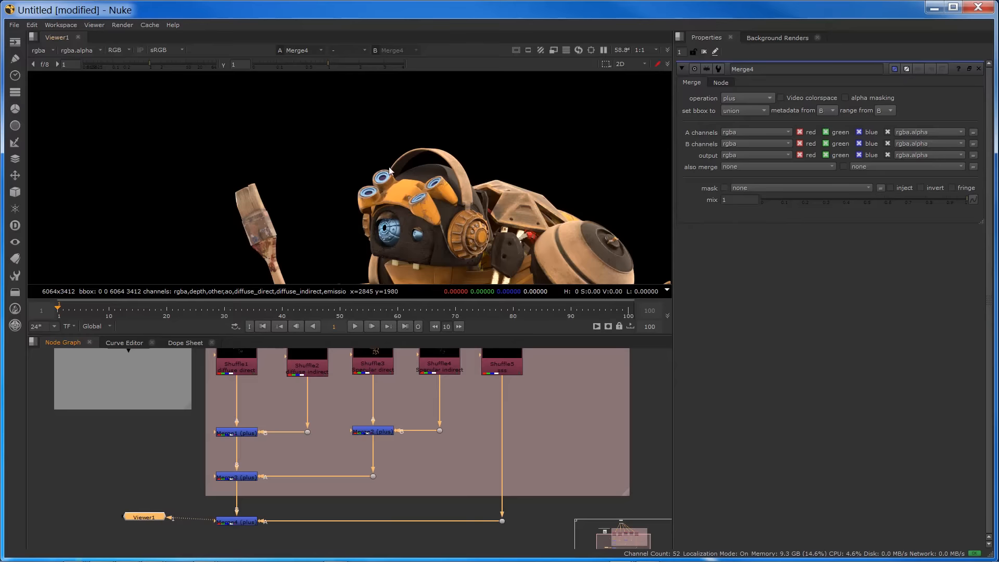
Toggle the fourth Merge off and on to compare the robot's head with and without the sss pass.
scroll(379, 193, up, 2)
scroll(379, 194, up, 2)
click(225, 522)
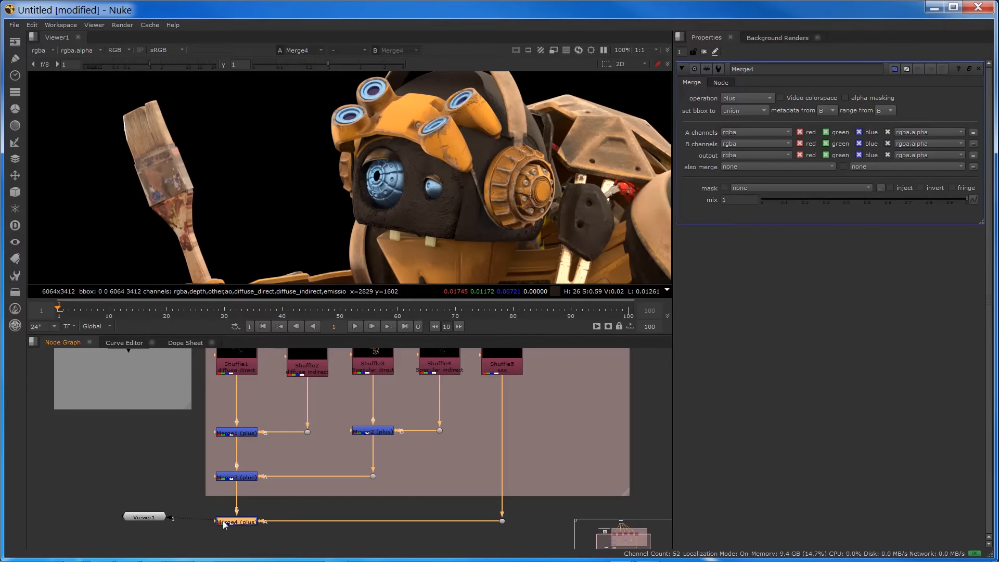
key(d)
key(d)
key(d)
key(d)
key(d)
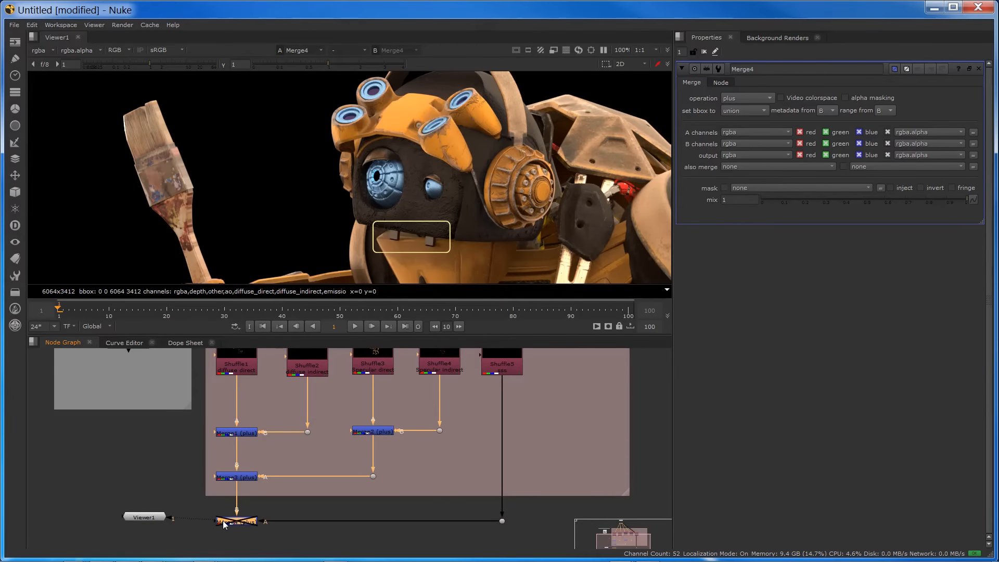
key(d)
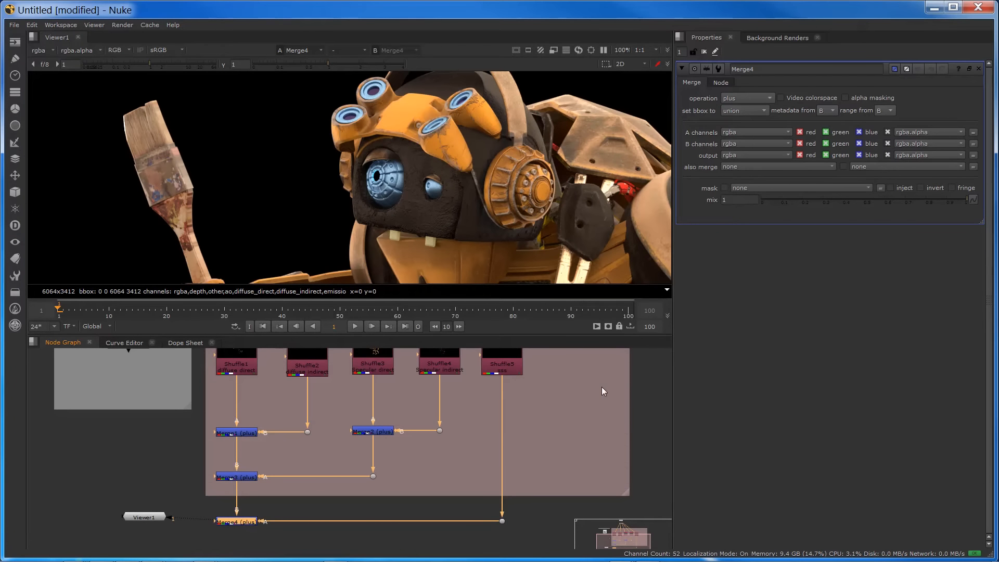
Add a sixth Shuffle beside the sss Shuffle in the Primary Passes backdrop.
scroll(551, 426, down, 3)
scroll(550, 427, down, 1)
scroll(465, 431, up, 4)
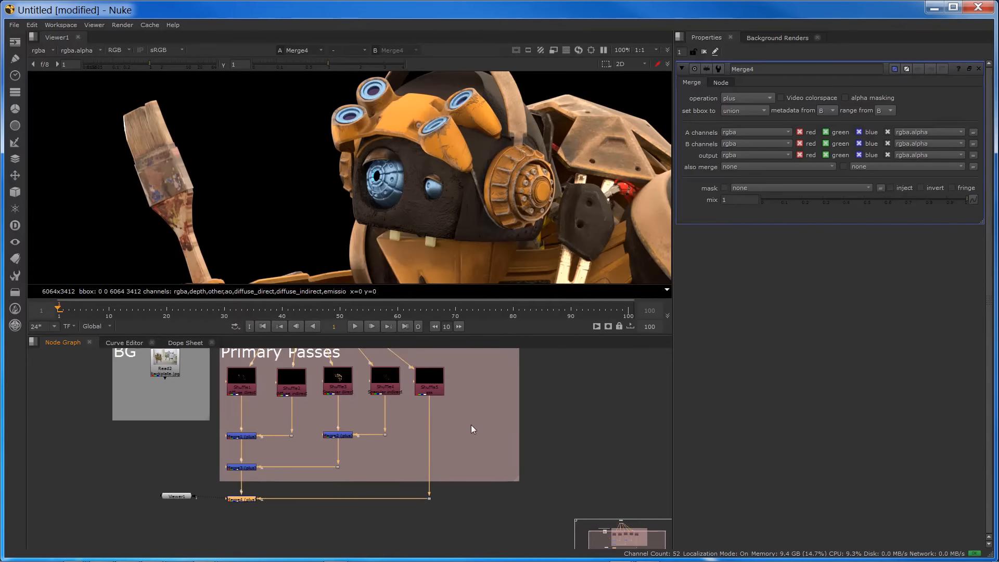
click(459, 404)
key(Tab)
text(shuf)
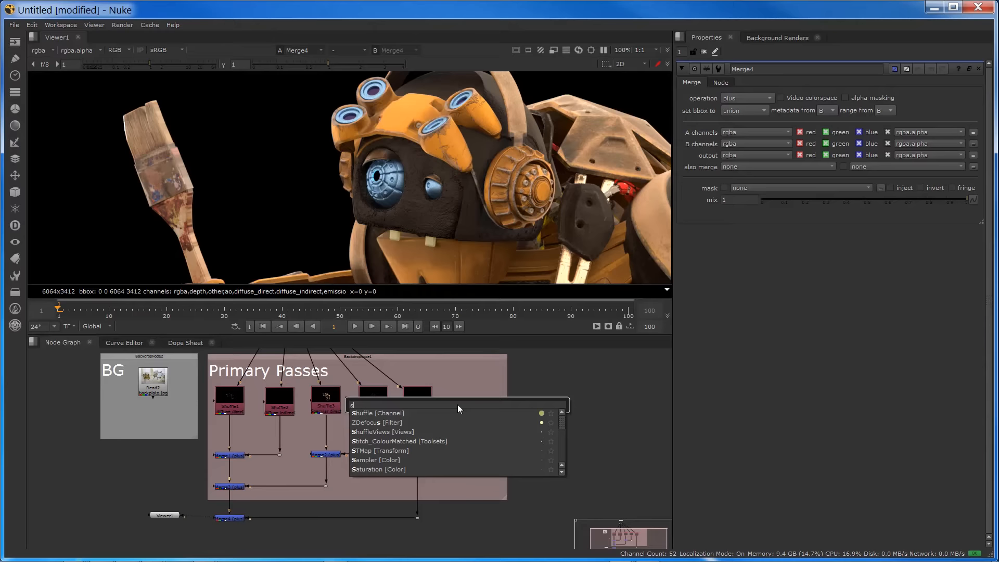
key(Return)
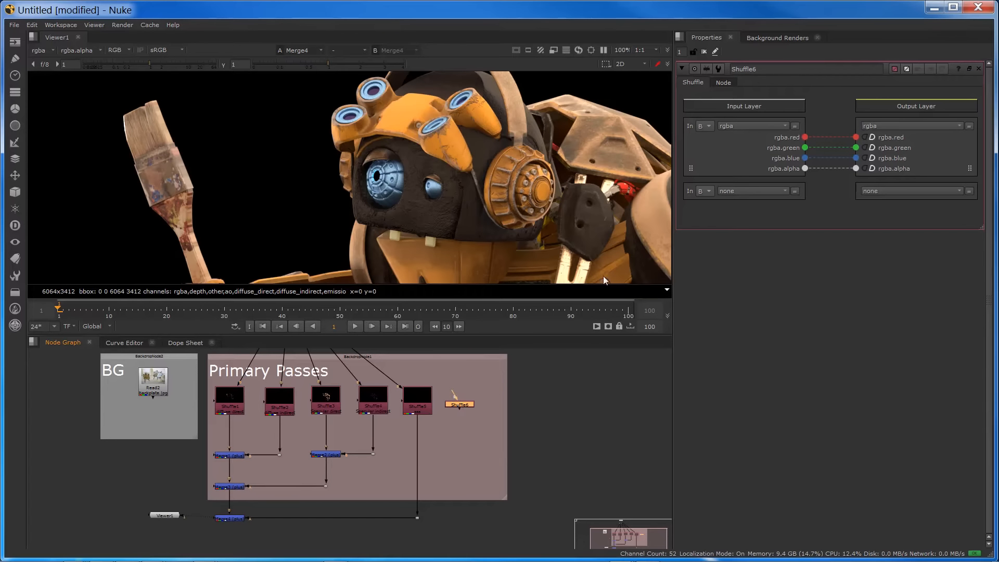
Enable the sixth Shuffle's postage stamp and label it "alpha".
click(721, 82)
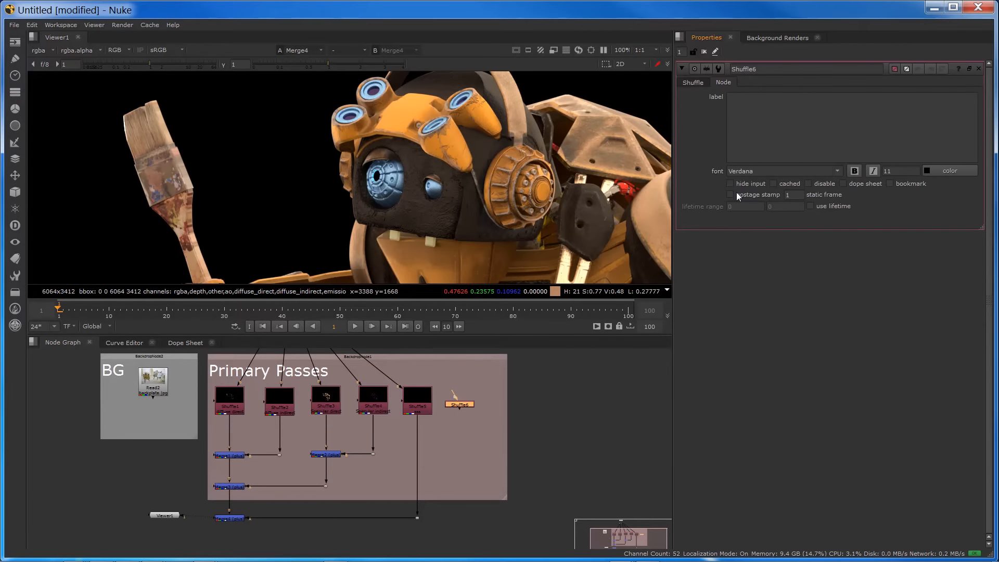
click(735, 193)
text(lpha)
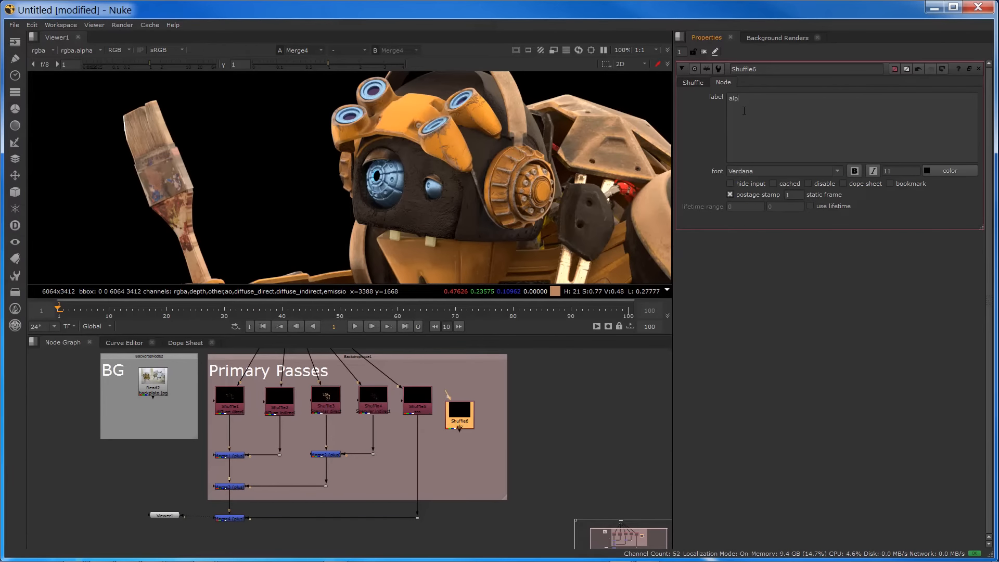
click(698, 85)
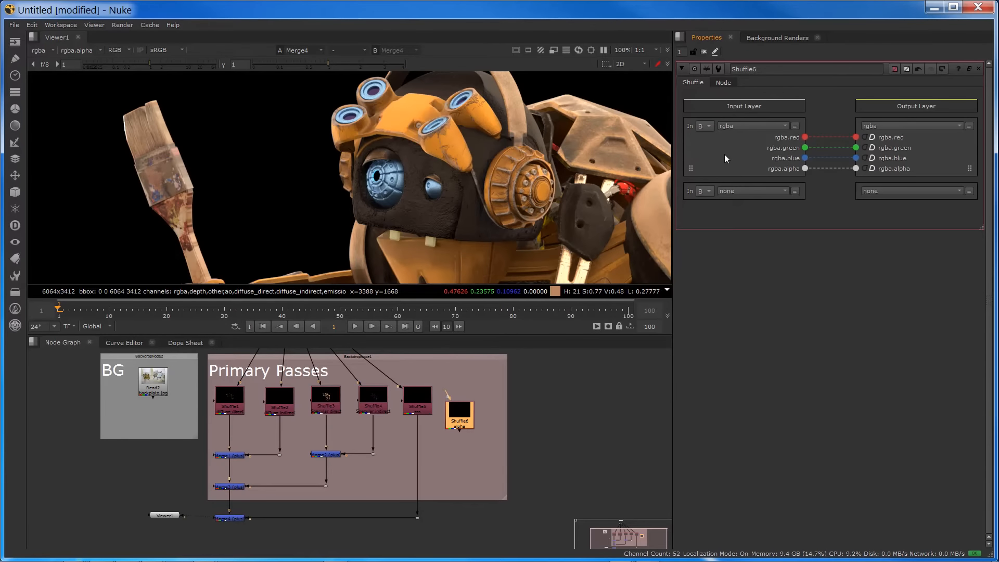
Align the alpha Shuffle with the neighbouring Shuffles and connect its input to Read1.
drag(468, 418, 471, 401)
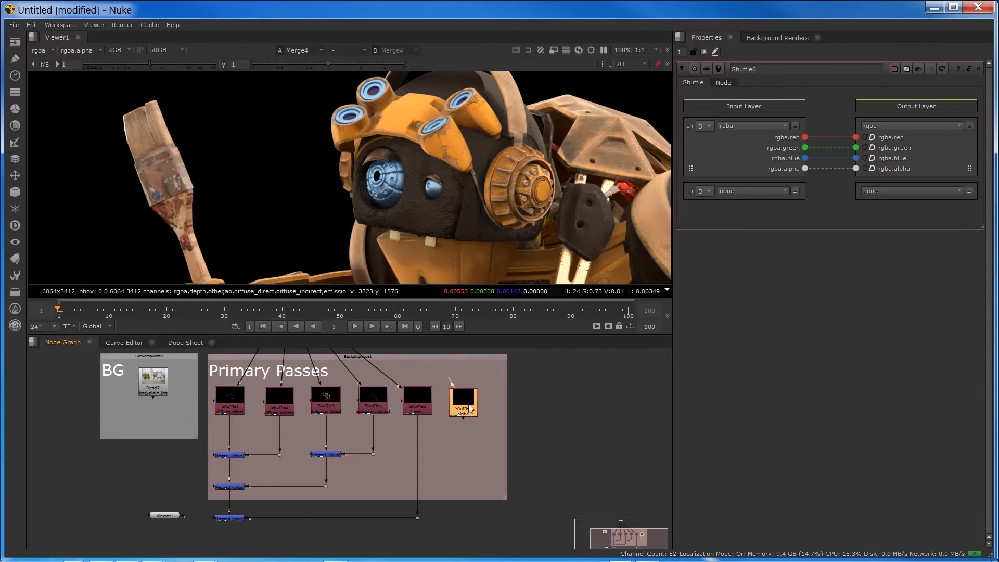
middle_drag(394, 396, 401, 449)
drag(457, 432, 320, 363)
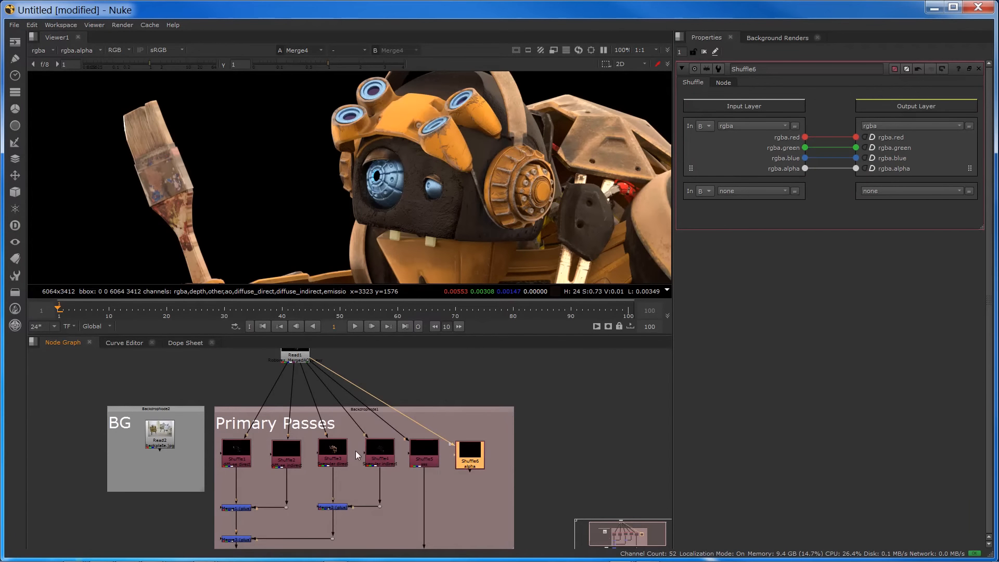
Add a Copy node below the fourth Merge, fed by that Merge and the alpha Shuffle, routing the alpha connection through a right-angle dot.
middle_drag(428, 423, 443, 364)
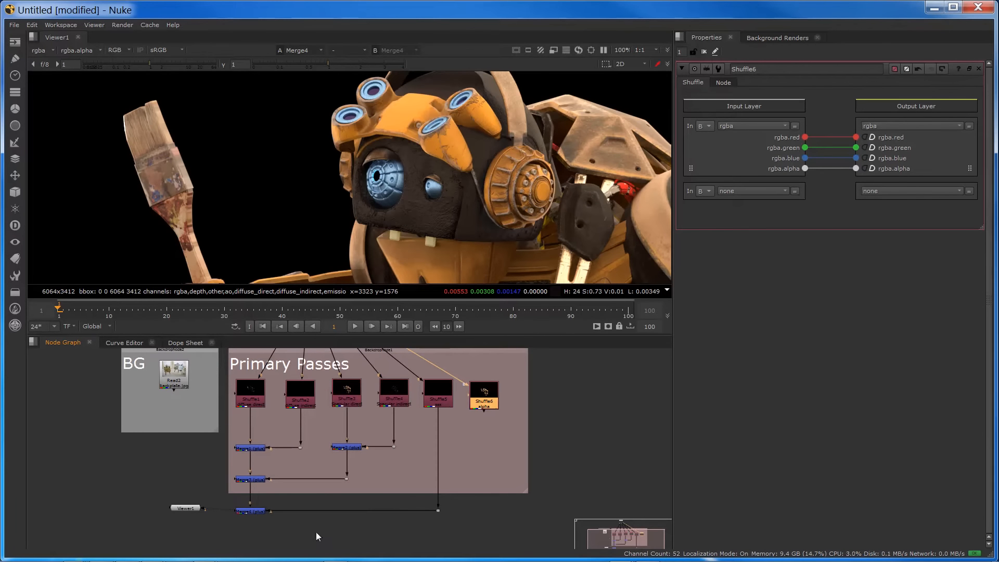
middle_drag(316, 533, 327, 489)
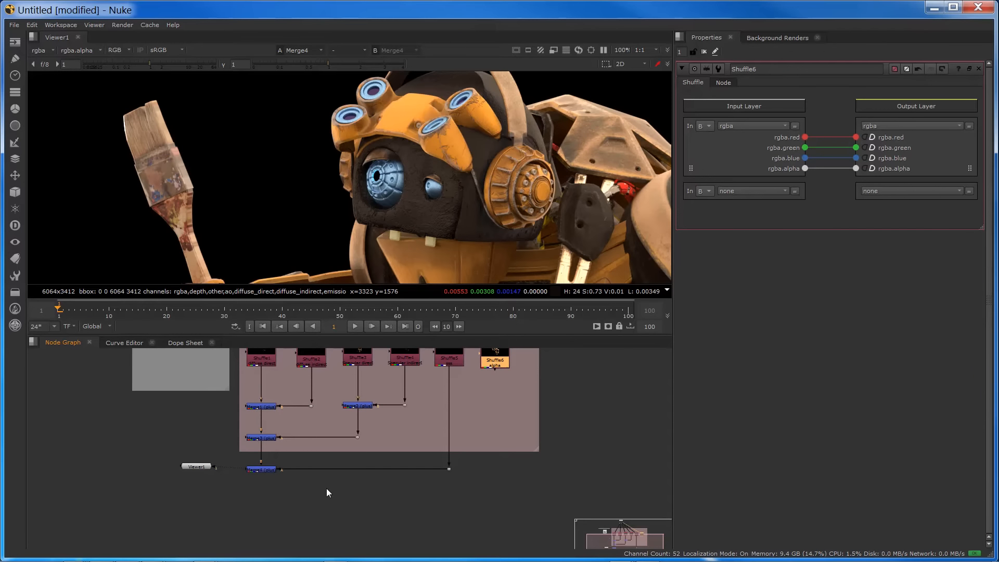
key(k)
key(k)
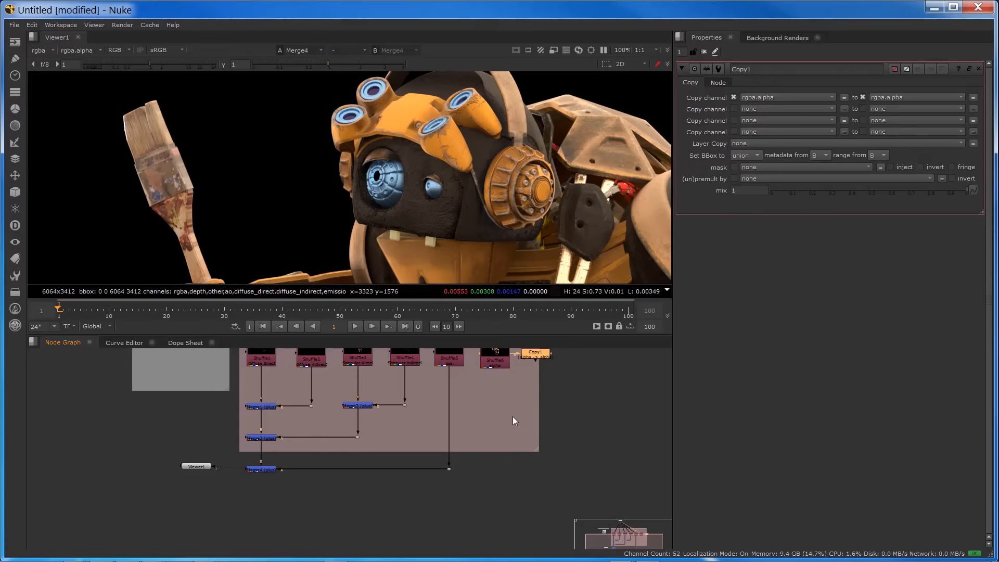
drag(543, 356, 255, 504)
drag(263, 470, 262, 498)
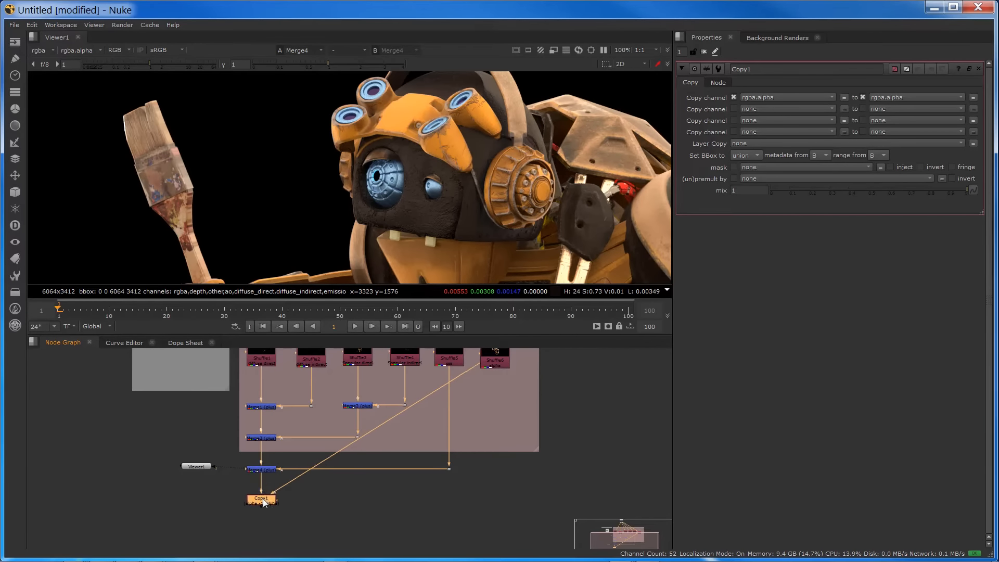
ctrl+drag(375, 429, 496, 499)
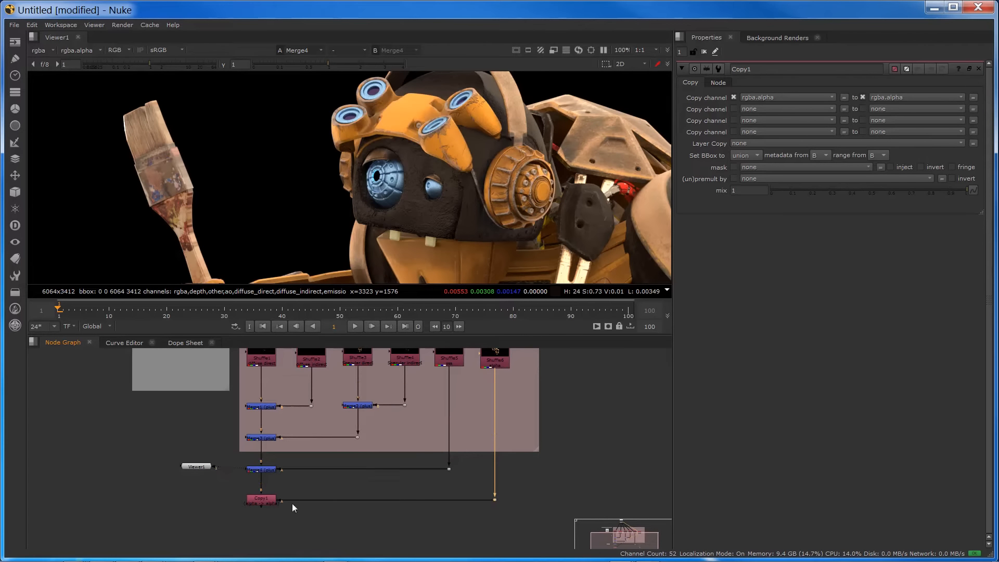
click(267, 503)
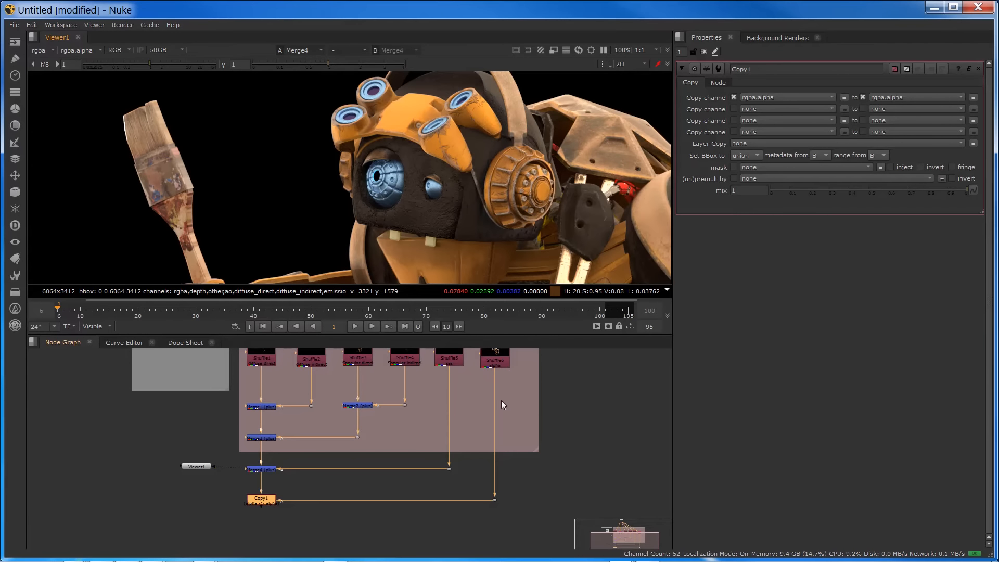
Set both the input layer and the output layer of the alpha Shuffle to alpha.
scroll(501, 401, up, 8)
middle_drag(439, 391, 422, 448)
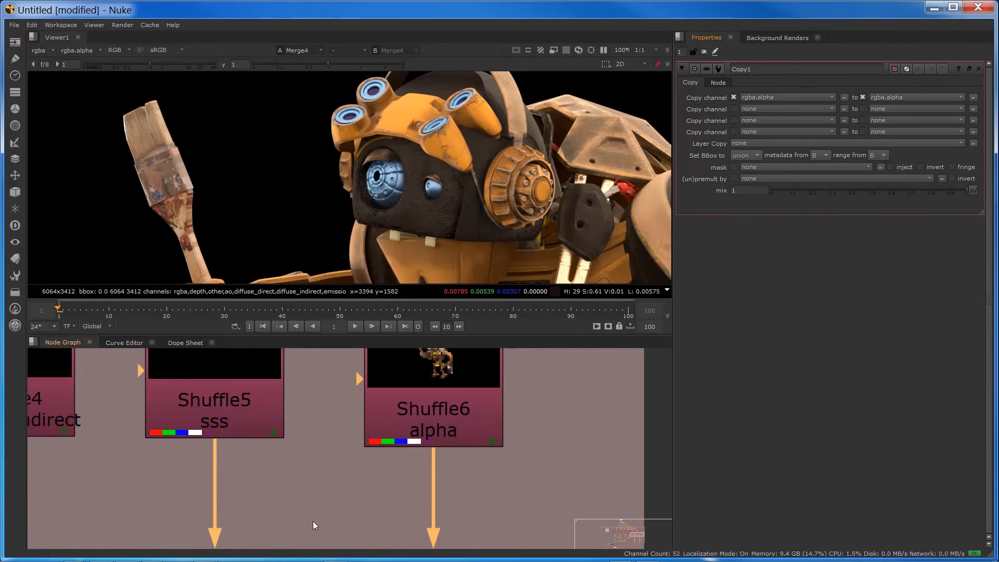
scroll(313, 521, down, 4)
scroll(280, 520, down, 5)
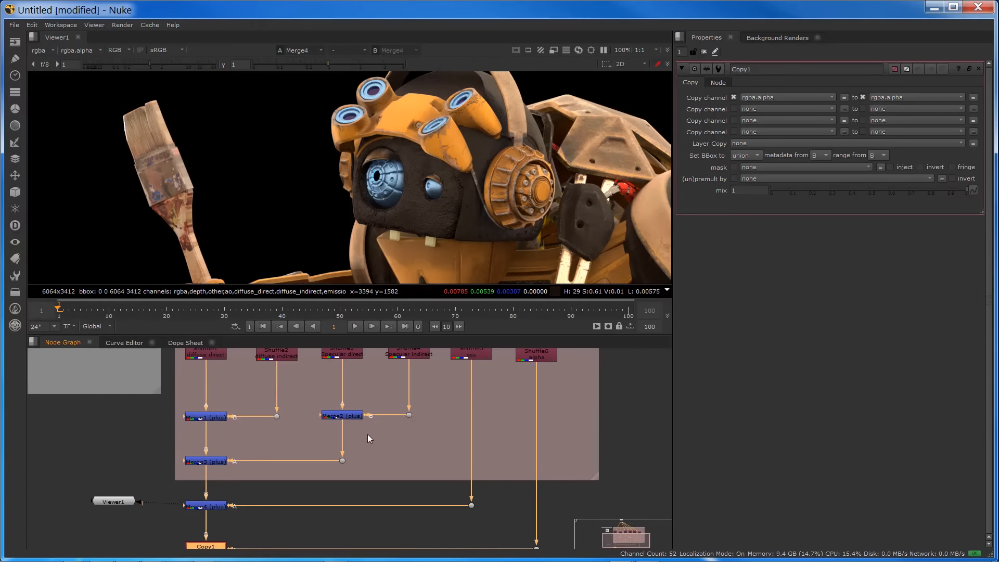
scroll(372, 511, up, 6)
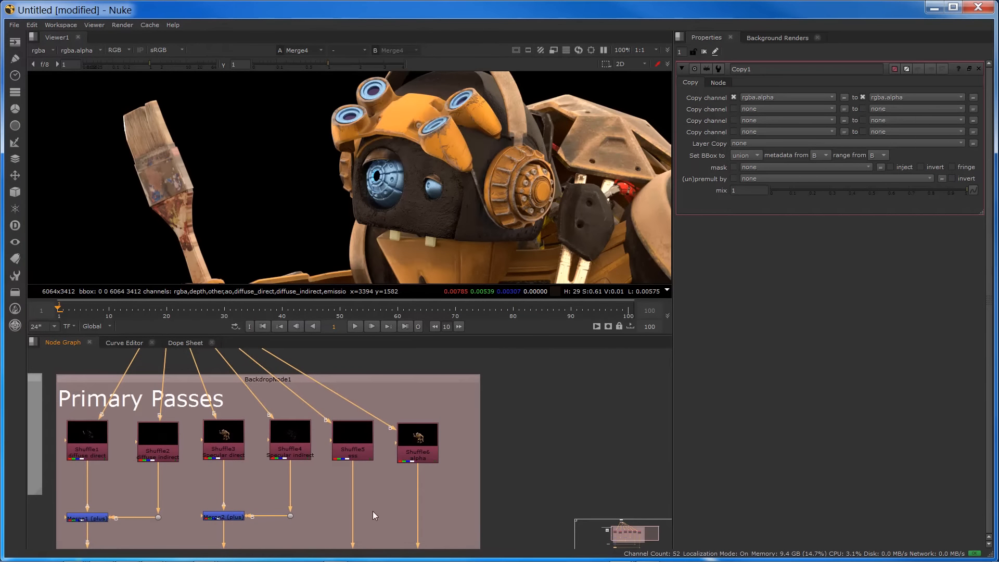
click(436, 405)
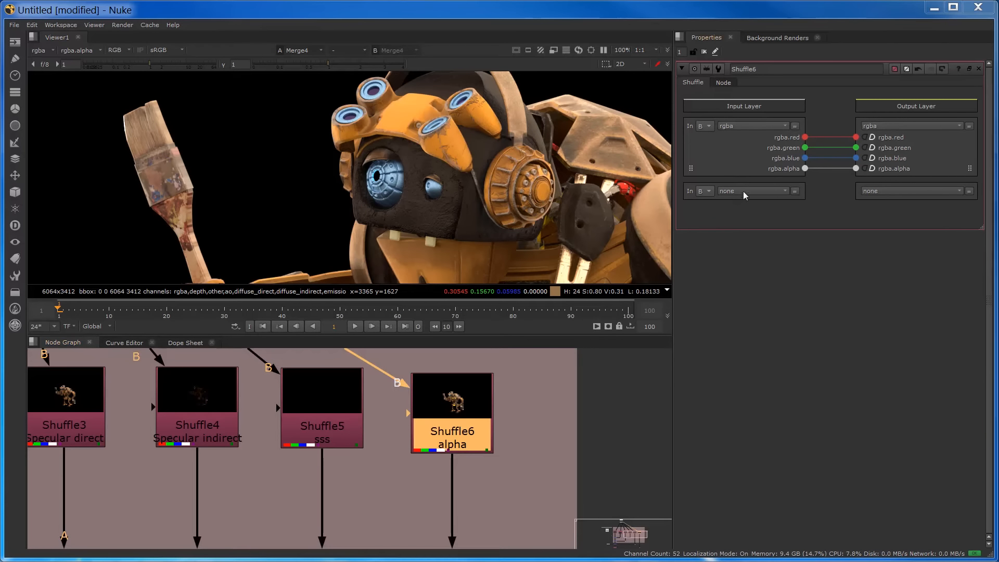
click(742, 125)
click(736, 171)
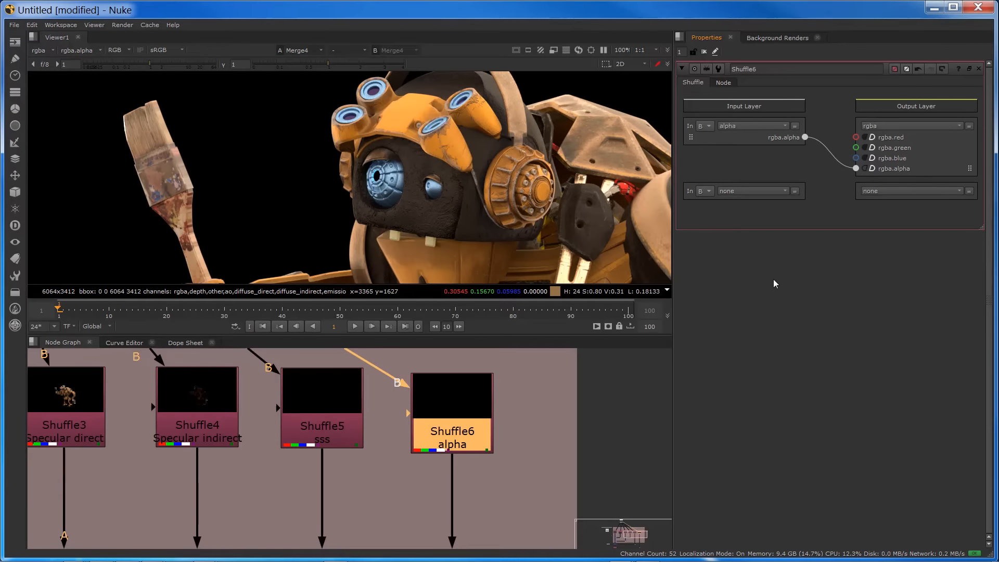
click(889, 124)
click(885, 168)
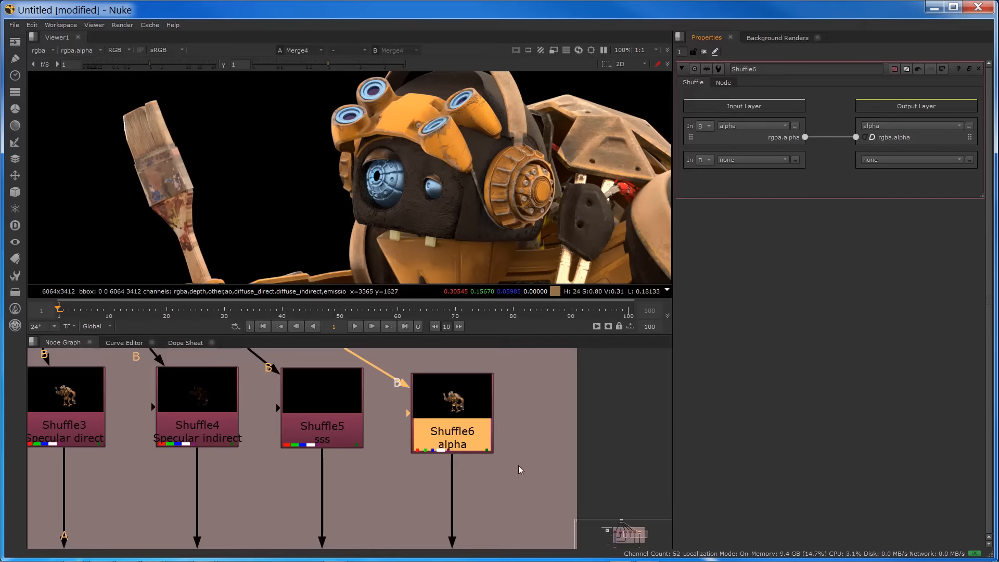
View the Copy node's full-frame result and check its alpha channel before returning to the color display.
scroll(377, 500, down, 5)
middle_drag(268, 522, 481, 402)
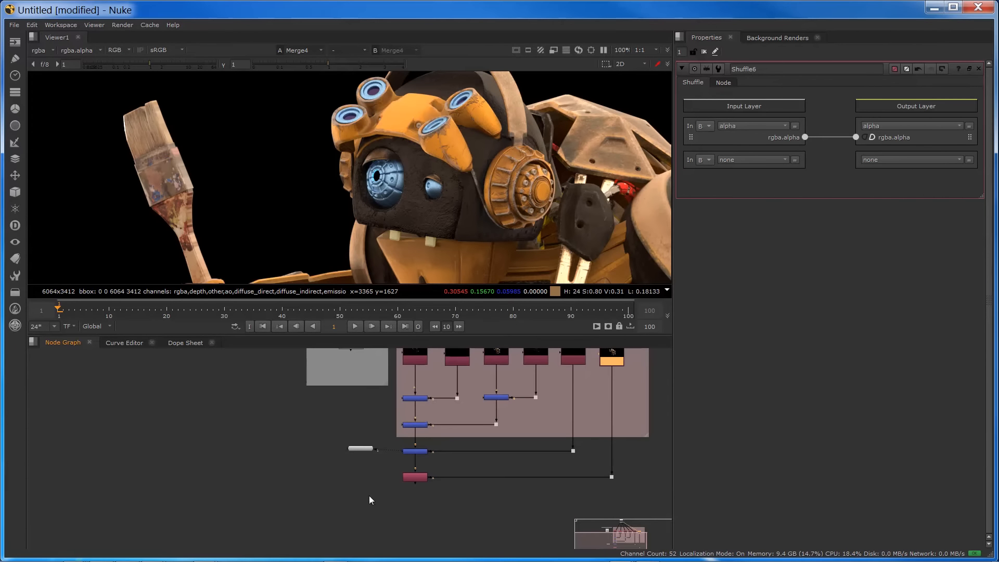
click(415, 478)
key(1)
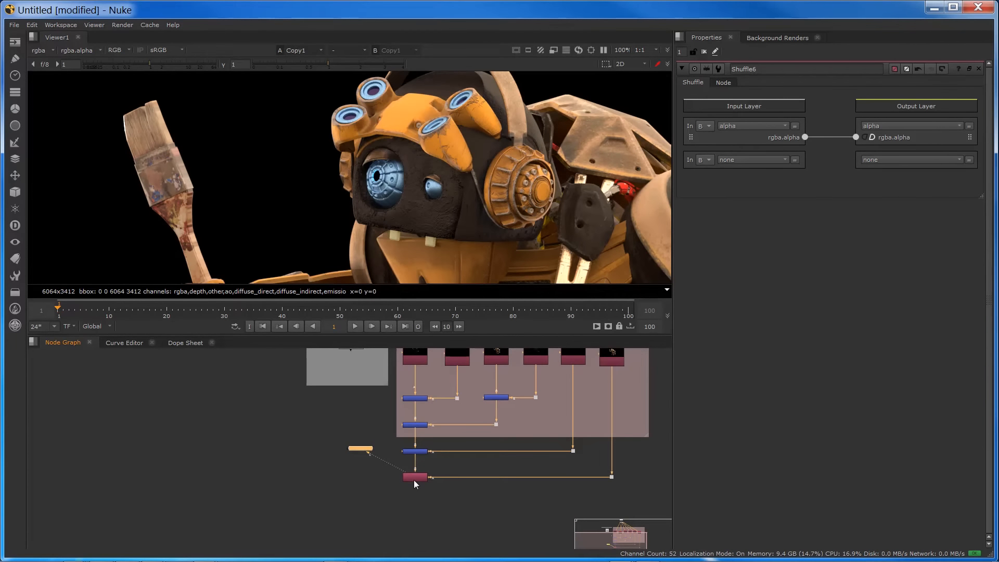
key(f)
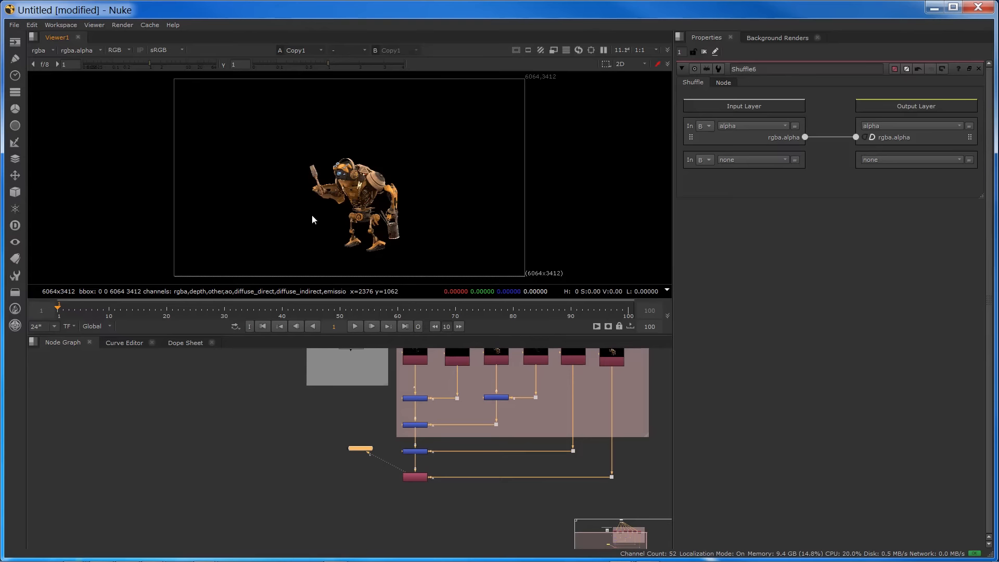
key(a)
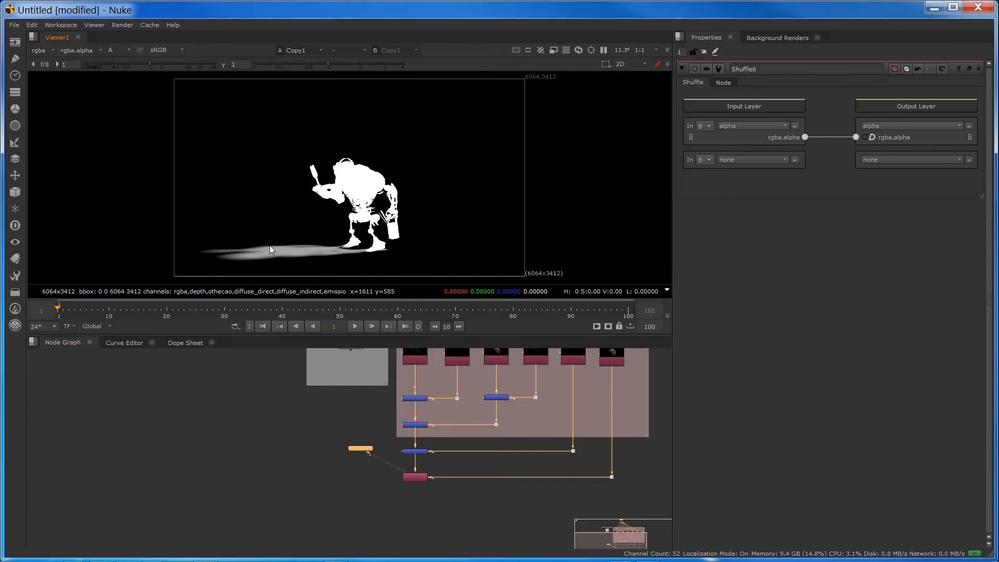
key(a)
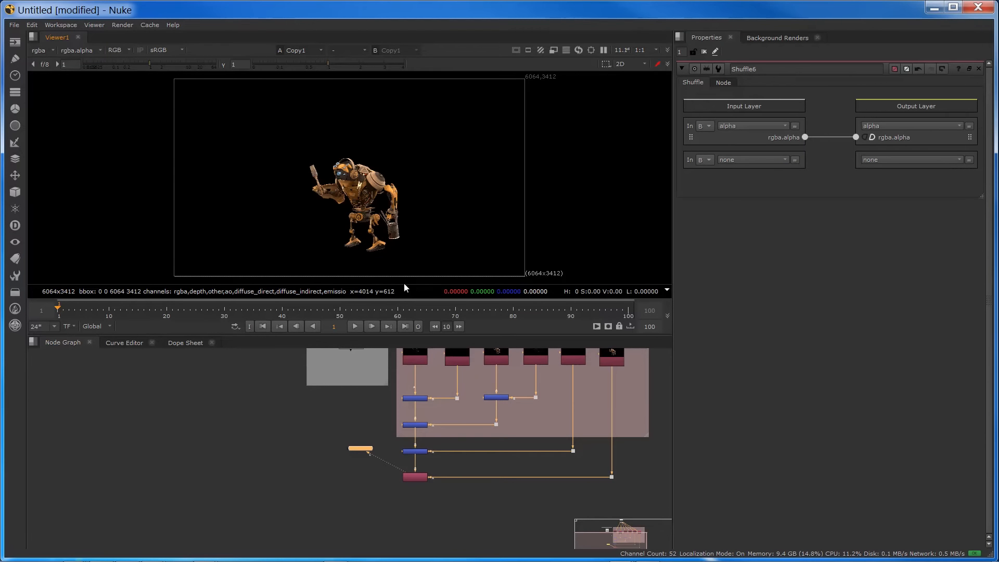
middle_drag(445, 444, 247, 504)
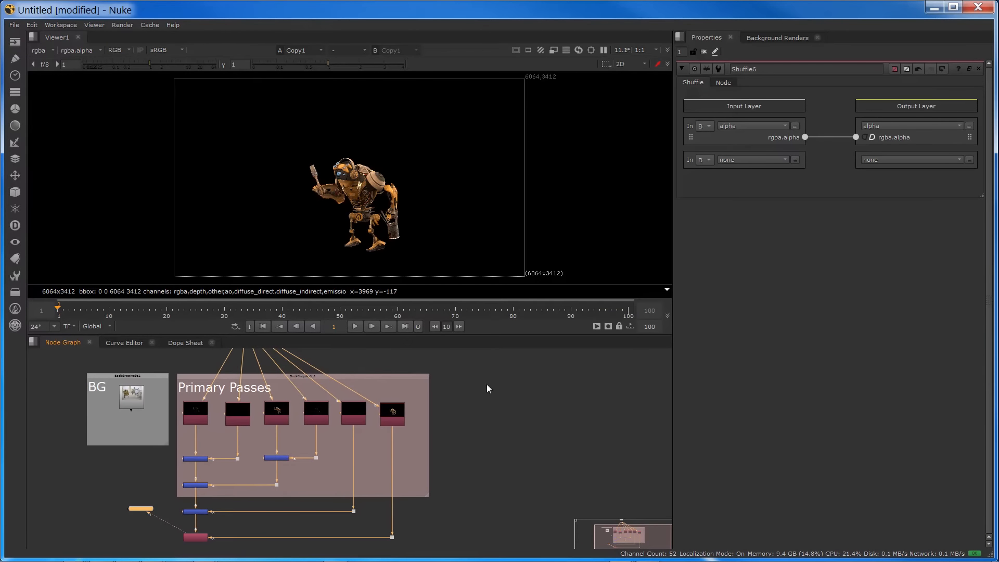
click(488, 427)
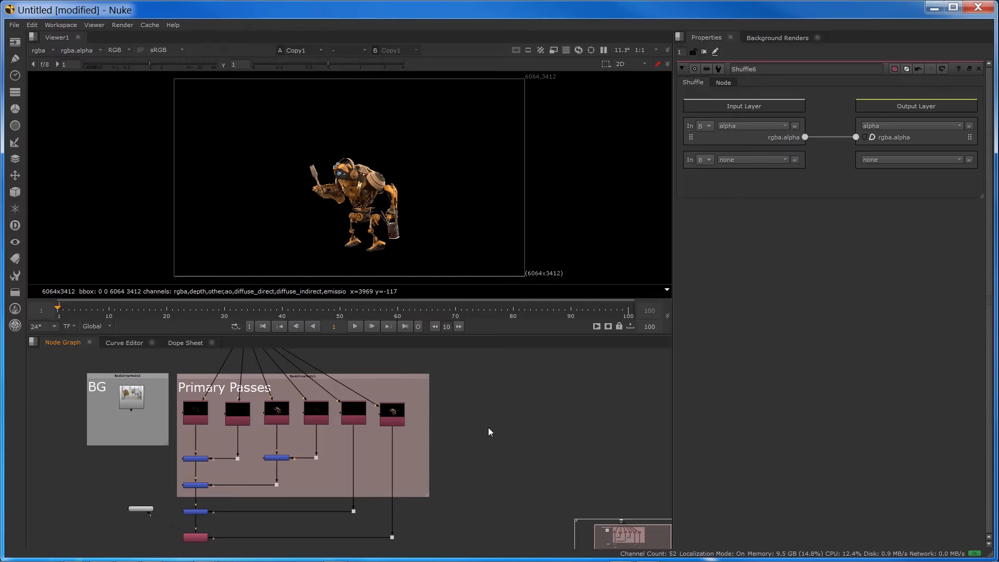
Add a backdrop beside Primary Passes and size it to about the same height and width.
key(Tab)
text(bad)
key(BackSpace)
text(ckdrop [Other)
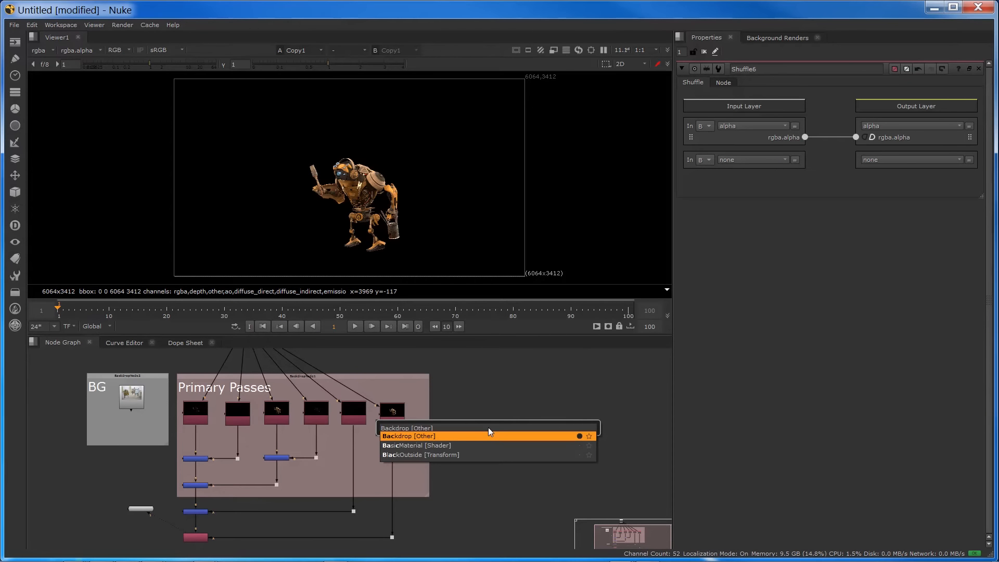
key(Return)
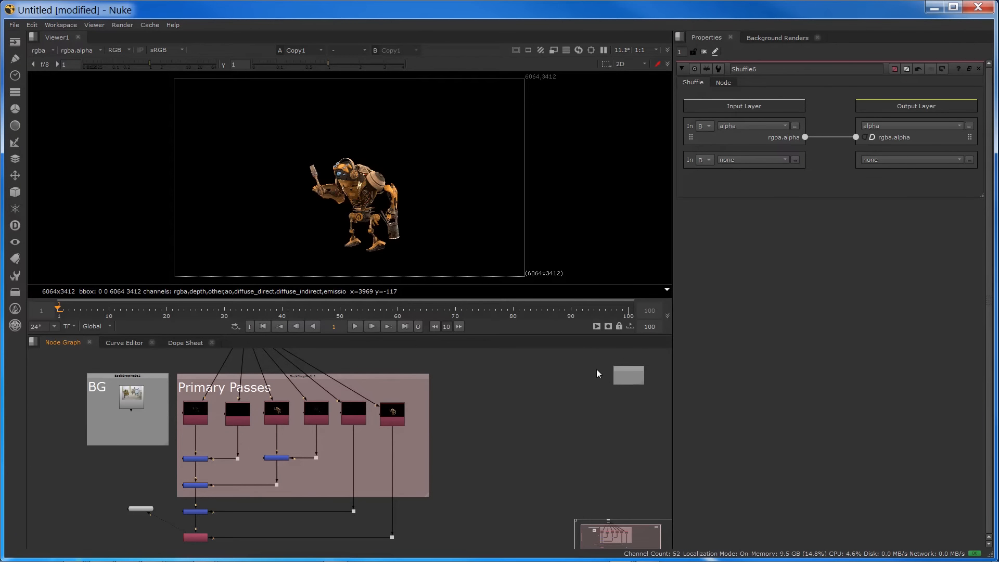
drag(623, 368, 667, 498)
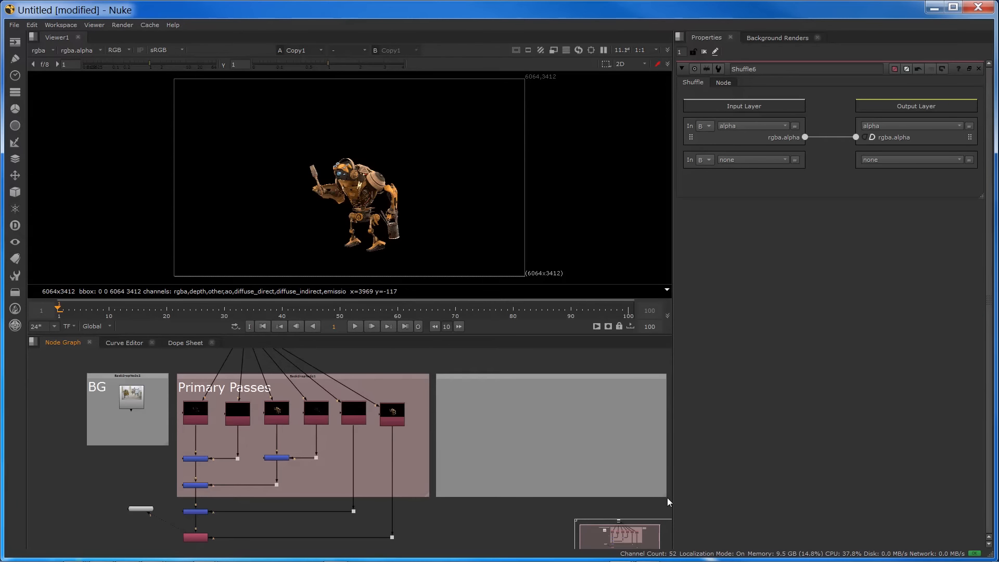
Label the new large backdrop "Auxilary passes" and tint it olive green.
click(516, 378)
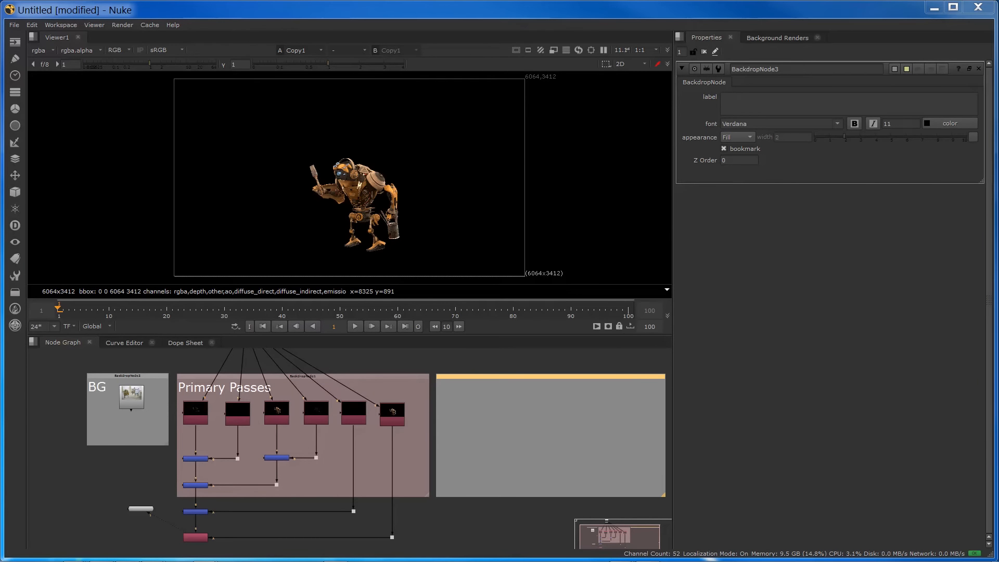
click(740, 98)
text(Aux)
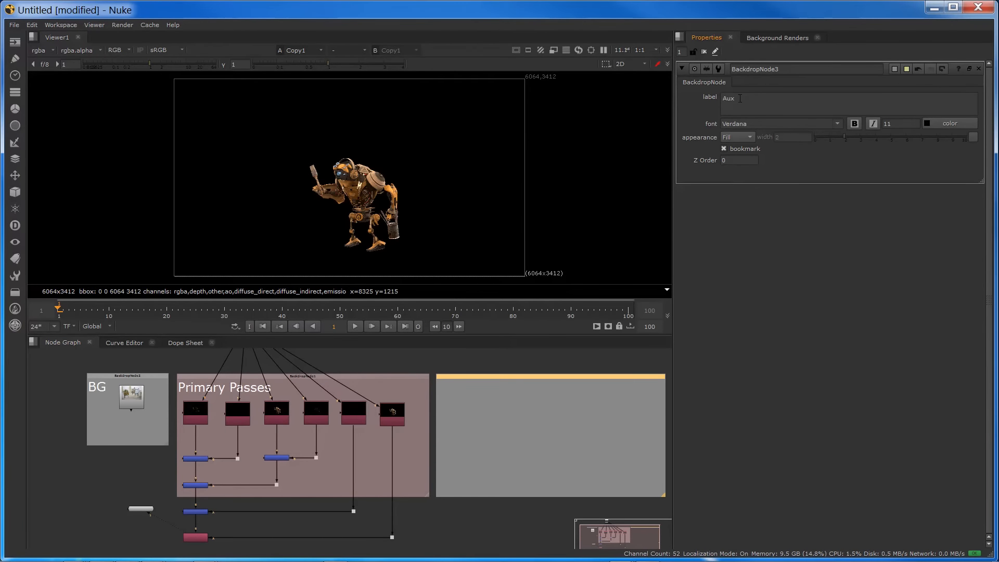
text(ilary passes)
click(895, 69)
click(696, 427)
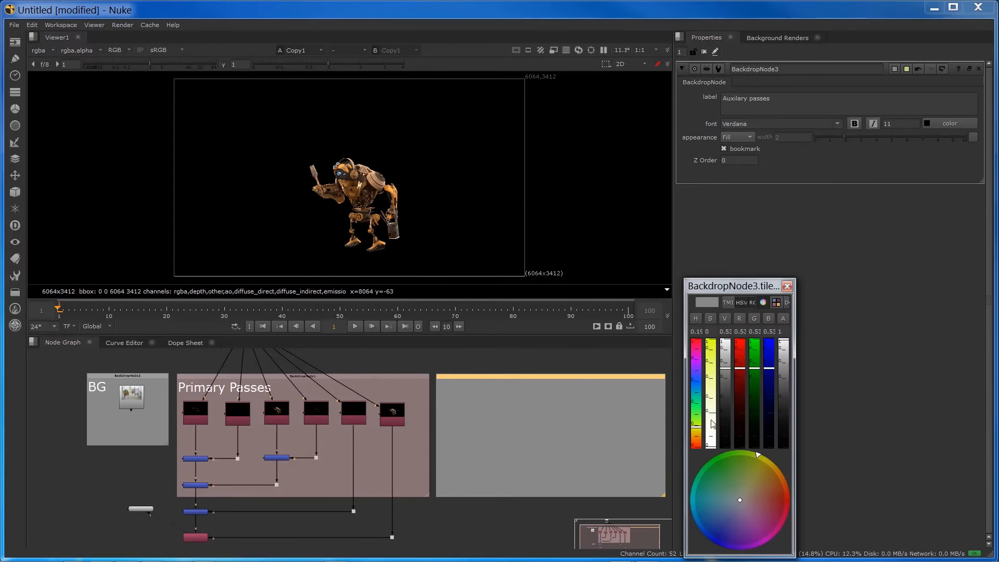
click(712, 399)
Set the font size of the Auxilary passes backdrop label to 45.
click(520, 444)
double_click(513, 376)
drag(895, 123, 859, 124)
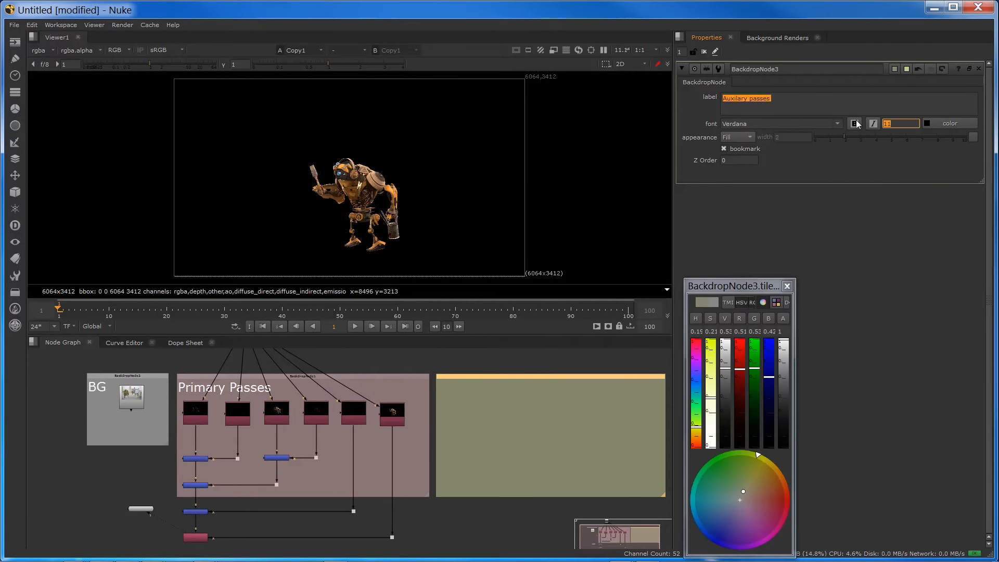
text(45)
key(Return)
Add a small backdrop inside the Auxilary passes backdrop, near its left edge.
click(455, 515)
key(Tab)
text(back)
key(Return)
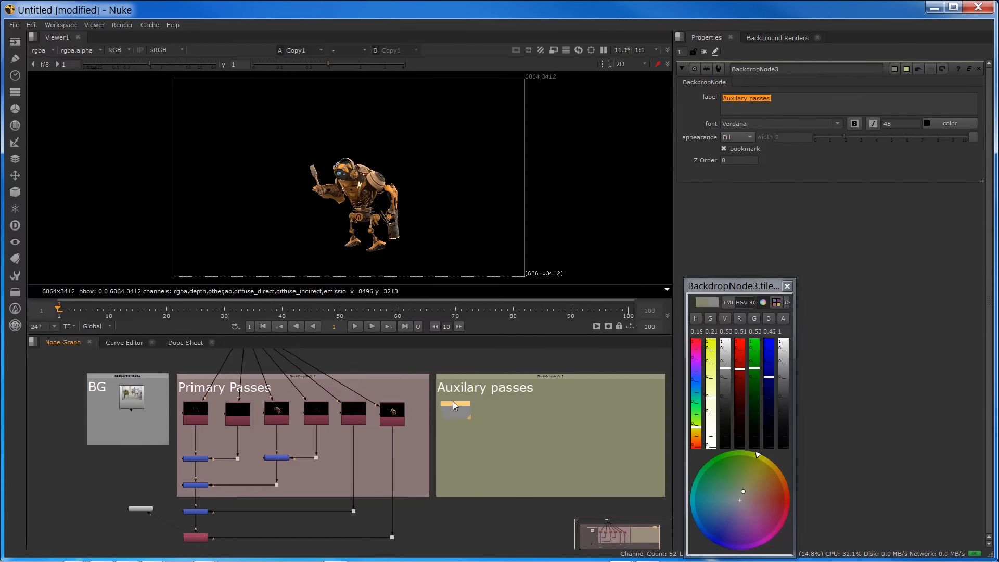
Label the small backdrop Light with a font size of 35 and tint it blue.
double_click(477, 403)
click(824, 99)
text(Light)
drag(895, 124, 864, 124)
text(35)
key(Return)
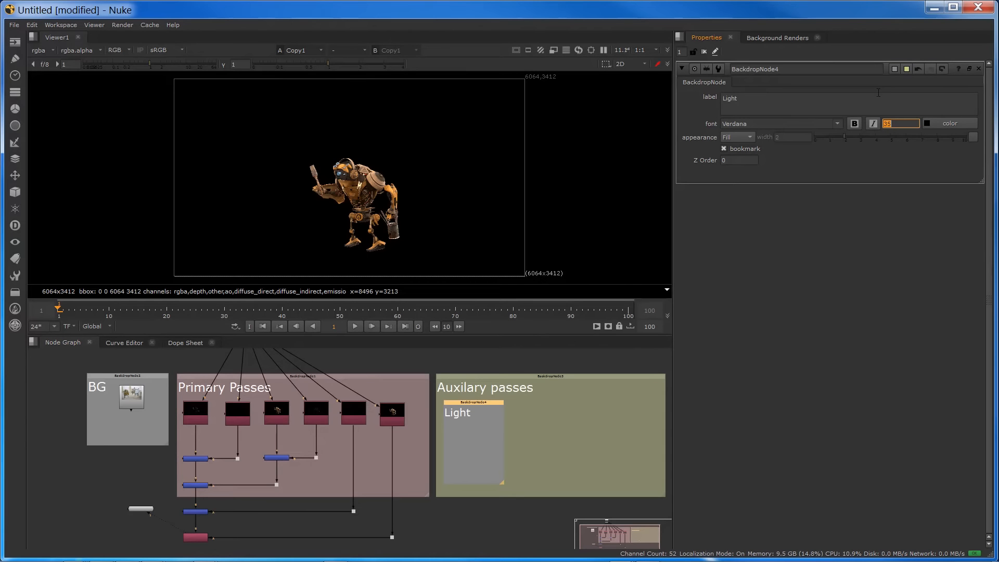
click(895, 70)
drag(770, 368, 726, 375)
Place another backdrop beside Light at a matching size, and shift the Light backdrop's hue to a greyish slate blue.
click(508, 510)
key(Tab)
text(back)
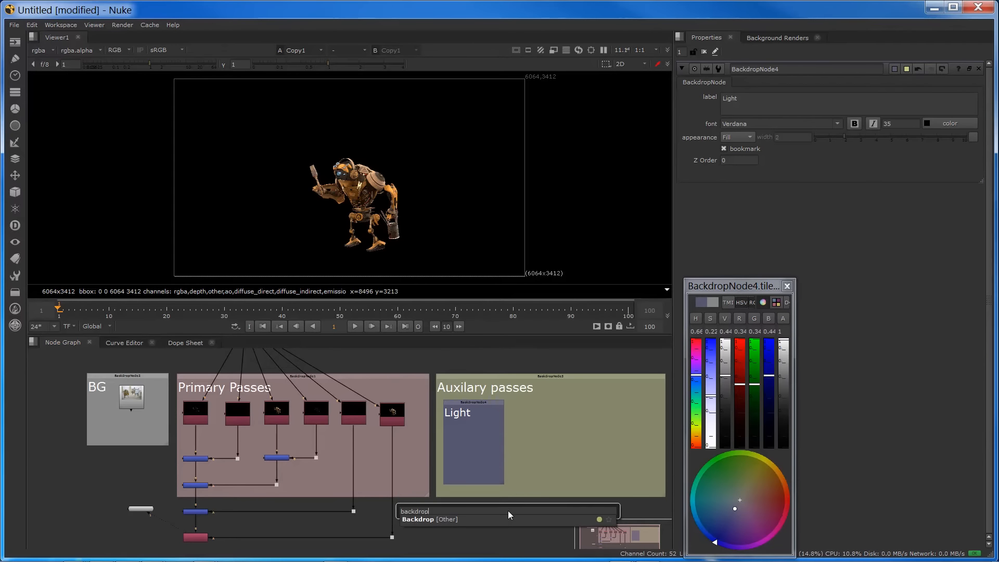
key(Return)
drag(624, 367, 521, 404)
drag(538, 419, 572, 481)
drag(697, 376, 697, 387)
Label the backdrop beside Light AO with a font size of 35 and tint it teal.
double_click(552, 404)
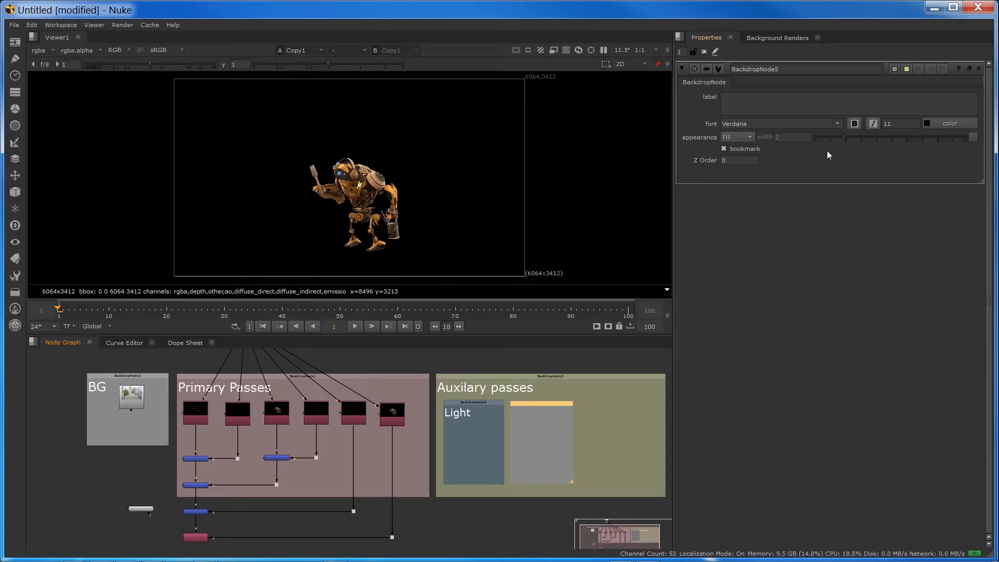
drag(895, 124, 864, 124)
text(35)
key(Return)
click(894, 70)
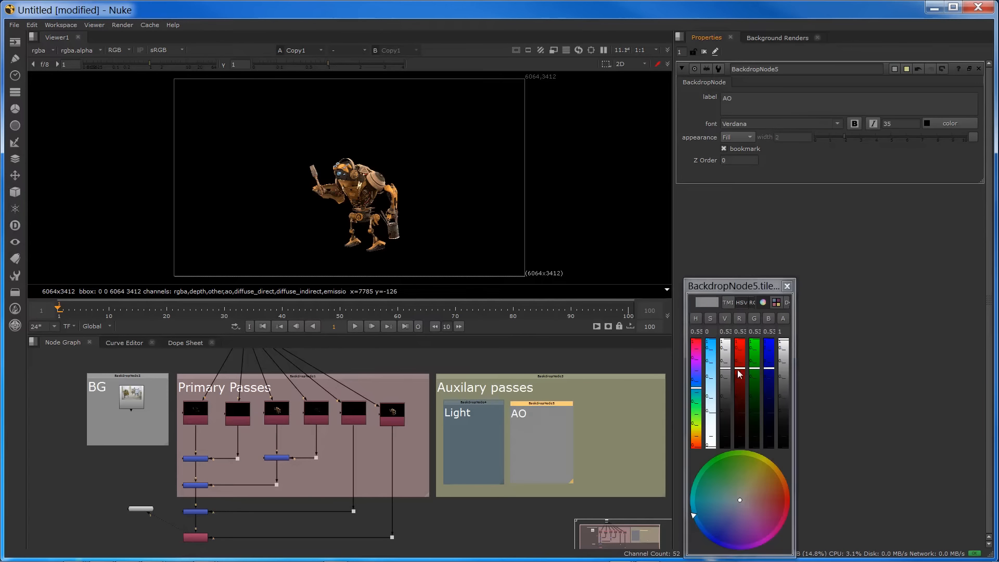
drag(740, 369, 740, 381)
Duplicate the AO backdrop, place the copy to its right and label it Depth.
click(535, 405)
key(ctrl+c)
key(ctrl+v)
drag(528, 366, 609, 407)
double_click(609, 407)
drag(740, 99, 620, 86)
text(Depth)
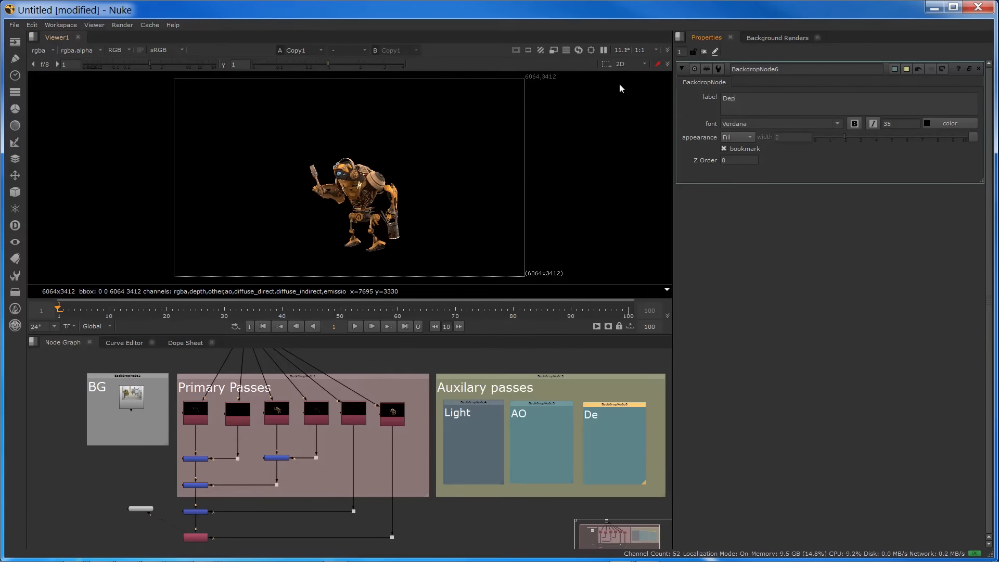
Tint the Depth backdrop blue and widen the Auxilary passes backdrop to make room for more groups.
click(895, 70)
drag(755, 369, 753, 380)
middle_drag(624, 513, 413, 512)
drag(452, 495, 562, 501)
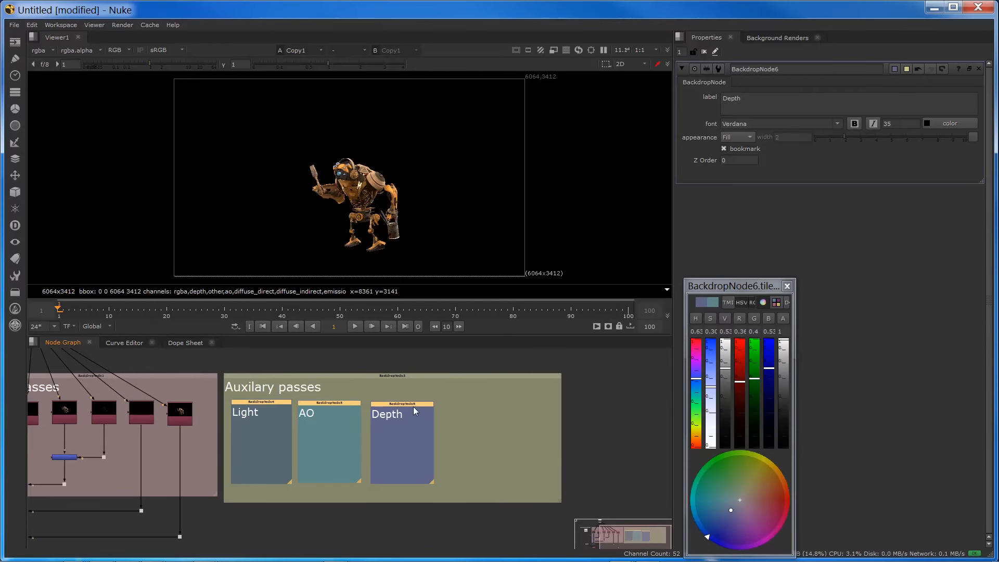
Duplicate the Depth backdrop, keep a single copy to its right and label it ID.
key(ctrl+c)
key(ctrl+v)
click(485, 367)
key(Delete)
drag(555, 368, 479, 404)
double_click(479, 403)
double_click(732, 98)
text(ID)
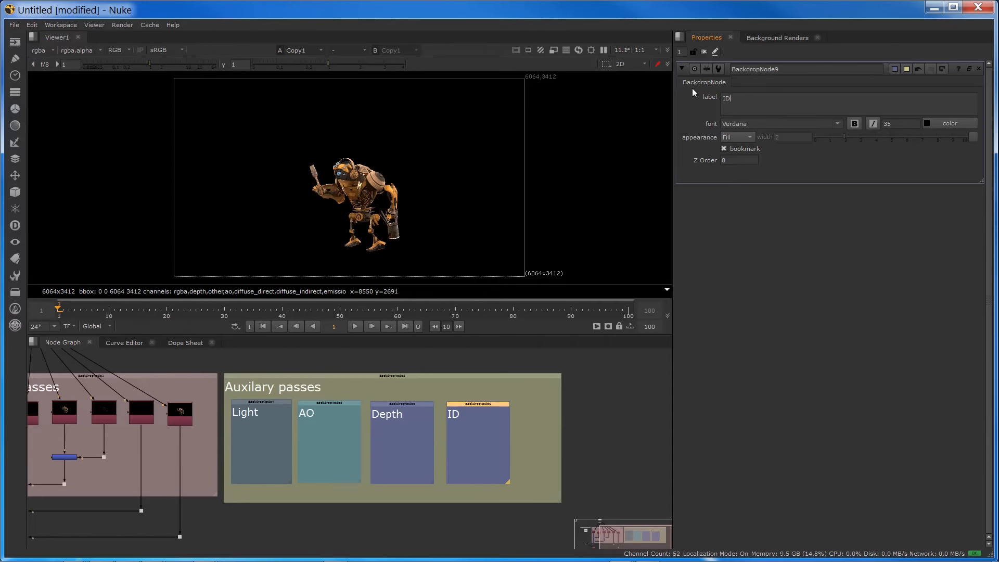
Tint the ID backdrop purple and extend the Auxilary passes backdrop further to the right.
click(895, 69)
drag(740, 381, 740, 371)
drag(560, 501, 647, 506)
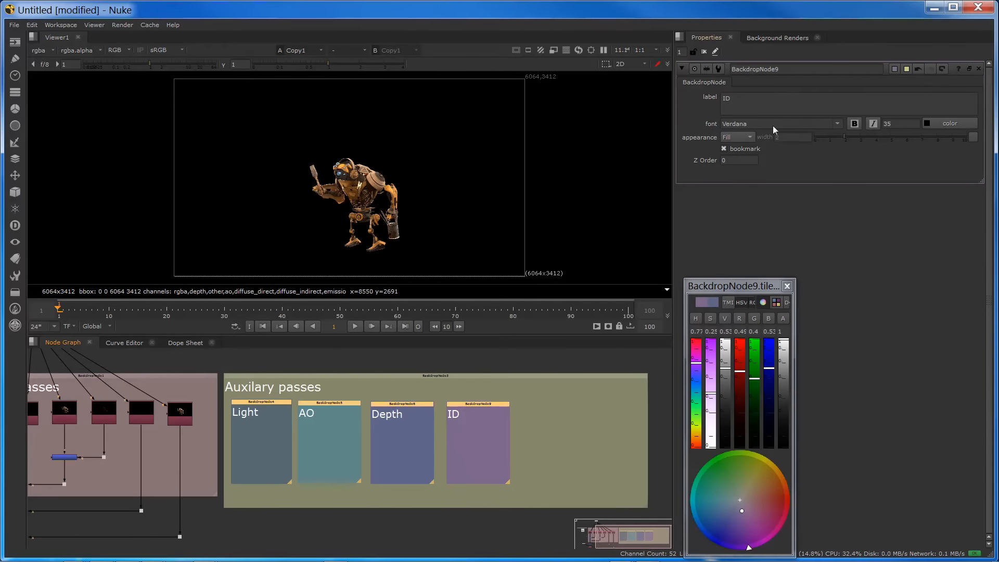
Duplicate the ID backdrop to its right, label the copy Shadow and tint it violet.
key(ctrl+c)
key(ctrl+v)
drag(482, 363, 560, 403)
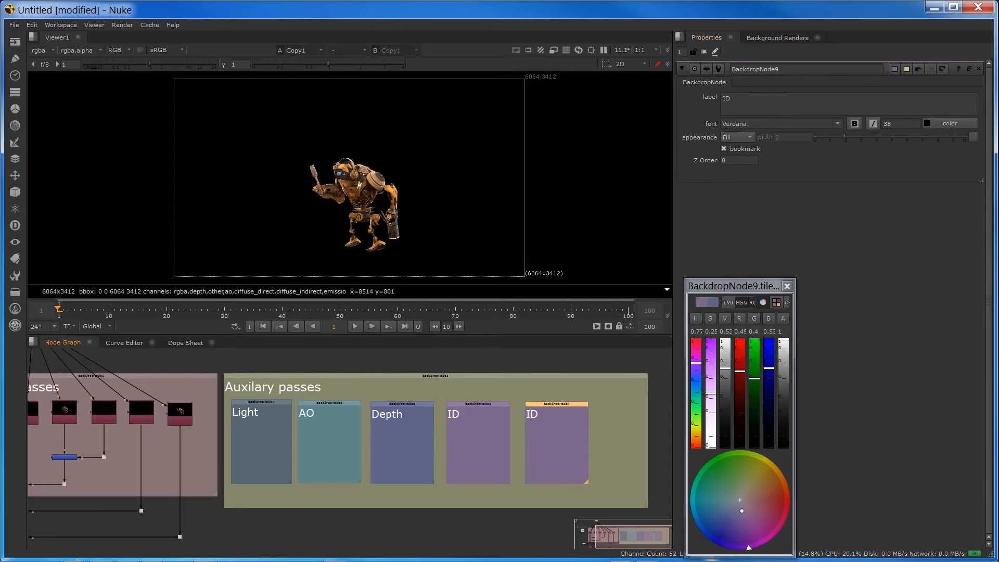
drag(739, 99, 684, 99)
text(Shadow)
key(ctrl+z)
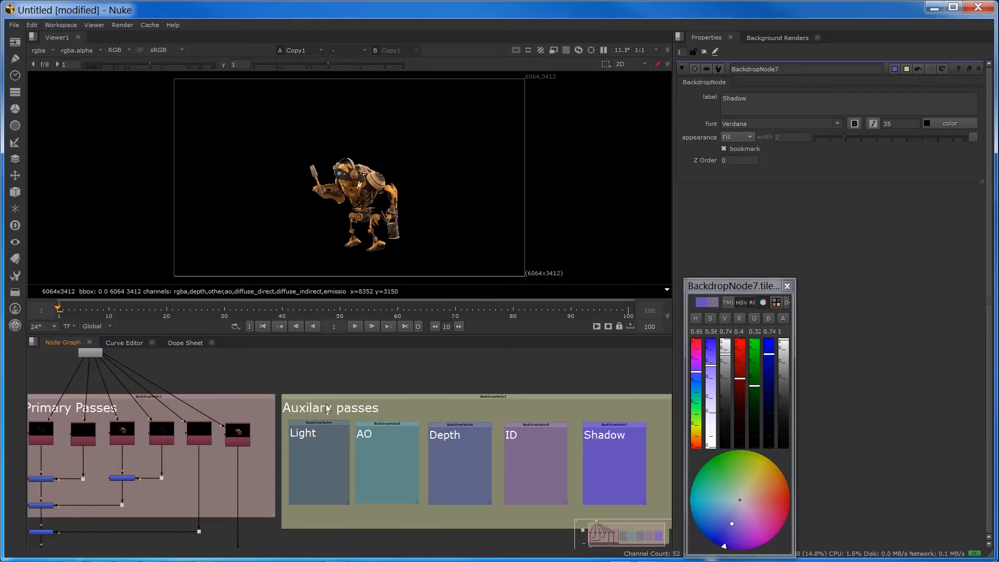
Add a Shuffle node above the Auxilary passes backdrop and enable its postage stamp.
key(Tab)
text(shuf)
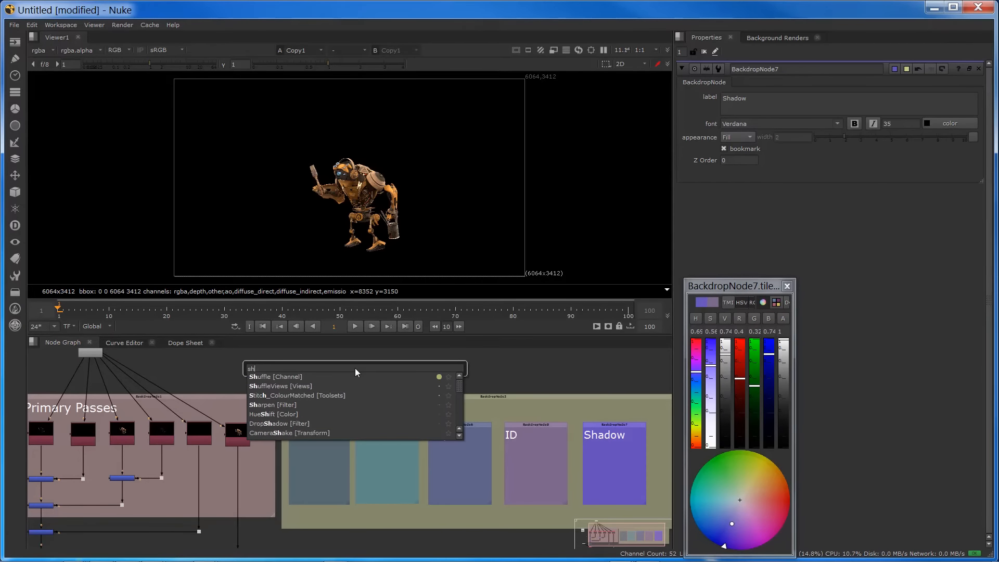
key(Return)
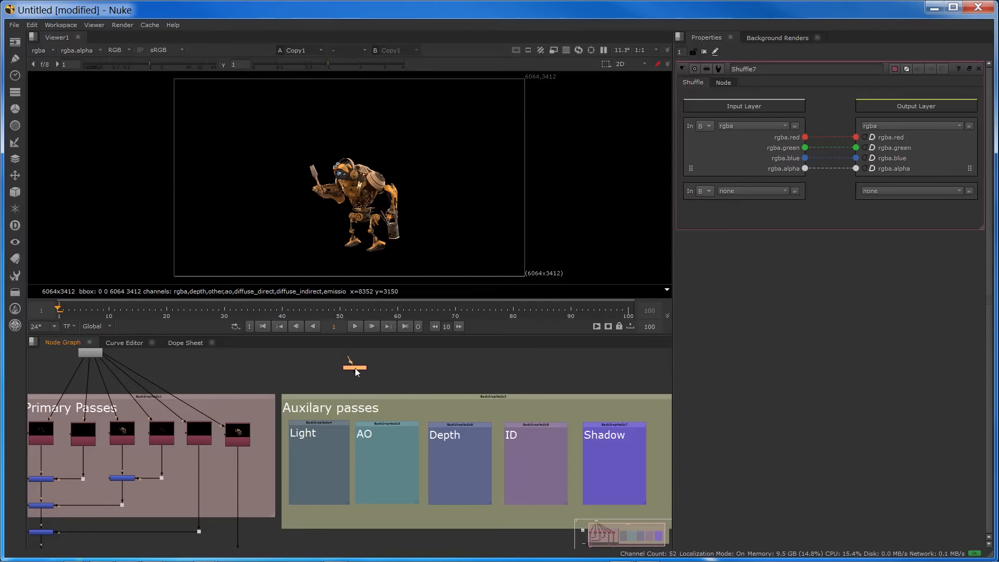
click(723, 82)
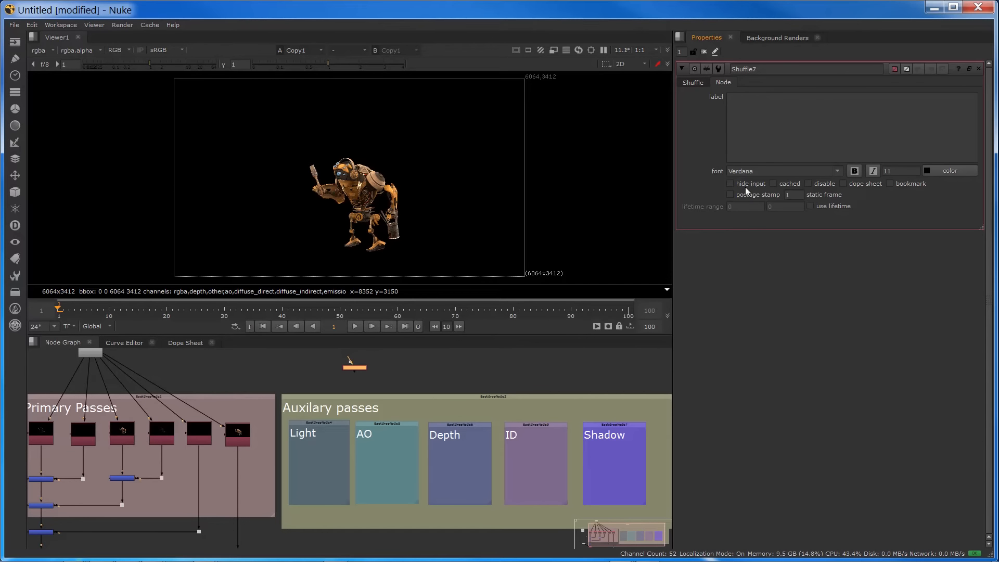
click(730, 195)
Place the Shuffle in the Light backdrop and paste one copy each into AO, Depth, ID and Shadow.
drag(359, 383, 568, 467)
key(ctrl+c)
key(ctrl+v)
key(ctrl+v)
key(ctrl+v)
key(ctrl+v)
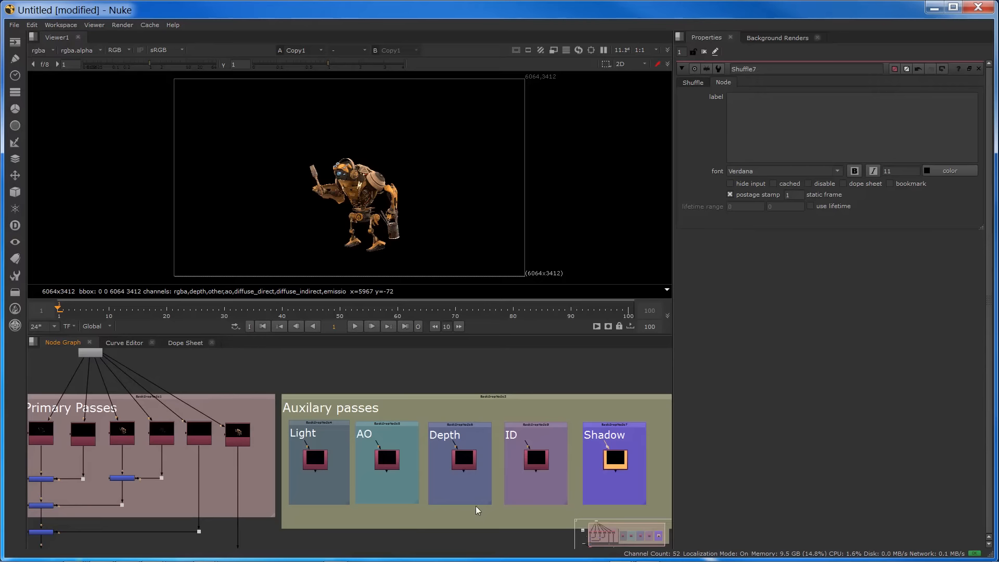
Connect the inputs of the Light, AO, Depth, ID and Shadow Shuffles to the robot's Read node.
scroll(291, 508, down, 1)
middle_drag(291, 508, 332, 551)
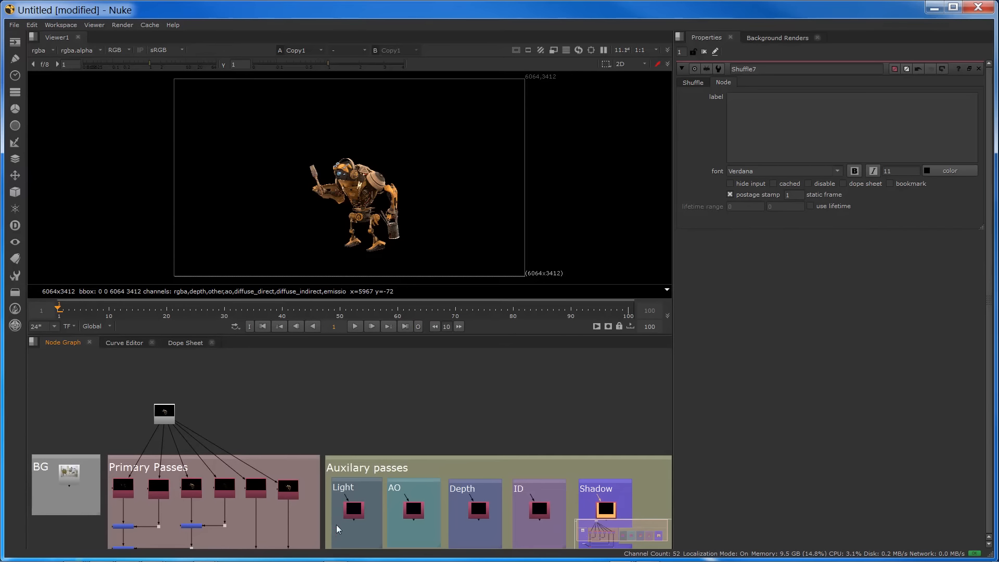
drag(345, 497, 176, 421)
drag(407, 502, 172, 419)
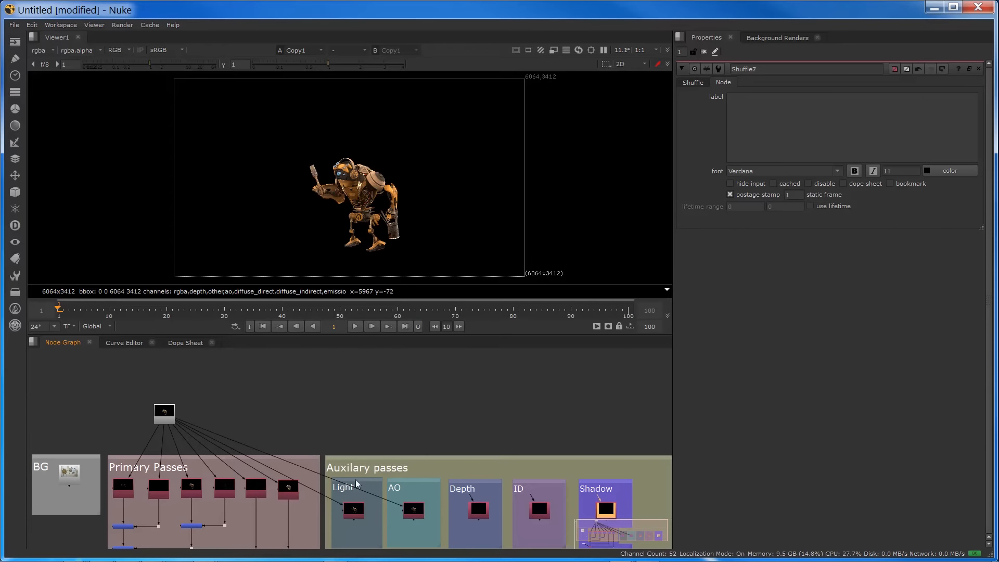
drag(479, 501, 172, 419)
drag(532, 495, 172, 419)
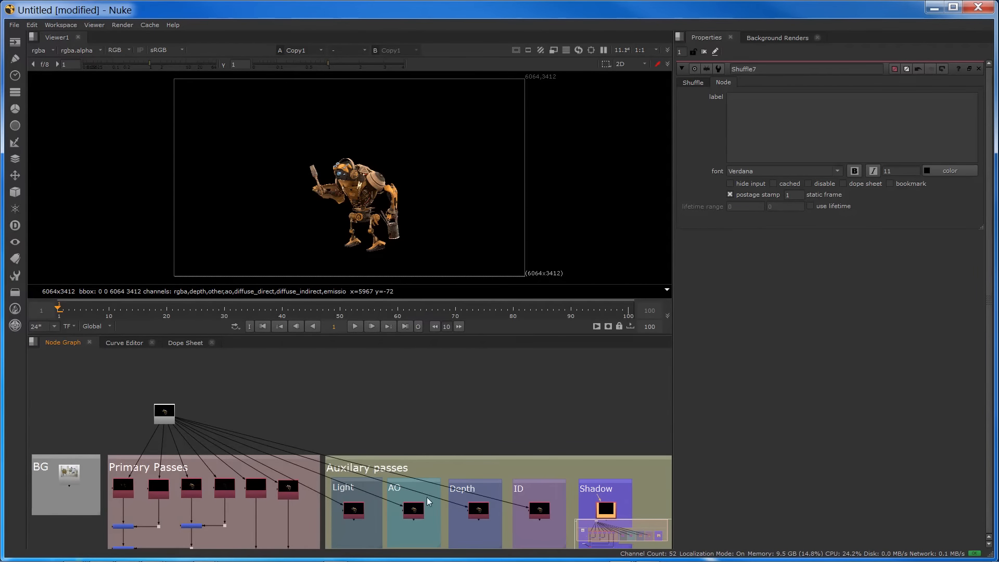
drag(597, 495, 172, 419)
Shift the Light Shuffle toward its backdrop's left edge and place a duplicate Shuffle right beside it.
middle_drag(397, 510, 426, 408)
scroll(432, 446, up, 3)
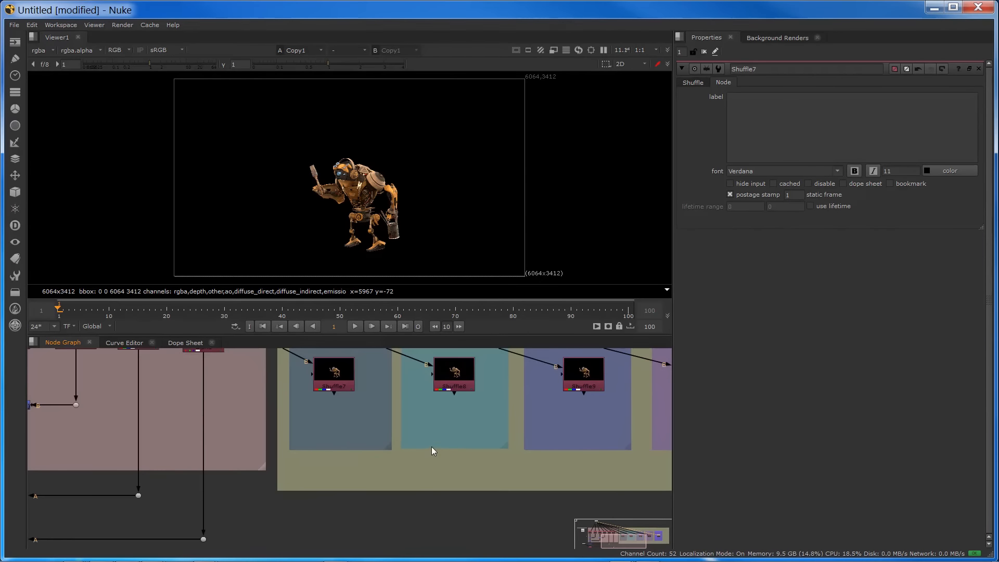
scroll(416, 498, up, 5)
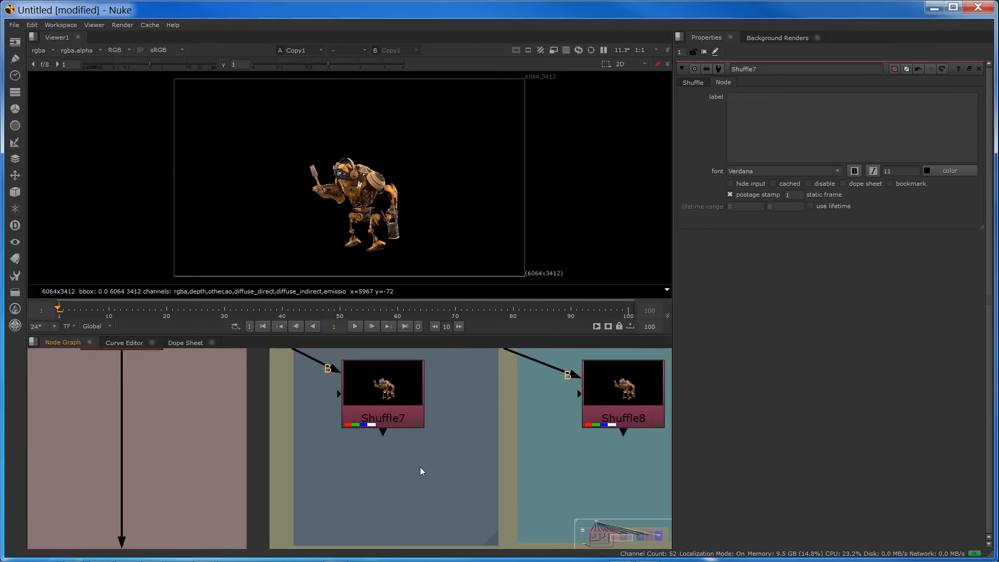
scroll(416, 497, down, 3)
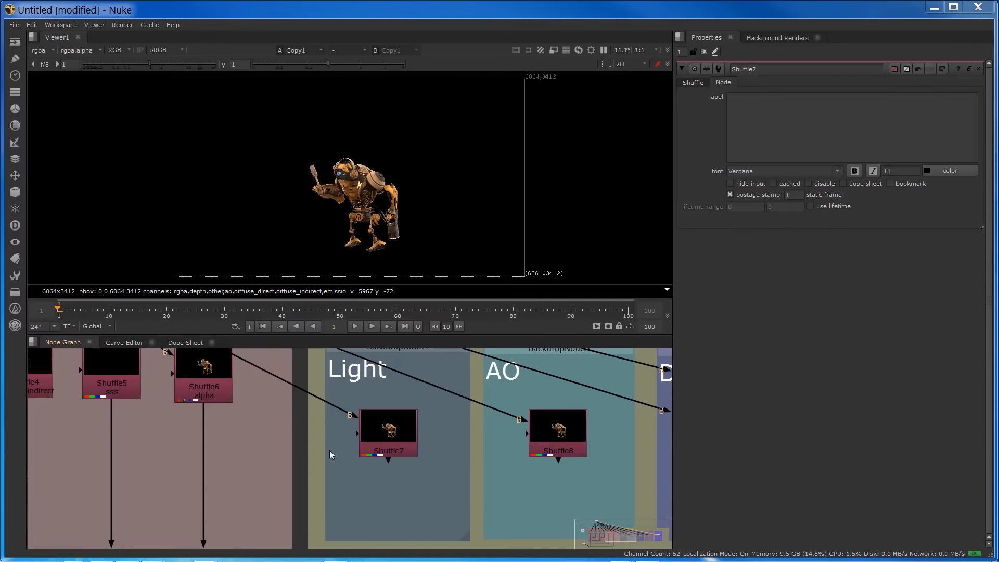
drag(382, 440, 363, 423)
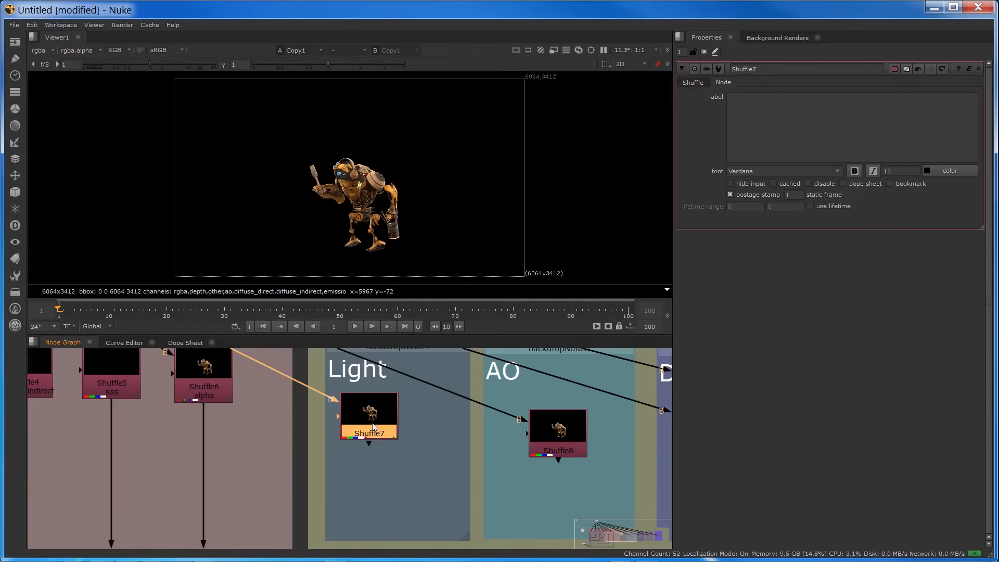
key(ctrl+c)
key(ctrl+v)
drag(369, 482, 429, 424)
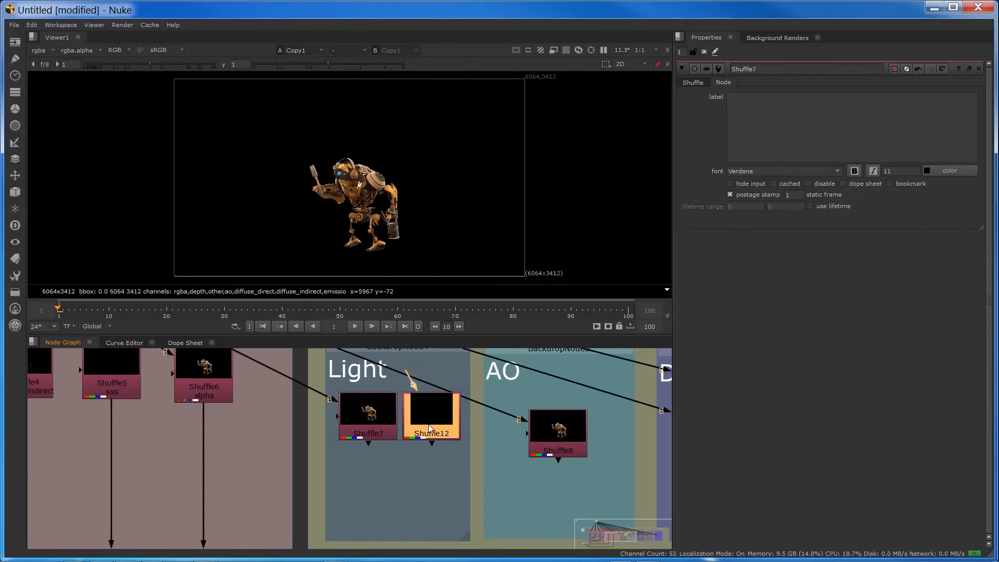
Connect the input of the second Light Shuffle to the robot's Read node.
scroll(429, 430, down, 1)
scroll(430, 432, down, 4)
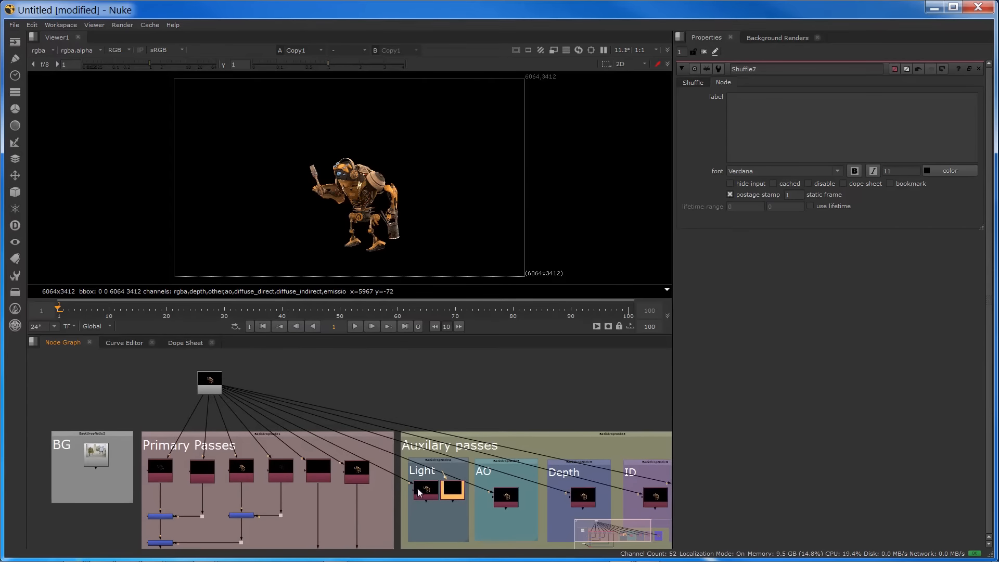
drag(440, 468, 210, 384)
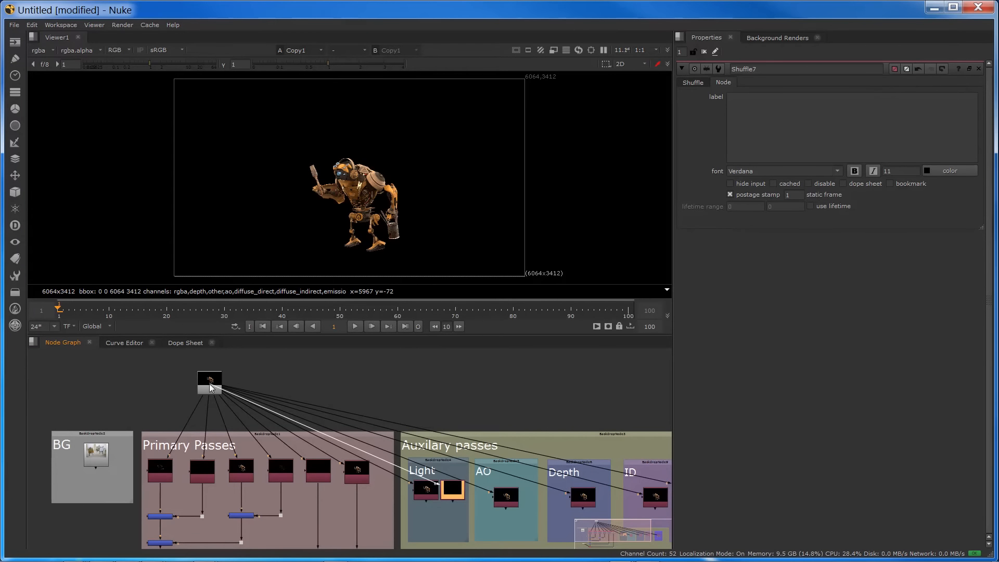
middle_drag(379, 519, 316, 509)
scroll(342, 478, up, 3)
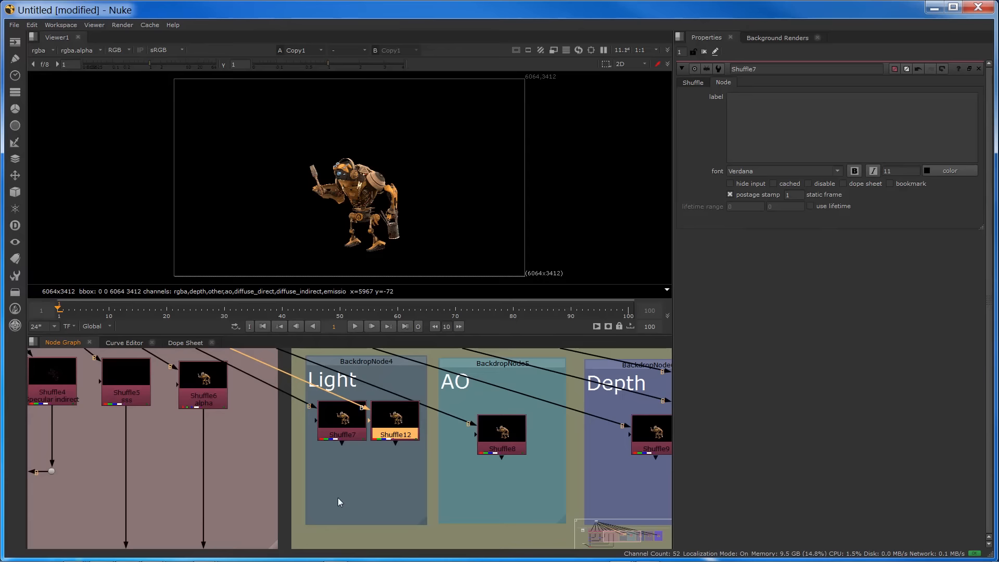
Label the first Shuffle in the Light backdrop "Transmission" and set its input layer to transmission.
scroll(338, 498, down, 5)
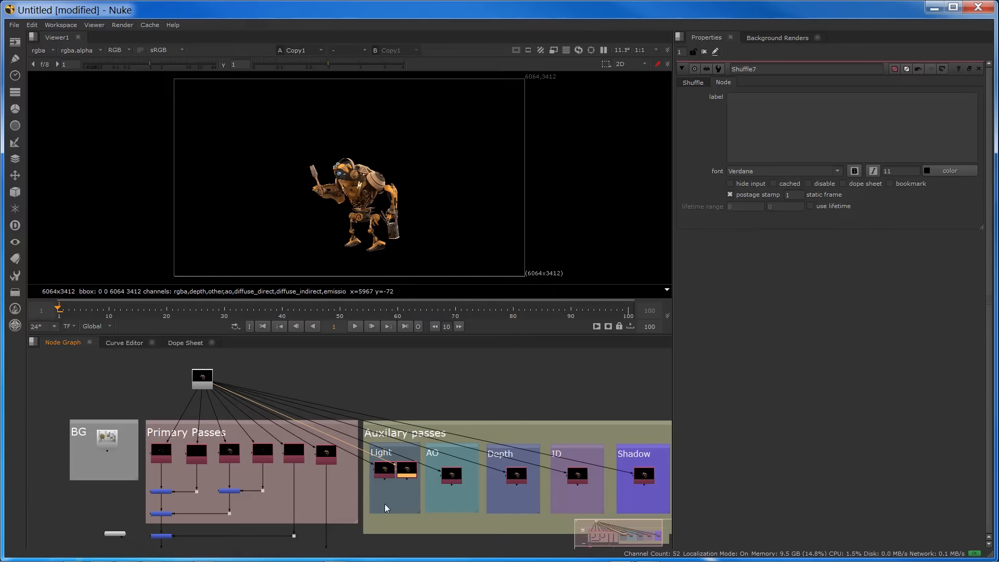
scroll(385, 502, up, 6)
click(377, 438)
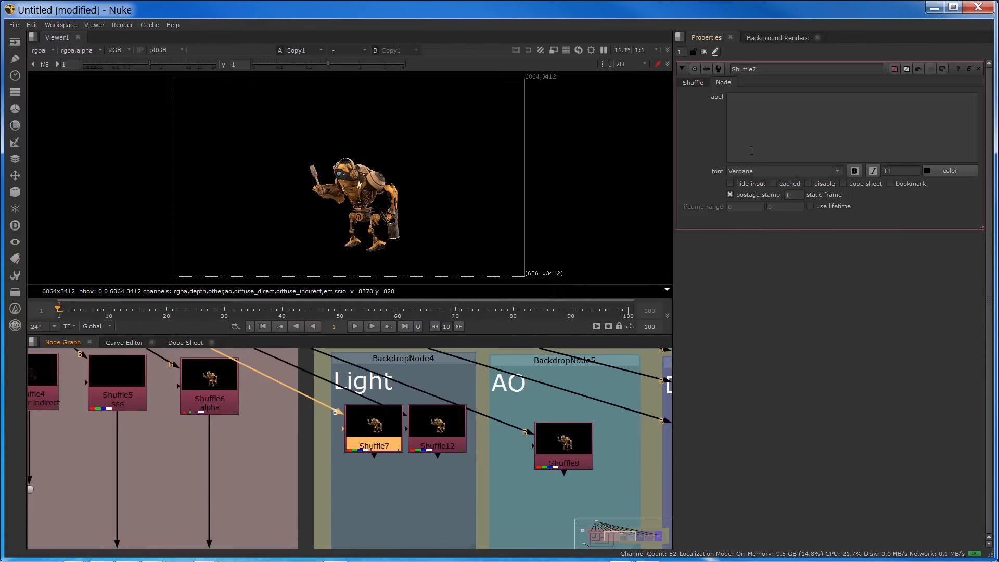
text(Transmission)
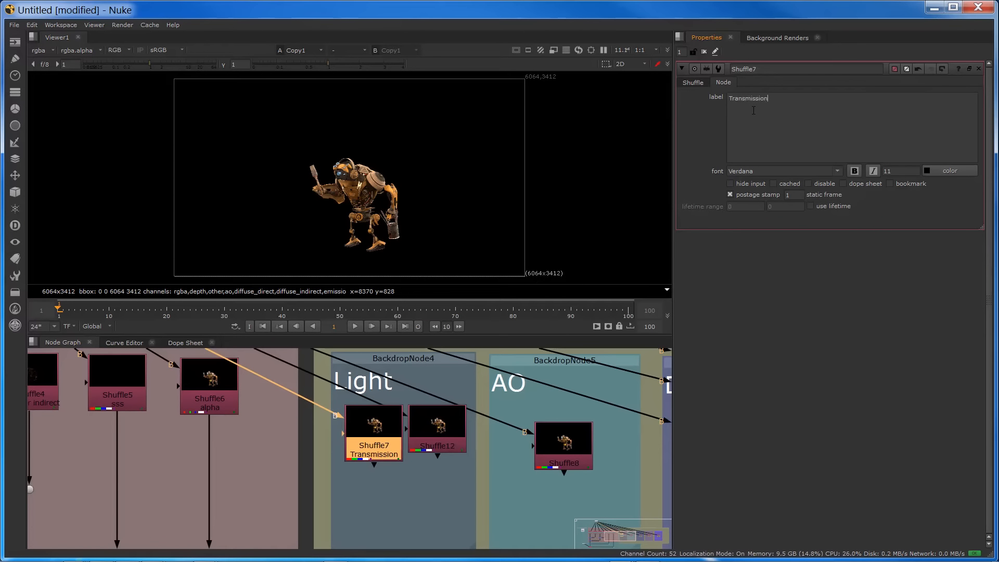
click(699, 84)
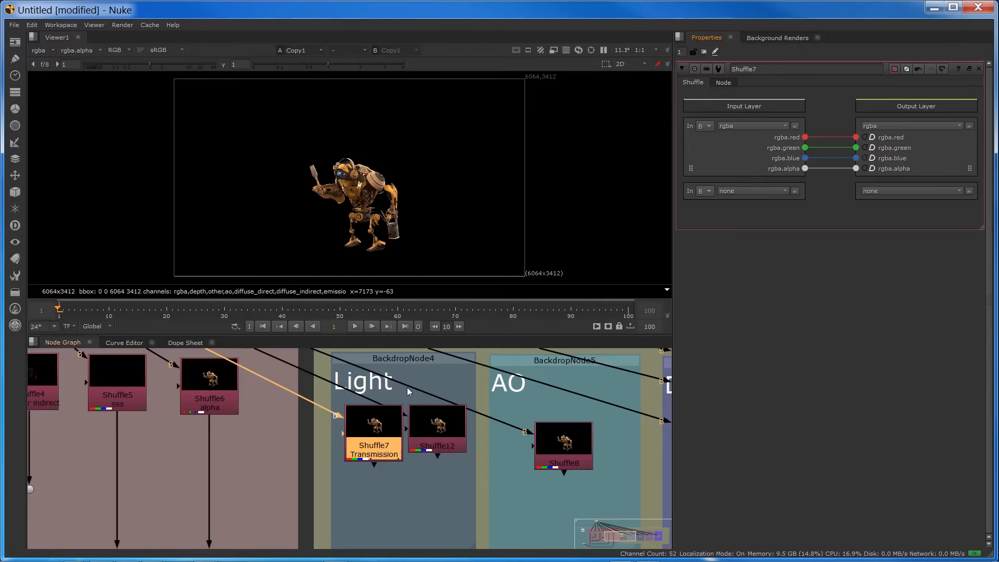
click(727, 127)
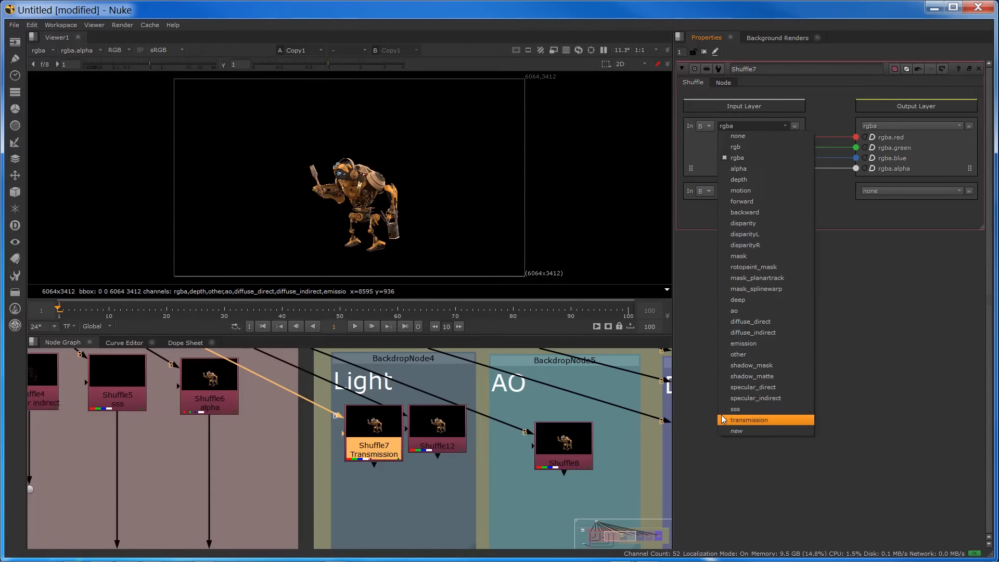
click(744, 421)
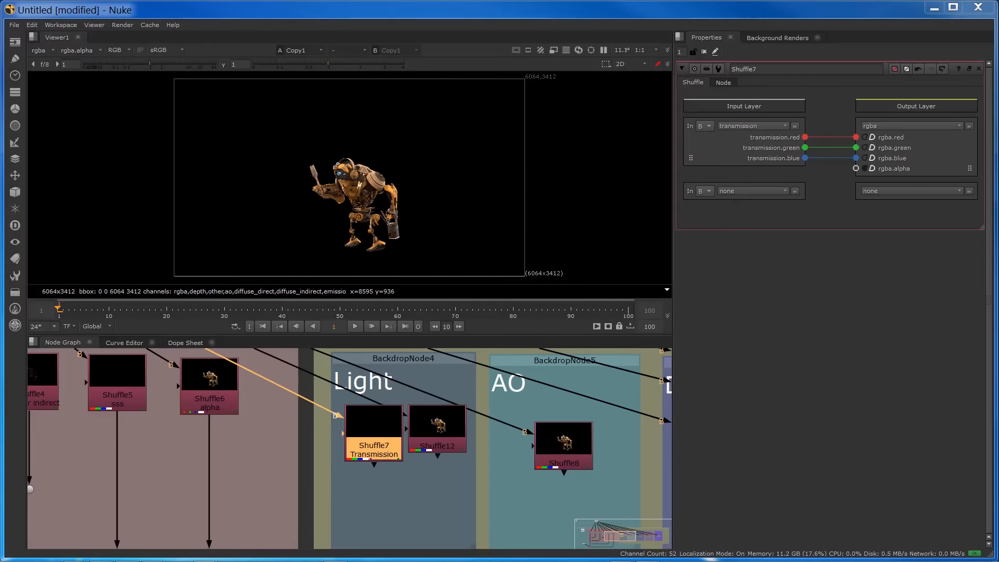
Add a Grade node below the Transmission Shuffle and show its output in the viewer.
click(366, 432)
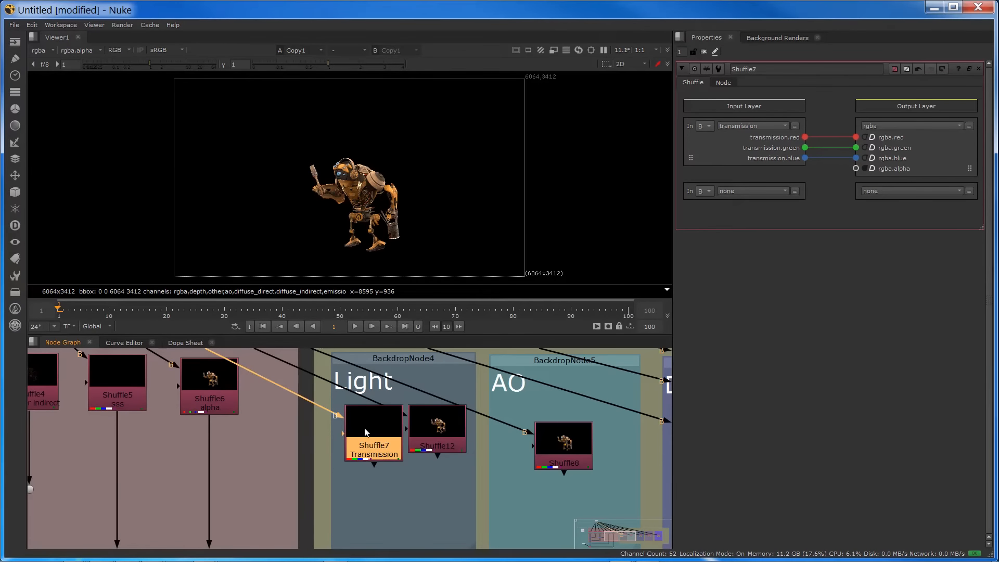
key(g)
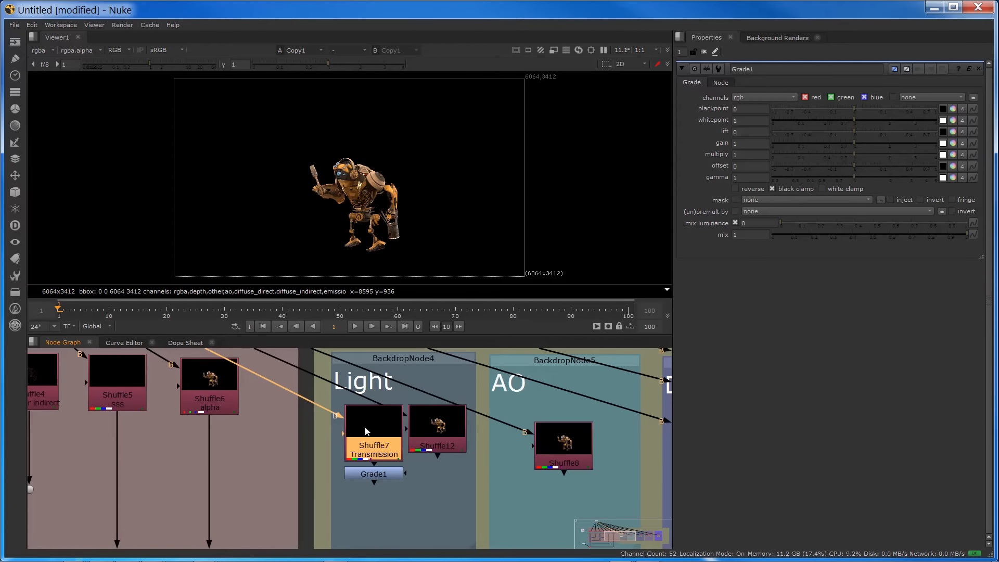
scroll(312, 152, up, 5)
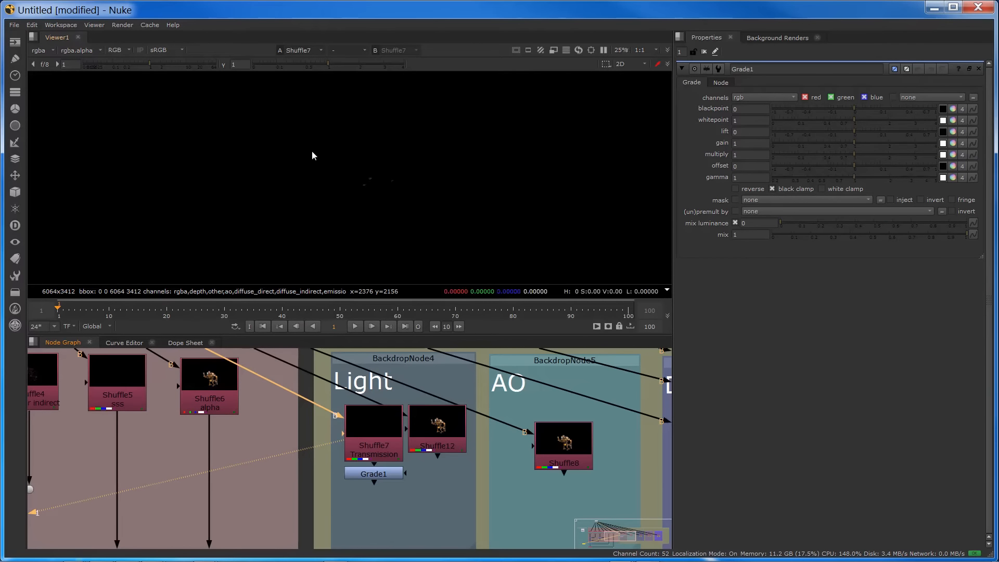
scroll(301, 198, up, 5)
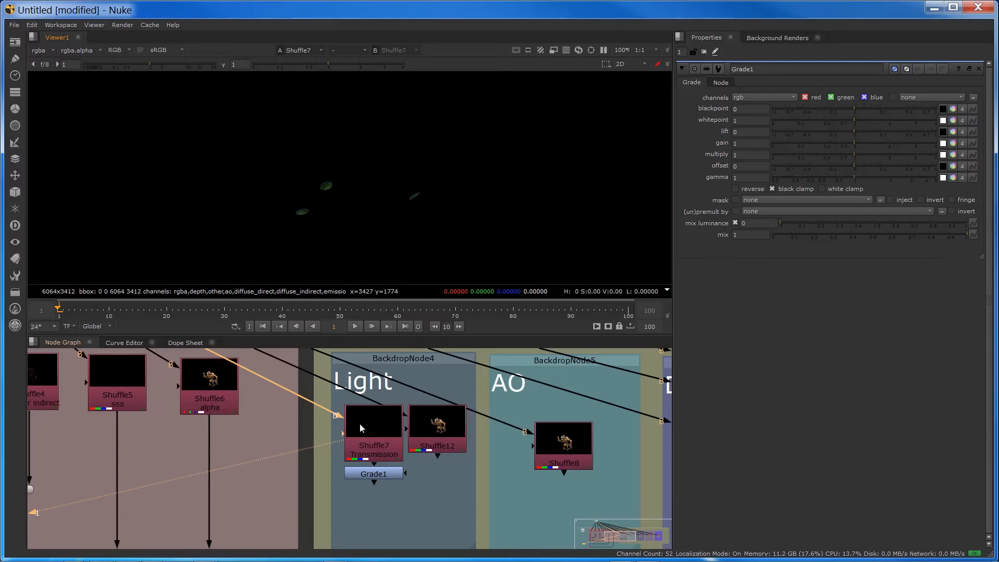
click(376, 422)
click(375, 474)
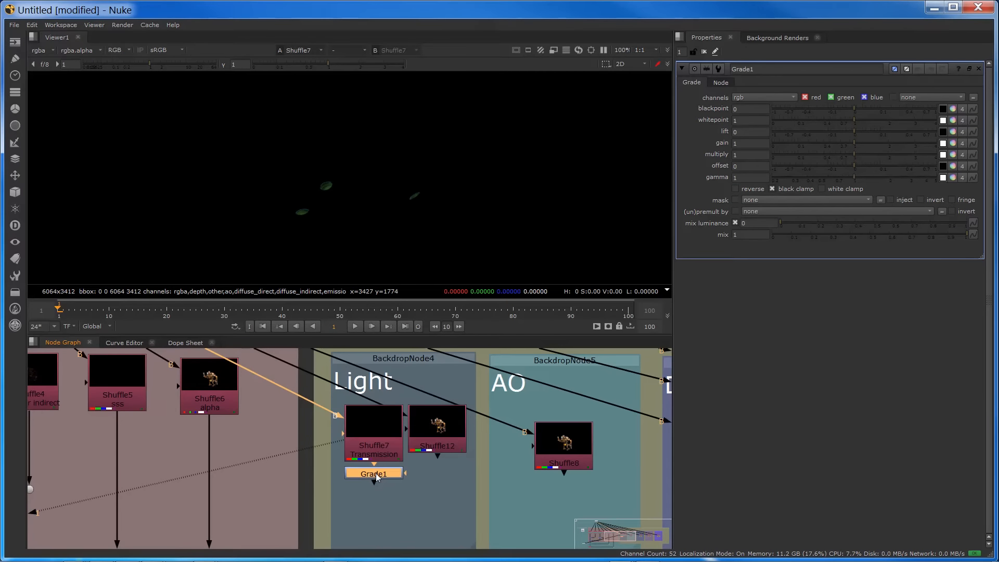
key(1)
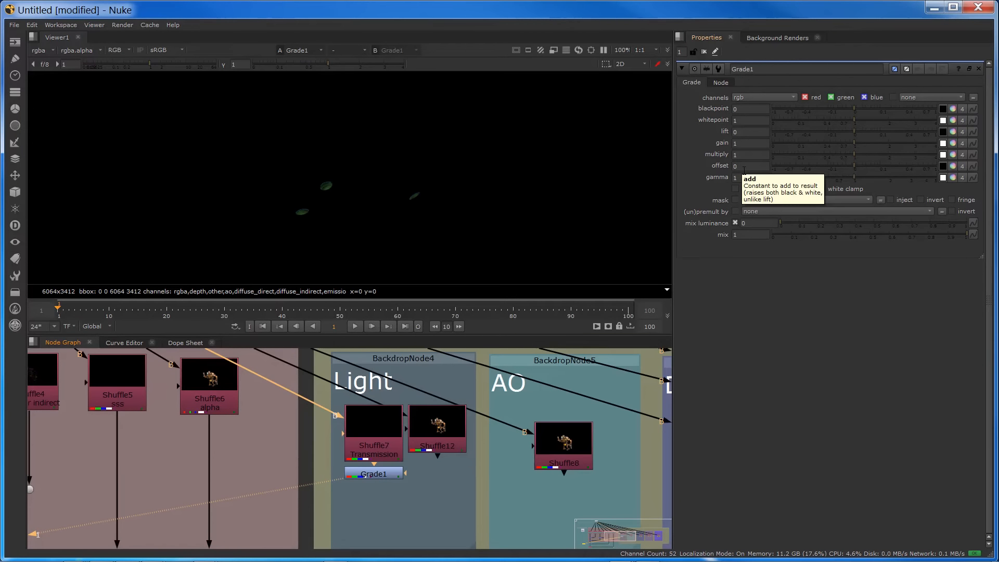
Set the transmission Grade's multiply to 3 and its gain to 2.5.
click(749, 154)
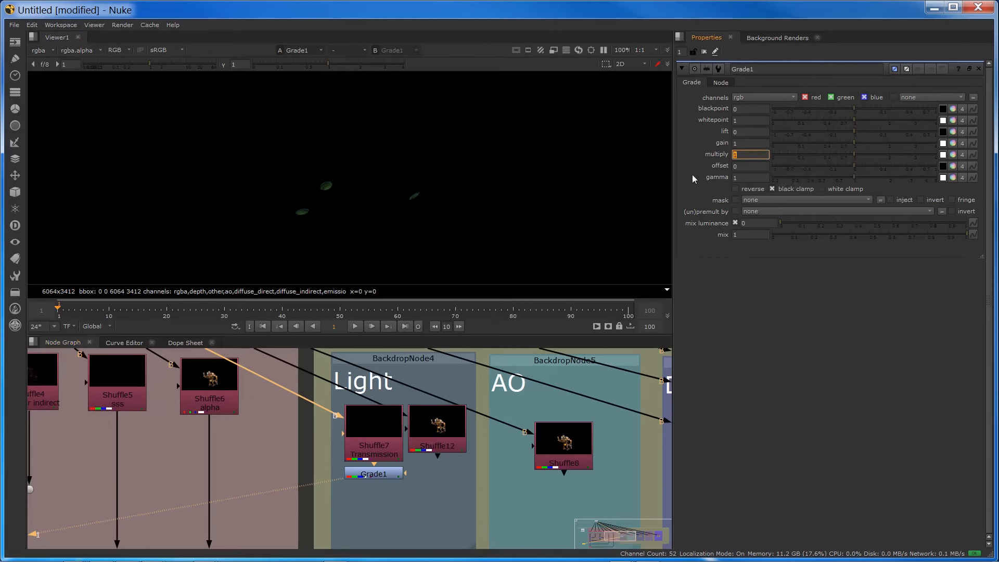
text(3)
key(Return)
click(746, 146)
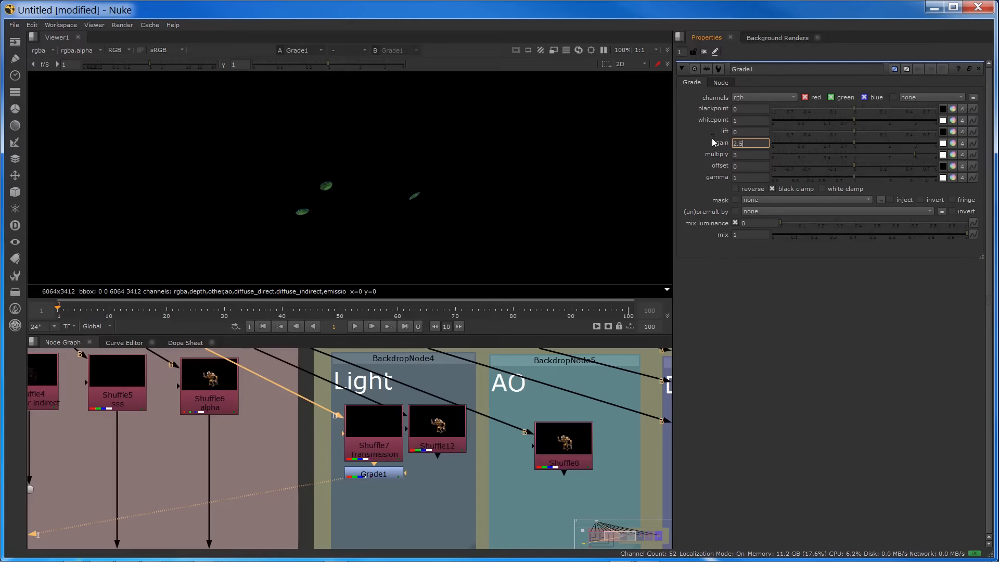
text(2.5)
key(Return)
Lower the transmission Grade's gamma to 0.87 and inspect the graded pieces up close.
click(953, 110)
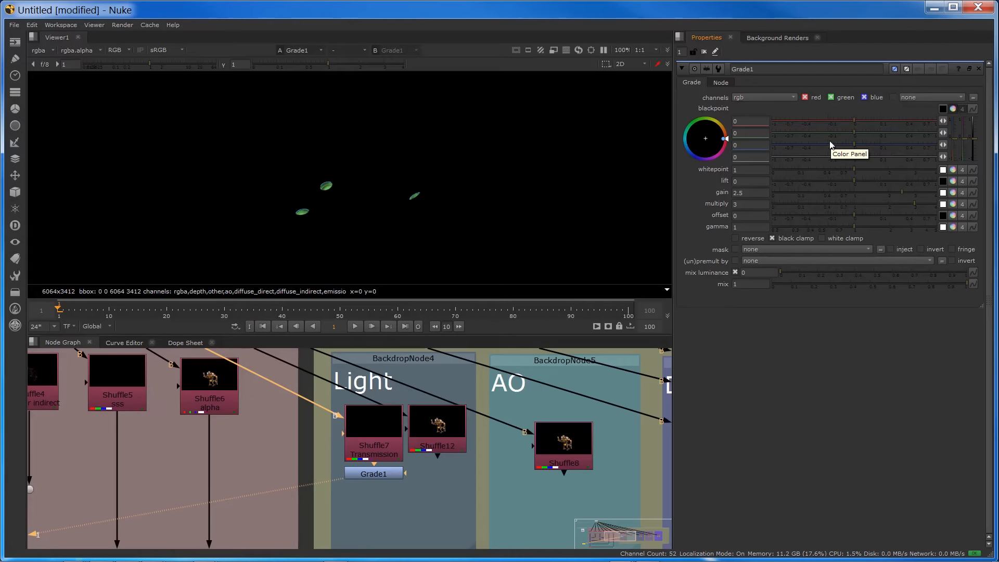
mouse_move(855, 227)
mouse_down()
mouse_move(836, 229)
mouse_move(876, 231)
mouse_move(848, 230)
mouse_up()
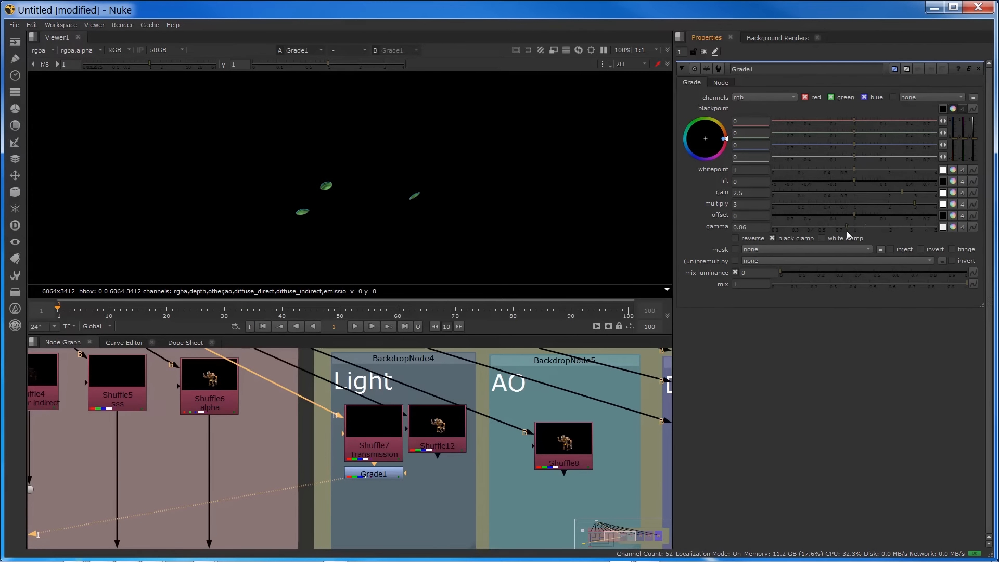
scroll(295, 205, up, 3)
middle_drag(285, 205, 350, 194)
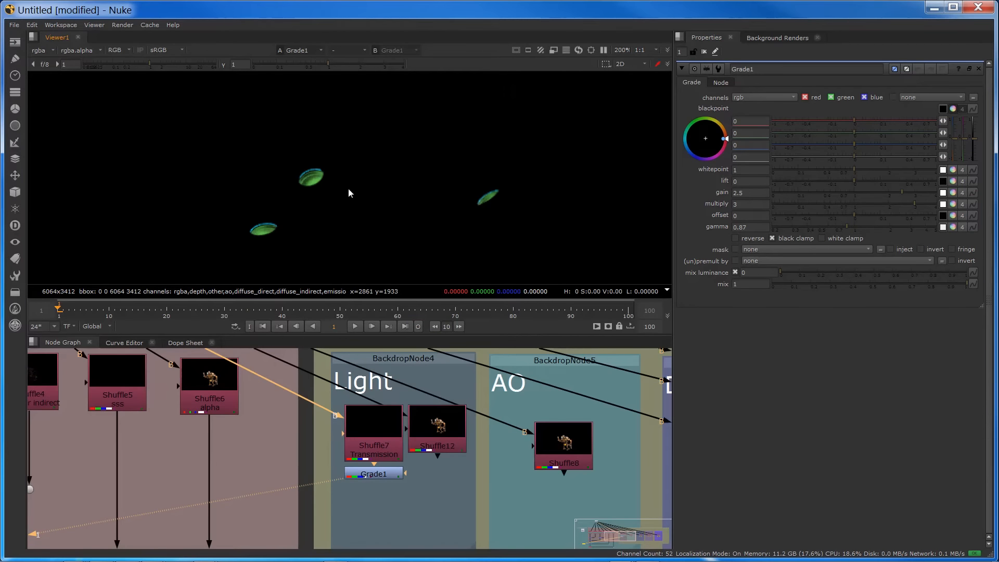
Label the second Shuffle in the Light backdrop "Emission" and set its input layer to emission.
click(438, 433)
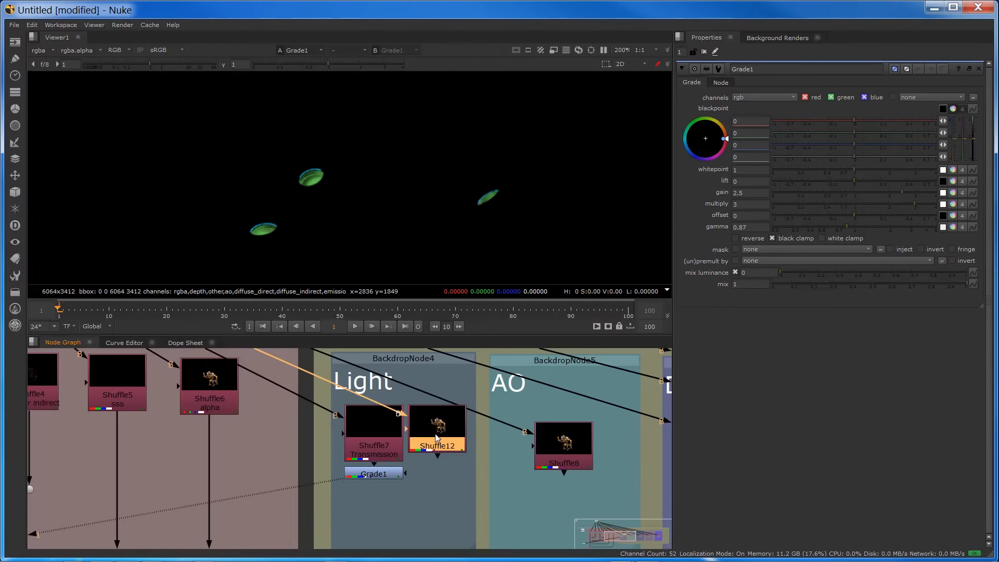
double_click(436, 438)
click(723, 83)
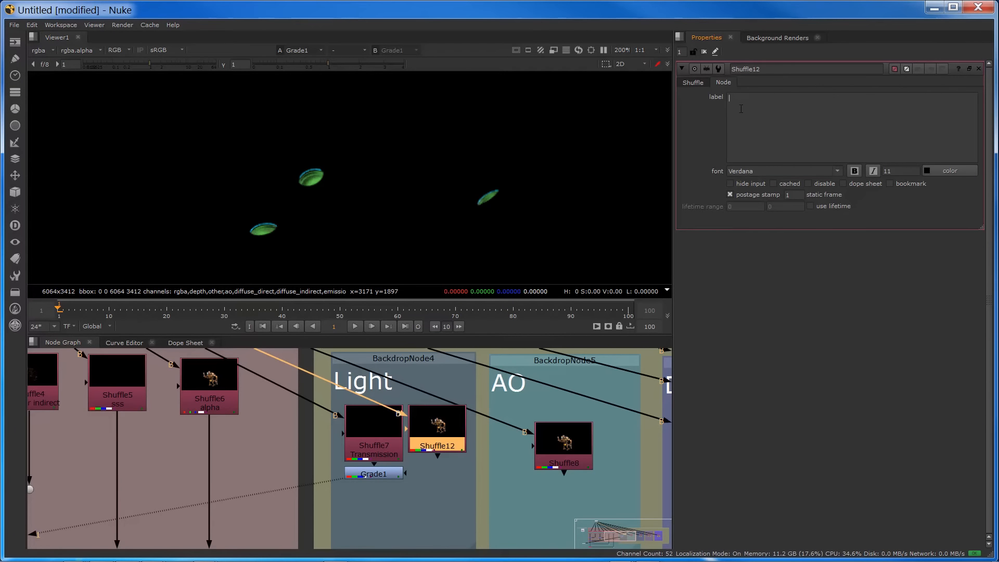
text(Emission)
click(692, 83)
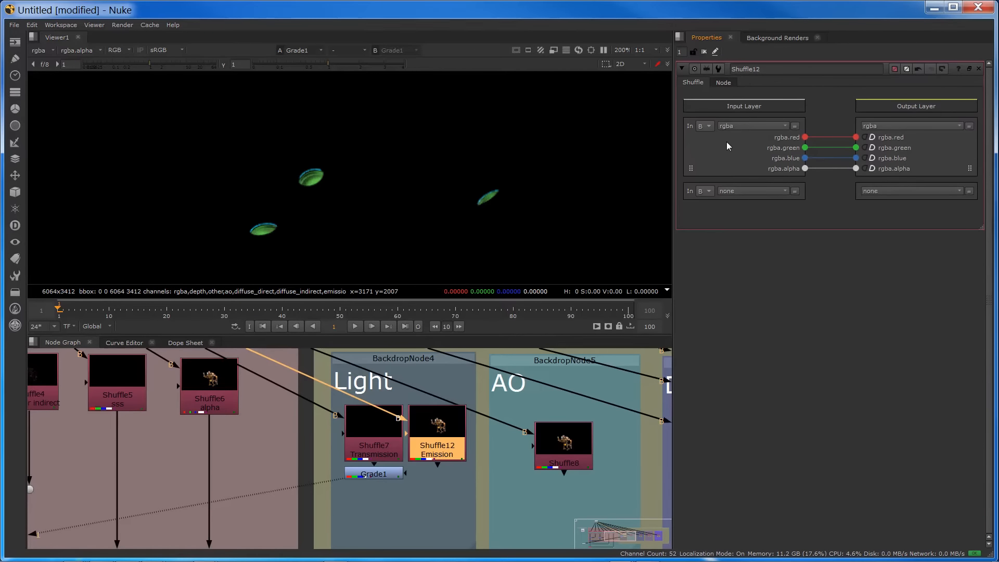
click(730, 127)
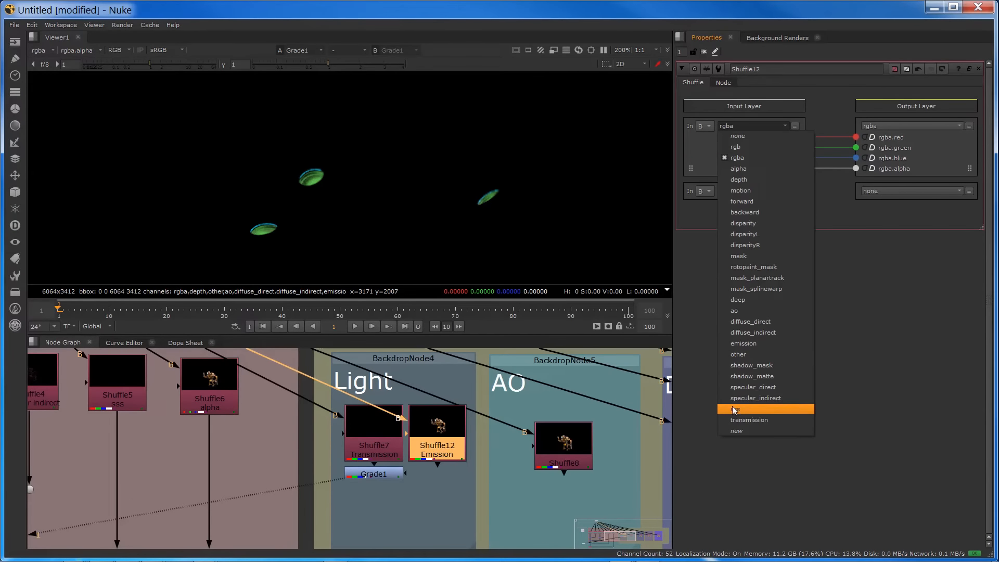
click(740, 344)
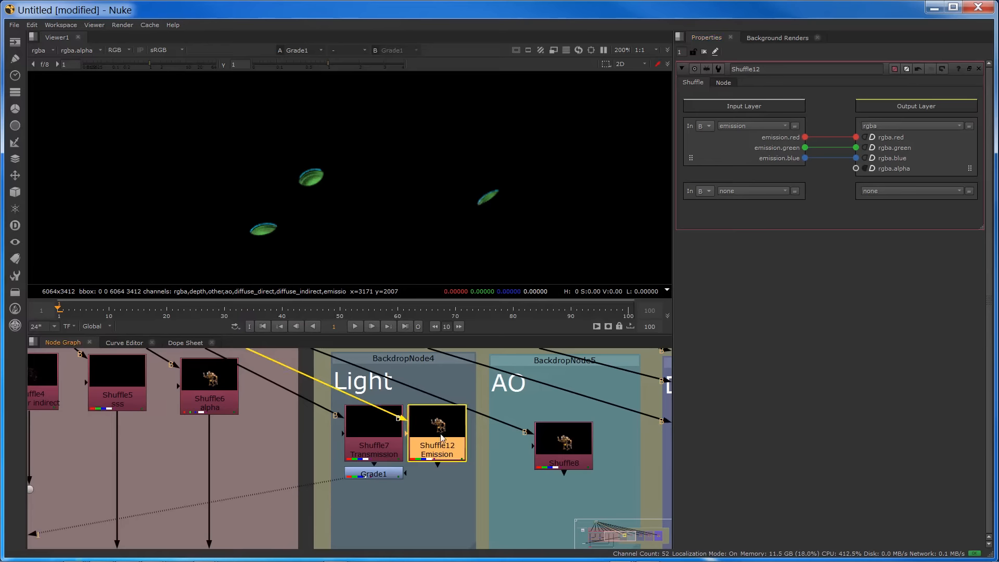
Show the Emission Shuffle in the viewer and examine the robot's emissive parts.
scroll(443, 441, down, 2)
key(1)
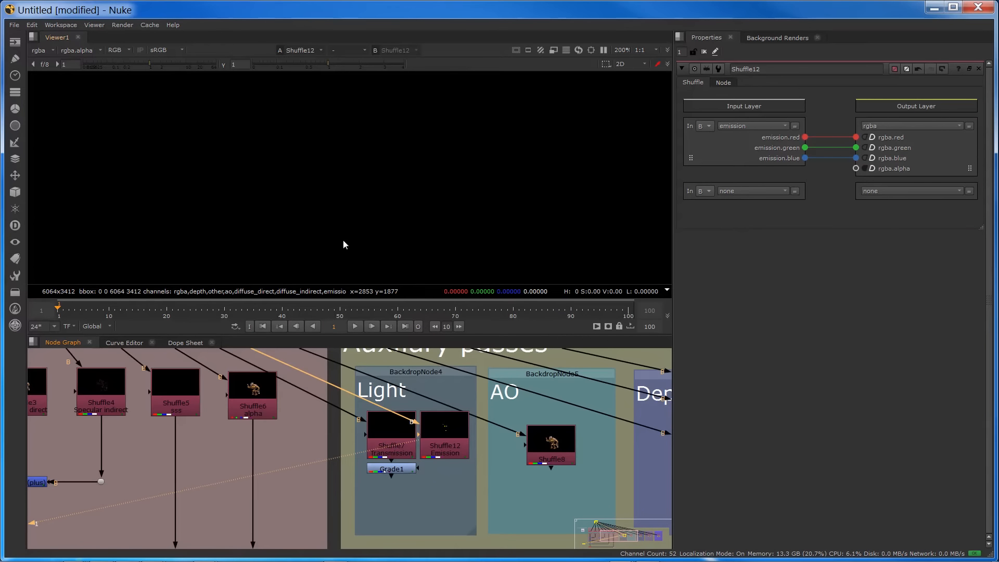
key(f)
scroll(338, 230, up, 9)
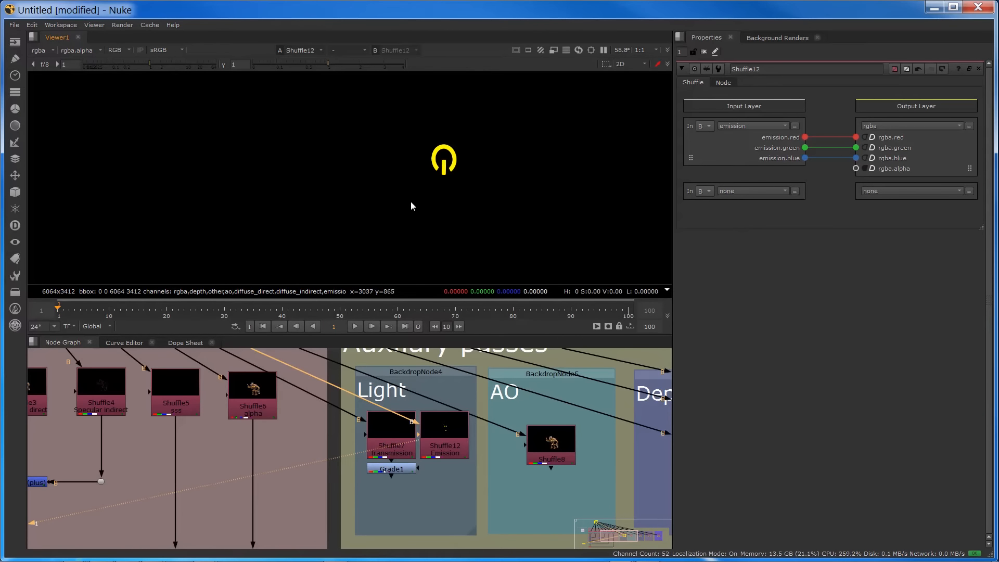
scroll(416, 199, down, 2)
middle_drag(384, 176, 351, 251)
scroll(352, 240, down, 2)
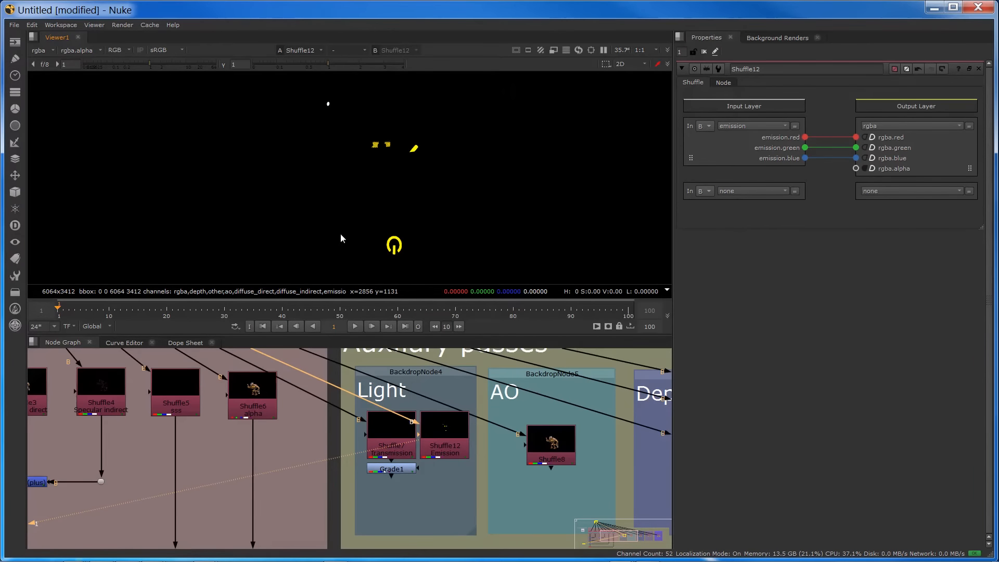
Add a Glow node after the Emission Shuffle and label it "tight".
click(451, 442)
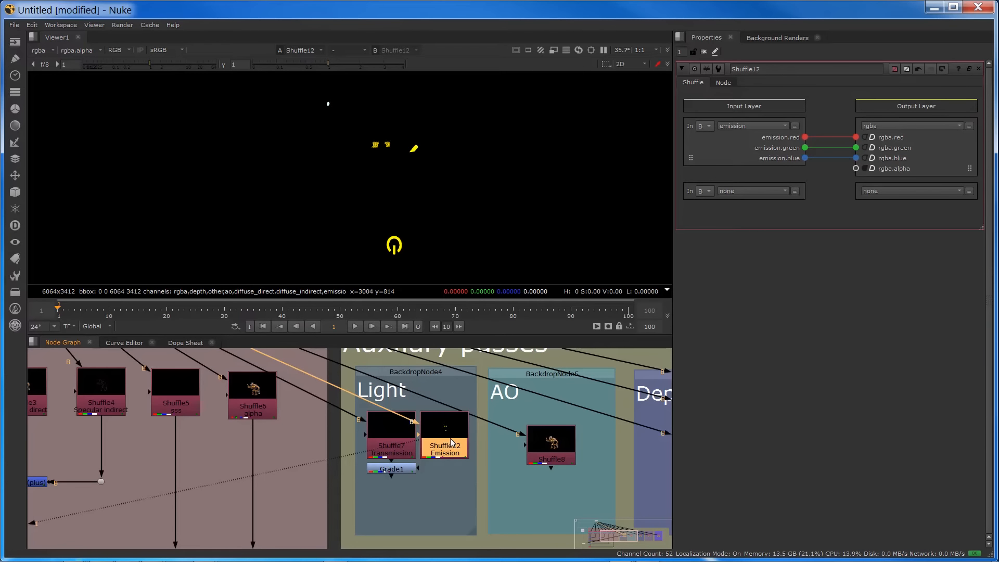
key(Tab)
text(glow)
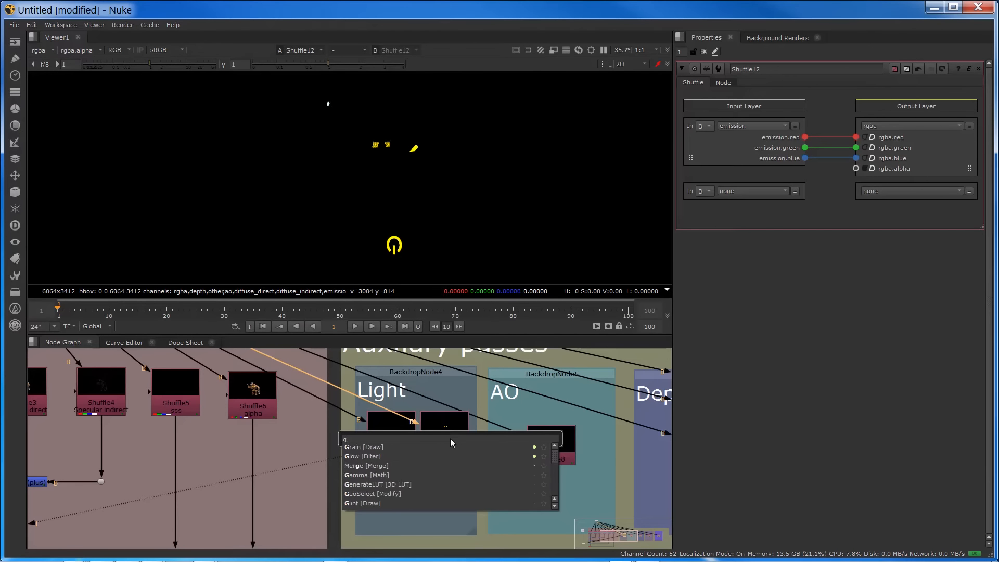
key(Return)
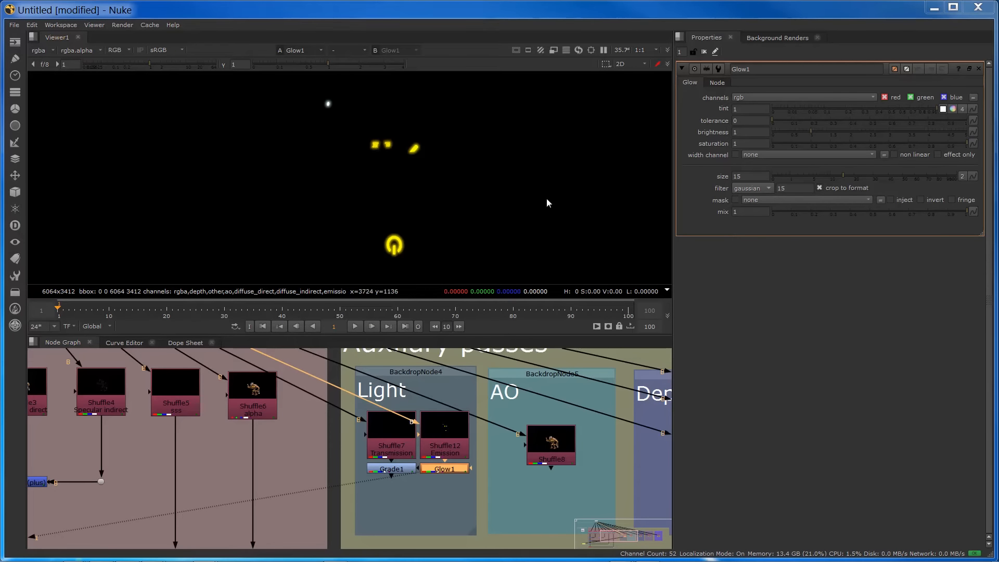
click(718, 83)
click(745, 102)
text(tight)
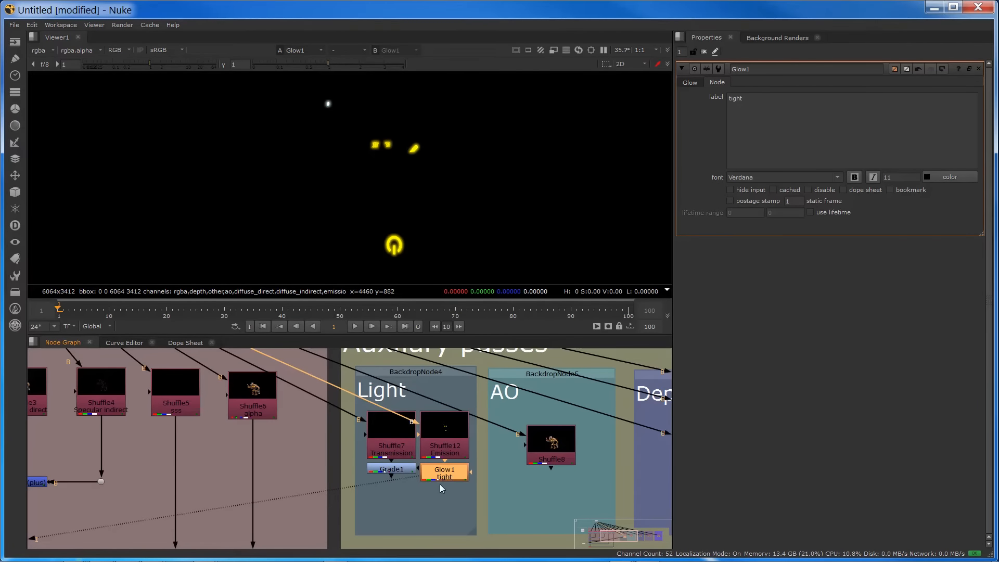
Set the tight Glow's size to 6 and check its falloff around the power symbol.
click(696, 83)
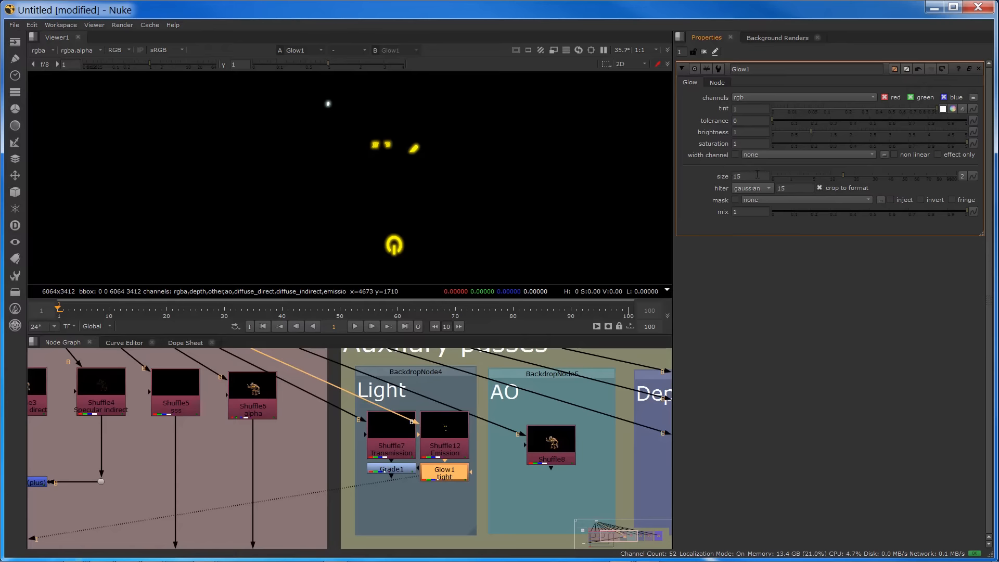
drag(748, 177, 692, 170)
text(6)
key(Return)
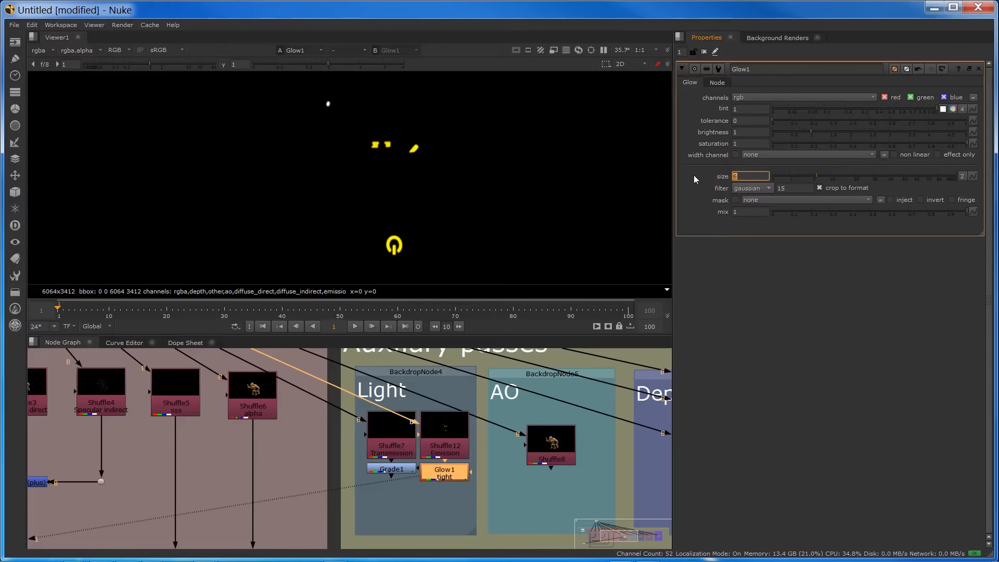
scroll(410, 234, up, 2)
scroll(328, 254, up, 1)
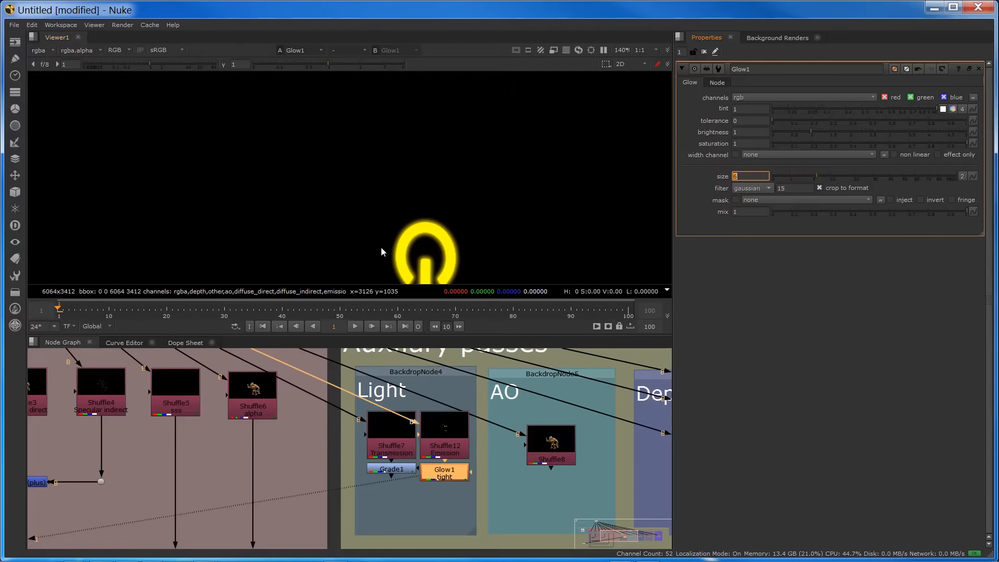
Split the tight Glow's tint into separate channels and reduce its green value to 0.5.
scroll(379, 229, up, 3)
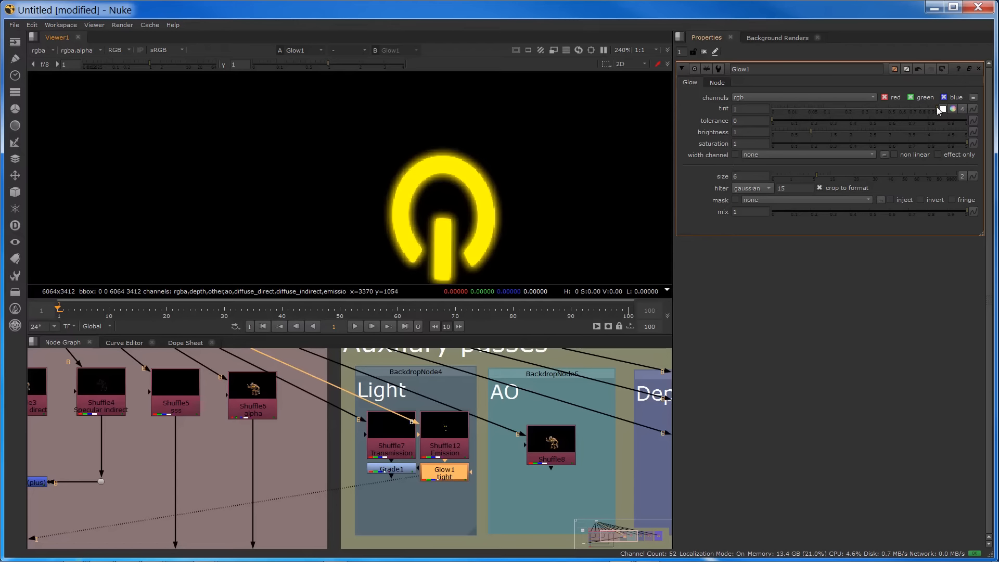
click(953, 109)
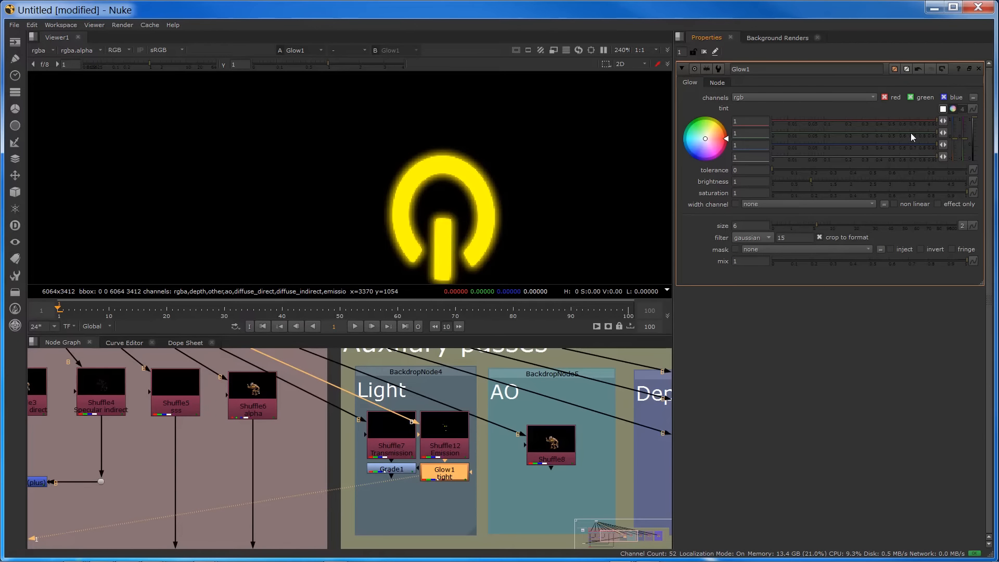
drag(911, 133, 889, 134)
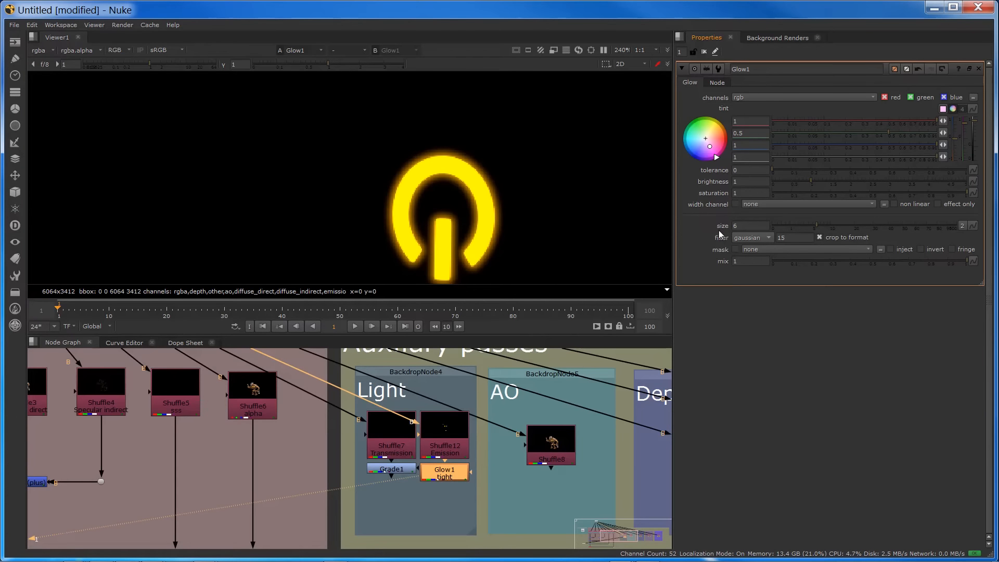
Set the tight Glow's brightness to 0.9 and paste a copy of the node directly below it.
click(743, 182)
text(0.9)
key(ctrl)
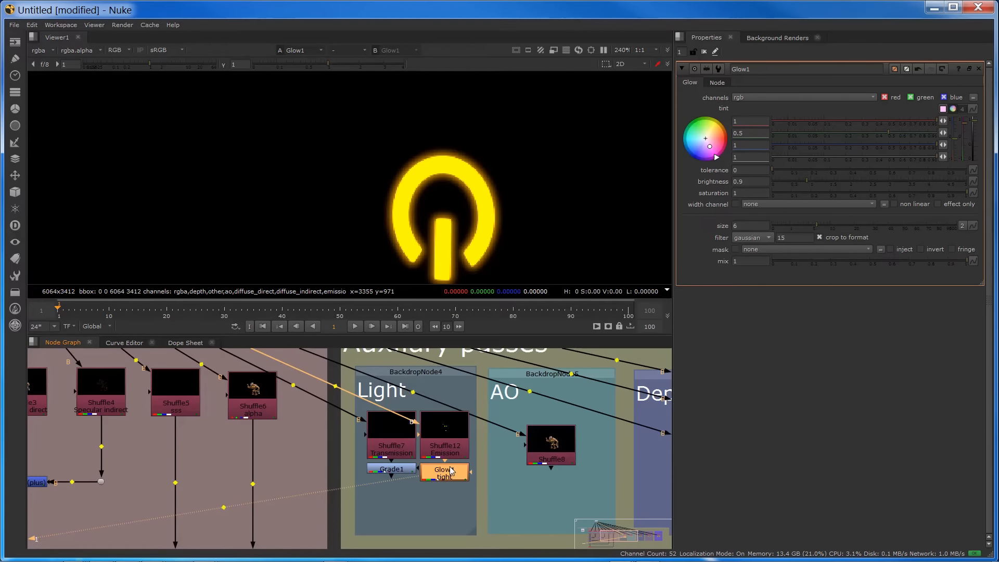
key(ctrl+c)
key(ctrl+v)
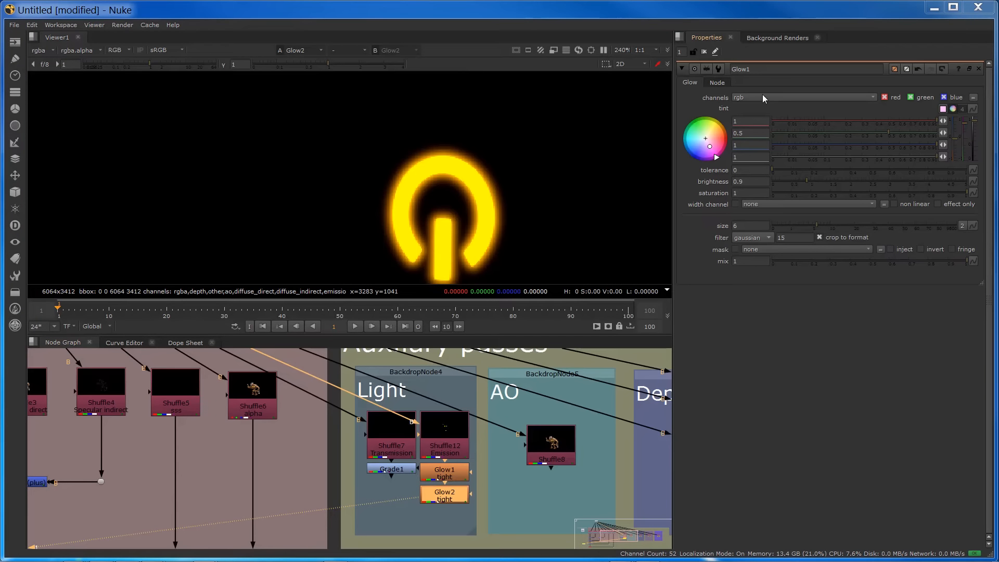
Change the label of the duplicated Glow node to "wide".
click(717, 82)
double_click(444, 492)
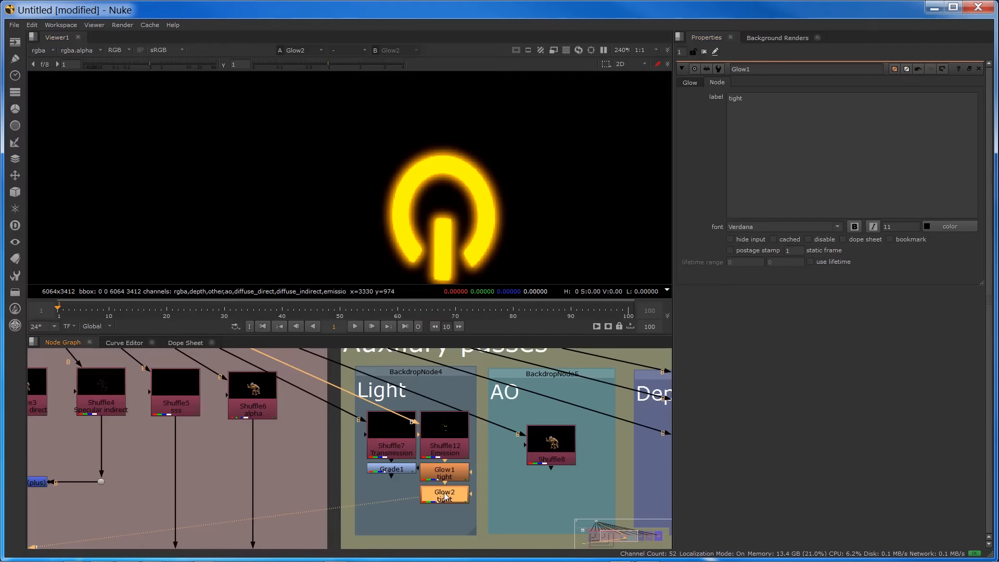
click(714, 84)
drag(747, 99, 677, 94)
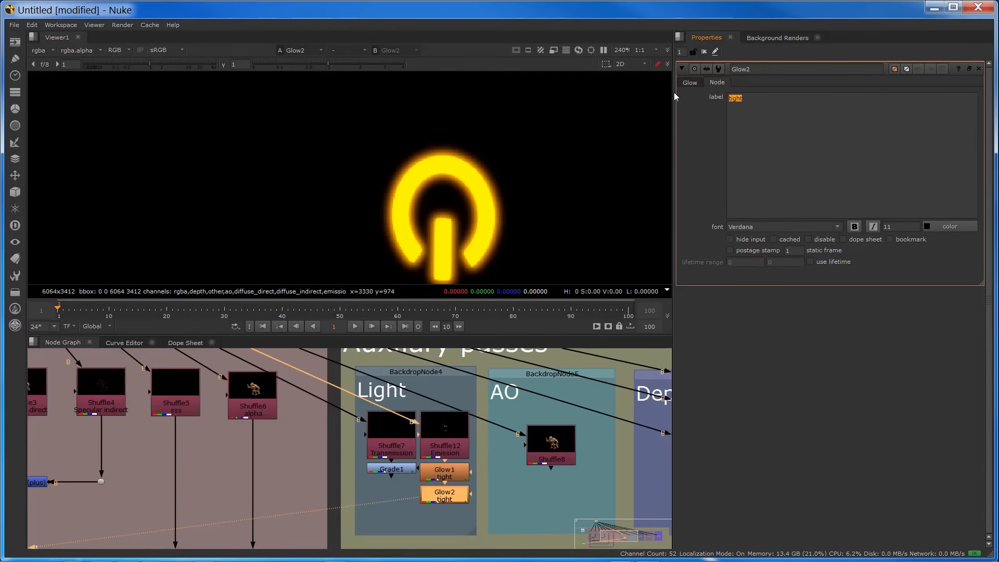
text(wide)
key(Return)
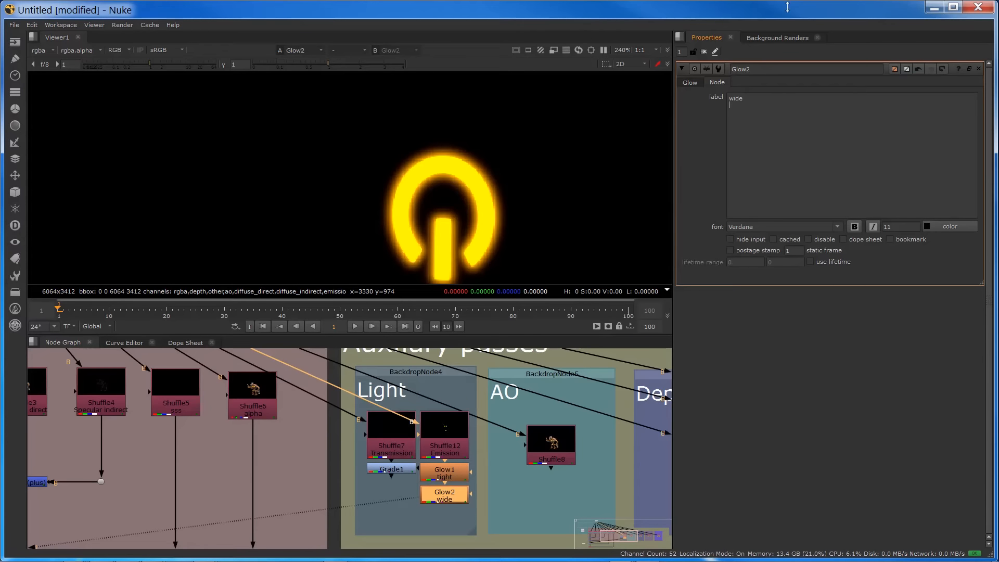
Set the wide Glow's size to 30.
click(690, 83)
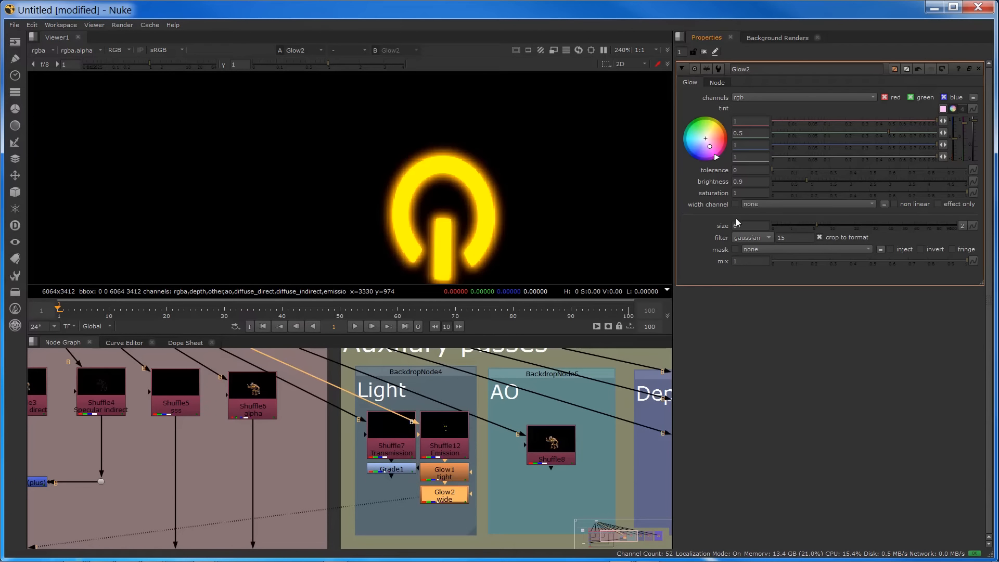
double_click(739, 226)
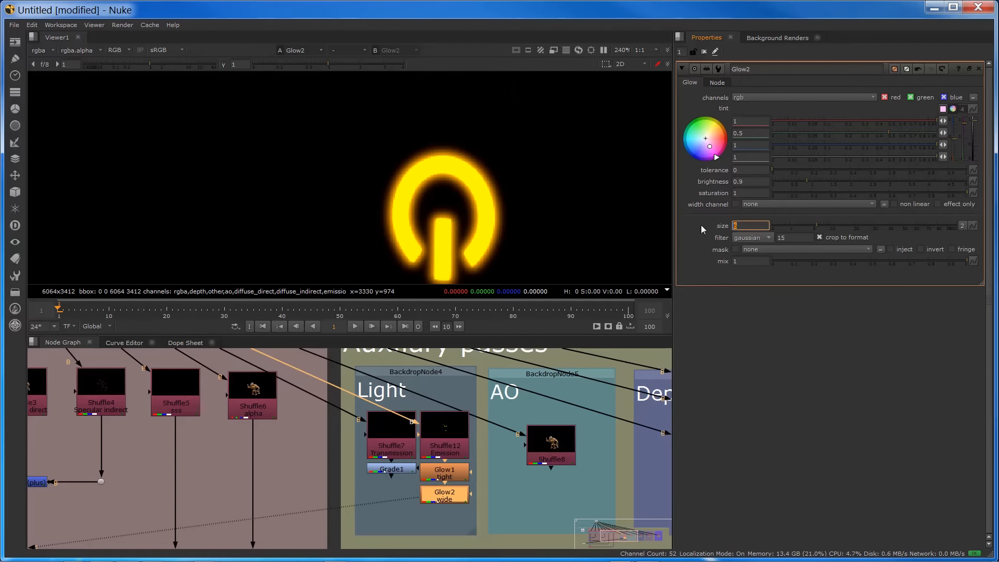
text(30)
key(Return)
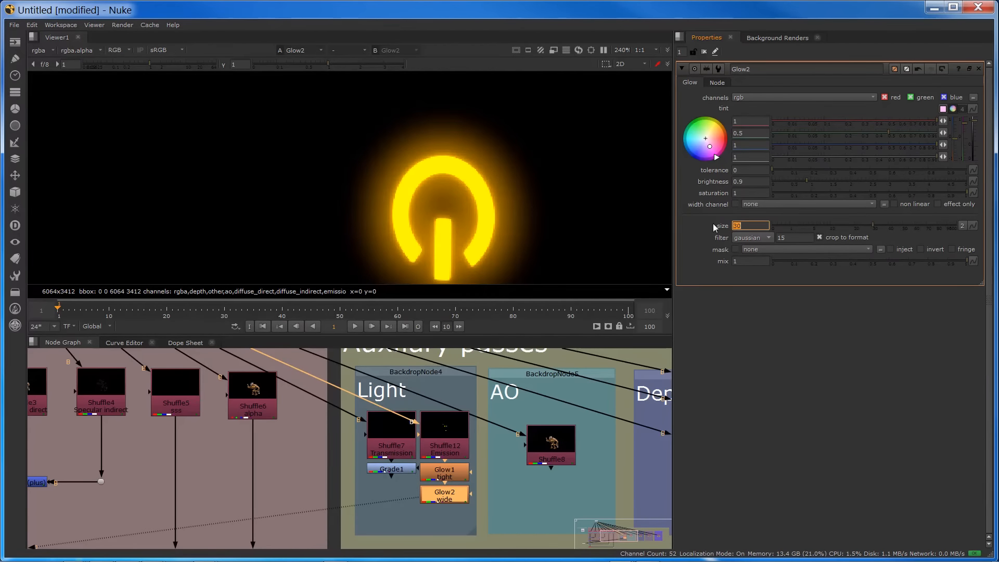
Reduce the wide Glow's green tint to 0.31 and set its brightness to 1.
drag(892, 132, 863, 131)
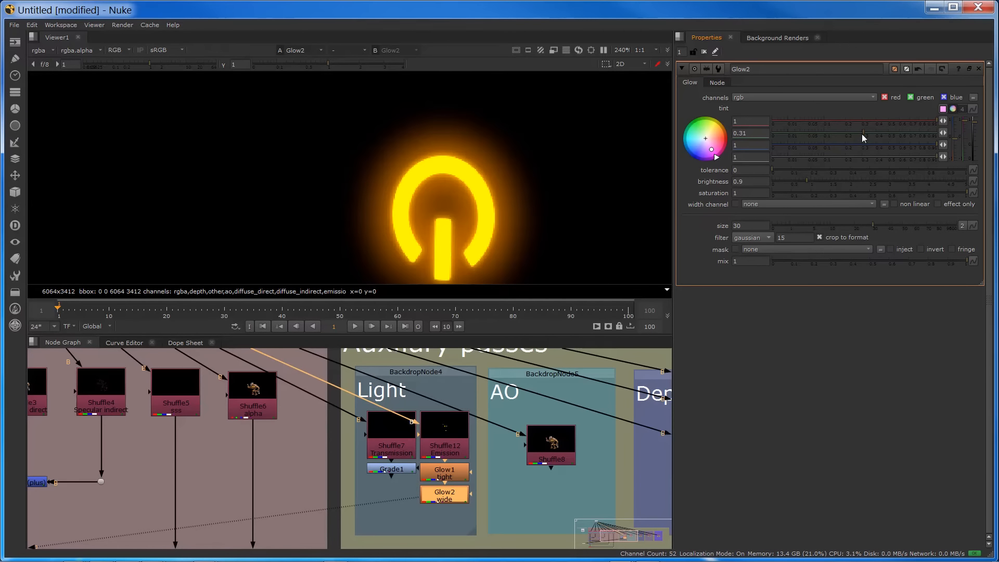
drag(758, 185, 680, 185)
text(1)
key(Return)
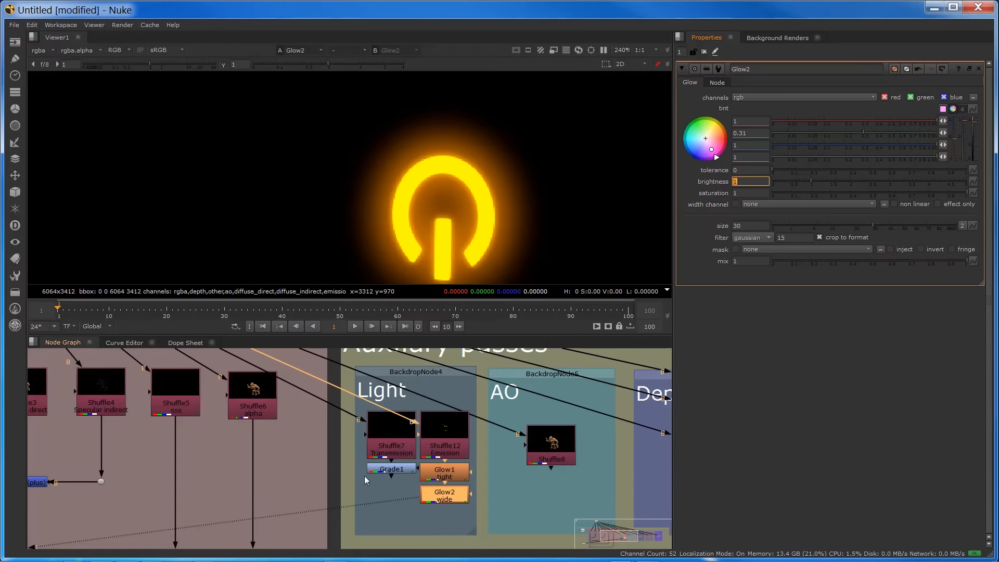
Merge the Transmission Grade as A with the wide Glow as B, routing the Glow's connection through a right-angled Dot.
scroll(414, 449, down, 3)
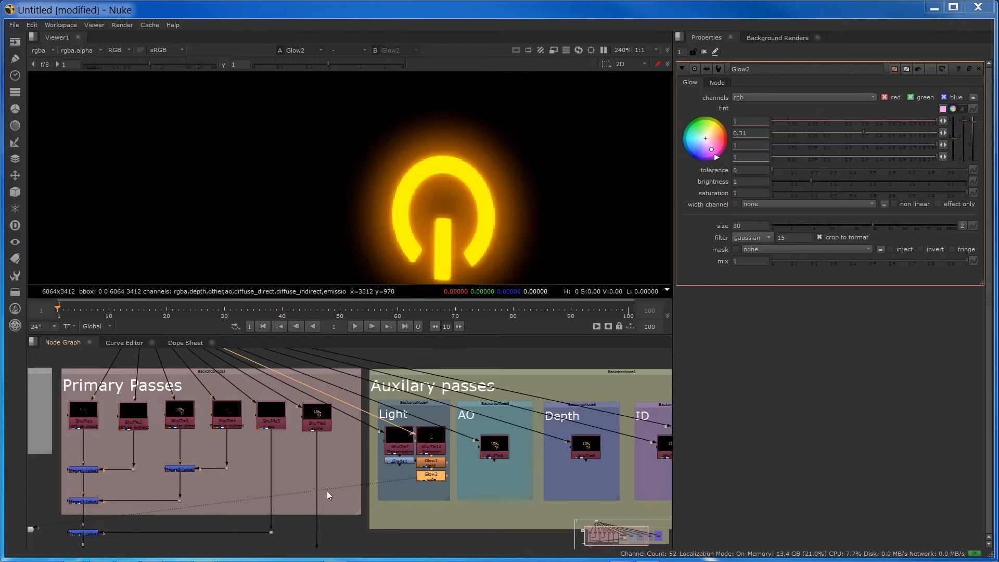
middle_drag(327, 492, 328, 467)
scroll(421, 447, up, 5)
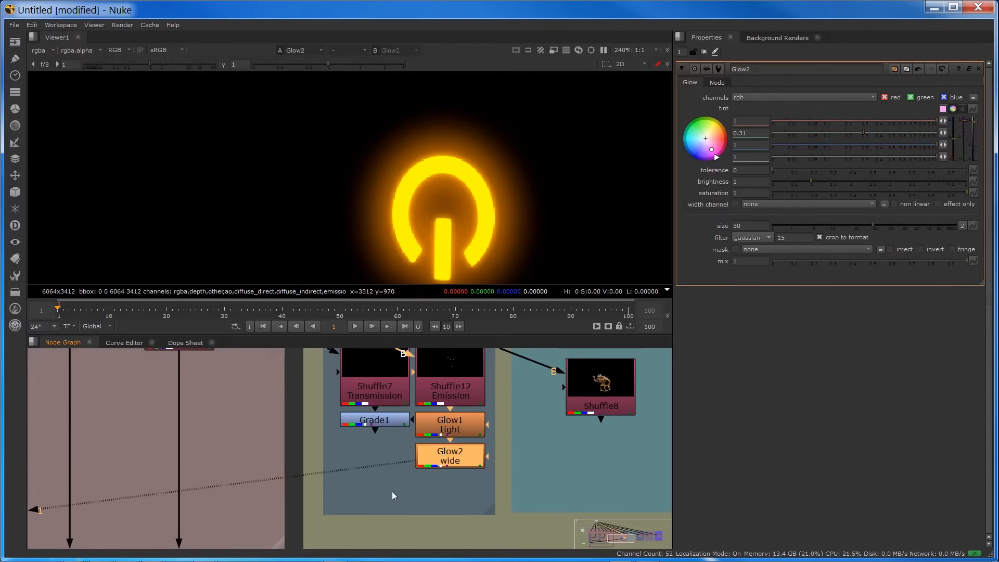
middle_drag(392, 492, 392, 504)
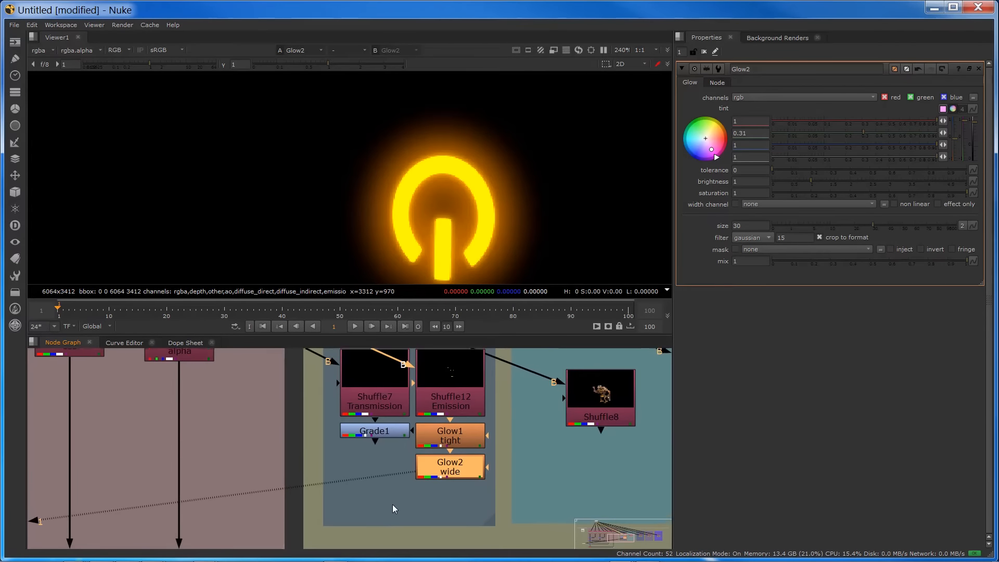
click(366, 435)
key(m)
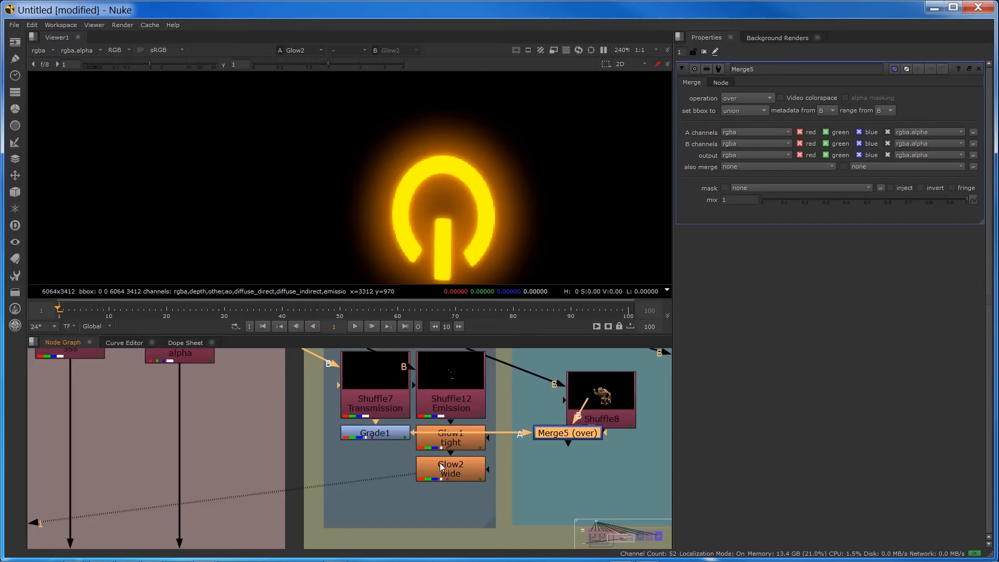
drag(566, 443, 469, 469)
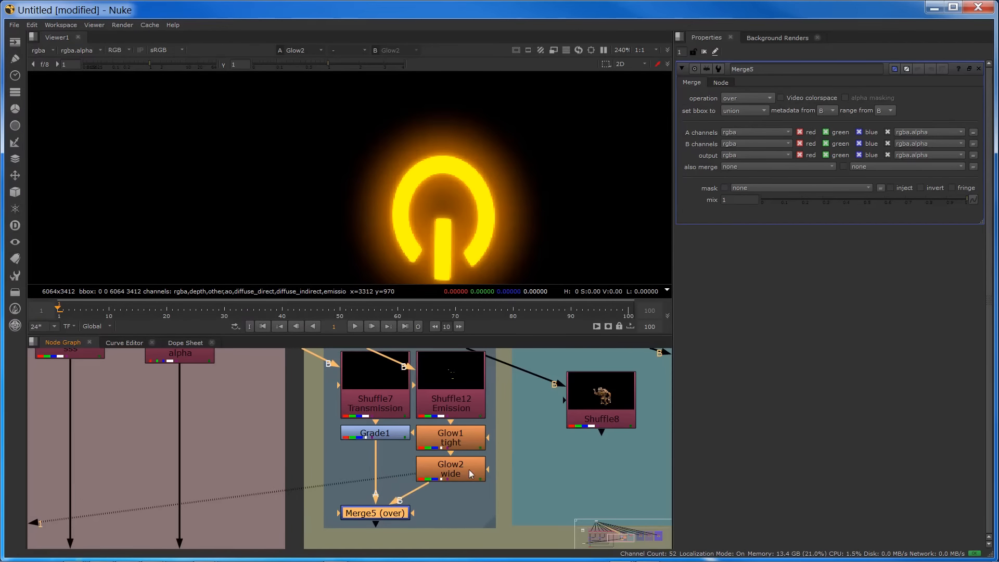
ctrl+drag(410, 493, 451, 513)
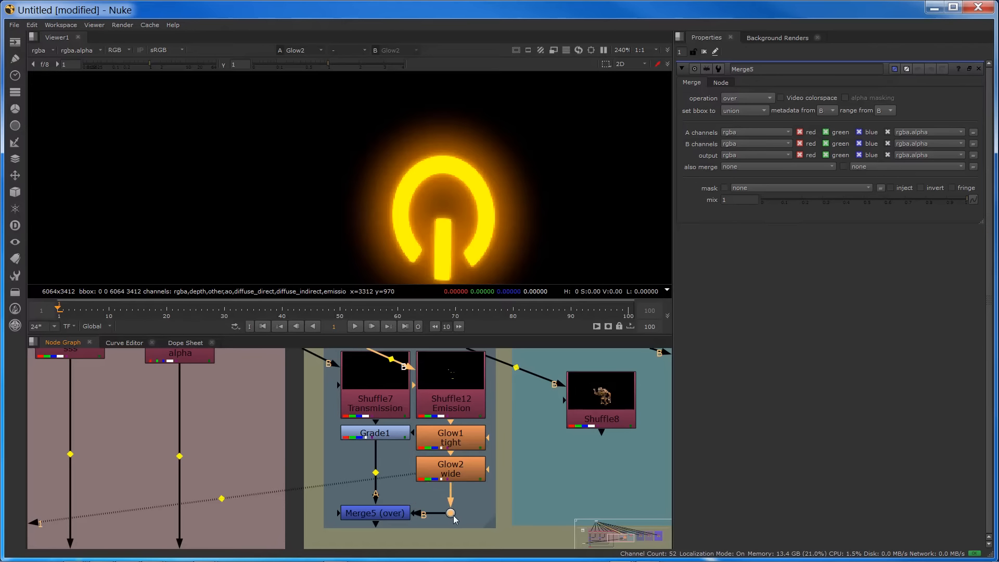
Set the light passes' Merge operation to plus and check its output across the robot's emissive parts.
click(382, 516)
click(746, 98)
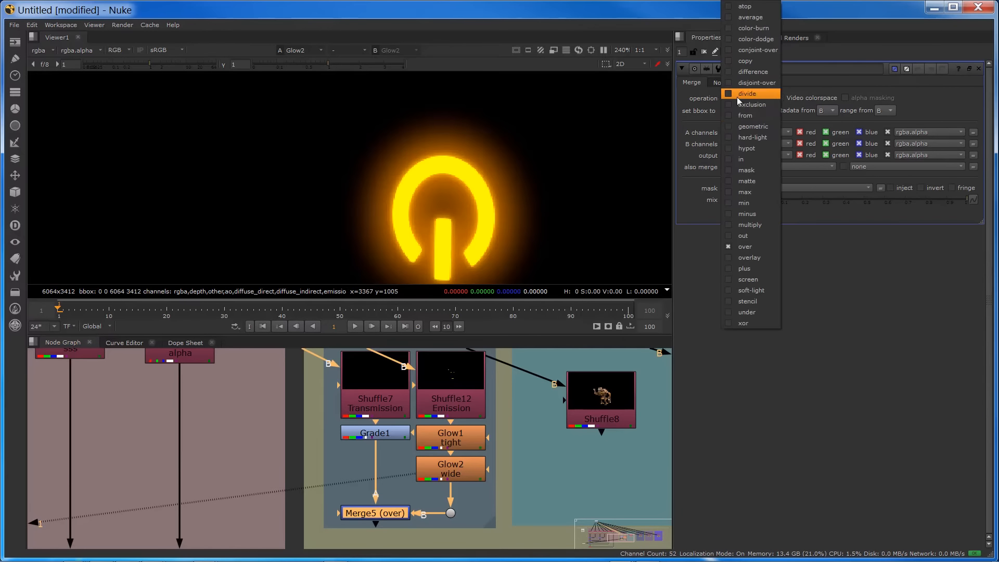
click(744, 269)
key(1)
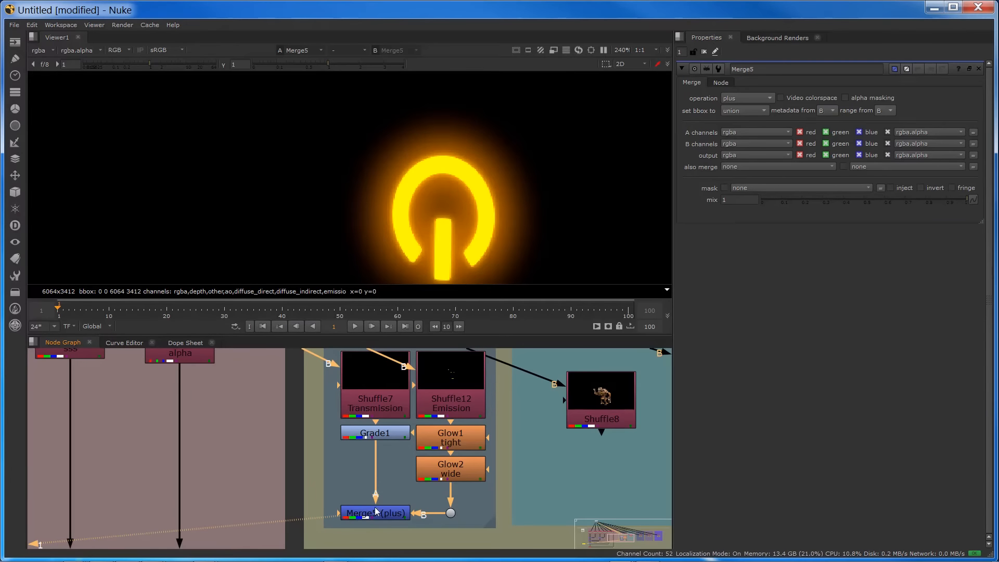
scroll(360, 226, down, 5)
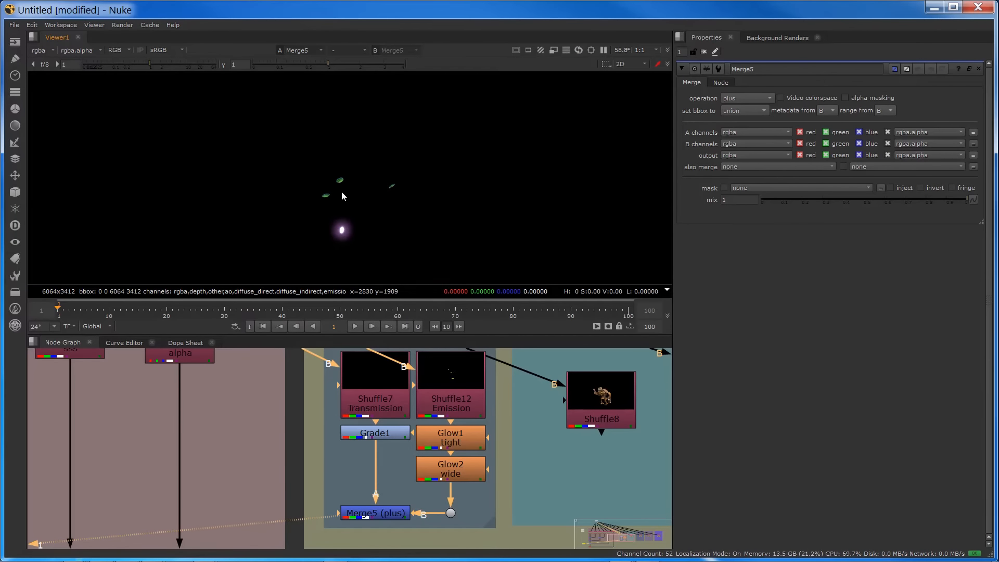
middle_drag(439, 280, 380, 192)
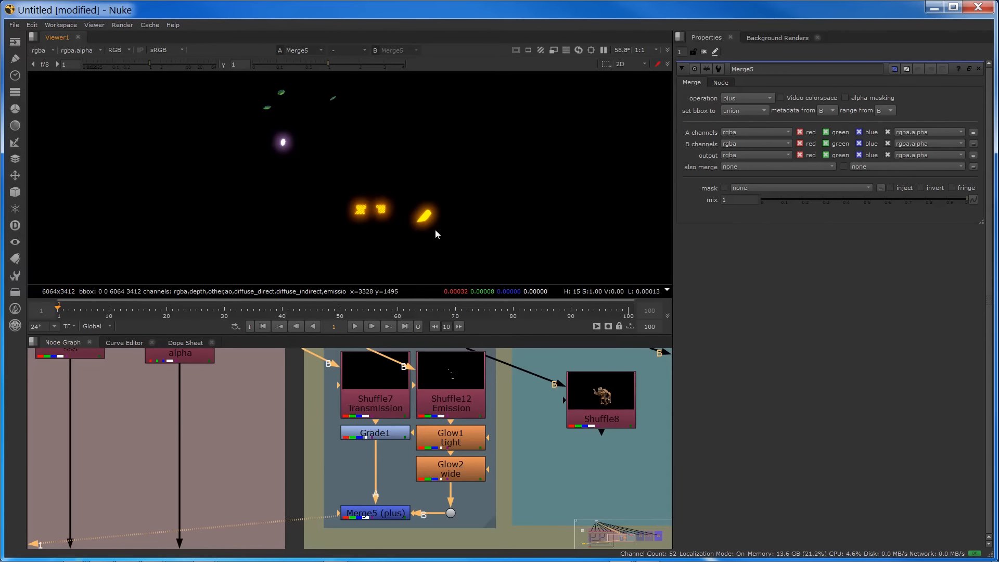
Merge the combined light passes over the primary passes below the Copy node, routing the A input through a Dot.
click(349, 514)
key(m)
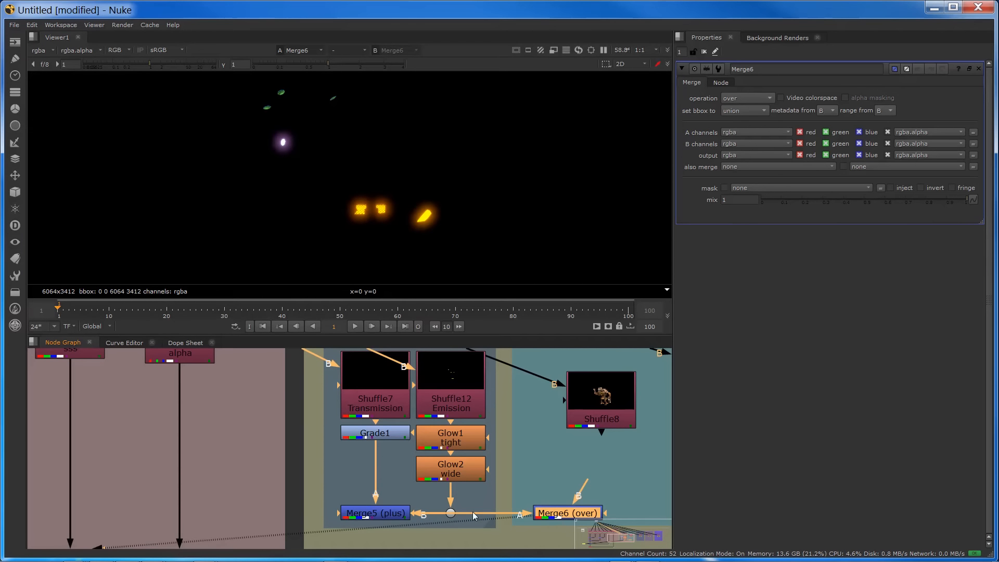
drag(556, 520, 245, 535)
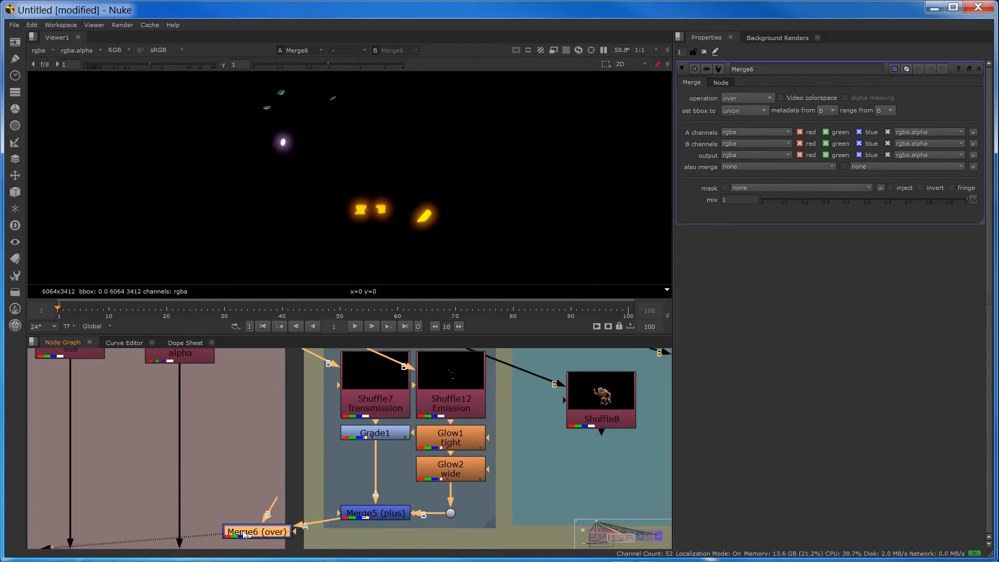
scroll(209, 492, down, 4)
middle_drag(168, 490, 500, 415)
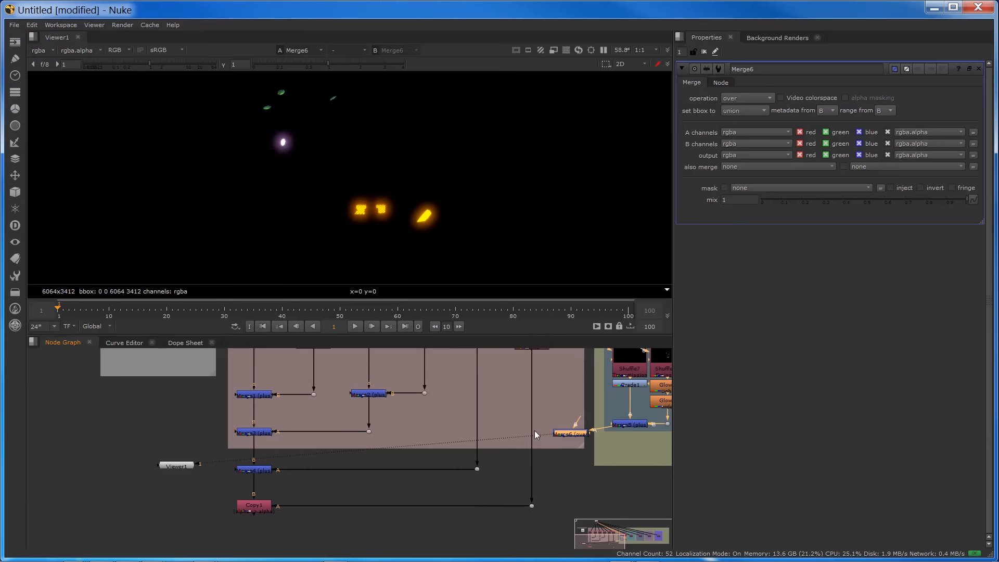
drag(542, 454, 259, 494)
middle_drag(261, 504, 257, 502)
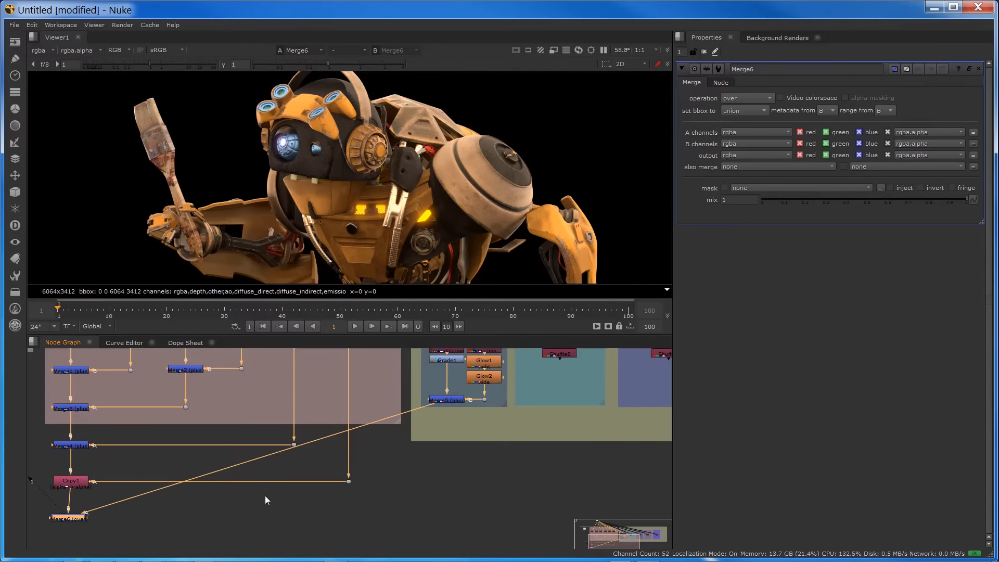
ctrl+drag(260, 459, 449, 518)
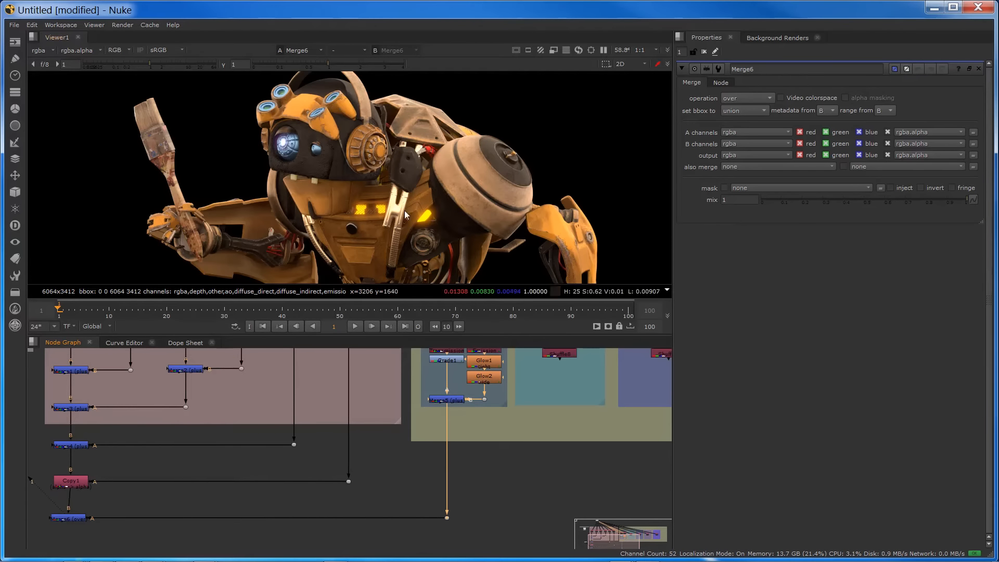
Compare the robot's glowing grilles with the final light Merge disabled and enabled.
scroll(357, 210, up, 7)
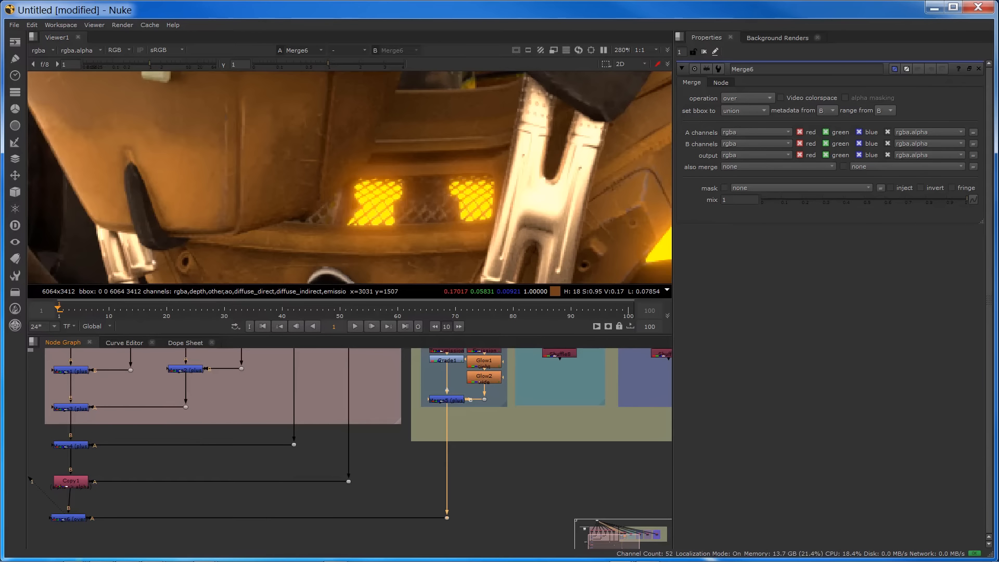
click(74, 519)
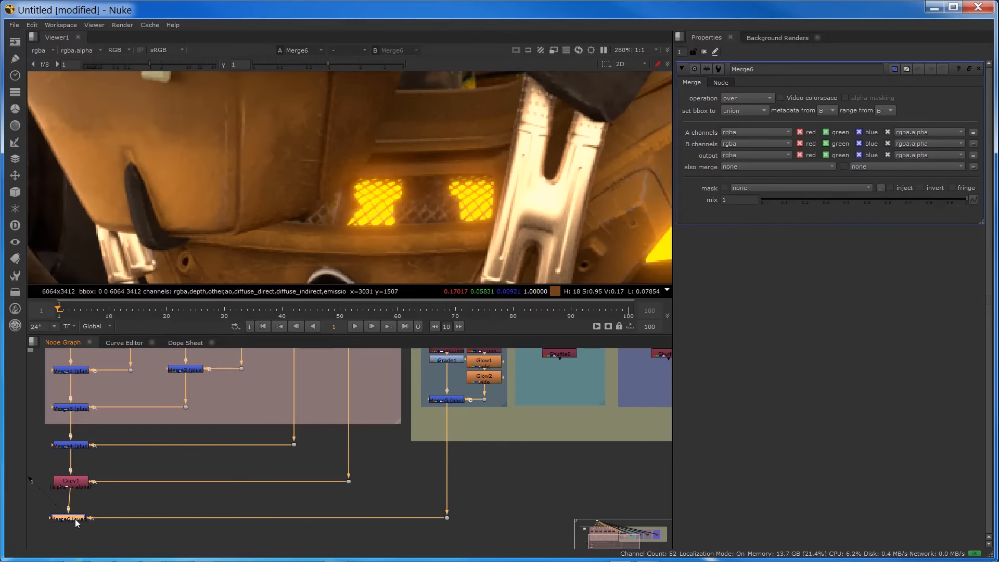
key(d)
key(d)
key(d)
key(d)
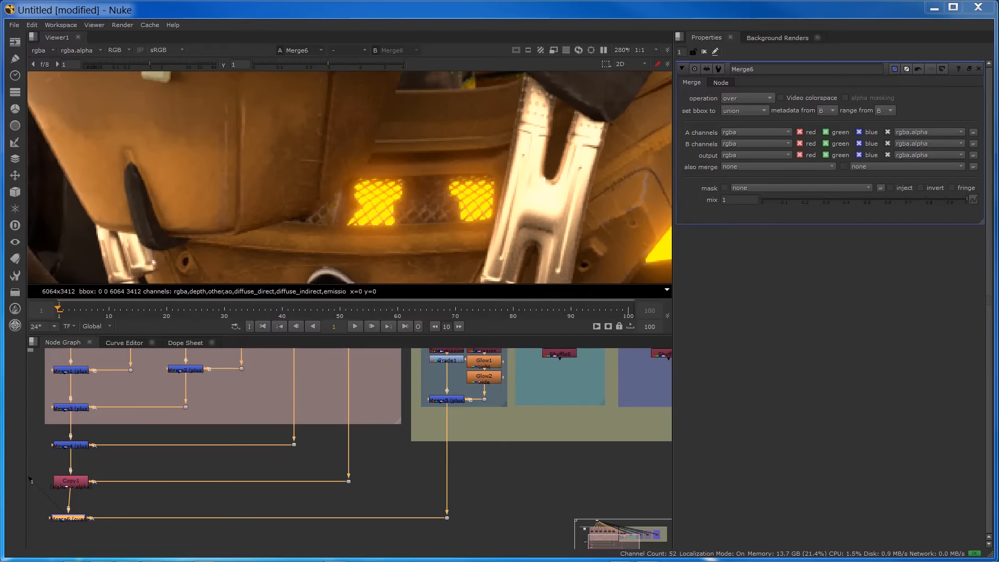
Set the AO Shuffle's input layer to ao and show the full pass in the viewer.
middle_drag(557, 430, 445, 499)
click(445, 410)
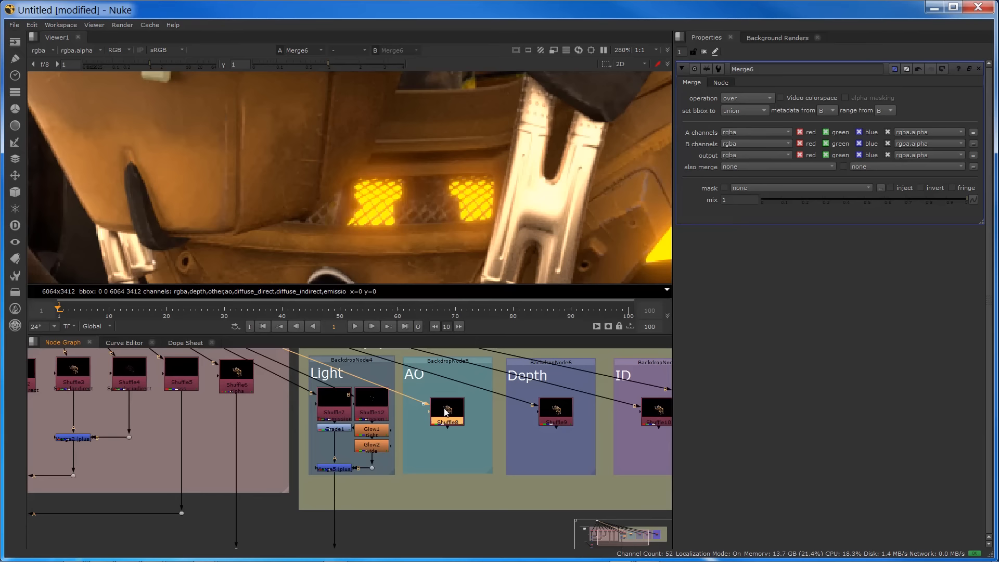
double_click(445, 411)
click(762, 127)
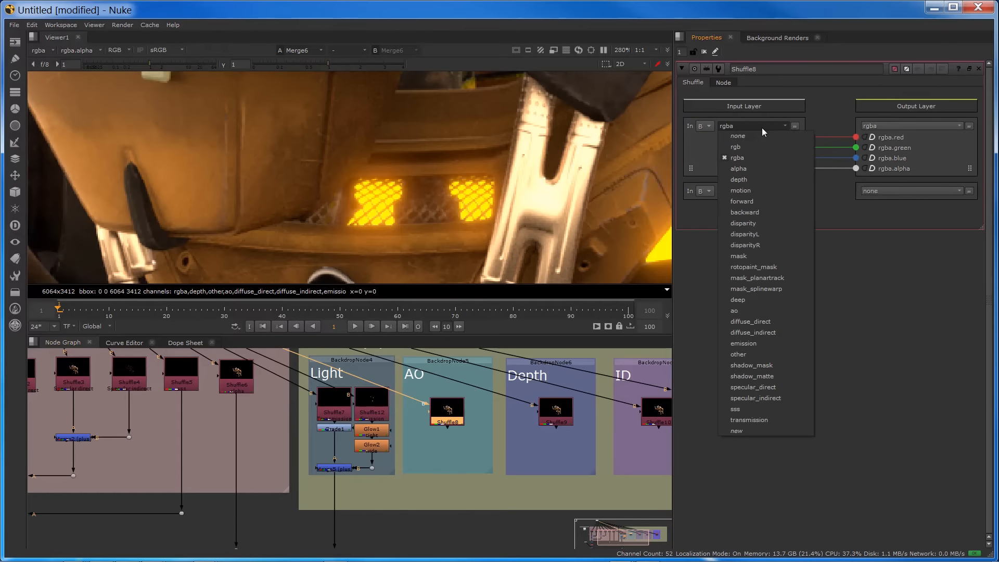
click(742, 308)
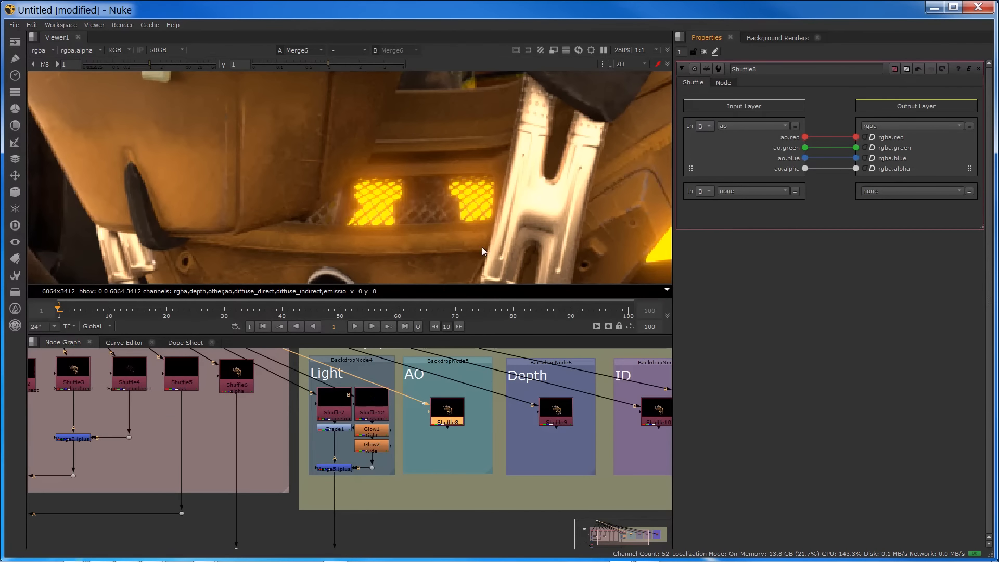
key(f)
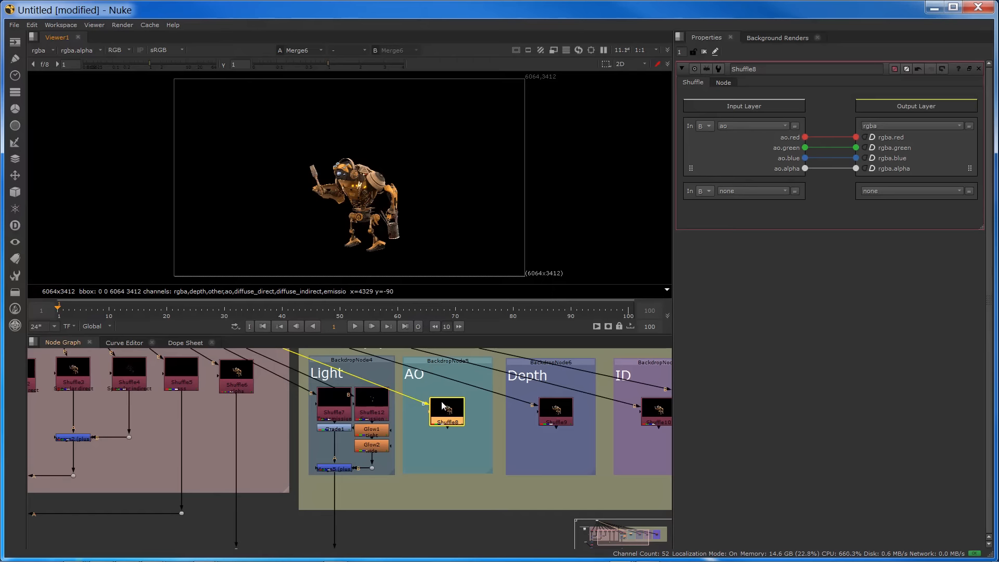
key(1)
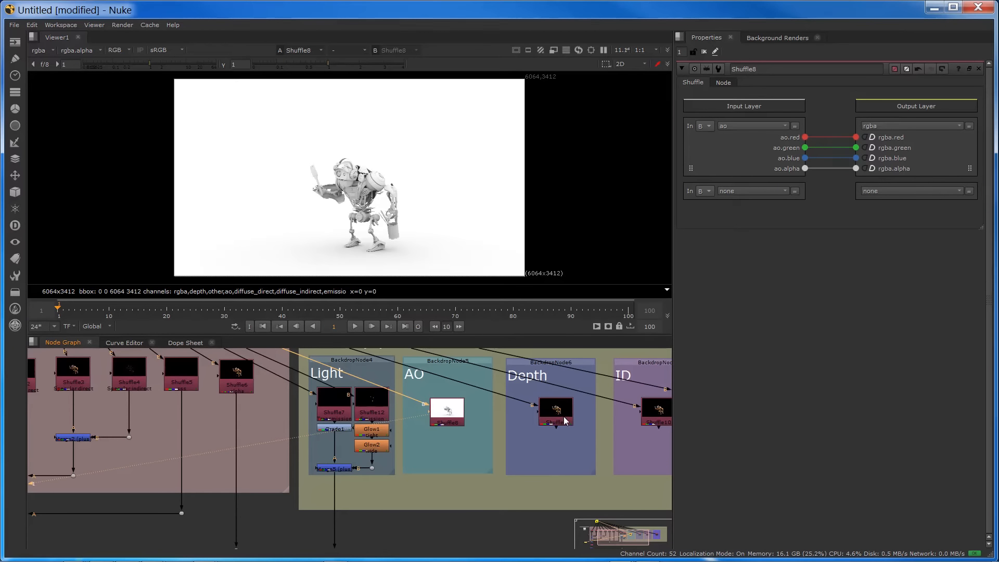
Merge the AO pass into the main chain below the light passes' Merge, routing its A input through a Dot.
scroll(539, 467, down, 2)
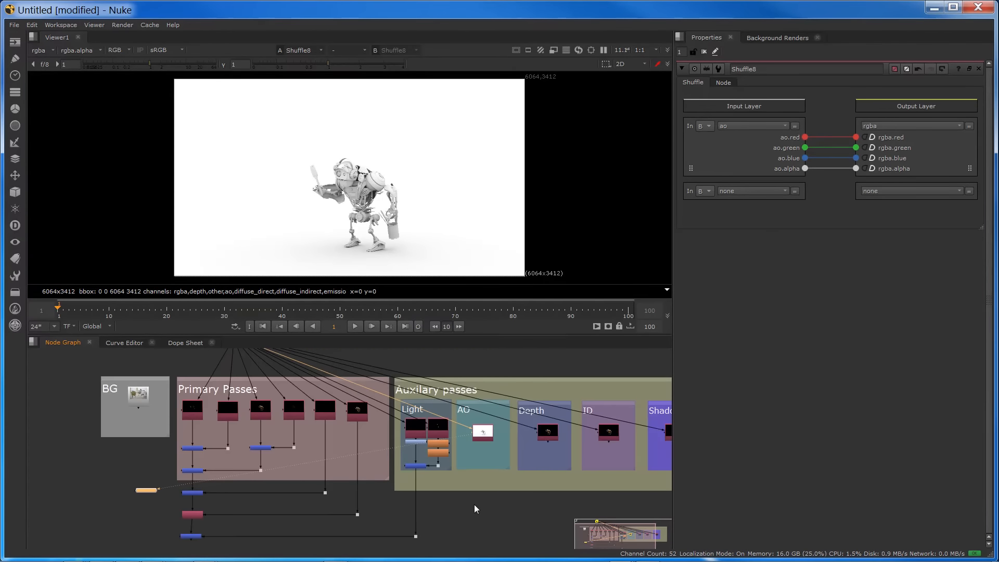
click(507, 412)
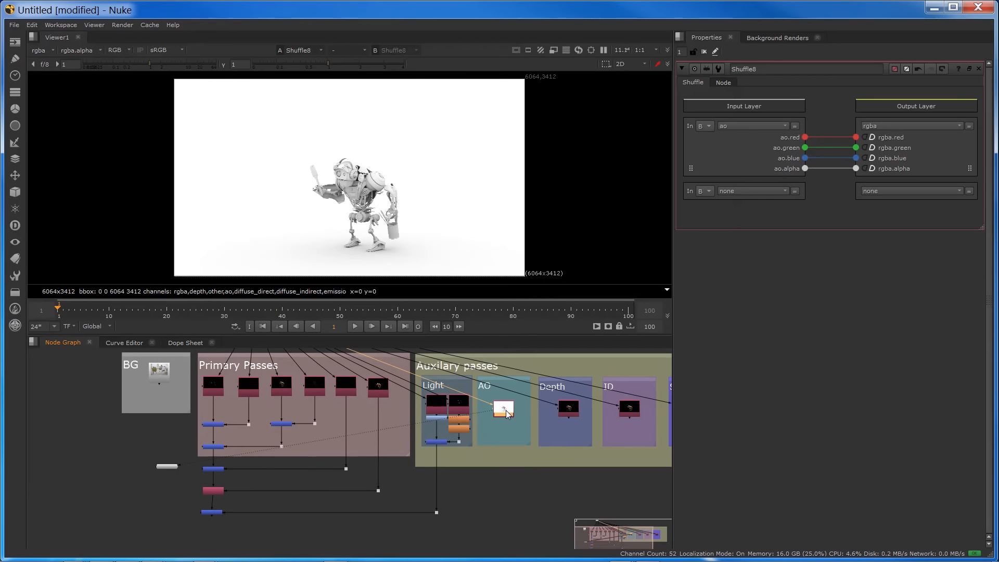
key(m)
drag(505, 432, 218, 519)
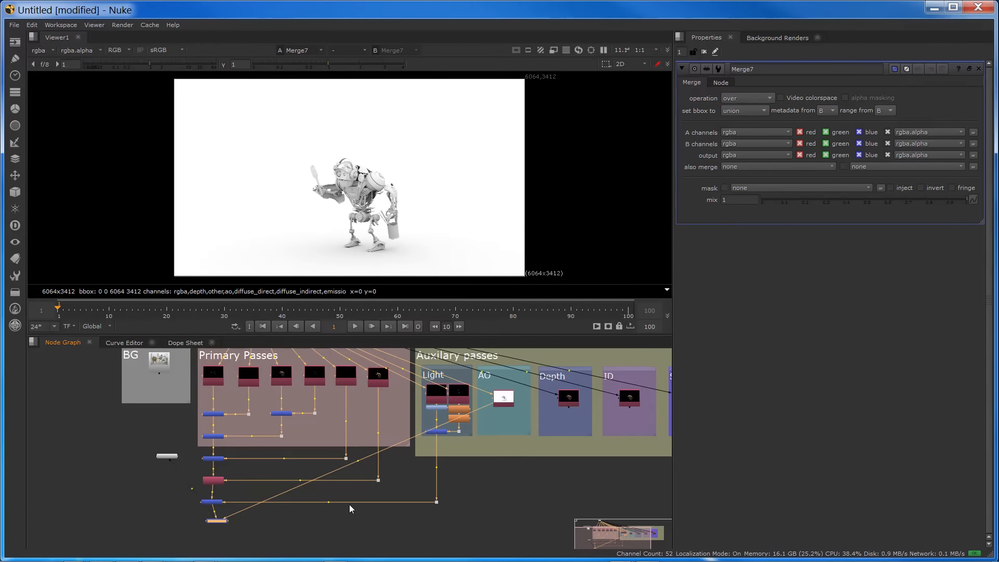
ctrl+drag(357, 461, 503, 519)
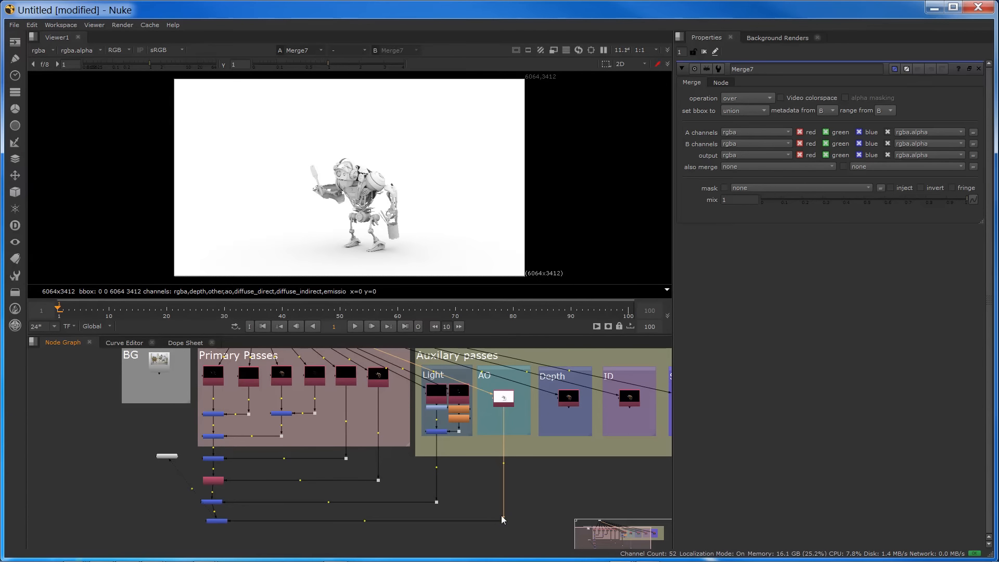
Align the light passes' Merge with the AO Merge below it and move the Viewer node beside the AO Merge.
scroll(507, 408, up, 4)
scroll(508, 408, down, 3)
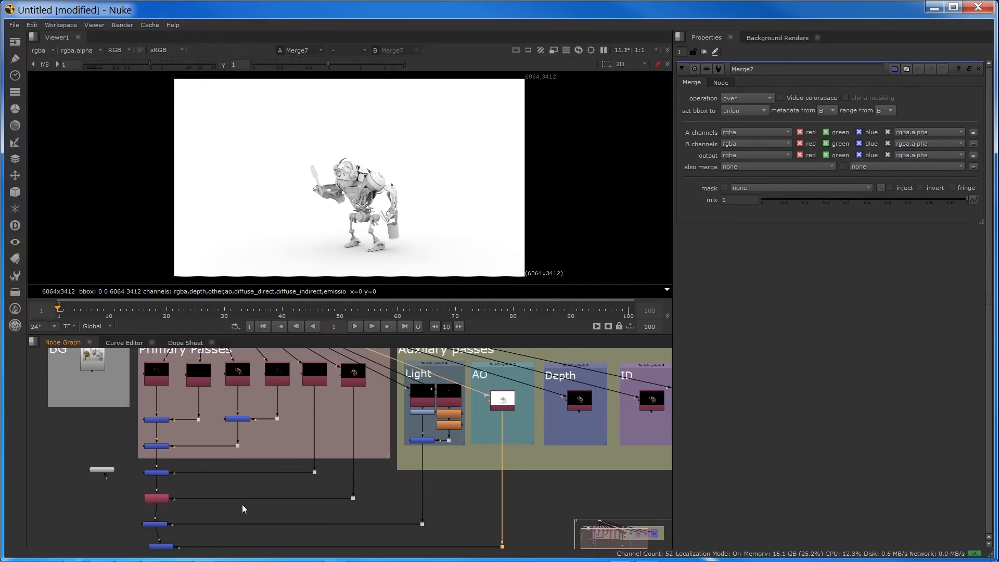
middle_drag(251, 507, 351, 469)
click(260, 510)
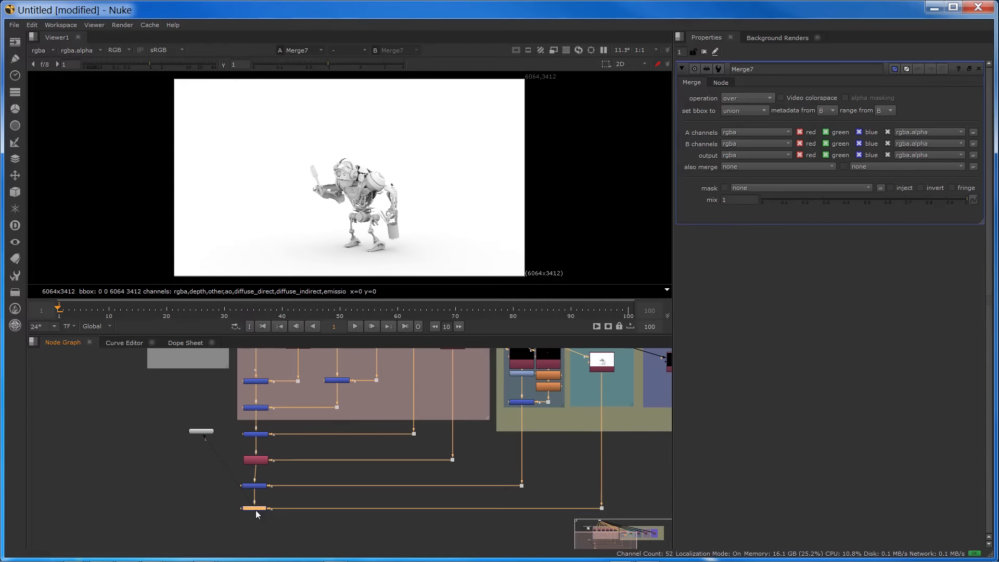
scroll(257, 513, up, 3)
click(252, 465)
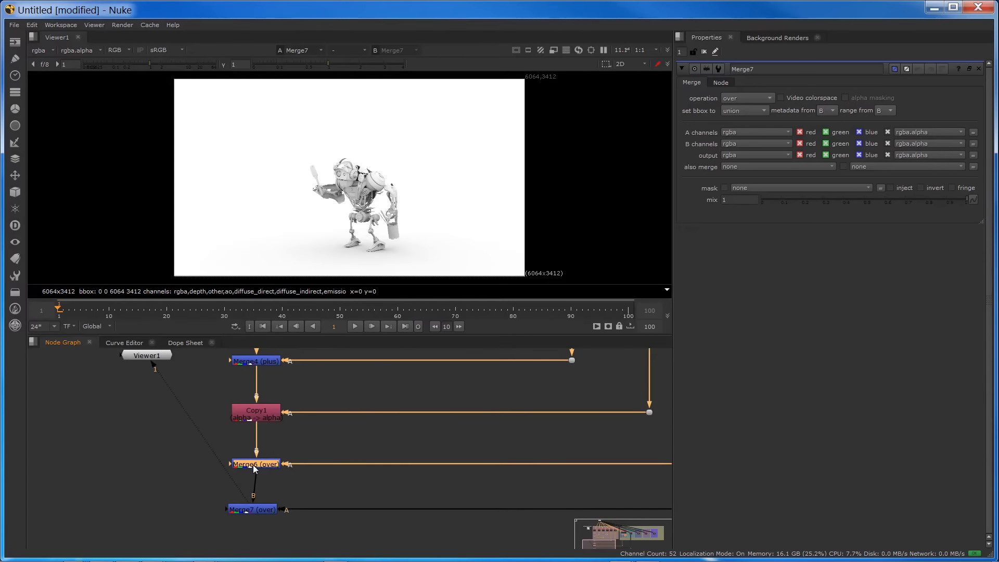
drag(254, 468, 251, 468)
click(252, 510)
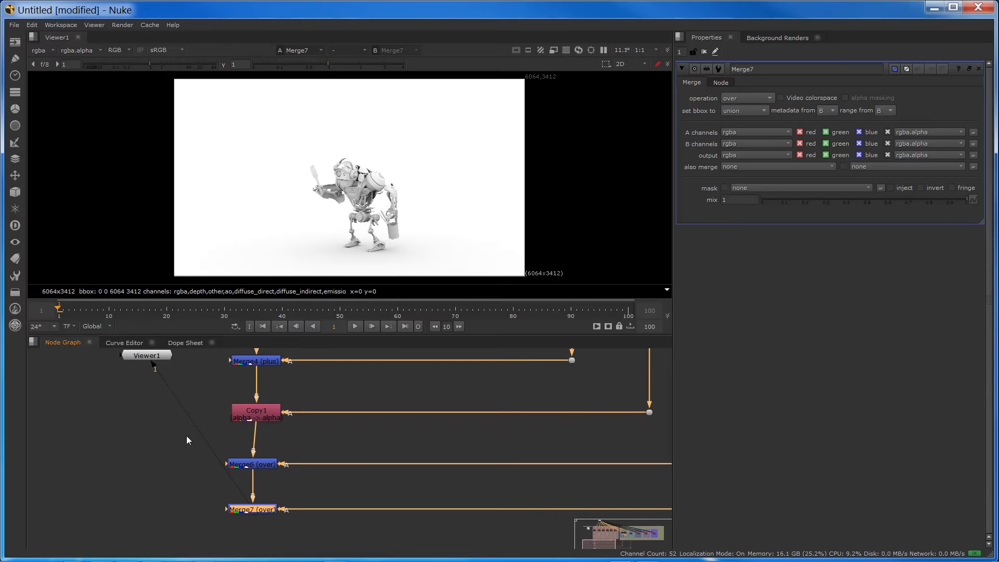
drag(145, 355, 163, 534)
Set the operation of the Merge that adds the light passes to the main chain to plus.
click(252, 465)
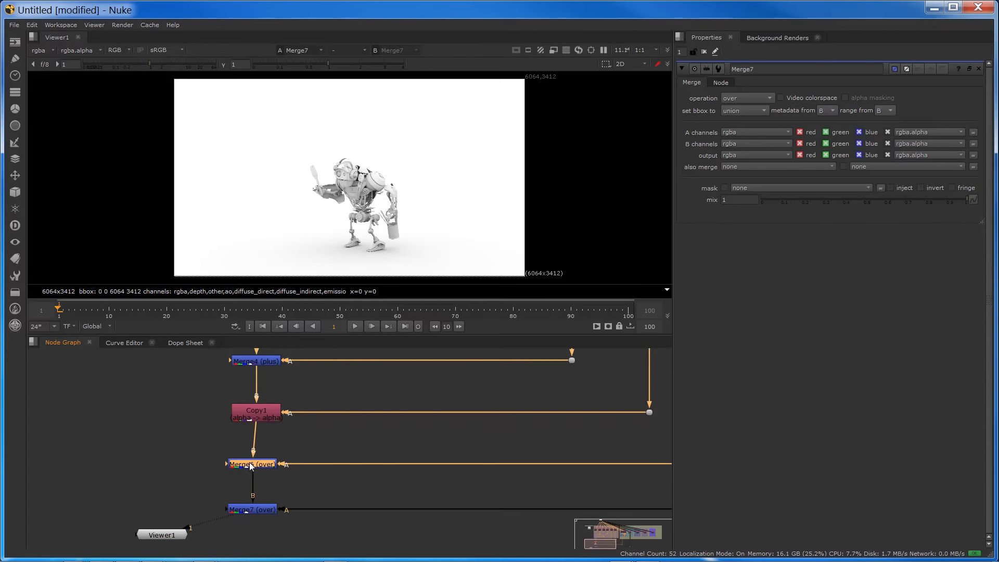
click(736, 98)
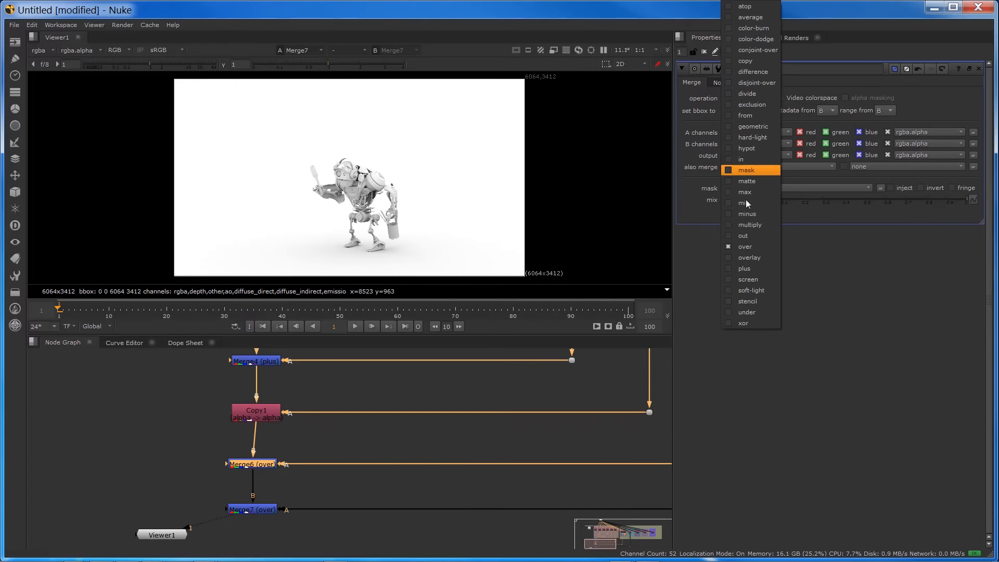
click(746, 265)
Set the AO Merge's operation to multiply and check the result on the robot's upper body.
click(263, 511)
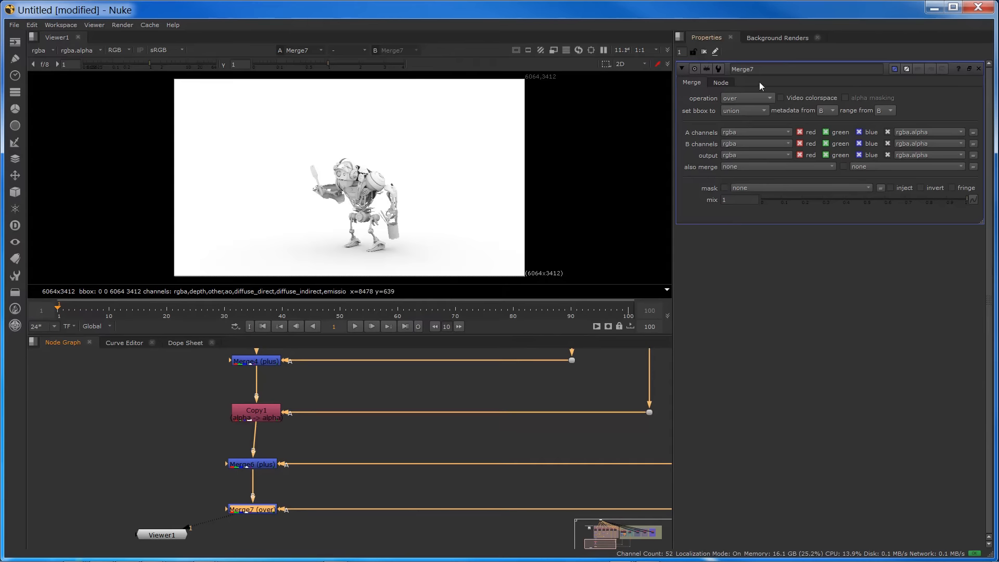
click(750, 98)
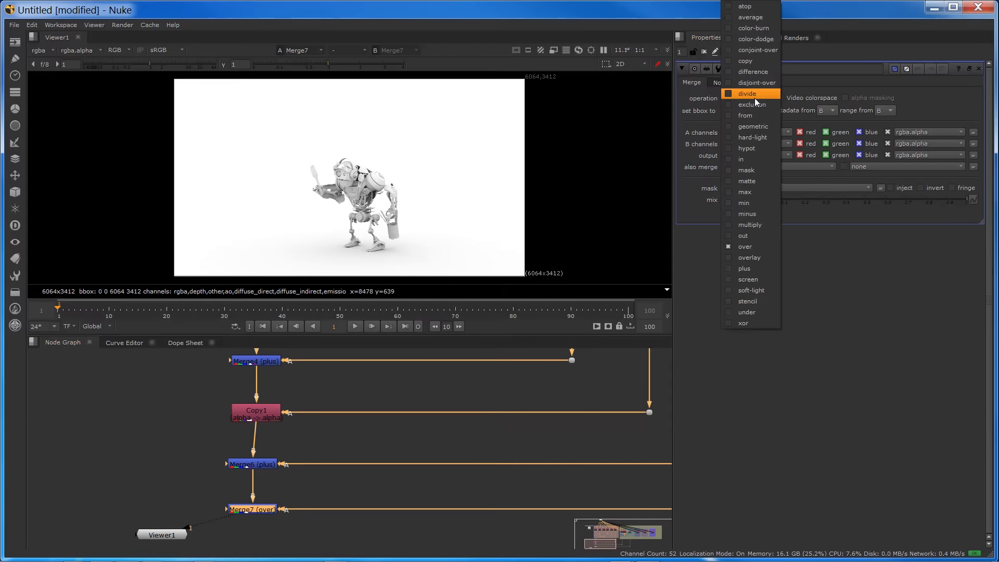
click(739, 225)
scroll(377, 246, up, 5)
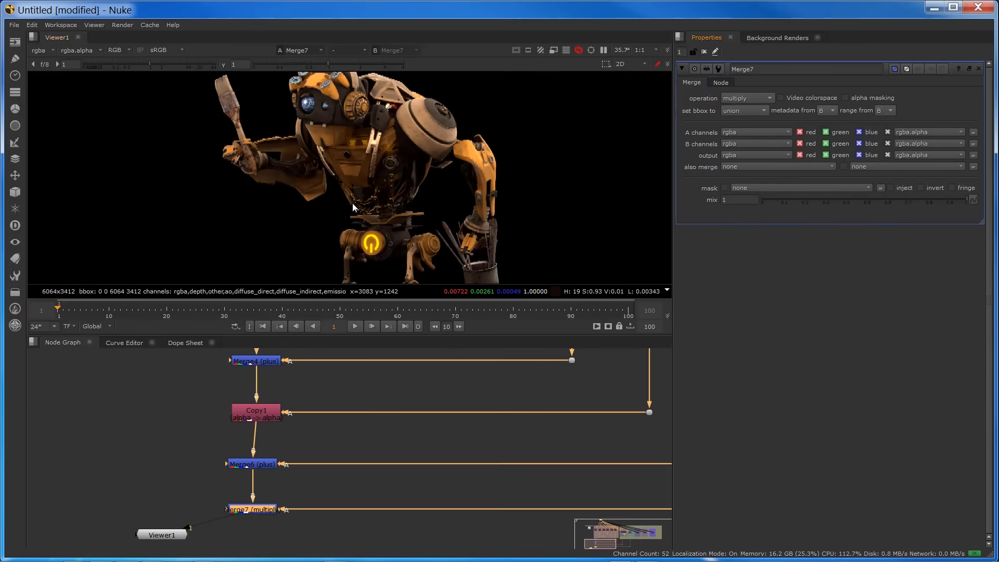
middle_drag(374, 184, 360, 234)
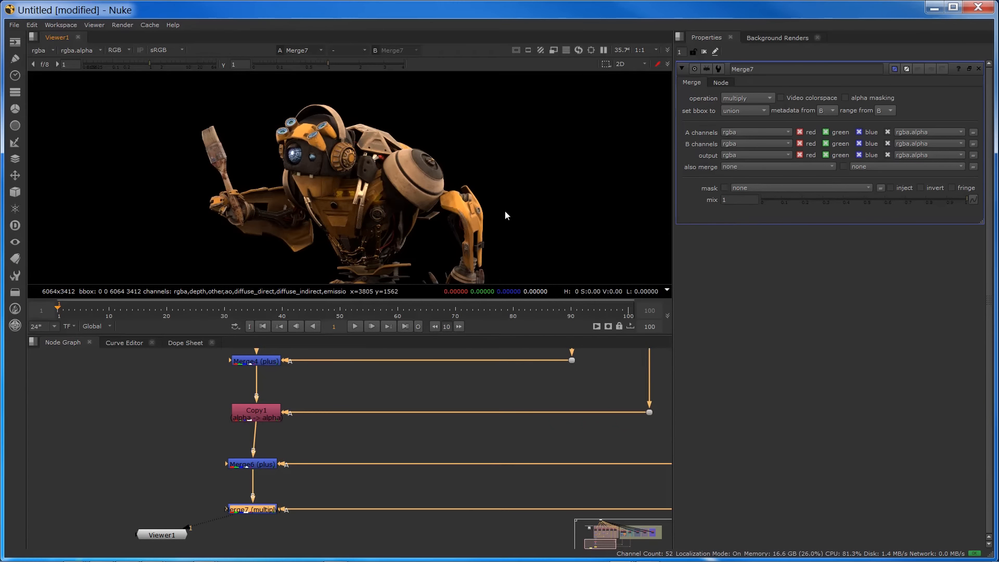
Examine the AO pass's branch and its connection to the multiply Merge in the node graph.
scroll(577, 429, down, 3)
middle_drag(576, 429, 196, 477)
middle_drag(668, 442, 396, 509)
middle_drag(379, 454, 415, 488)
scroll(420, 470, up, 3)
middle_drag(151, 536, 646, 423)
middle_drag(123, 490, 400, 447)
middle_drag(352, 508, 353, 445)
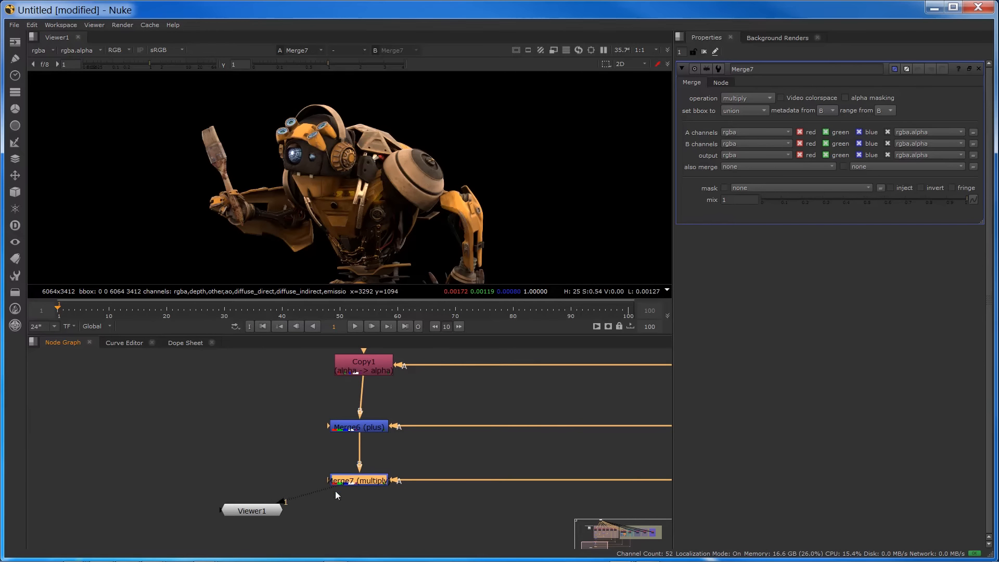
Toggle the multiply merge off and on to compare its effect on the robot, and test its mix slider.
key(d)
key(d)
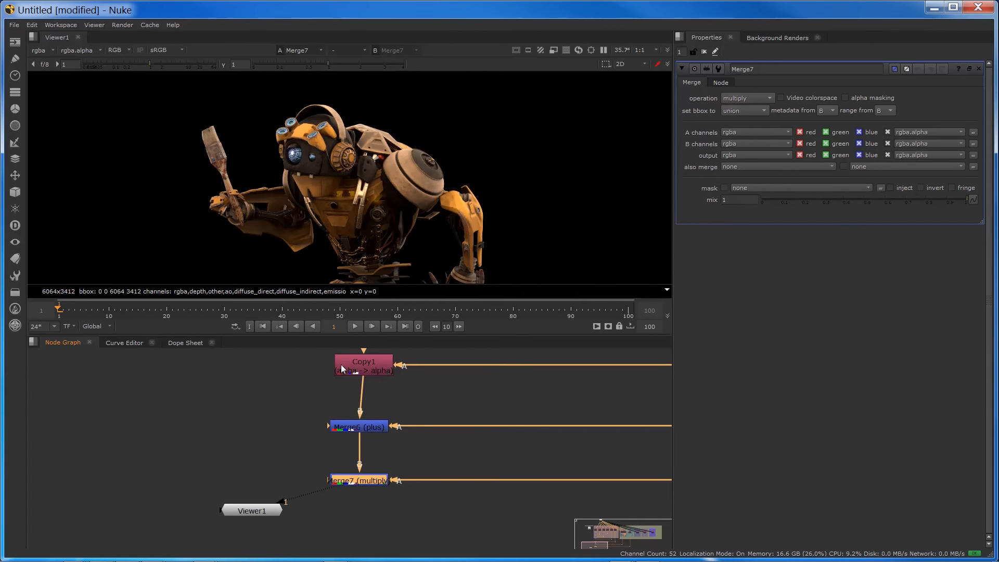
scroll(316, 258, up, 3)
key(d)
key(d)
key(d)
key(d)
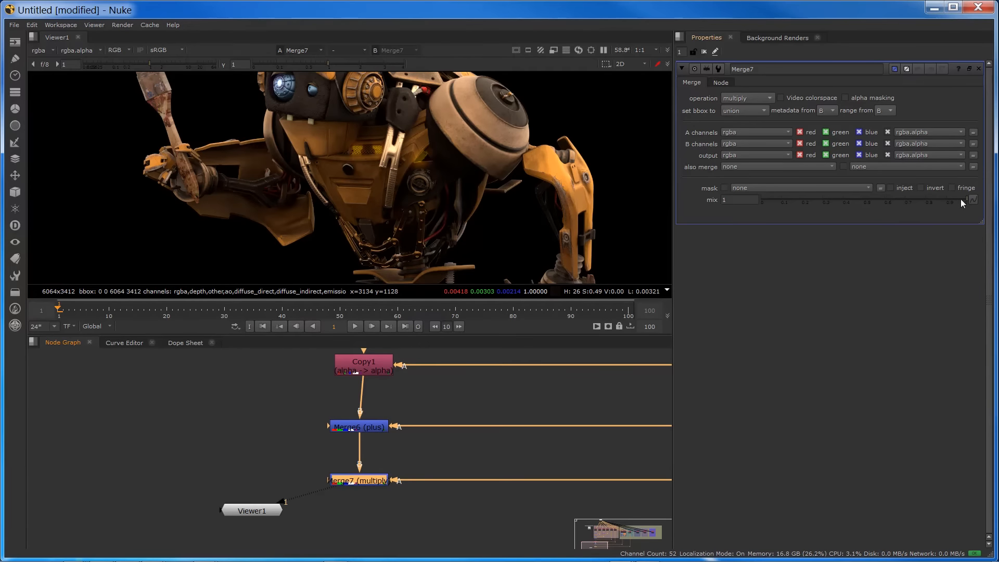
drag(961, 199, 998, 208)
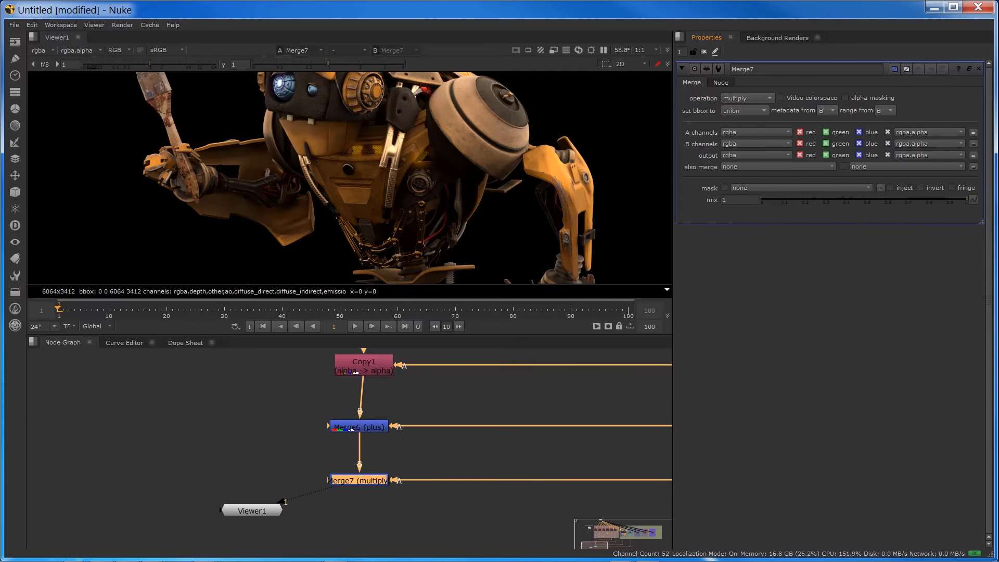
Add a ColorCorrect node after the AO pass's Shuffle and place it slightly below that Shuffle.
scroll(414, 397, down, 3)
mouse_move(414, 397)
middle_down()
mouse_move(327, 452)
mouse_move(100, 467)
middle_up()
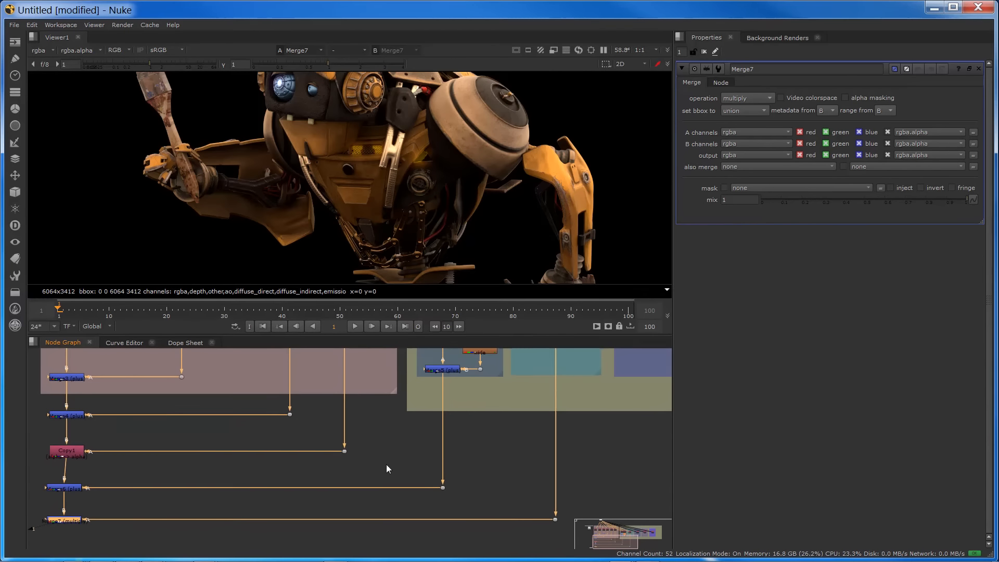
middle_drag(386, 464, 183, 500)
middle_drag(401, 435, 425, 521)
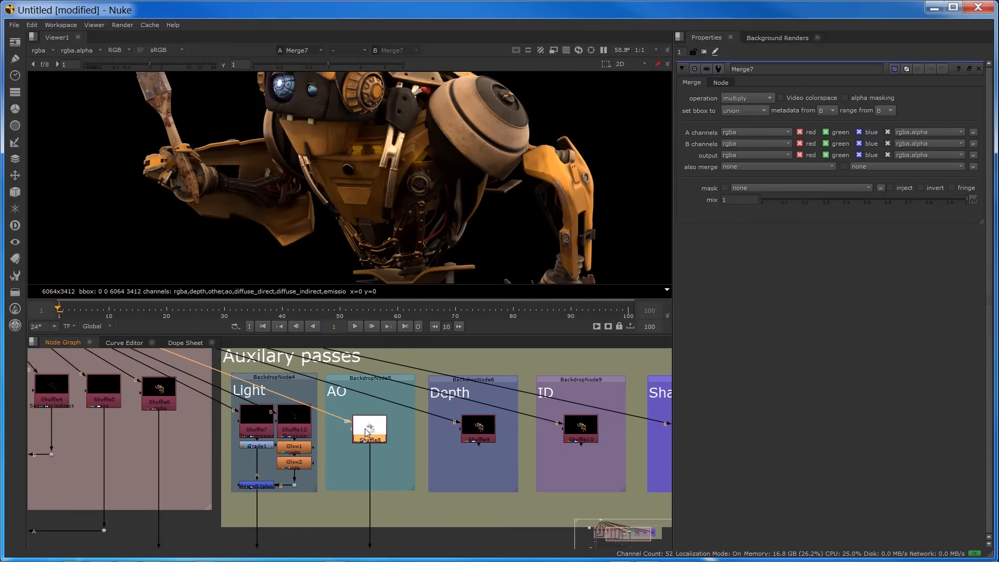
key(c)
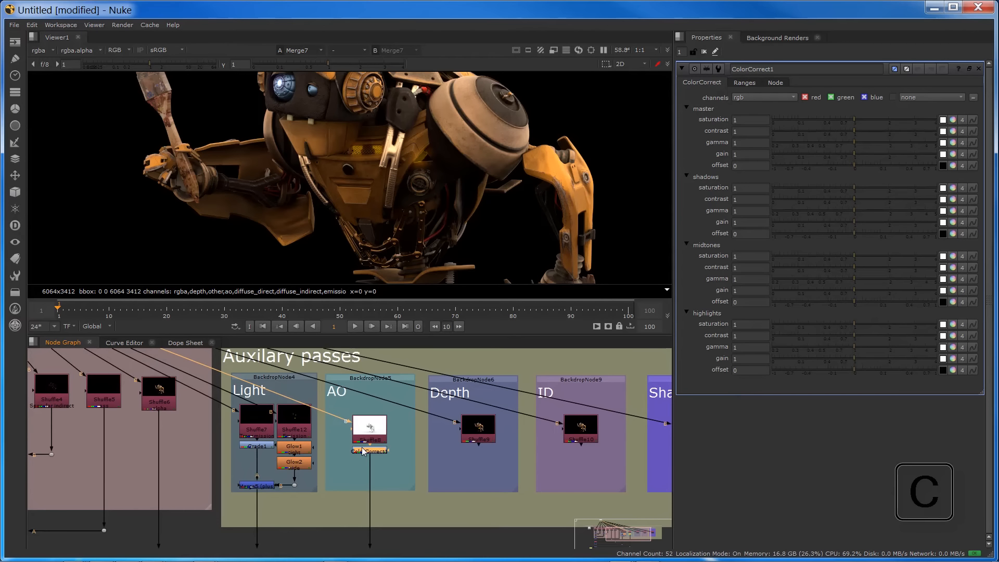
drag(363, 454, 367, 467)
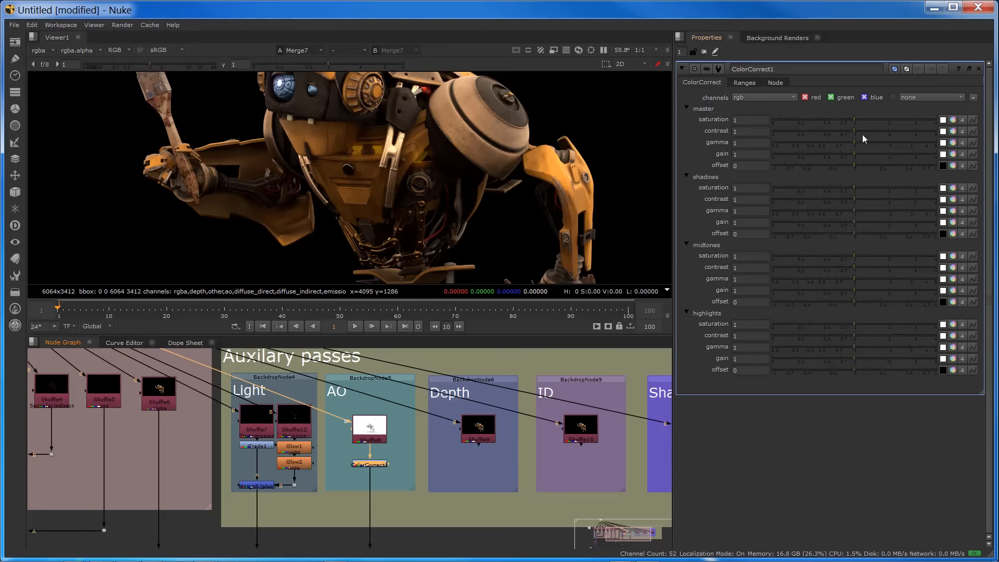
Set the master gamma of the AO pass's ColorCorrect node to 4.
drag(859, 140, 923, 154)
drag(753, 142, 635, 145)
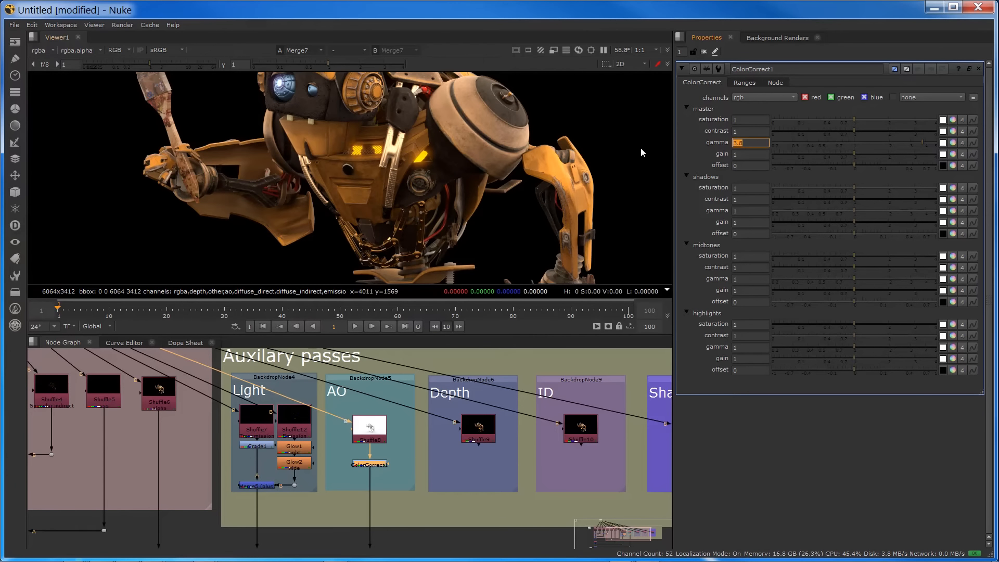
text(4)
key(Return)
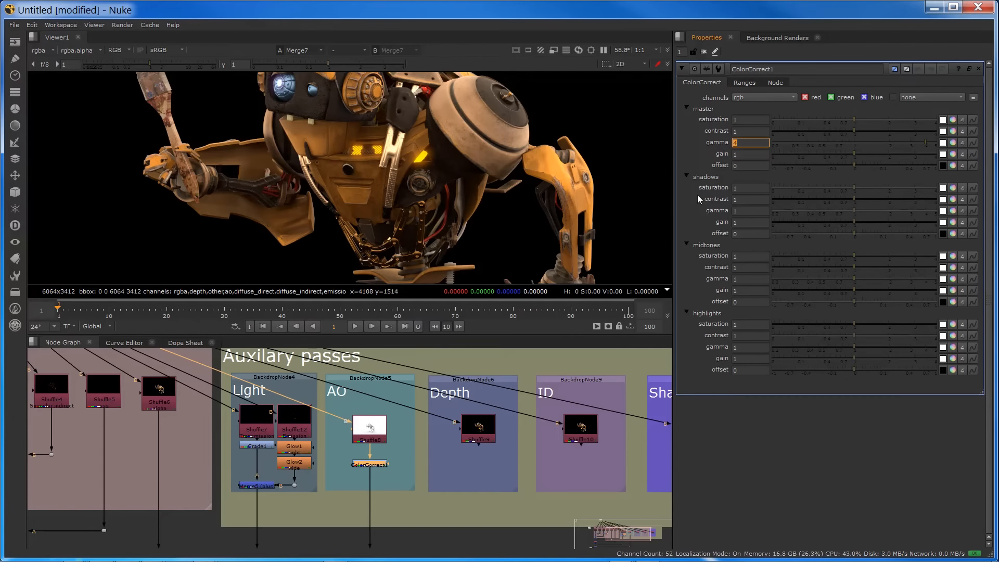
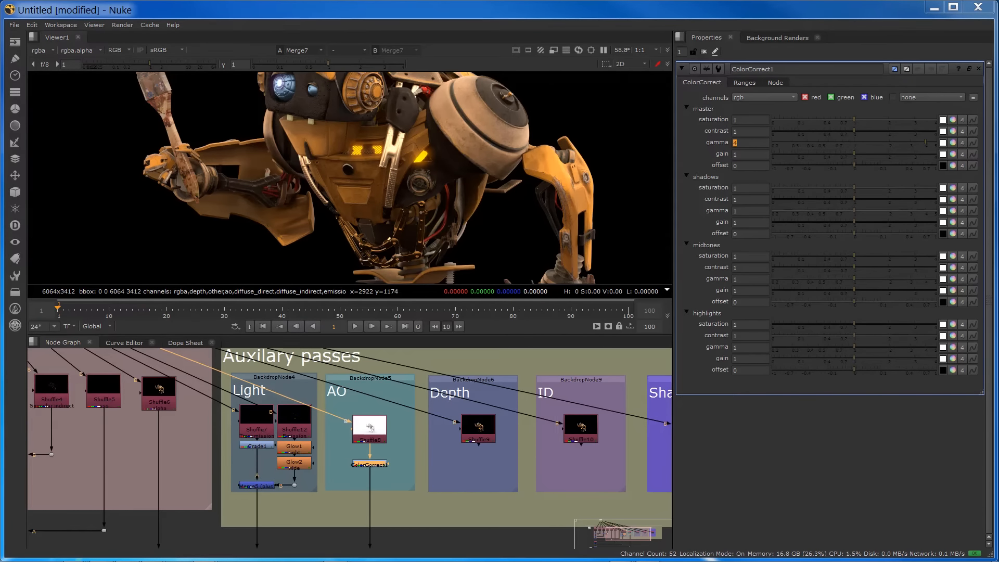
Set the Depth pass's Shuffle to read the depth layer and route depth.Z into rgba.alpha.
double_click(479, 427)
click(752, 126)
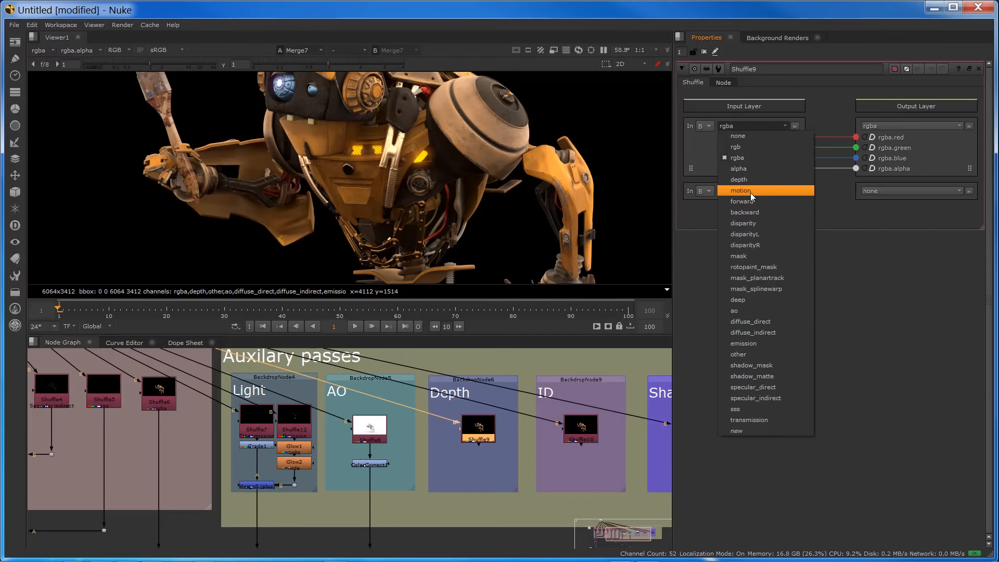
click(750, 182)
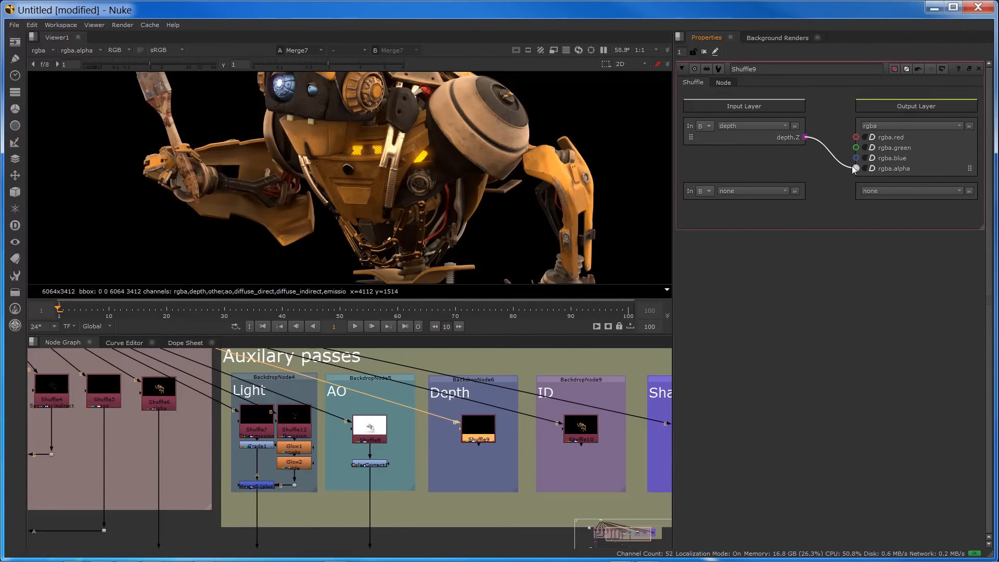
drag(851, 166, 856, 168)
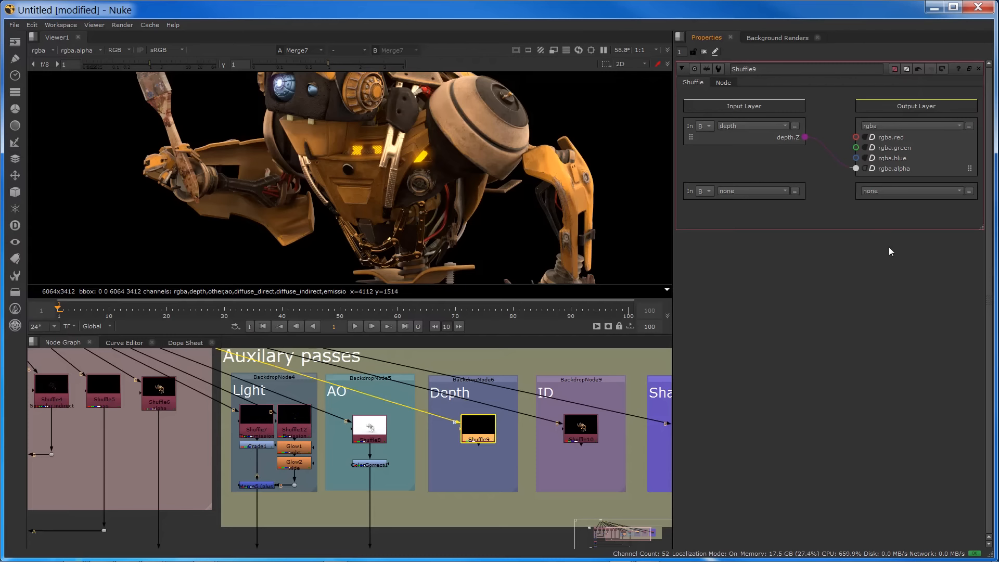
drag(481, 434, 475, 424)
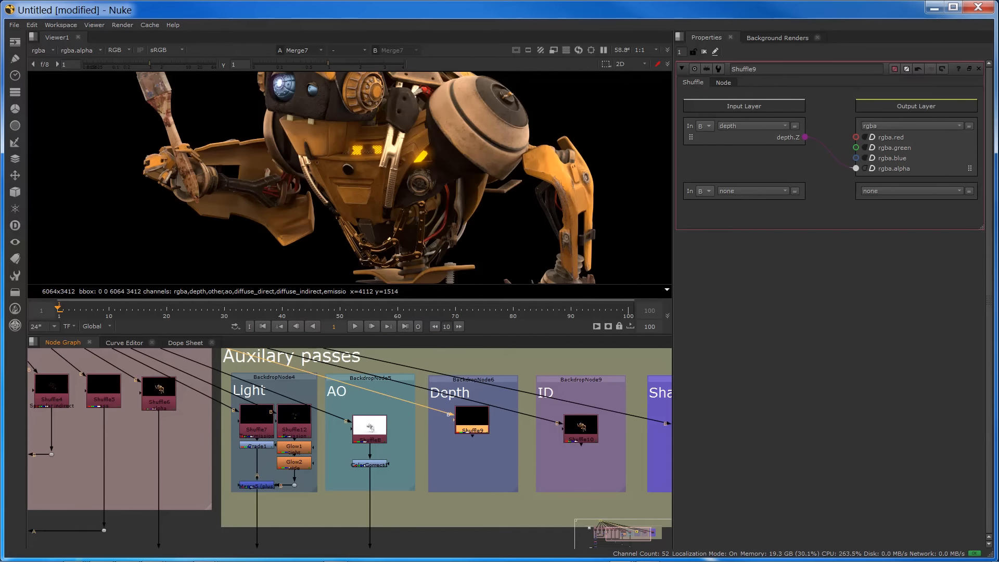
Add a Copy node fed by the ID pass's Shuffle and attach it below the multiply merge.
middle_drag(514, 476, 437, 474)
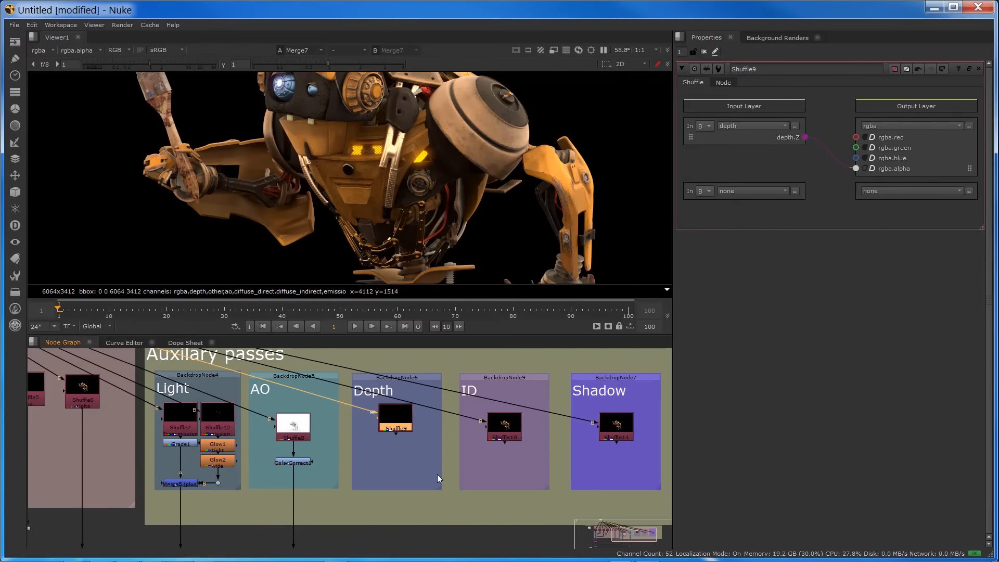
click(519, 426)
middle_drag(519, 425, 622, 441)
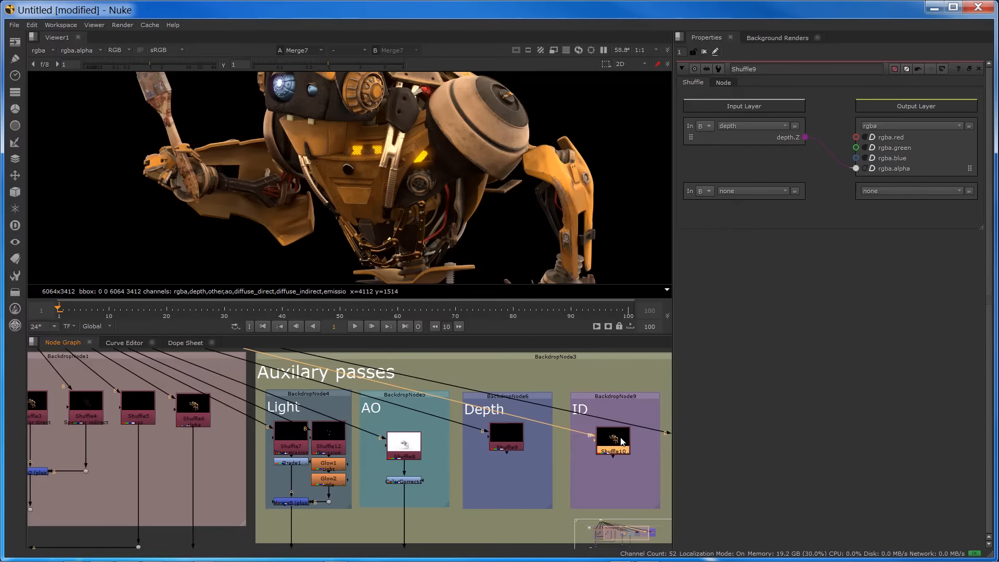
key(k)
drag(654, 441, 206, 534)
middle_drag(163, 523, 346, 347)
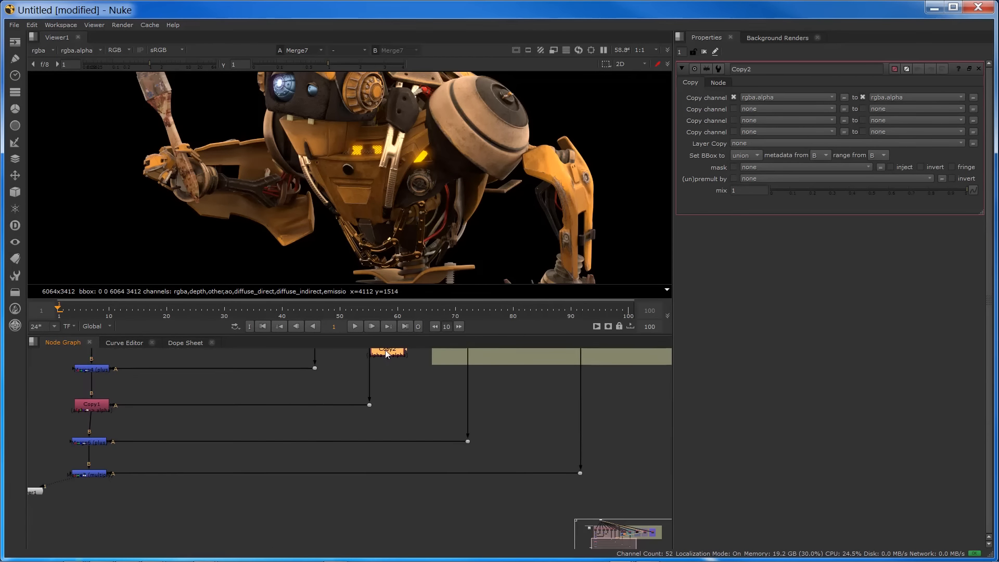
drag(386, 351, 89, 463)
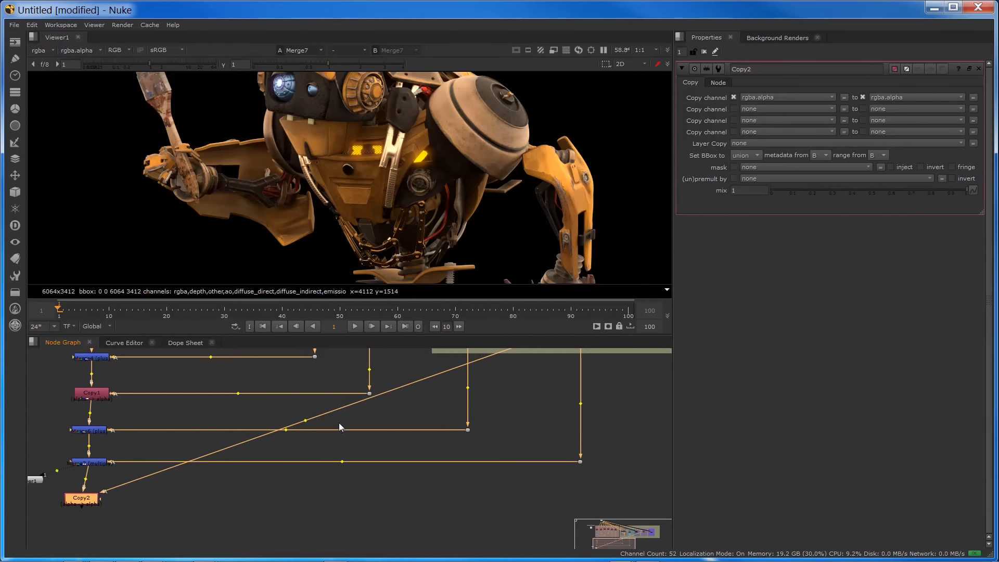
Add a dot to the new Copy node's A connection directly below the ID Shuffle, and align the Copy node under the merge.
ctrl+drag(306, 420, 645, 494)
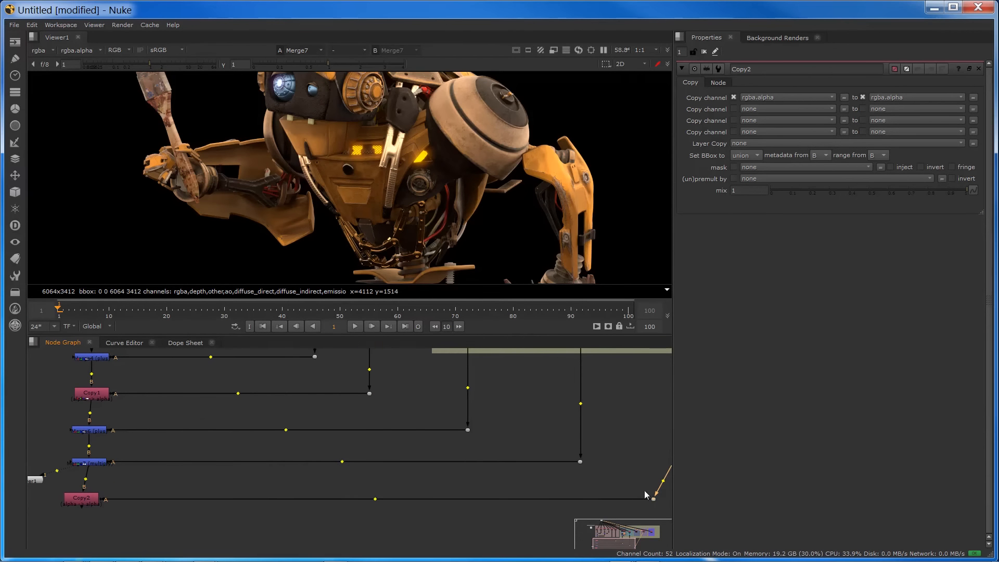
scroll(629, 478, down, 3)
middle_drag(617, 477, 398, 483)
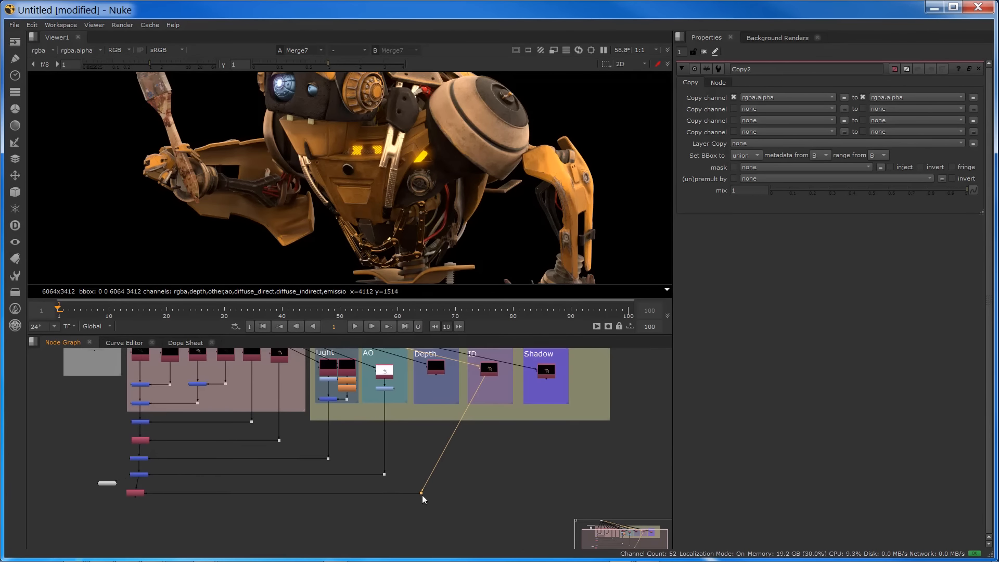
drag(421, 493, 489, 493)
click(141, 492)
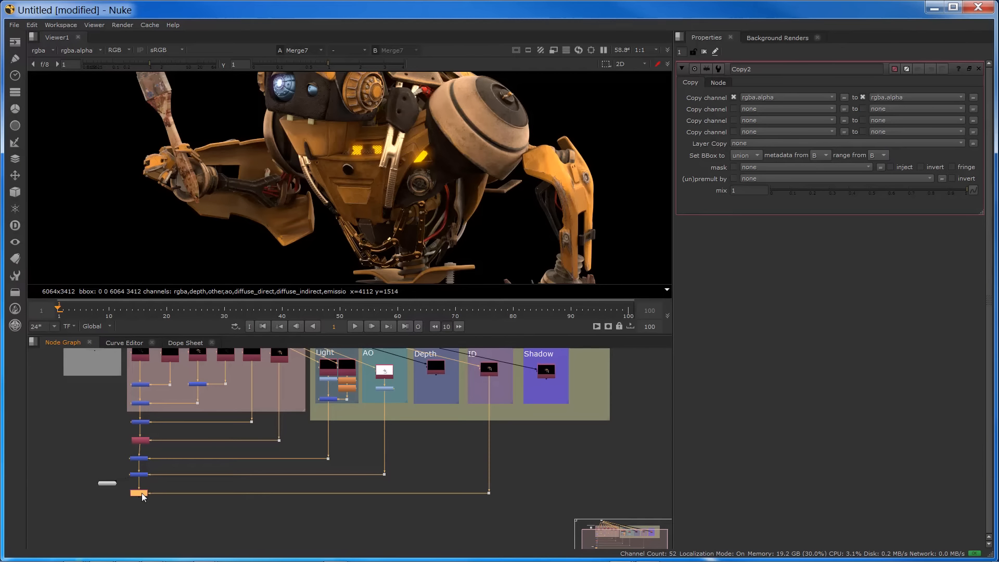
Set the new Copy node to copy channel depth.Z to depth.Z.
click(780, 95)
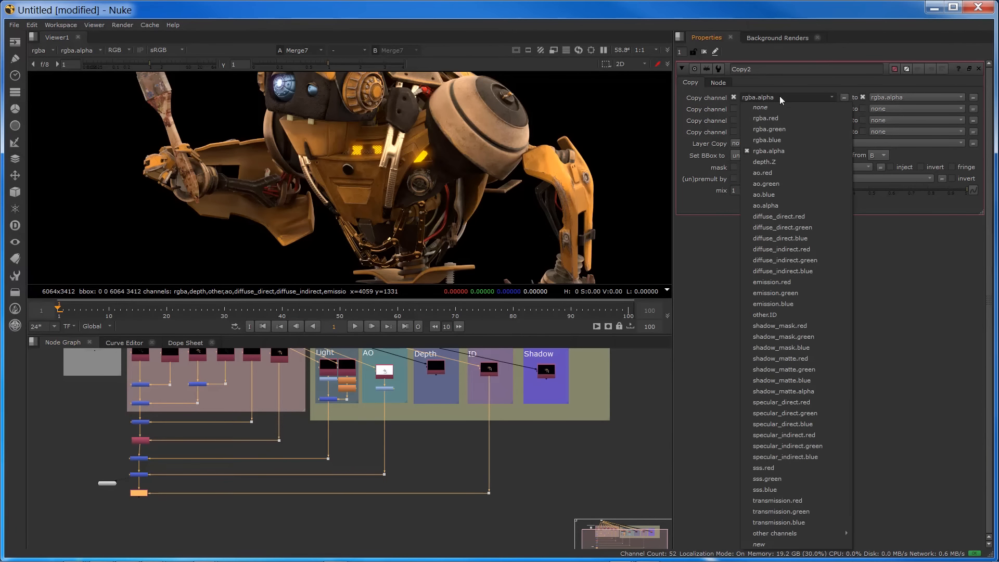
click(776, 159)
click(893, 94)
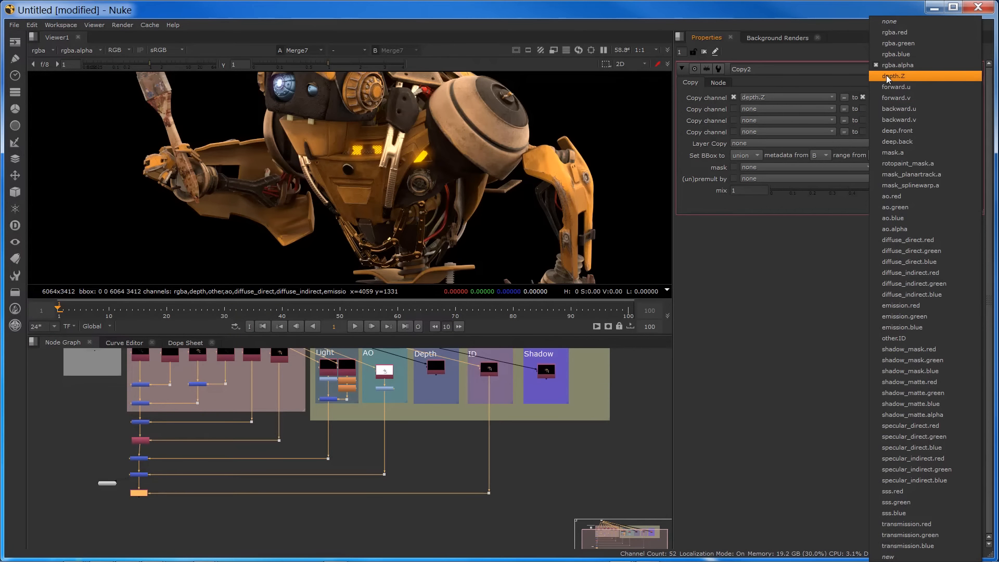
click(888, 77)
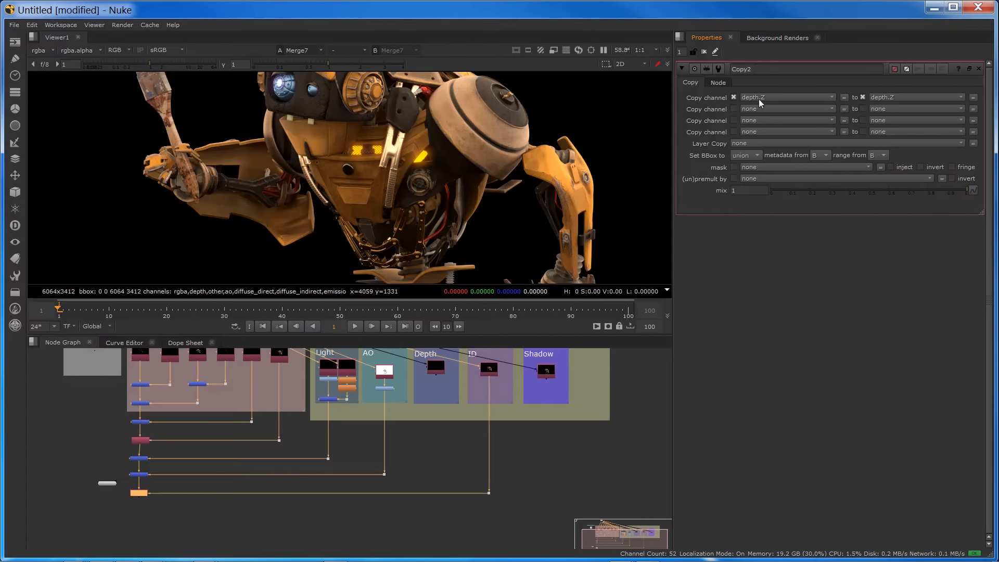
Label the ID pass's Shuffle node "z".
middle_drag(501, 366, 433, 415)
scroll(414, 419, up, 4)
double_click(417, 418)
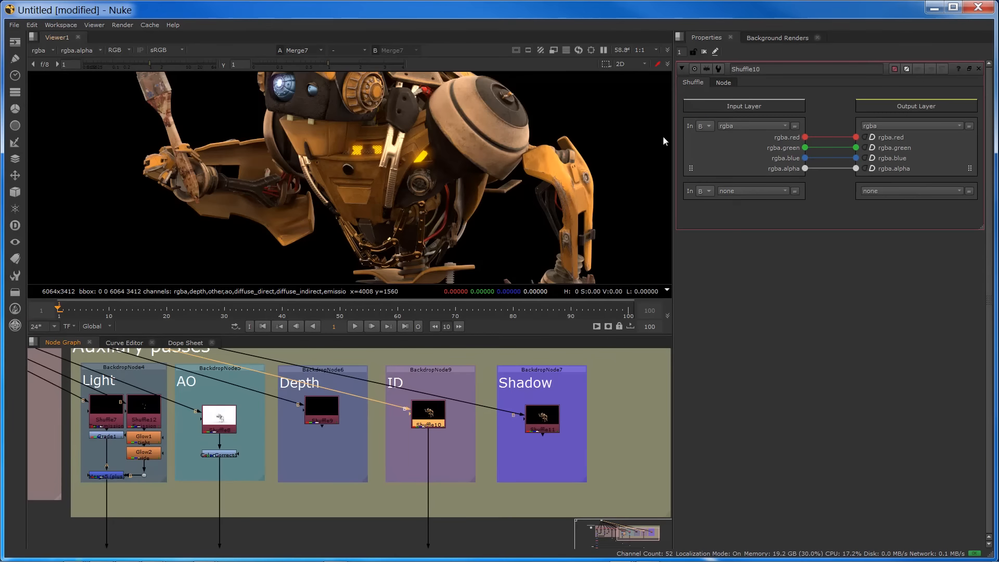
click(725, 84)
click(753, 115)
text(z)
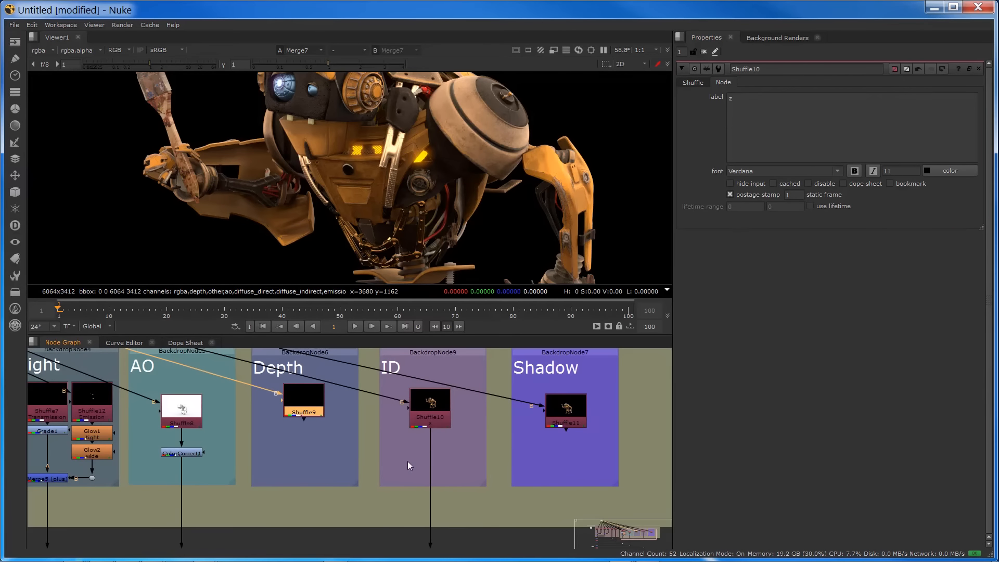
Reconnect the Copy node's A input from the ID Shuffle to the Depth Shuffle and move its dot beneath the Depth Shuffle.
scroll(408, 463, down, 2)
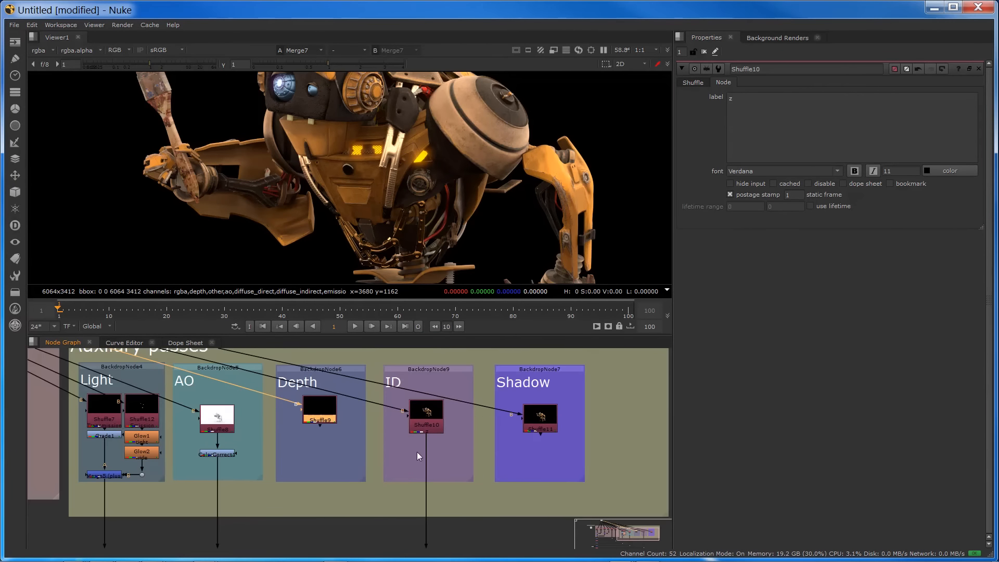
drag(426, 438, 329, 430)
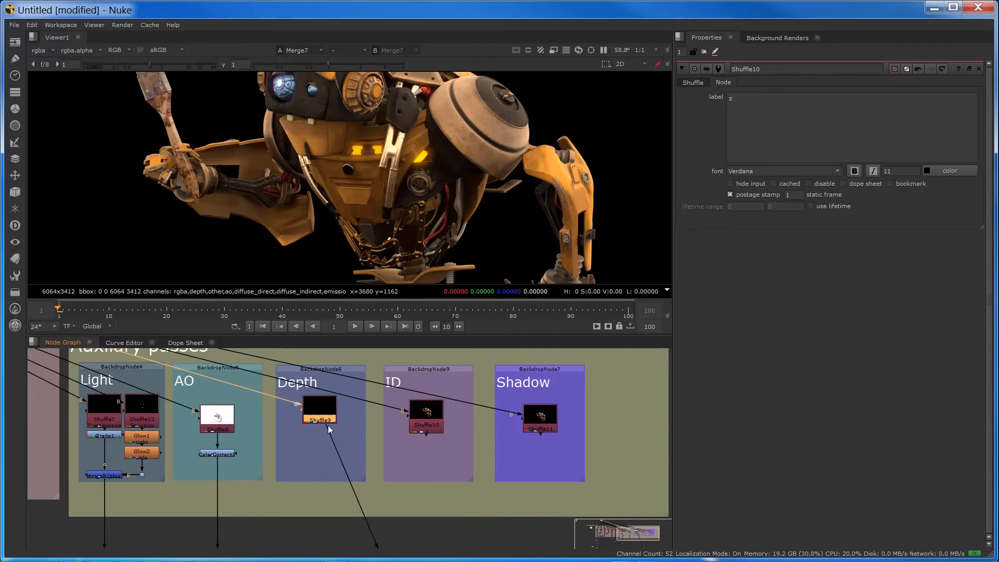
scroll(338, 452, down, 3)
middle_drag(313, 483, 314, 407)
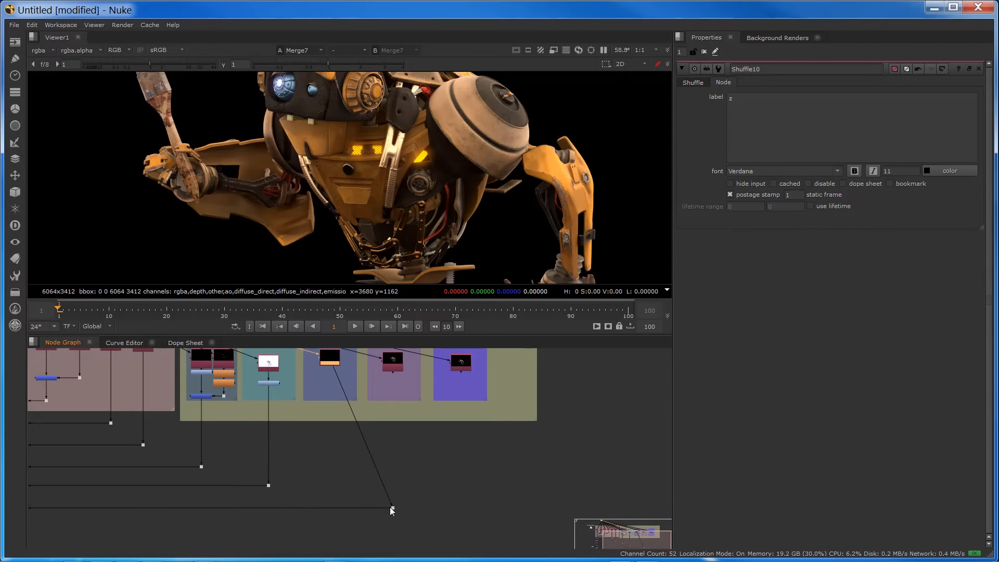
drag(394, 509, 330, 505)
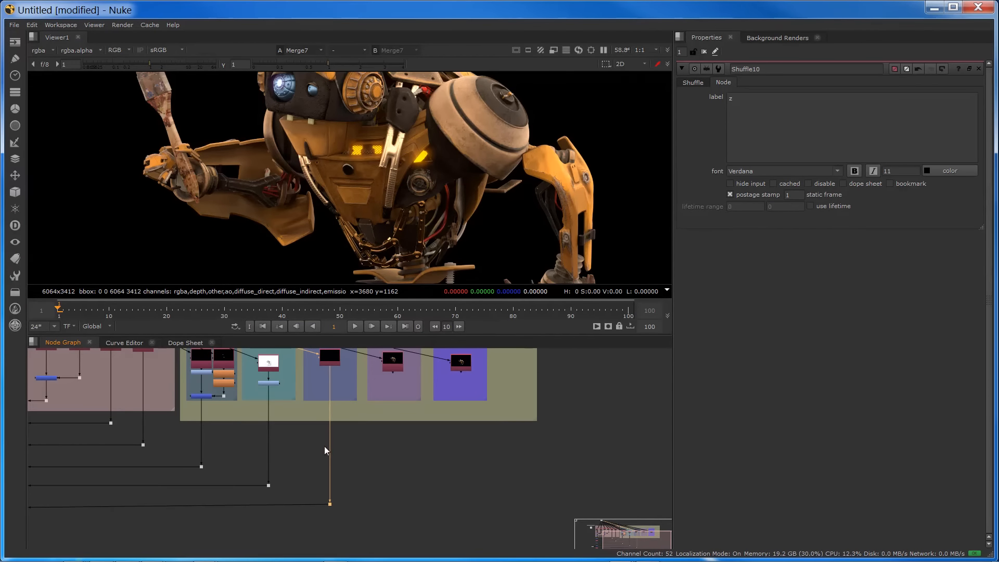
Label the Depth pass's Shuffle node "z".
middle_drag(325, 385, 327, 442)
scroll(327, 442, up, 3)
middle_drag(345, 355, 353, 399)
click(351, 408)
double_click(343, 433)
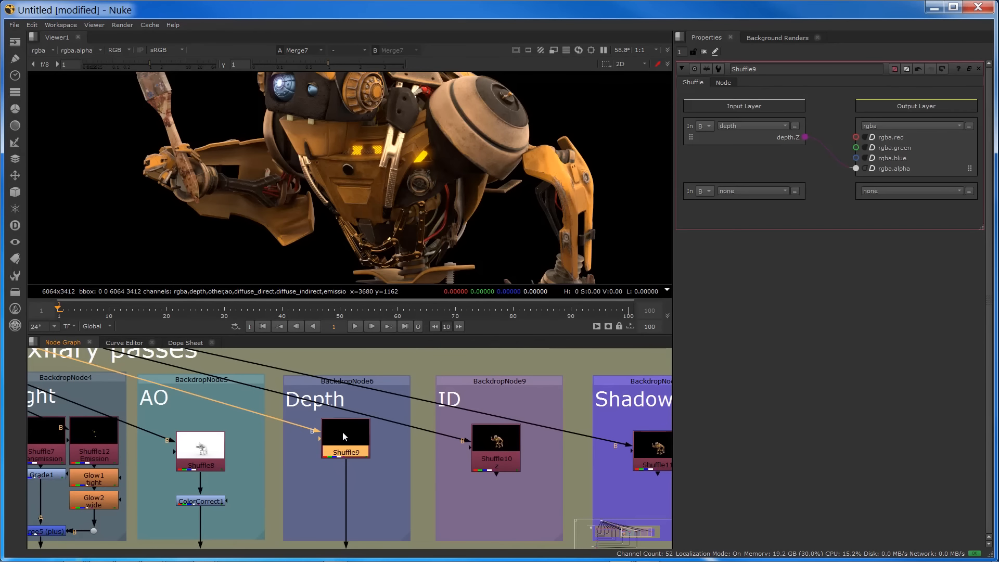
click(724, 82)
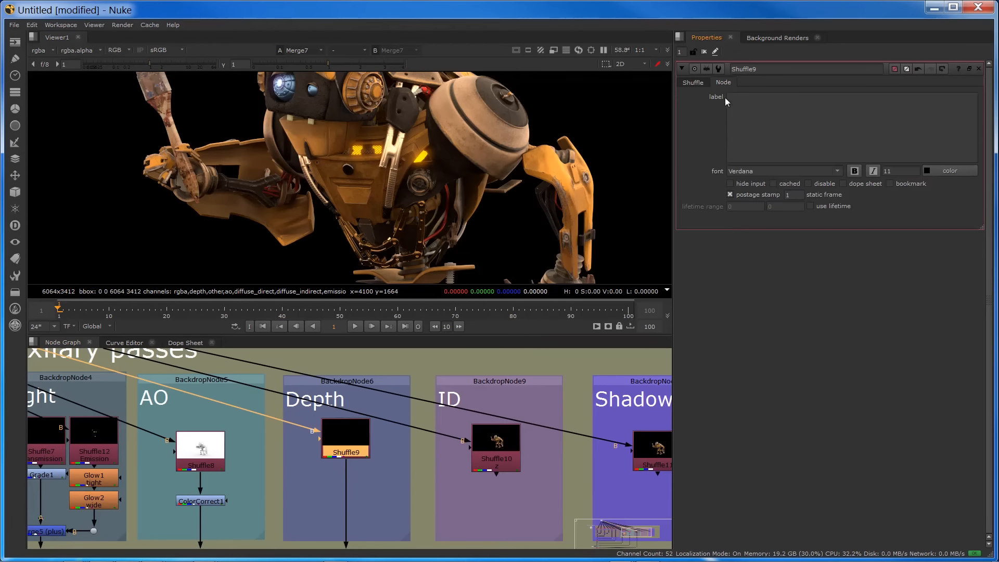
text(z)
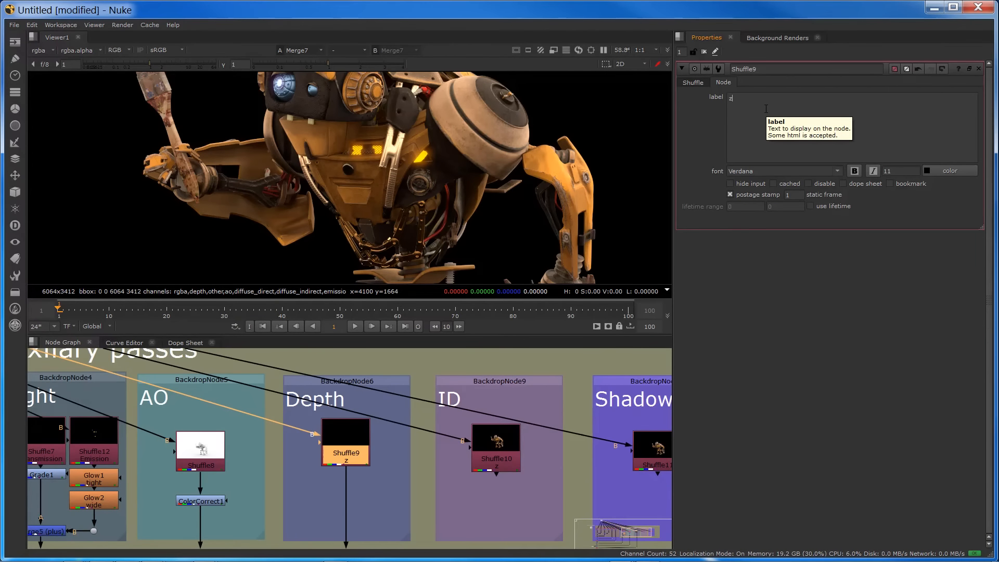
Change the label of the ID pass's Shuffle node to "ID".
double_click(496, 447)
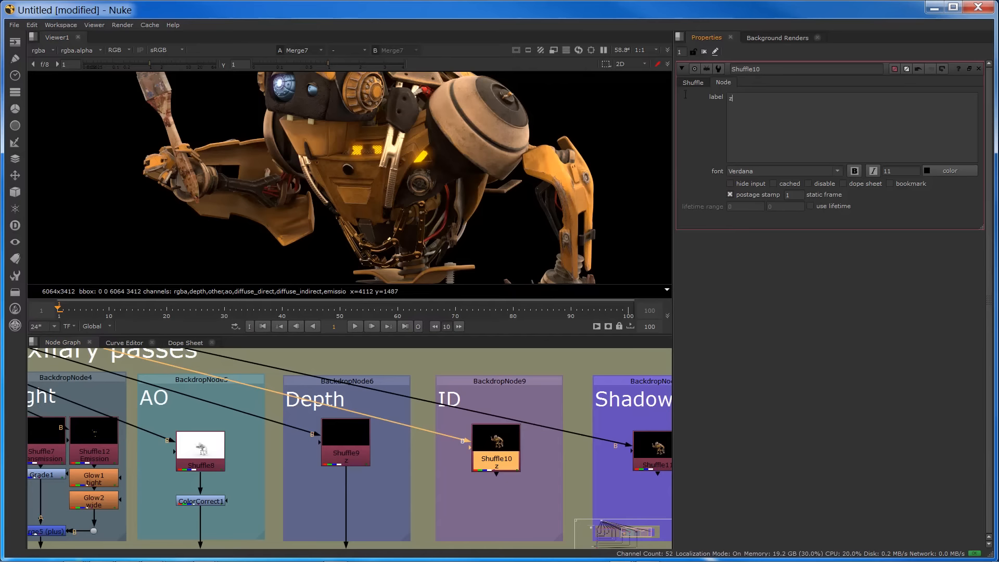
text(ID)
key(Return)
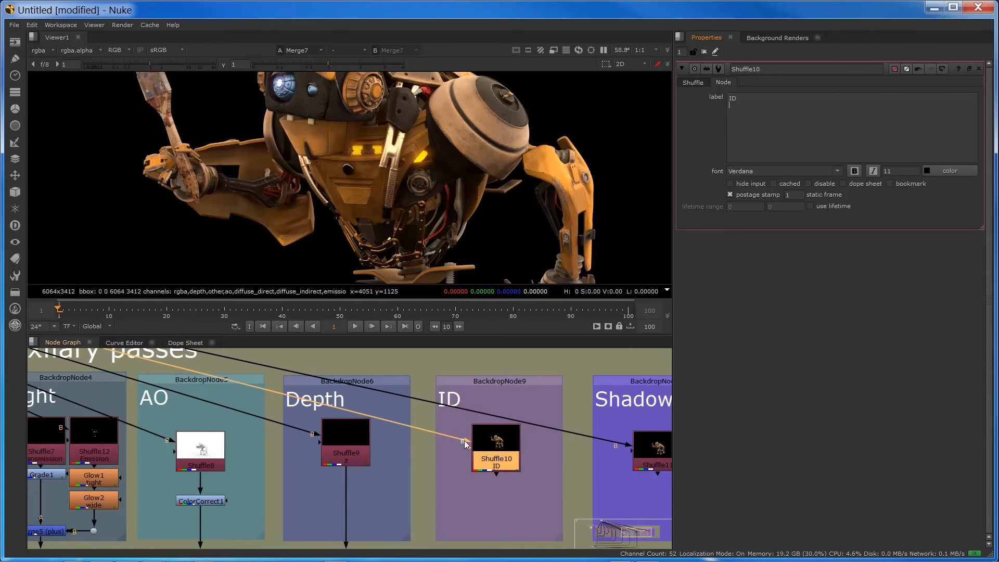
Delete the ID pass's Shuffle node and load Roborez_MergedAOVs_ID.exr as a Read node in the ID backdrop.
key(Delete)
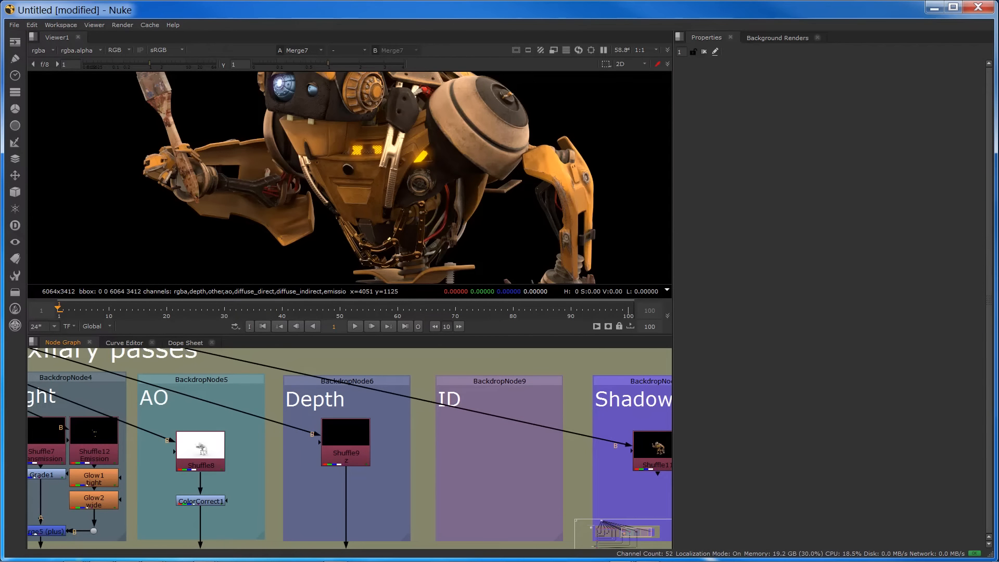
drag(998, 411, 499, 450)
scroll(440, 473, down, 2)
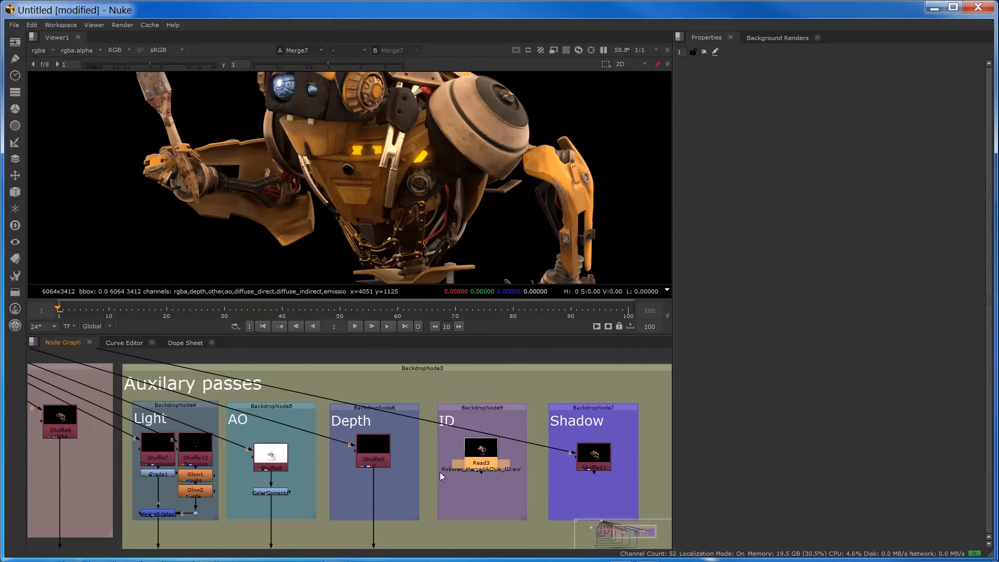
View the output of the depth Copy node at the end of the chain, with the whole image framed.
middle_drag(338, 527, 516, 385)
middle_drag(293, 455, 533, 443)
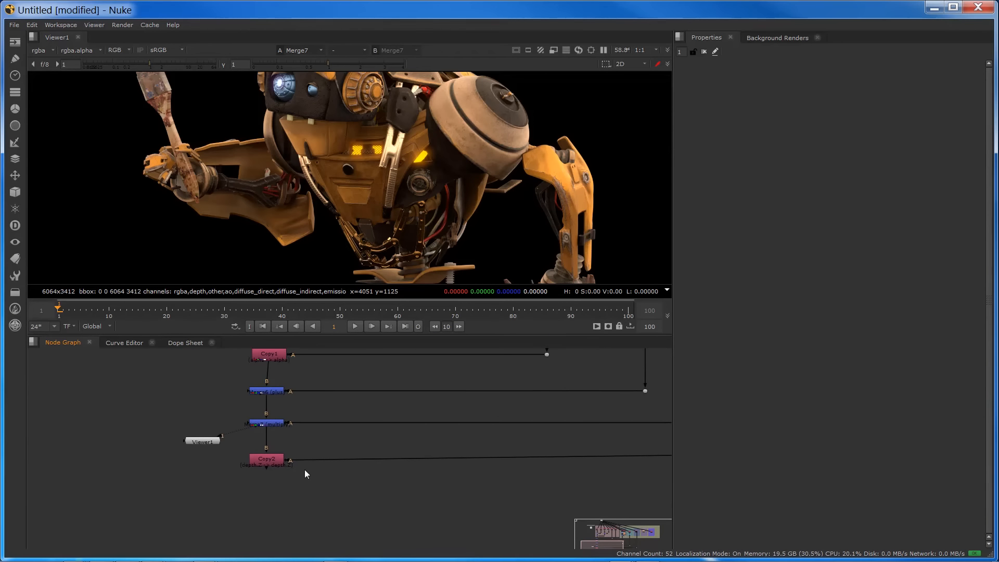
click(267, 464)
key(1)
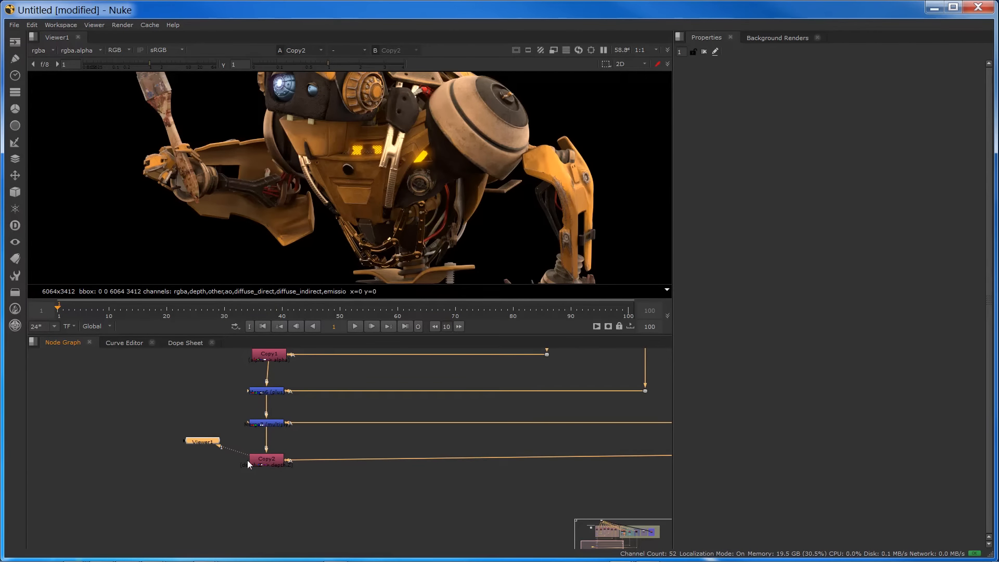
key(f)
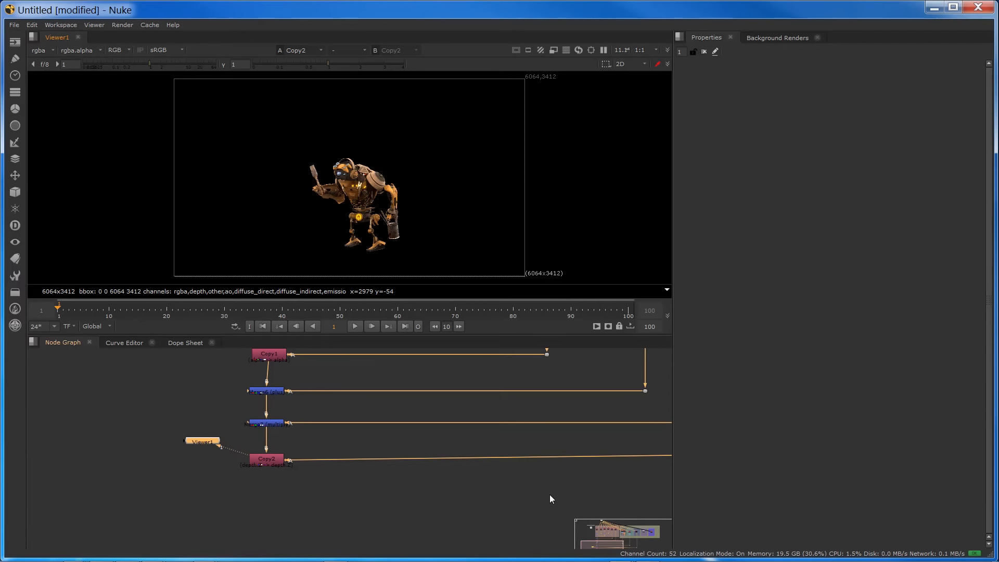
Add a Shuffle node under the ID Read node, name it "R" and colour its tile red.
middle_drag(584, 493, 388, 505)
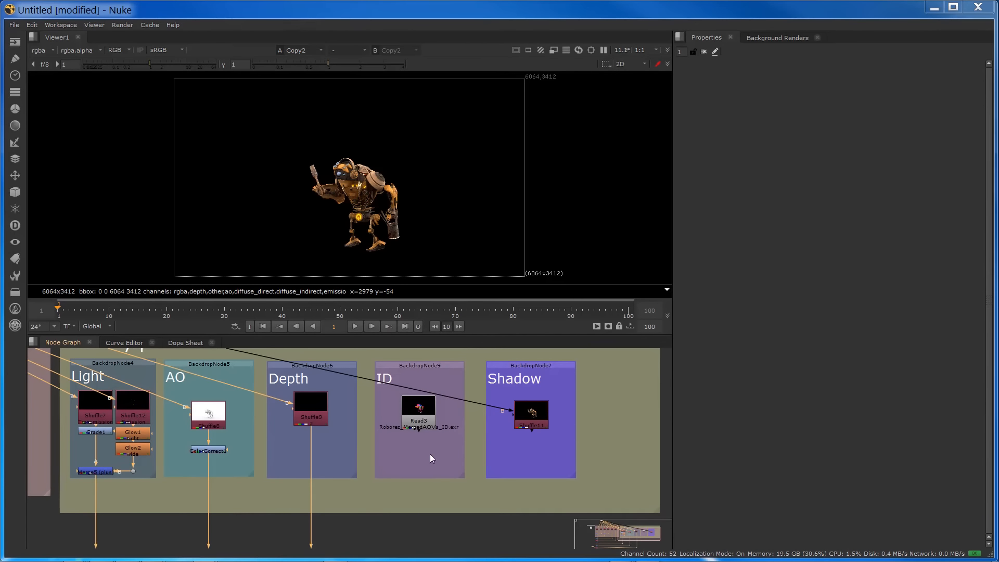
scroll(430, 454, up, 2)
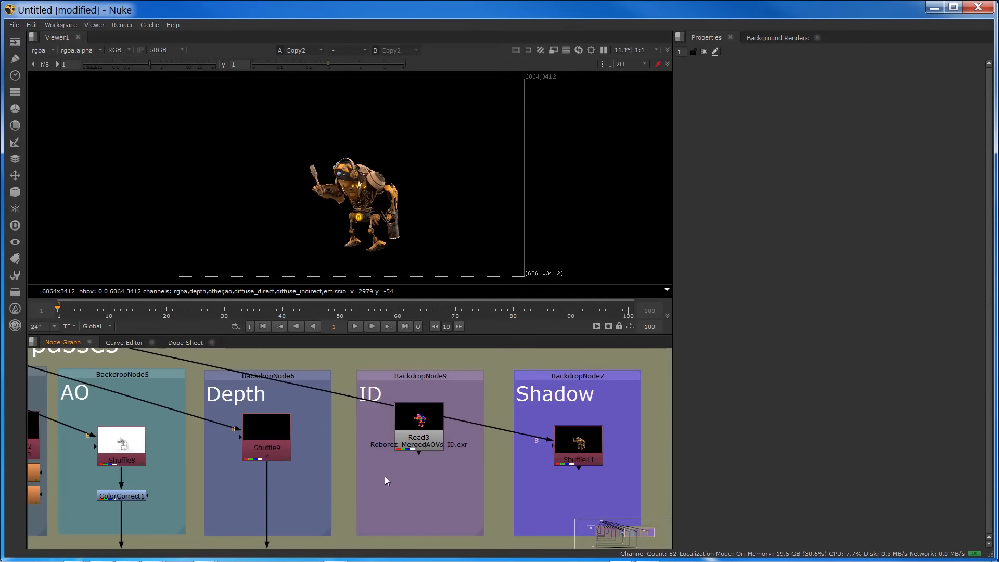
key(Tab)
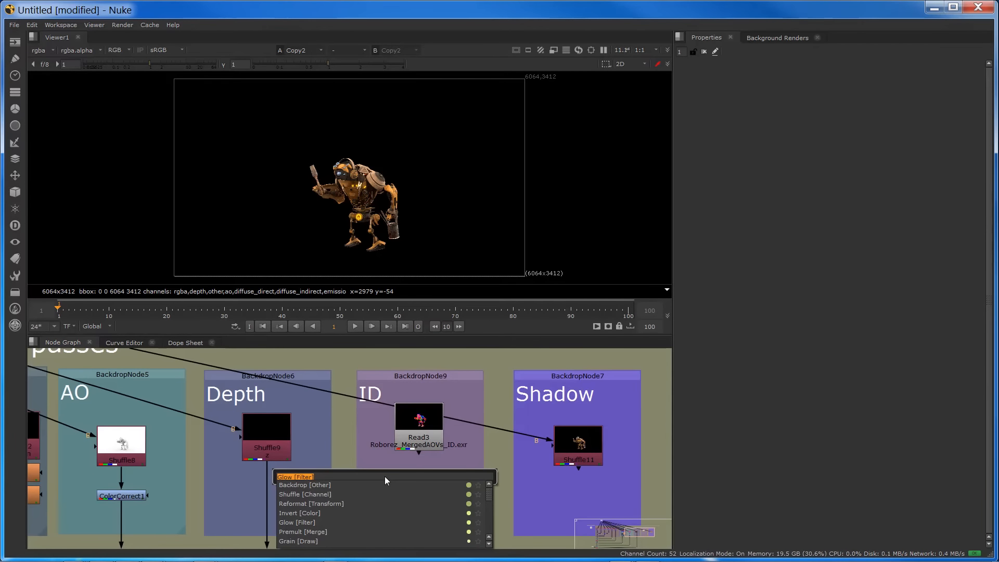
text(shuffle)
key(Return)
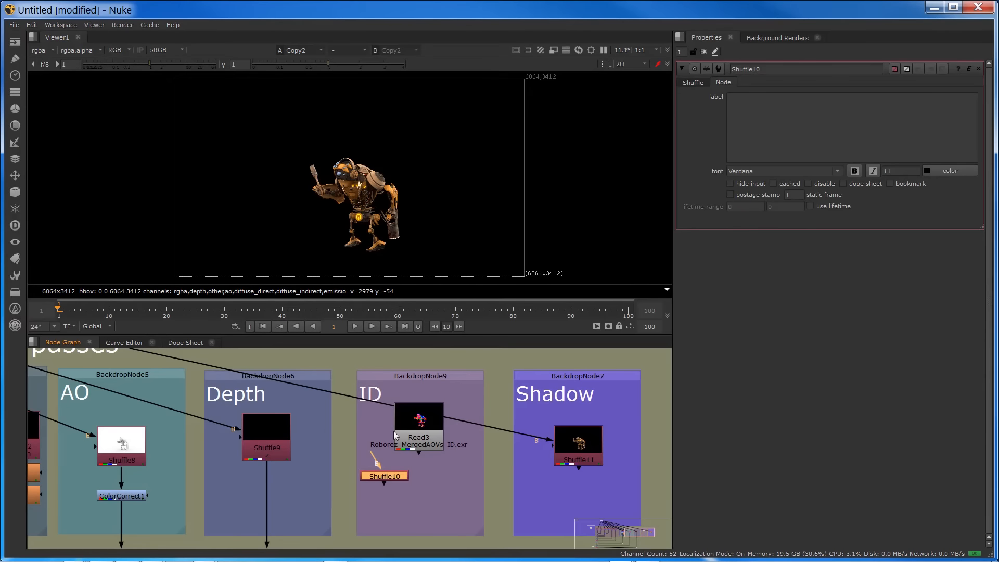
text(nR)
click(894, 70)
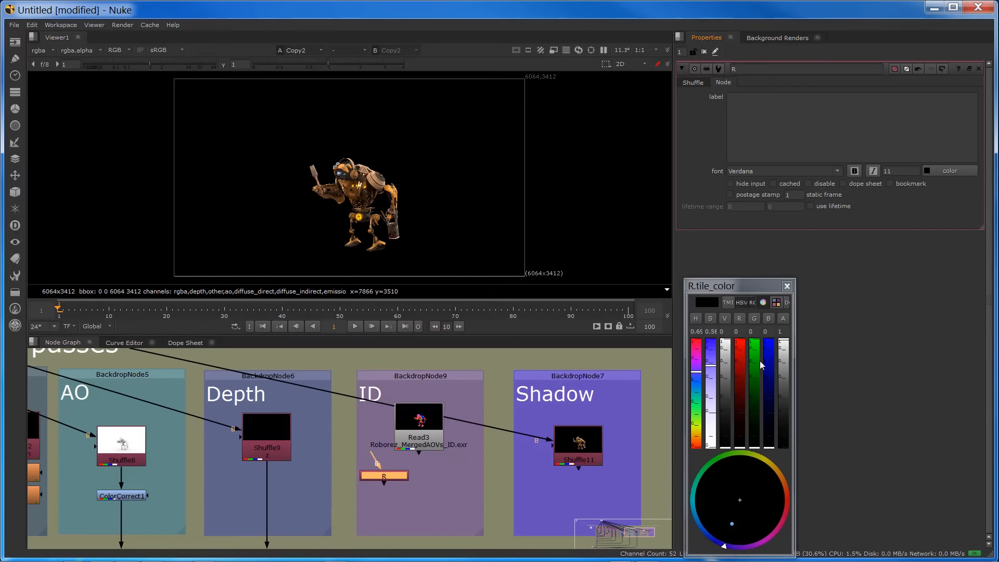
drag(741, 396, 751, 300)
Widen the ID backdrop and shift the Shadow backdrop aside to make room for it.
click(400, 487)
drag(487, 536, 510, 535)
drag(601, 376, 635, 375)
click(524, 534)
drag(523, 535, 549, 533)
Add a second Shuffle node beside R in the ID backdrop, name it "G" and colour its tile green.
click(474, 504)
key(Tab)
text(sh)
key(Return)
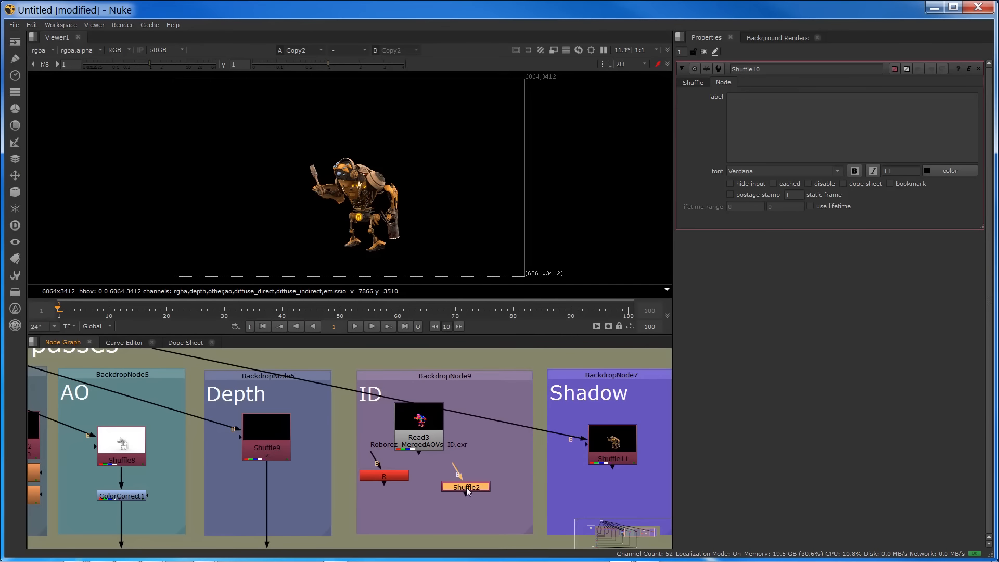
double_click(781, 70)
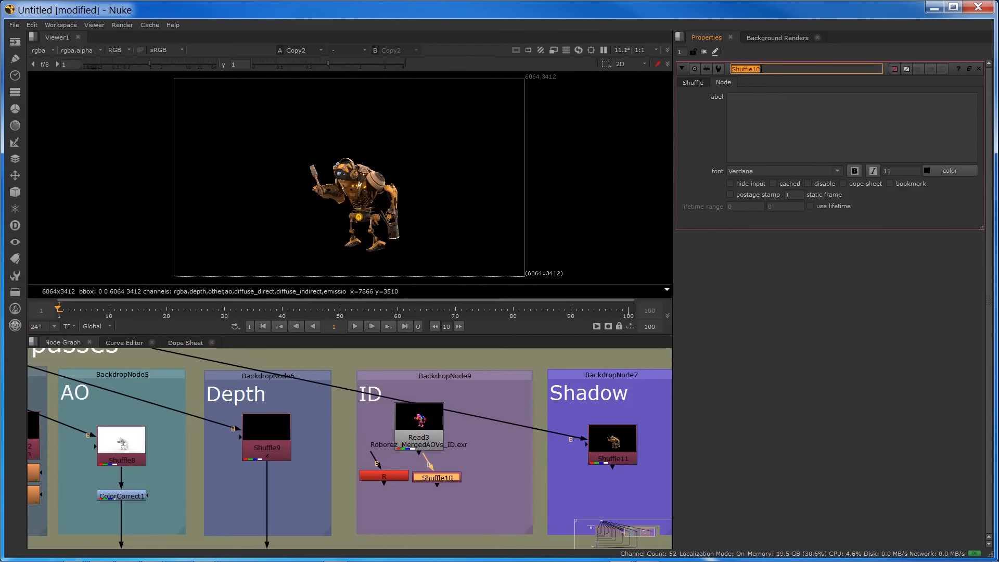
text(G)
click(896, 69)
drag(752, 390, 754, 301)
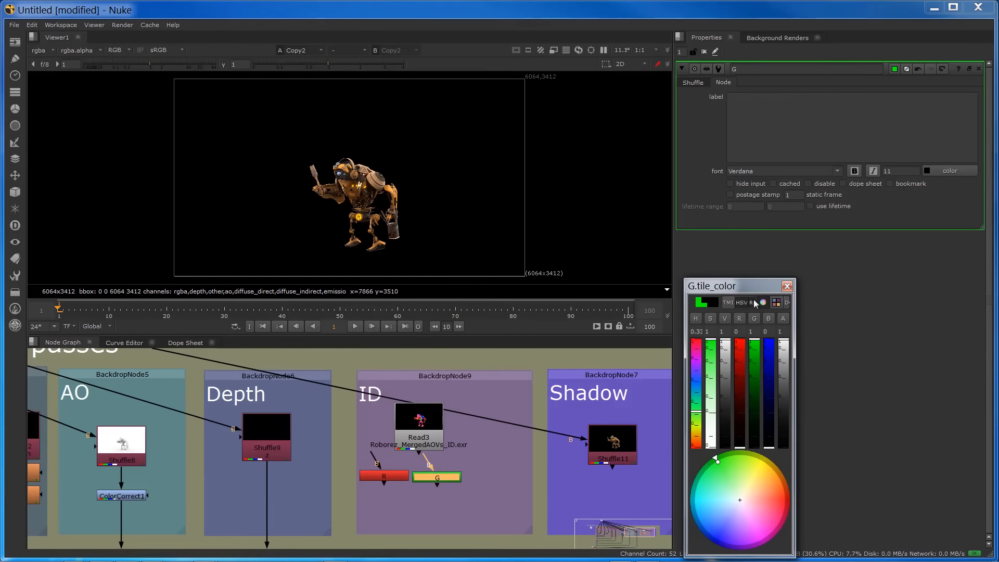
Add a third Shuffle node beside G in the ID backdrop, name it "B" and colour its tile blue.
click(485, 499)
key(Tab)
text(sh)
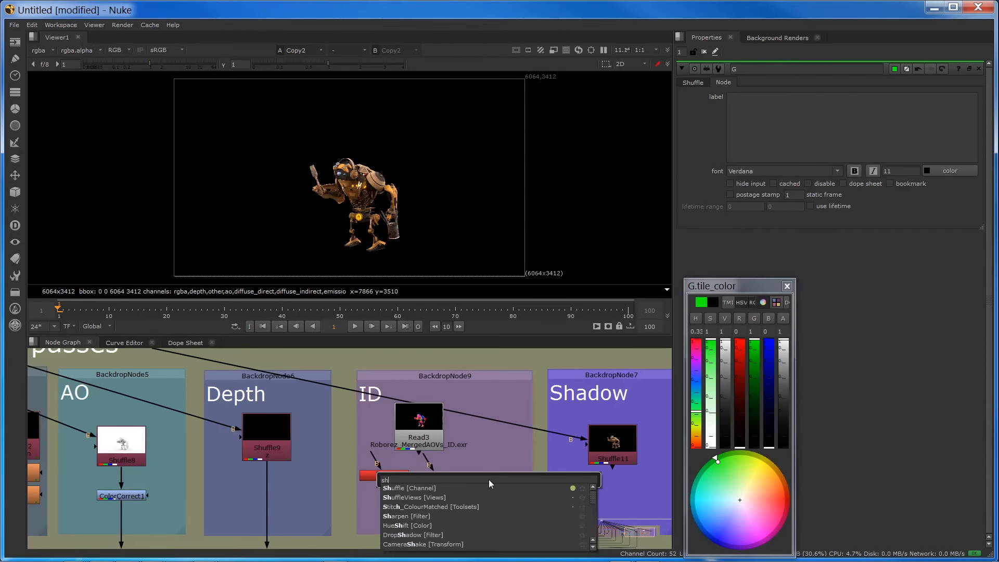
key(Return)
double_click(781, 69)
text(B)
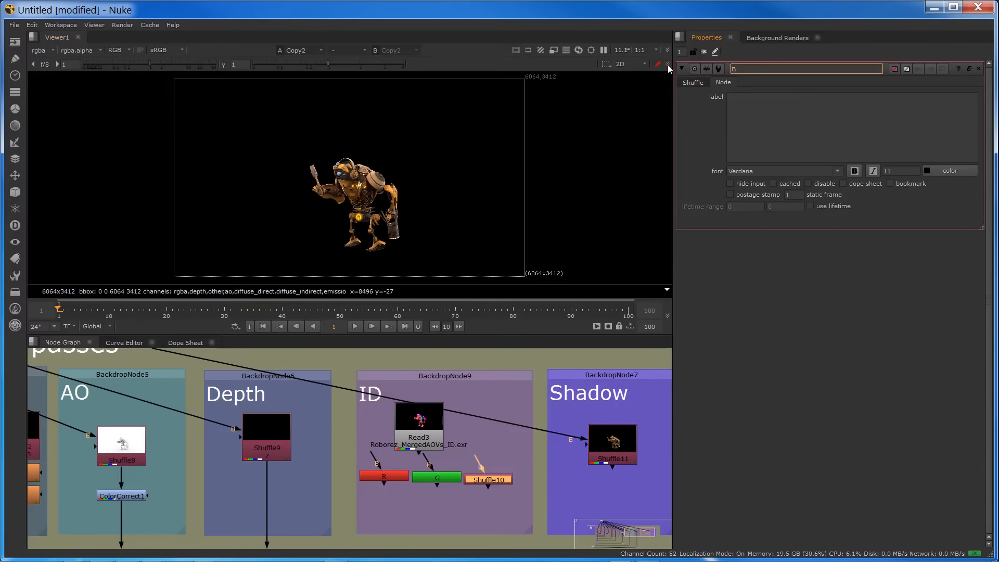
click(895, 69)
drag(771, 372, 770, 318)
click(499, 523)
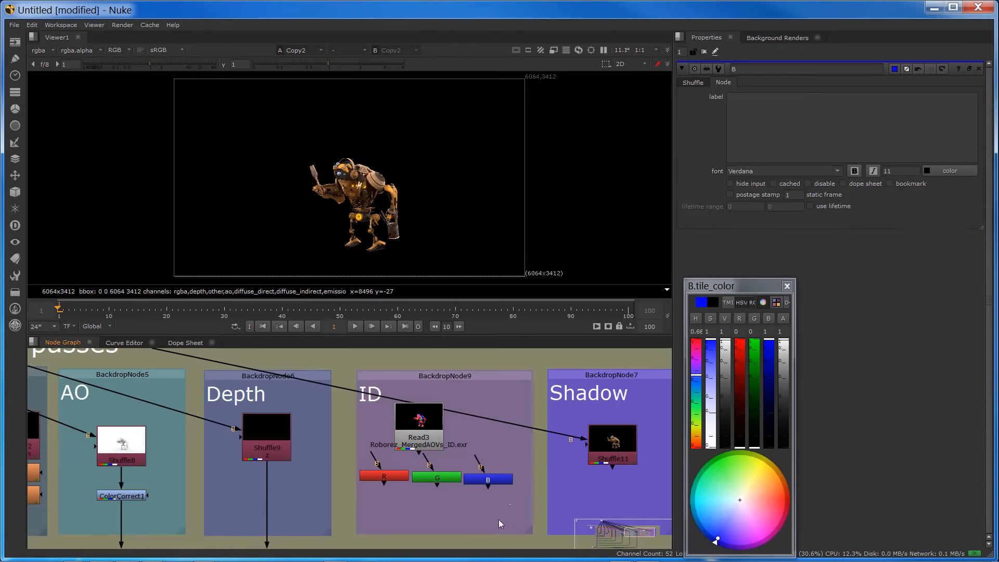
click(788, 285)
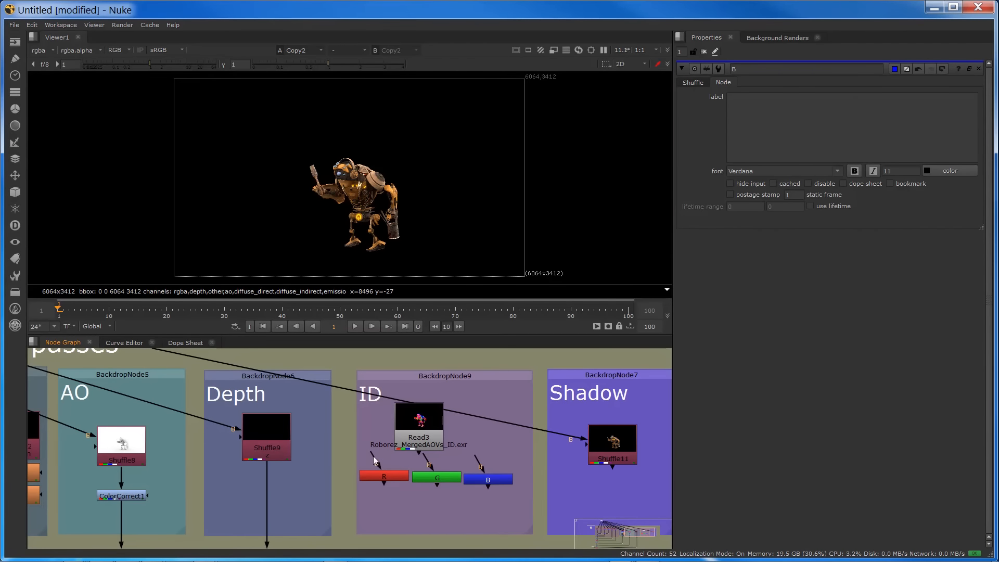
Connect the inputs of the R, G and B Shuffle nodes to the ID Read node and open the Read node's properties.
drag(377, 462, 423, 420)
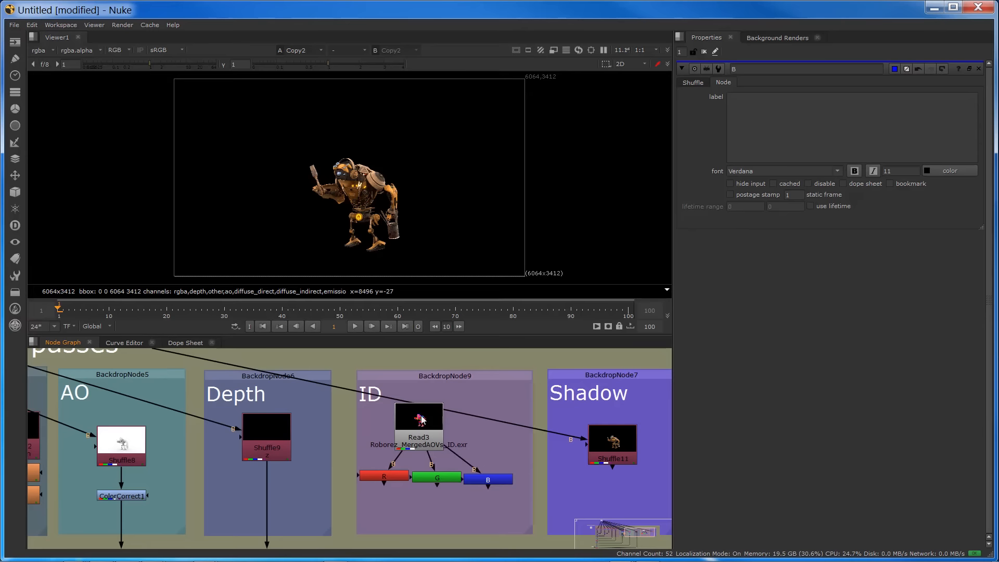
click(424, 431)
double_click(424, 431)
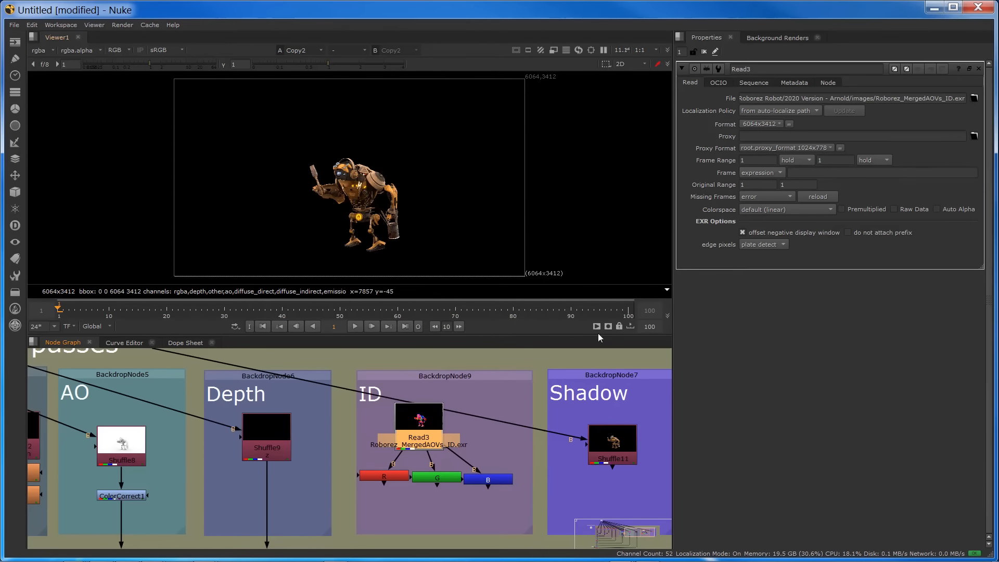
Disconnect the R Shuffle node's default channel links and route rgba.red to rgba.alpha only.
double_click(372, 476)
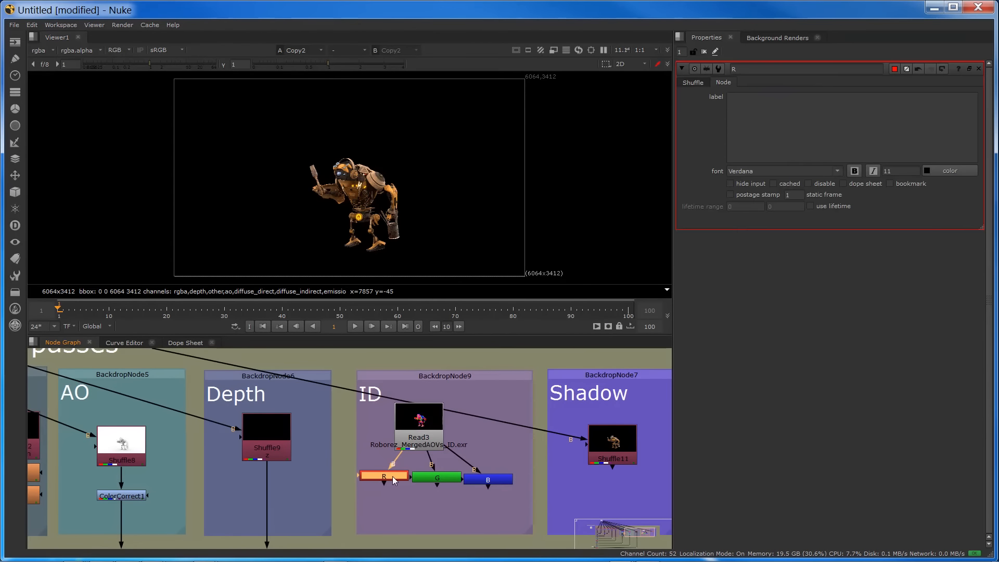
click(693, 82)
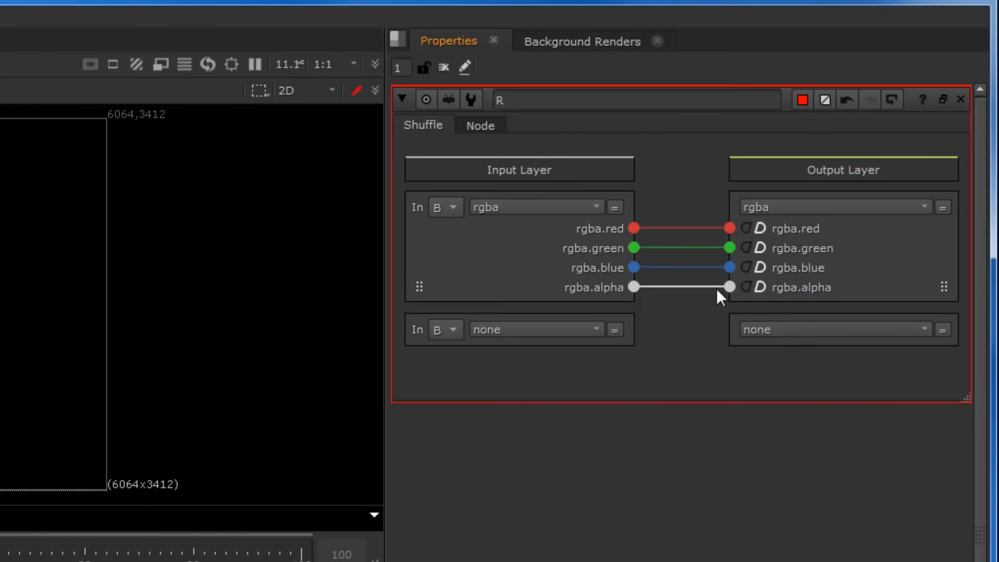
drag(717, 288, 704, 308)
drag(694, 248, 683, 298)
drag(685, 228, 679, 303)
drag(636, 230, 726, 287)
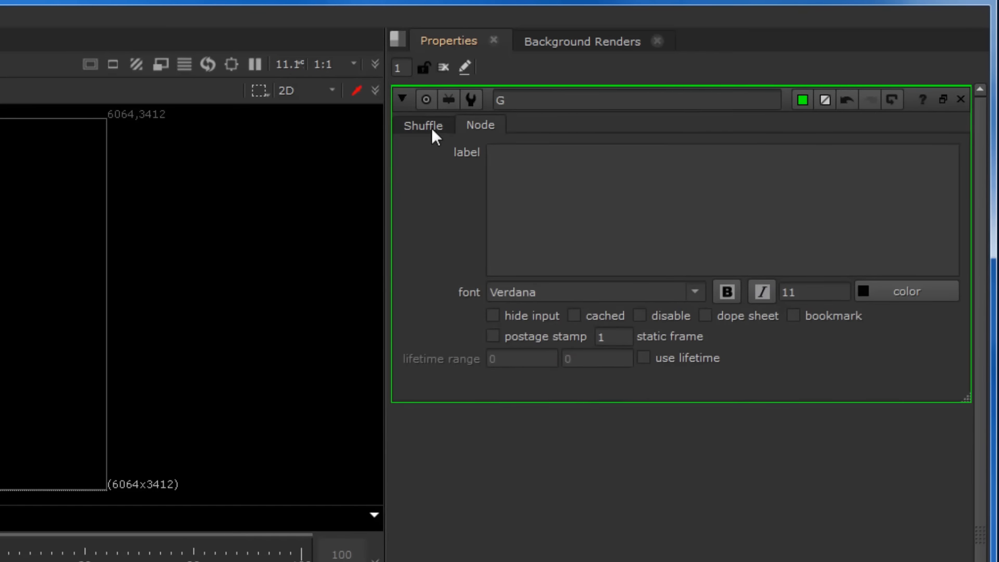
Remove all default channel links in the G Shuffle node and route rgba.green to rgba.alpha only.
click(432, 129)
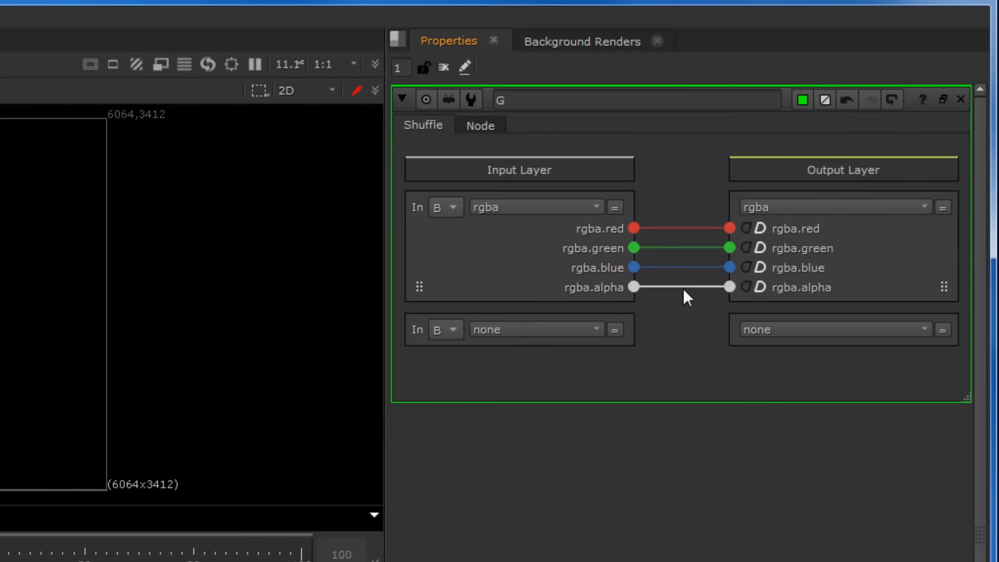
click(683, 288)
click(676, 268)
click(672, 249)
click(670, 230)
click(665, 274)
click(664, 273)
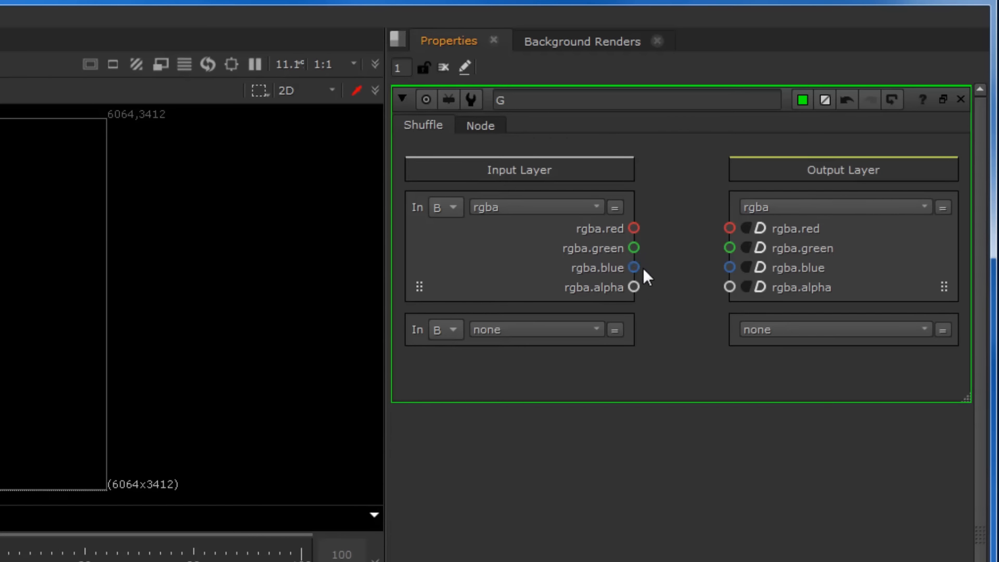
drag(634, 249, 729, 288)
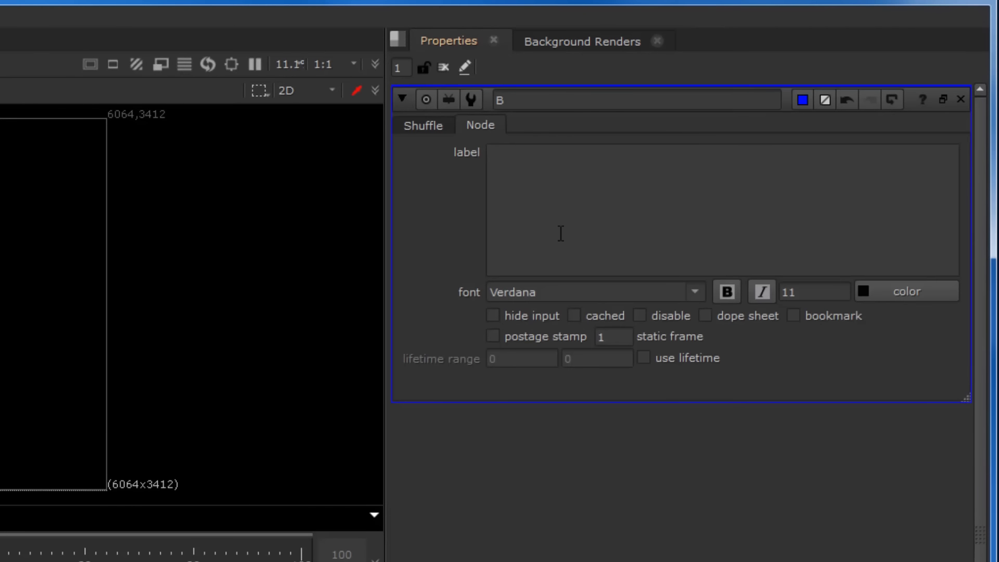
Clear the B Shuffle node's default channel links and route rgba.blue to rgba.alpha only.
click(425, 125)
drag(648, 286, 666, 364)
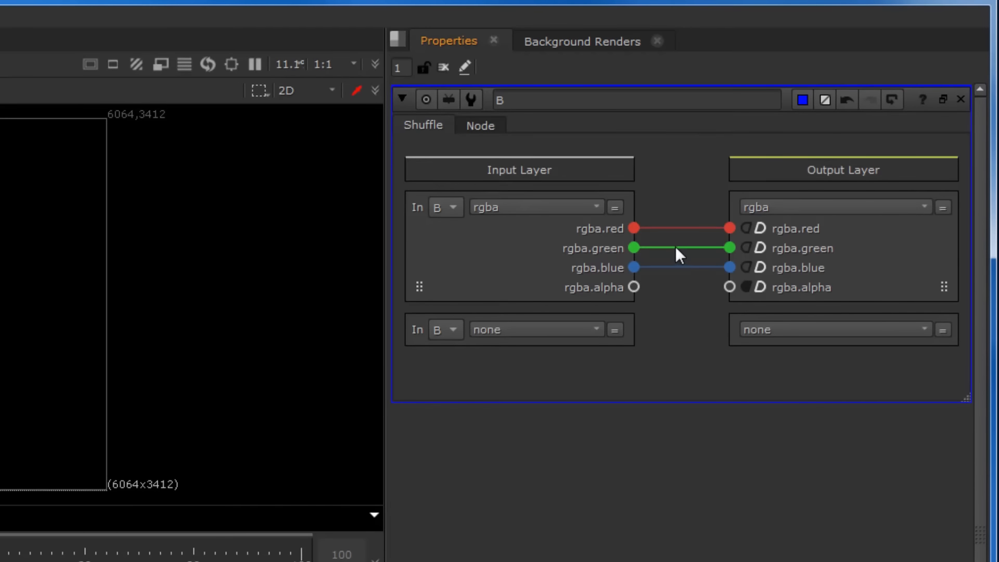
click(677, 267)
click(682, 248)
click(682, 228)
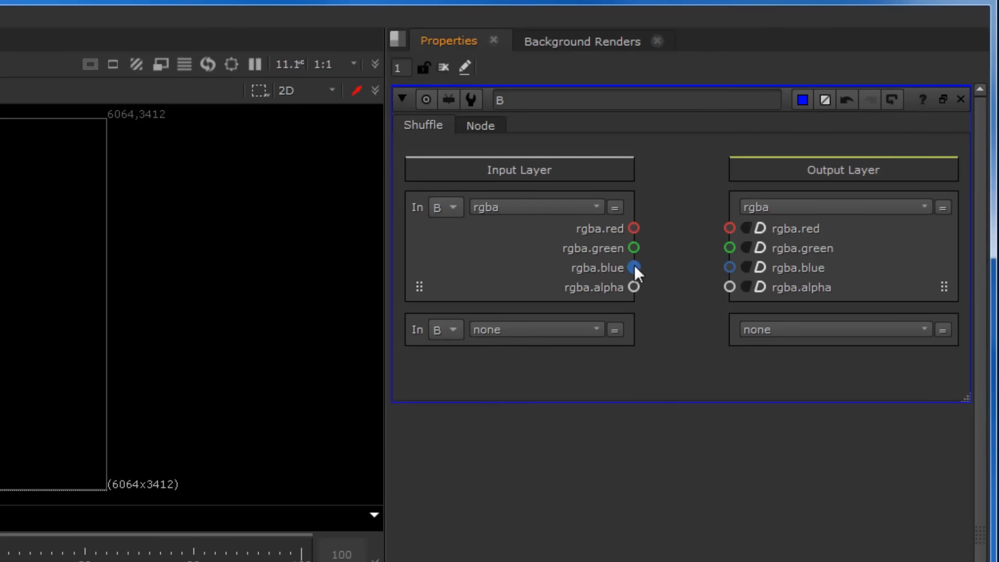
drag(634, 268, 730, 287)
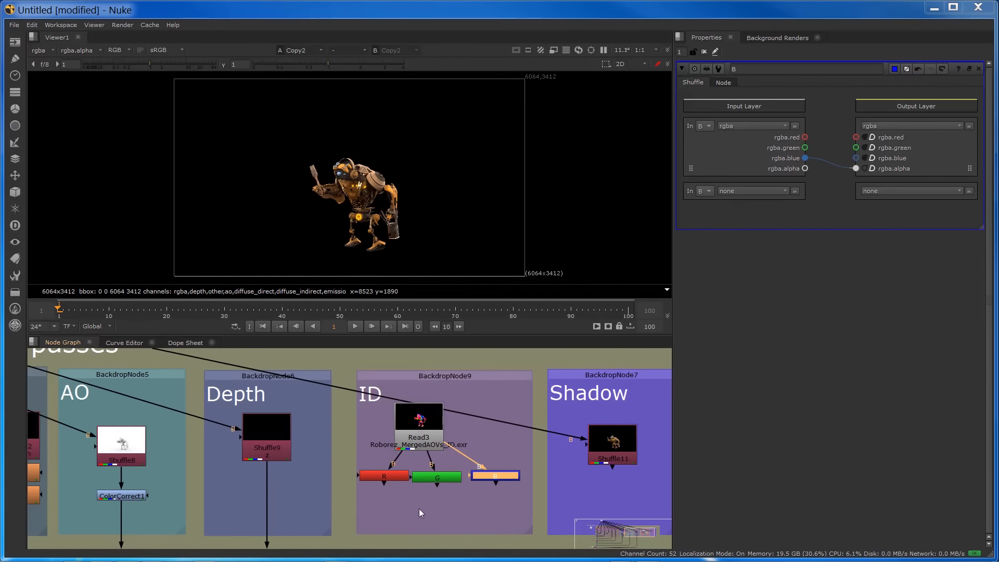
Add a Grade node beneath the depth Copy node at the end of the main chain.
middle_drag(412, 458, 602, 389)
middle_drag(365, 485, 576, 422)
middle_drag(380, 466, 838, 361)
middle_drag(251, 463, 362, 360)
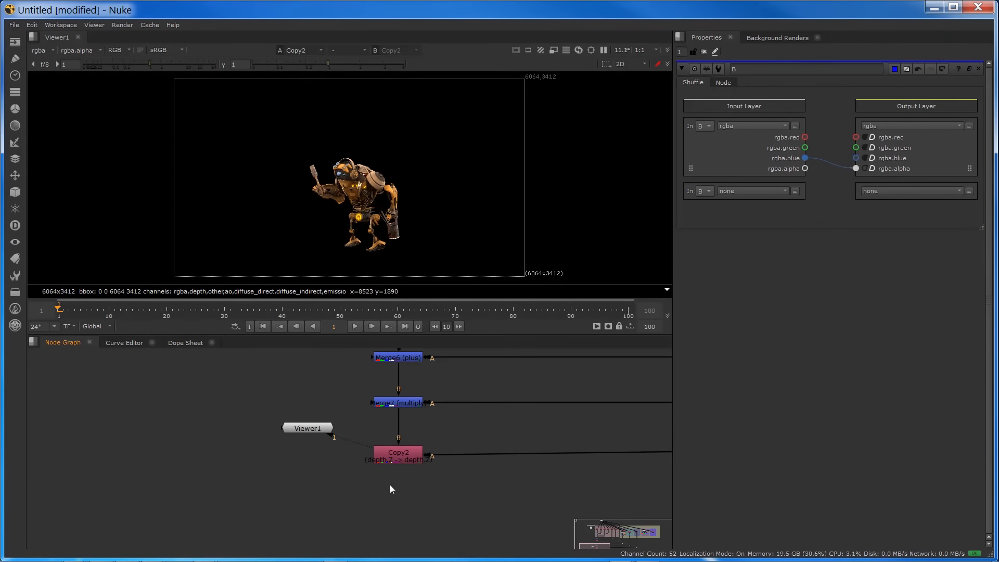
key(g)
mouse_move(390, 486)
mouse_down()
mouse_move(410, 505)
mouse_move(406, 494)
mouse_up()
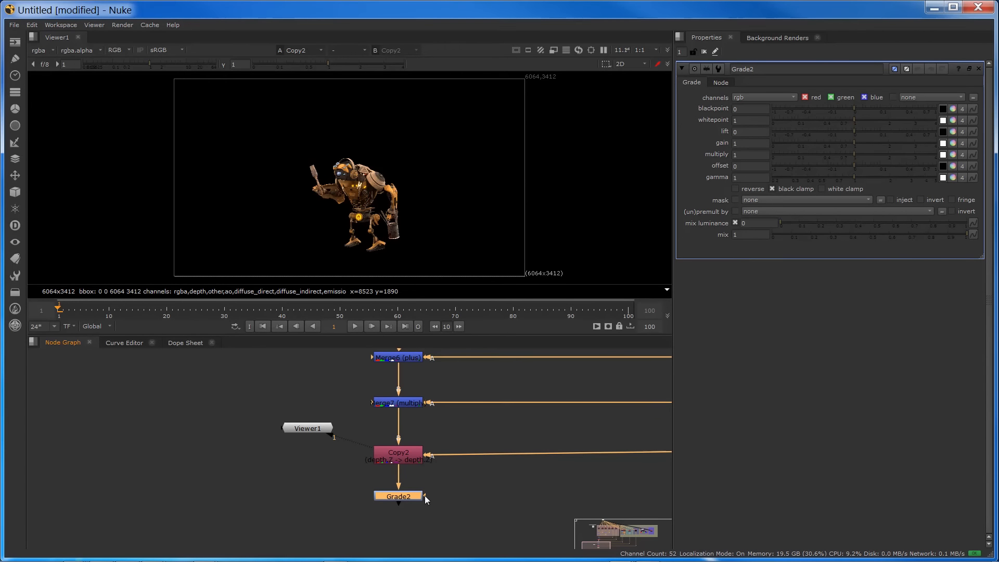
Add a Dot node in the empty area beneath the ID section of the node graph.
scroll(504, 482, down, 6)
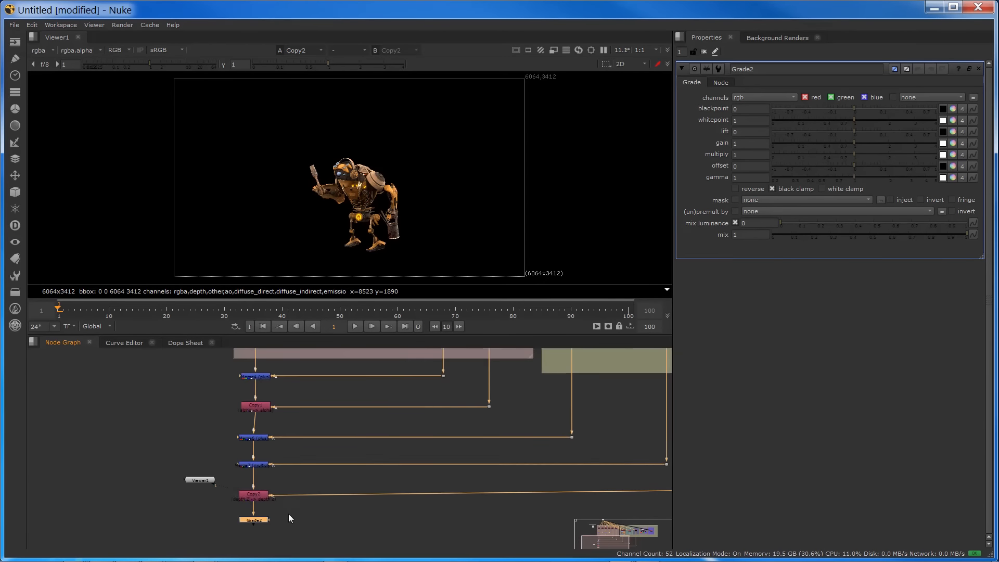
middle_drag(455, 489, 326, 504)
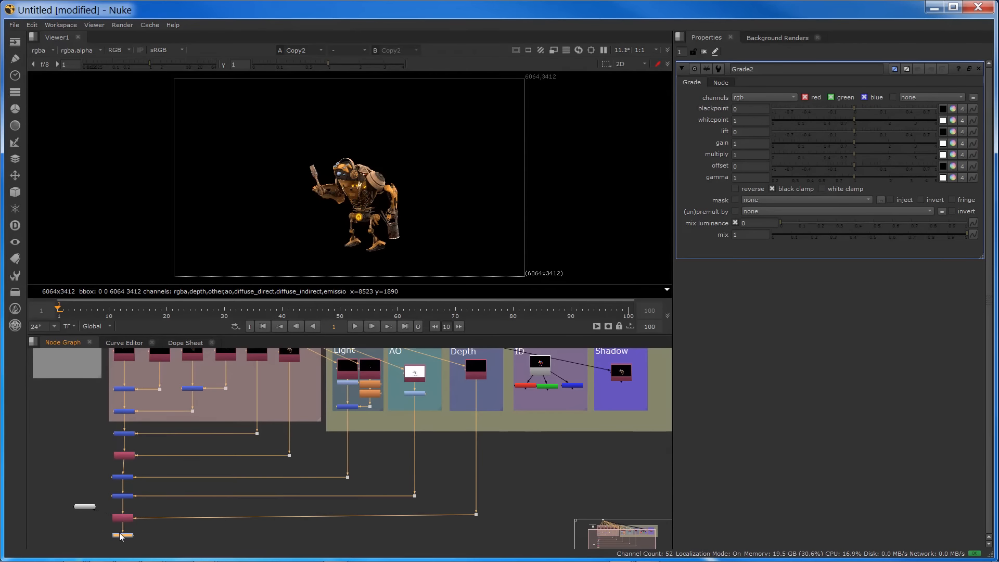
click(542, 531)
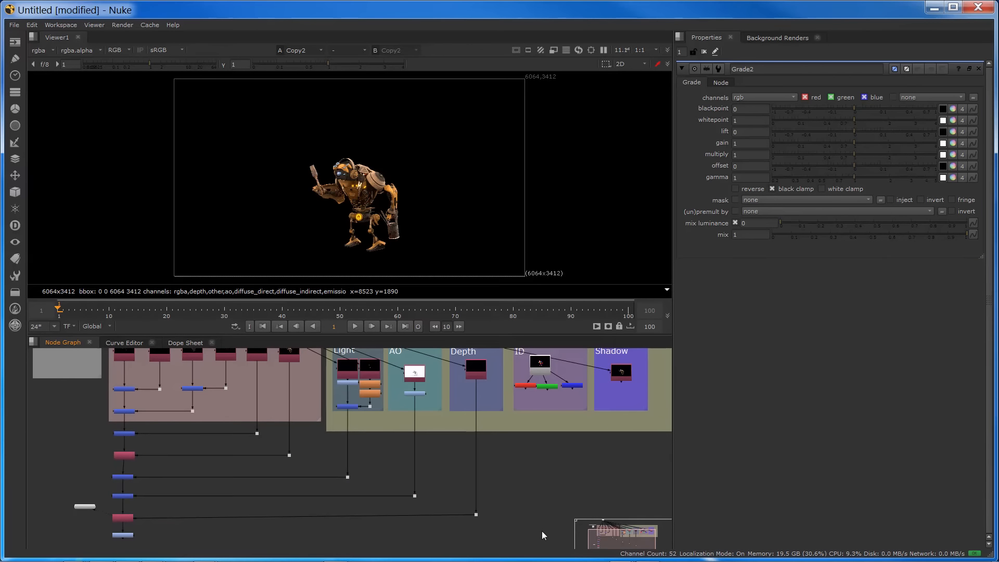
key(Tab)
text(d)
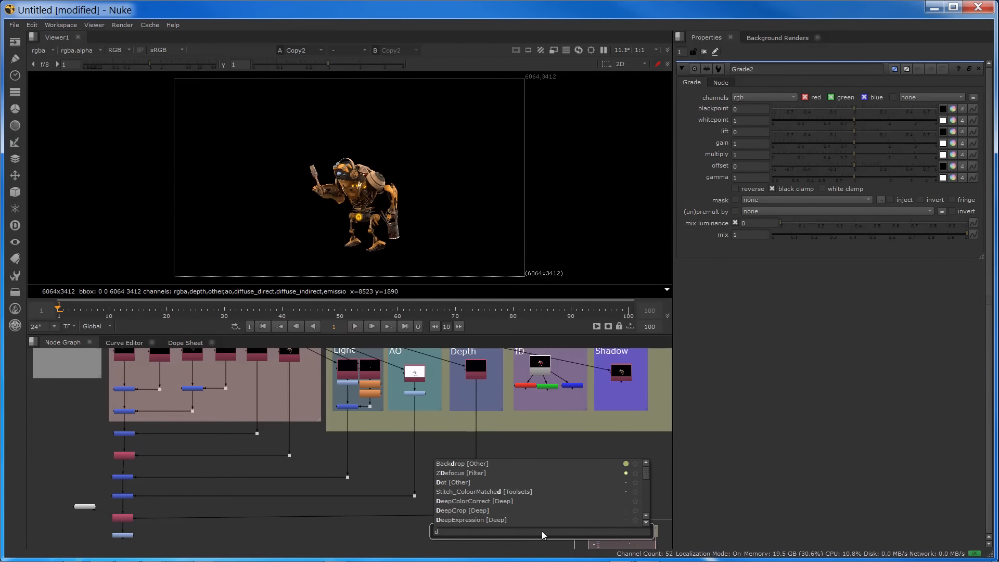
text(op)
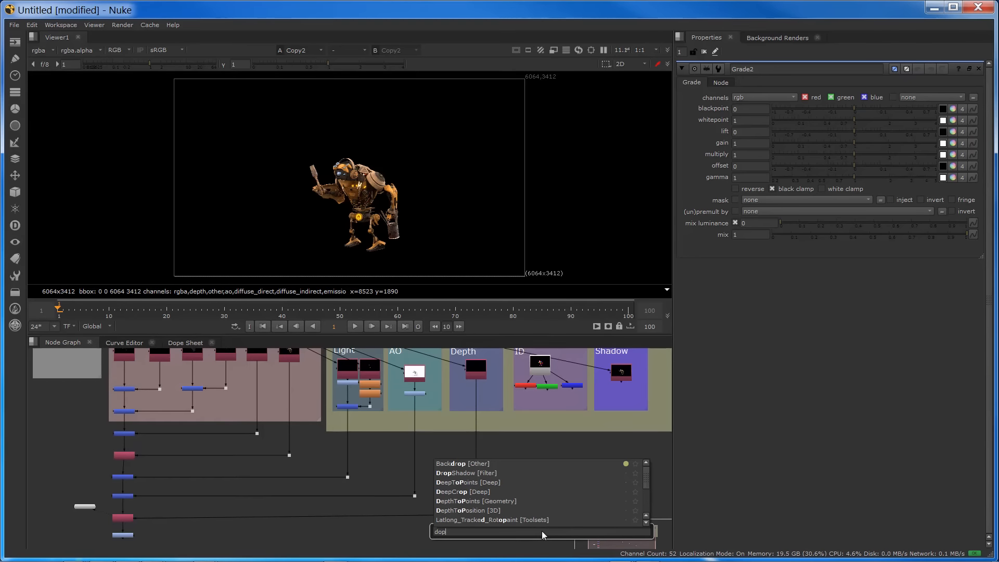
key(BackSpace)
text(t)
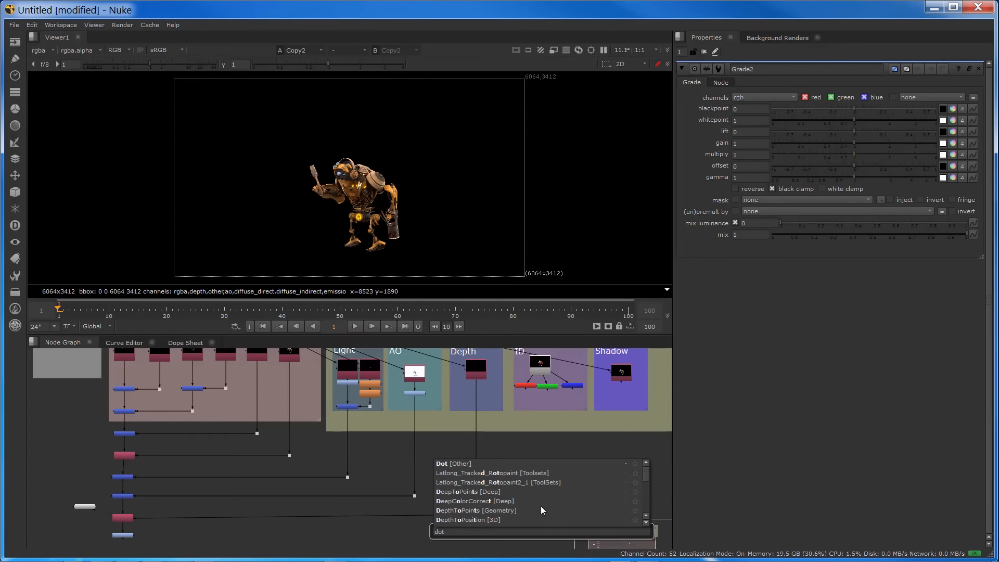
click(460, 468)
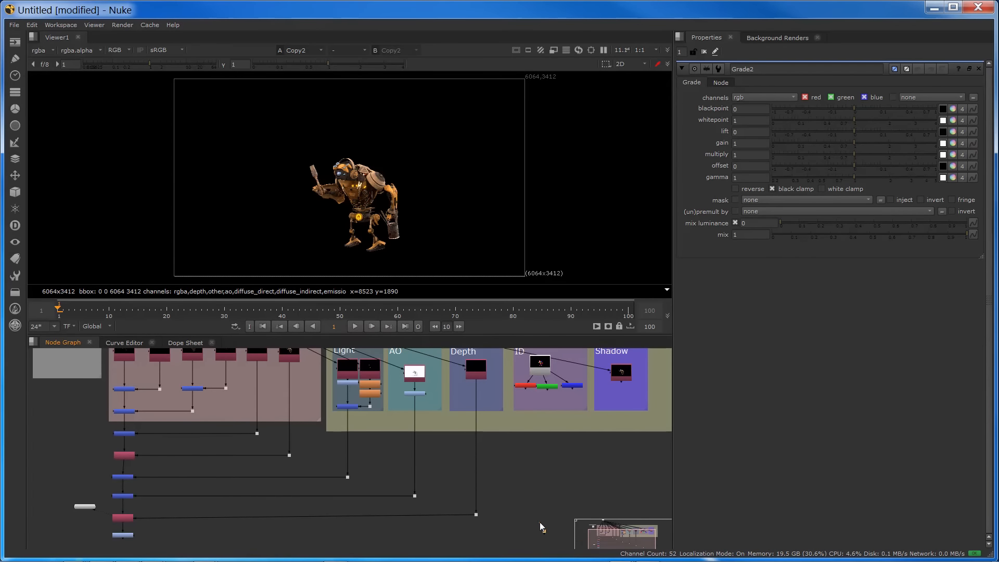
Connect the new Dot to the G Shuffle node and plug the bottom Grade's mask input into the Dot.
drag(557, 415, 547, 388)
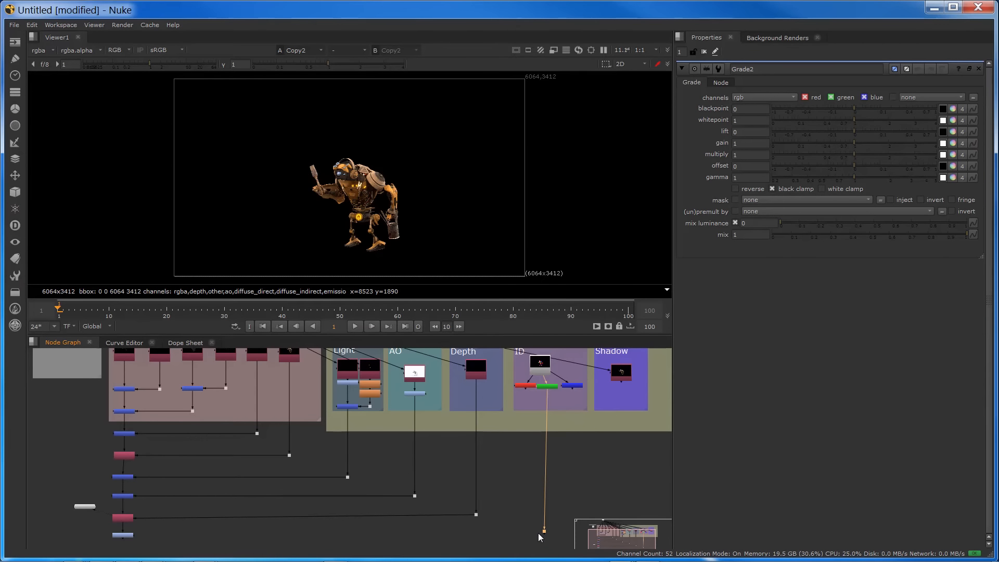
drag(543, 536, 211, 531)
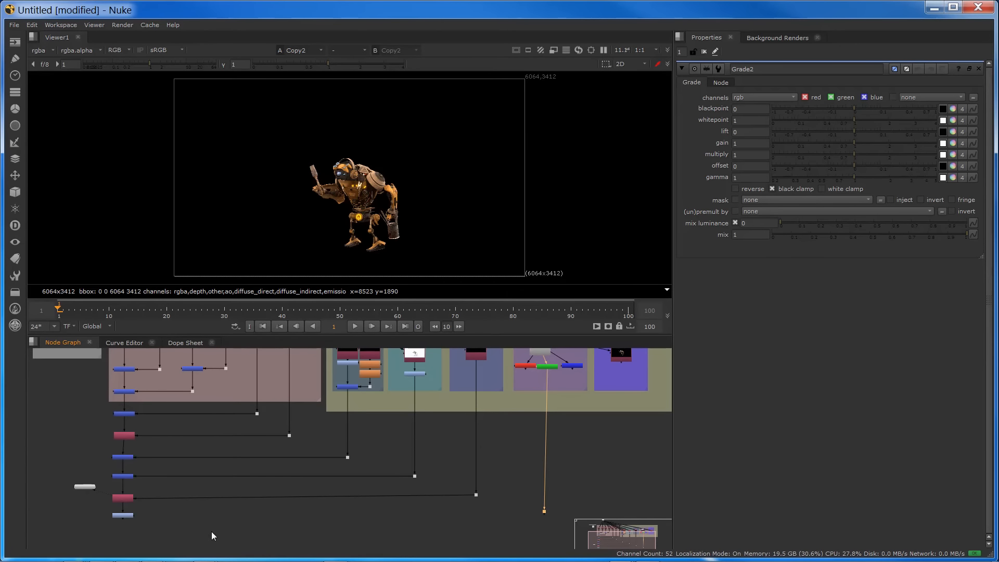
drag(135, 517, 544, 512)
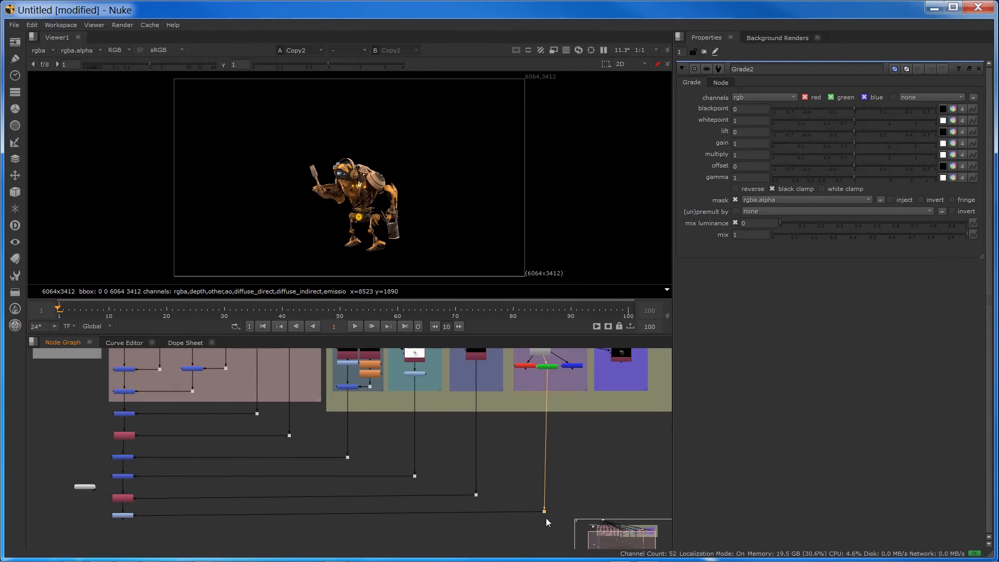
Label the masked Grade node "ID".
scroll(123, 519, up, 5)
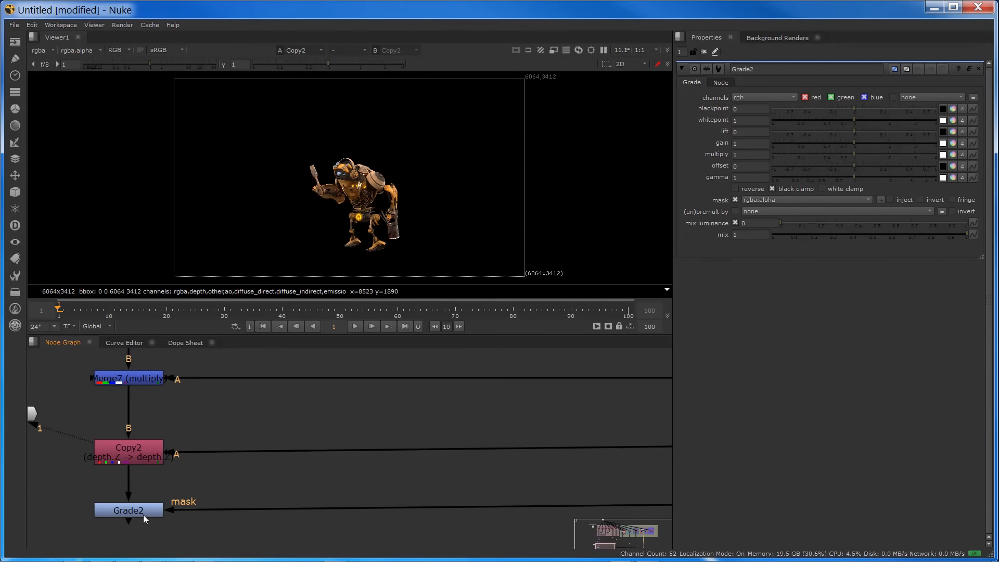
click(140, 511)
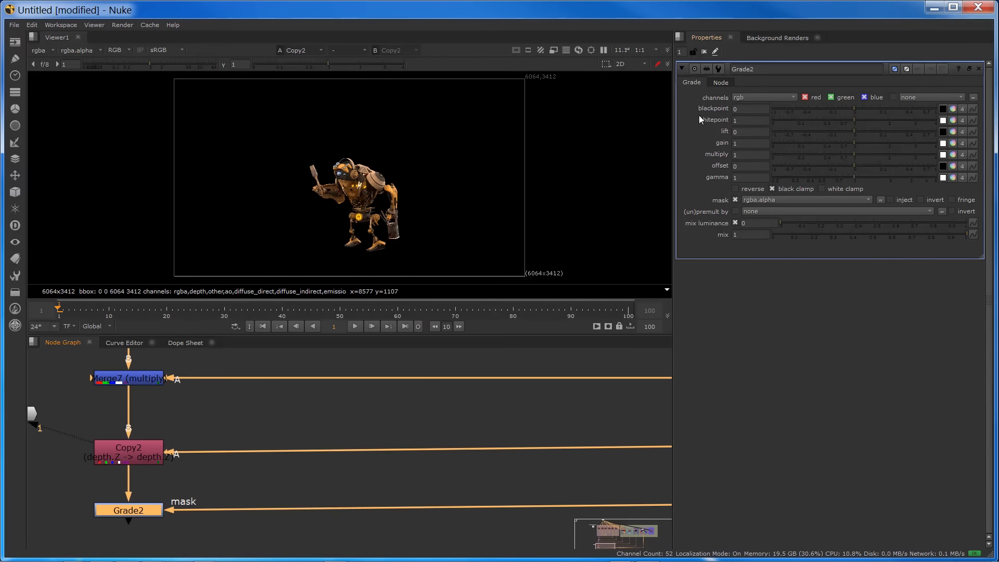
click(721, 83)
click(750, 108)
text(ID)
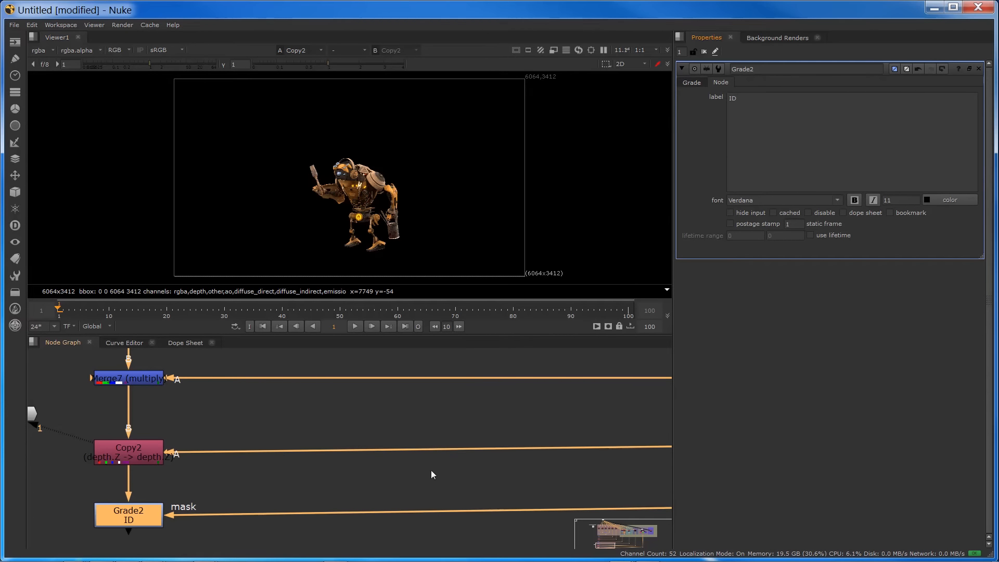
middle_drag(458, 474, 480, 448)
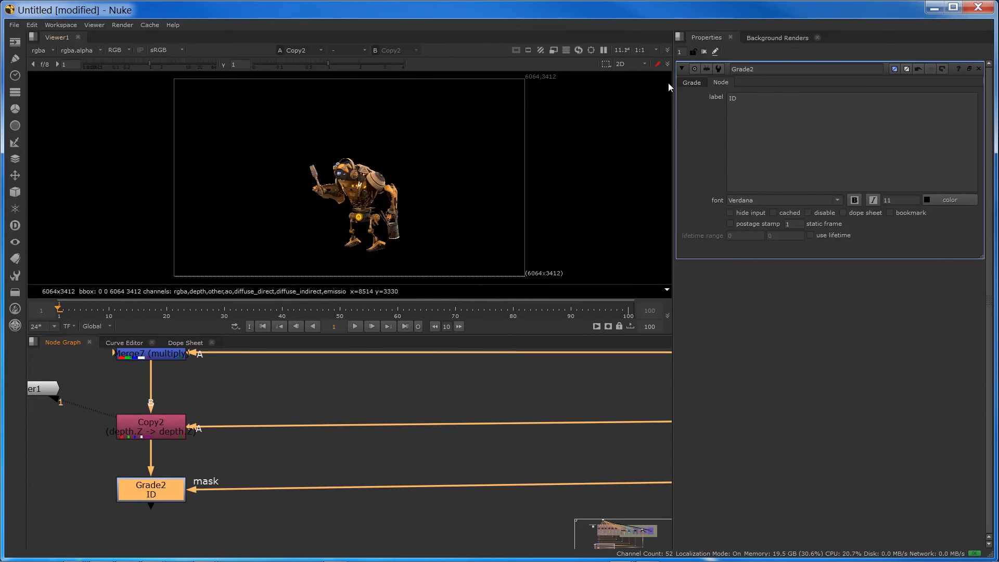
Review the channels available for the ID Grade's mask.
click(692, 83)
click(773, 199)
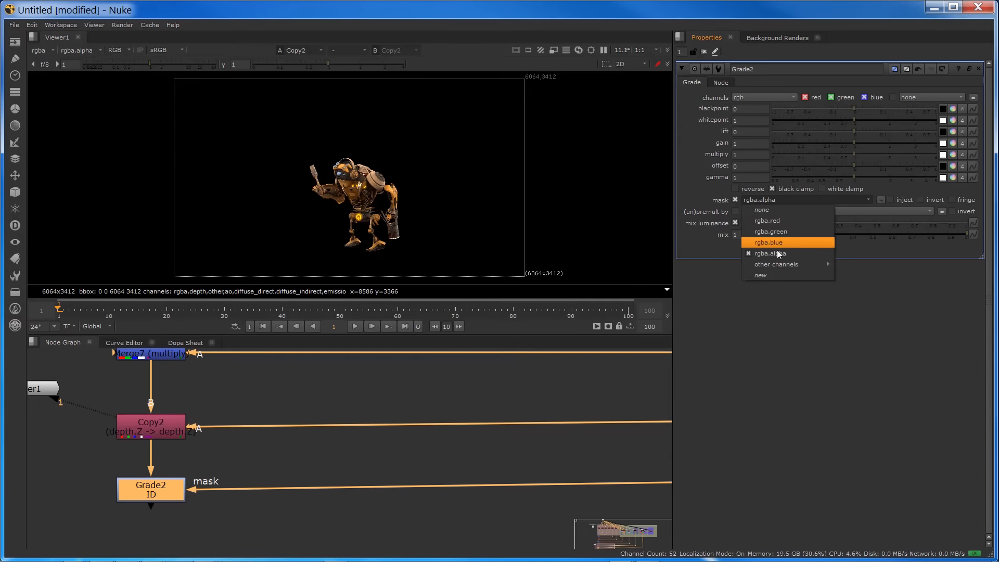
click(749, 341)
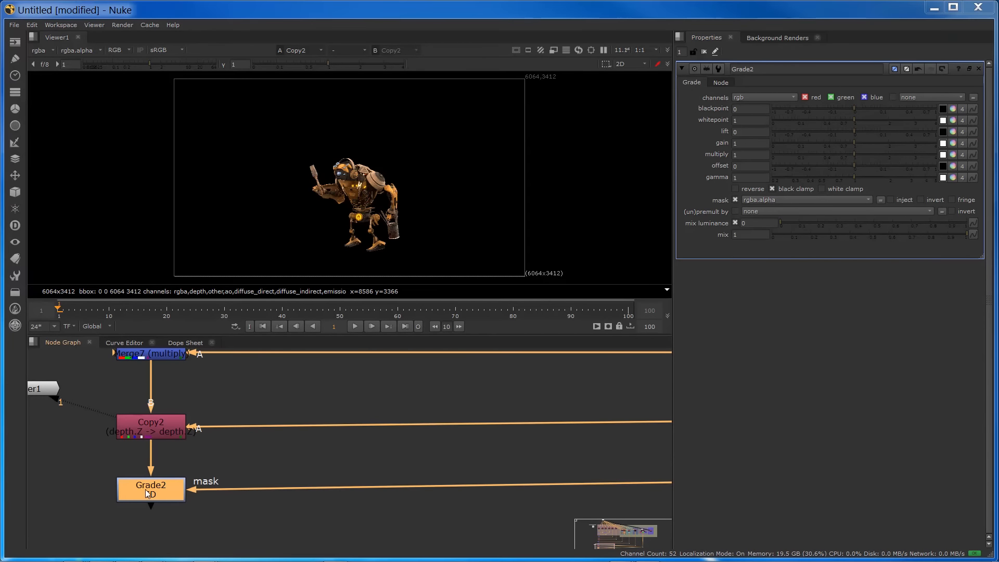
Display the merged ID pass in the viewer and examine the robot's colour-coded regions up close.
middle_drag(491, 414, 101, 489)
middle_drag(424, 389, 396, 496)
middle_drag(569, 354, 387, 495)
middle_drag(533, 374, 181, 485)
middle_drag(485, 463, 401, 465)
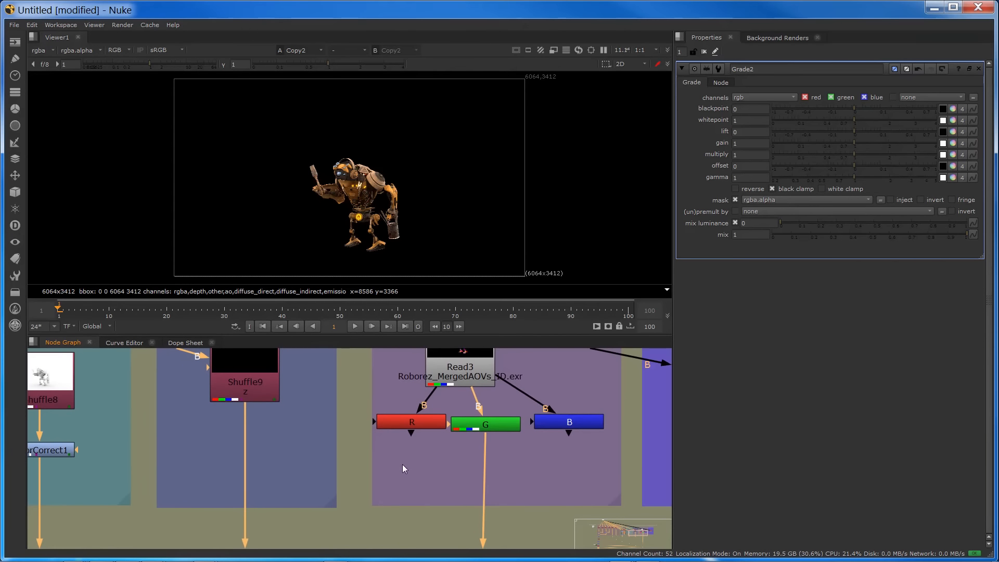
mouse_move(484, 440)
mouse_down()
mouse_move(464, 461)
mouse_move(406, 430)
mouse_move(547, 432)
mouse_move(571, 423)
mouse_move(489, 427)
mouse_up()
click(469, 360)
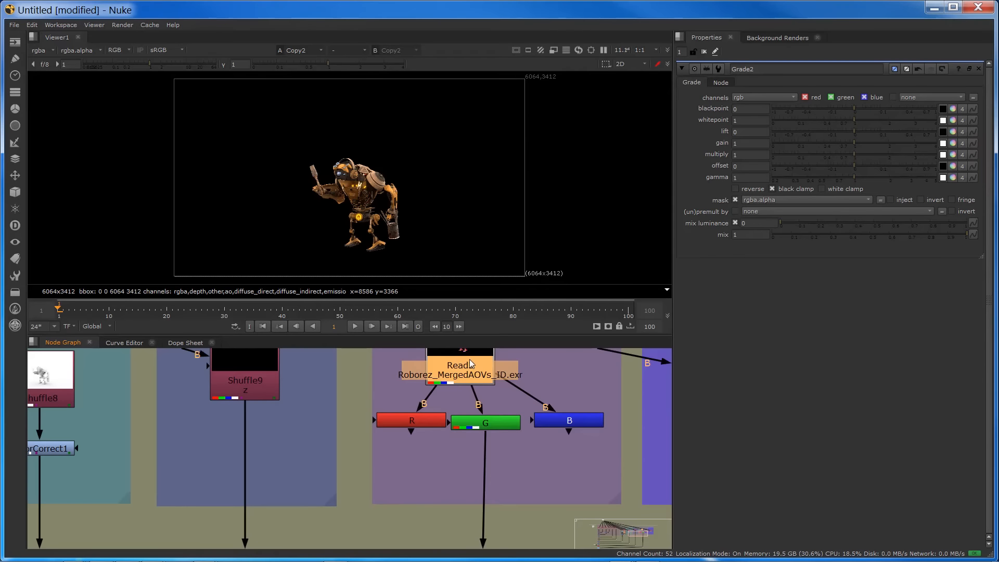
key(1)
scroll(460, 163, up, 5)
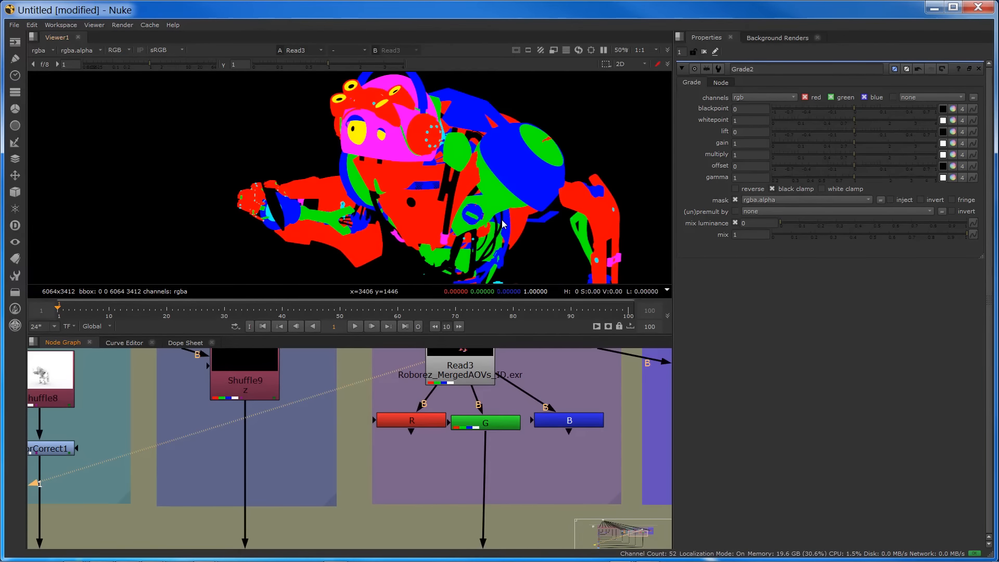
View the ID Grade's output and set its multiply to 1.9.
scroll(407, 383, down, 2)
scroll(409, 392, down, 1)
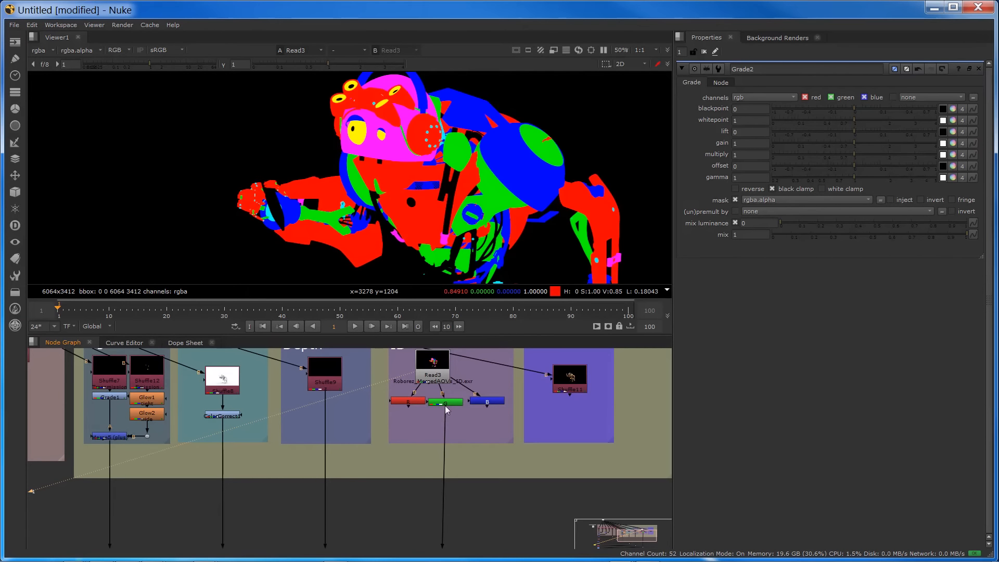
middle_drag(335, 480, 596, 381)
middle_drag(306, 485, 527, 445)
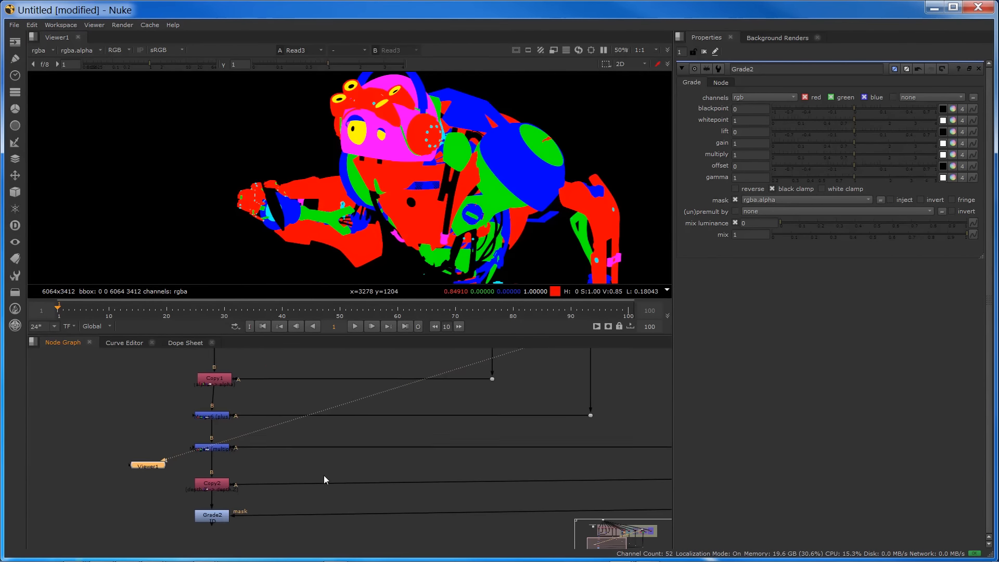
middle_drag(279, 501, 371, 455)
click(317, 471)
key(1)
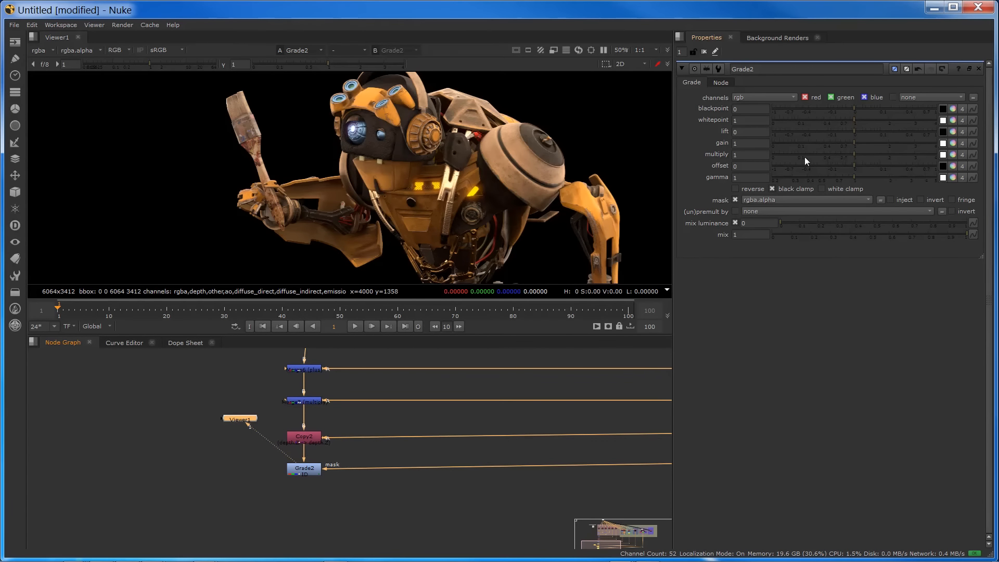
double_click(750, 155)
text(1.9)
key(Return)
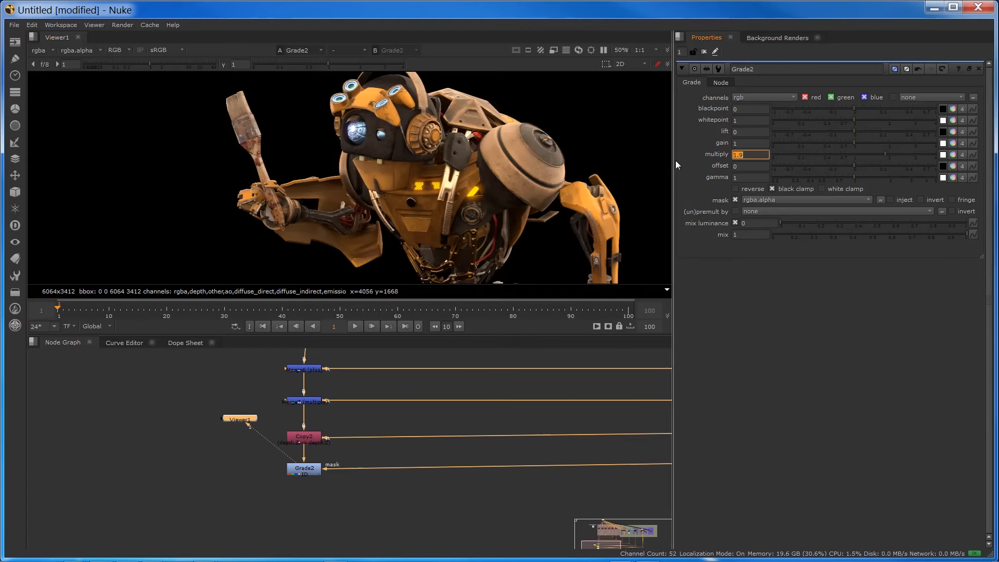
Toggle the ID Grade off and on to compare the robot with and without the masked correction.
click(300, 473)
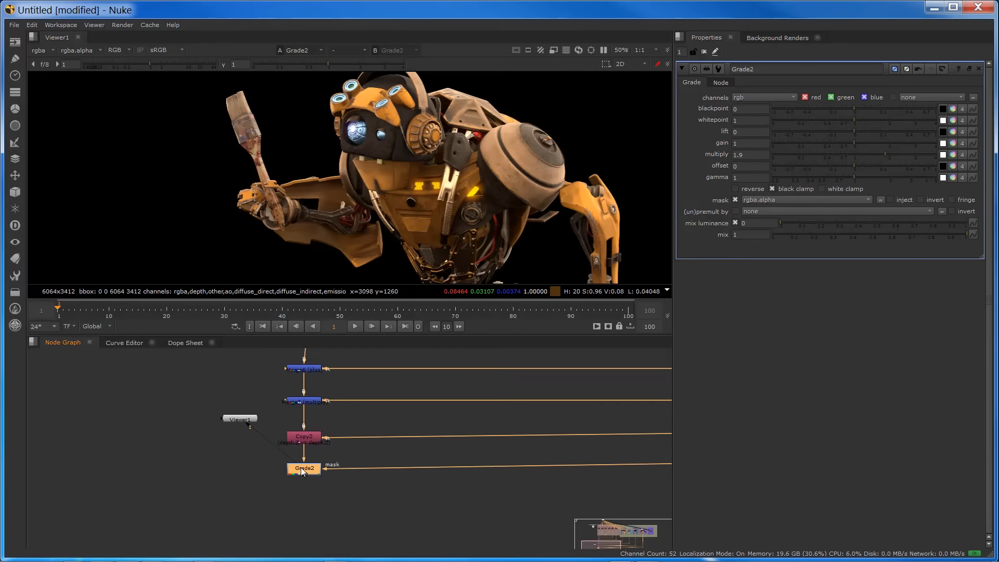
key(d)
key(d)
key(d)
key(d)
key(d)
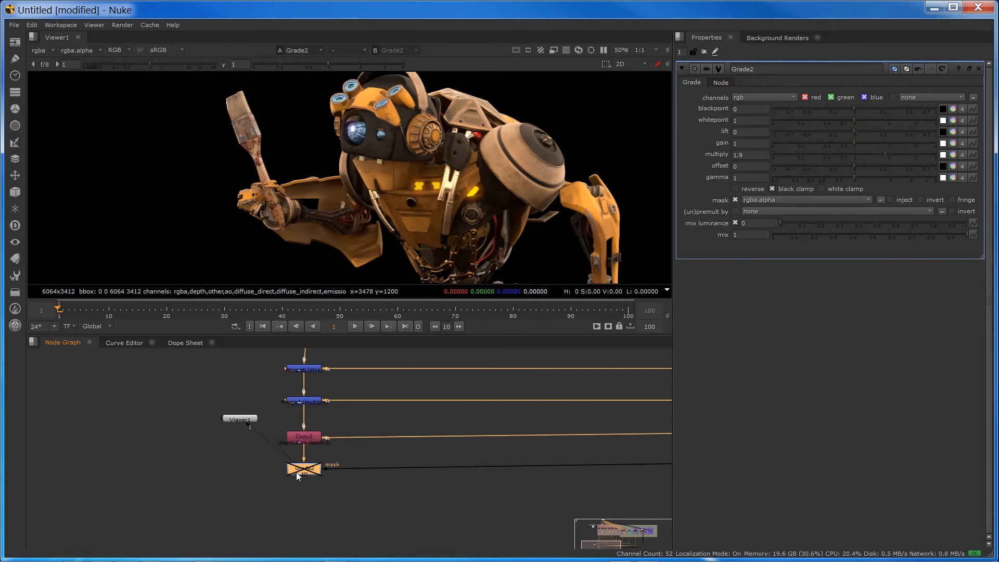
key(d)
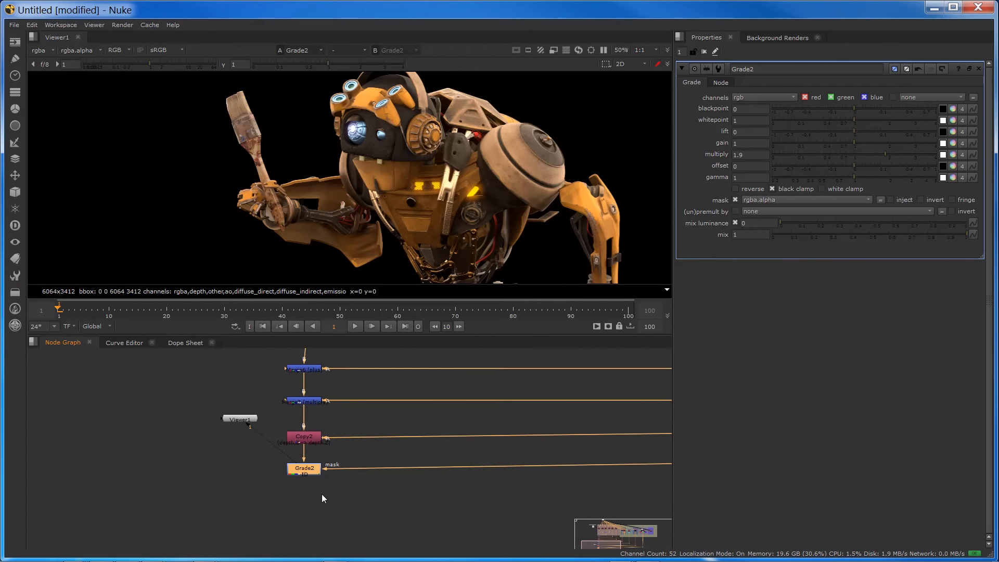
Nudge the Dot beneath the ID section to straighten the mask connection to the Grade.
middle_drag(606, 454, 347, 486)
middle_drag(556, 398, 329, 374)
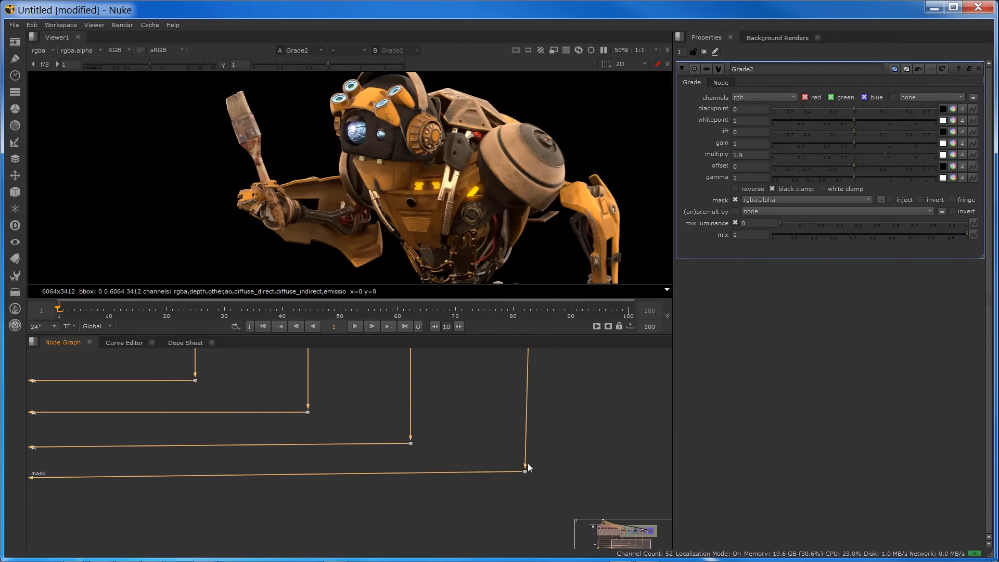
scroll(528, 463, down, 8)
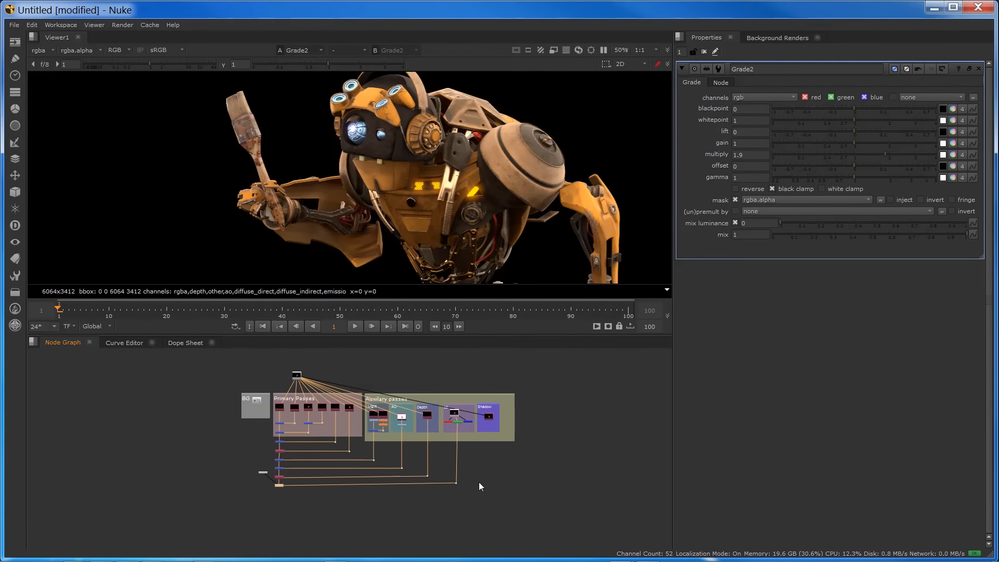
scroll(480, 483, up, 3)
drag(442, 486, 444, 488)
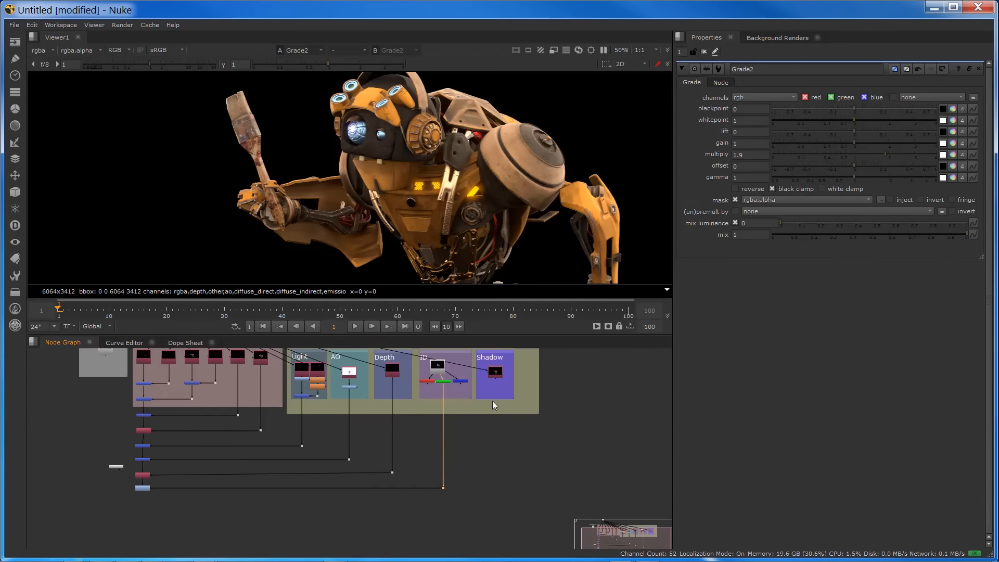
Set the Shadow section's Shuffle input layer to shadow_matte and display its output in the viewer.
scroll(452, 417, up, 5)
double_click(432, 368)
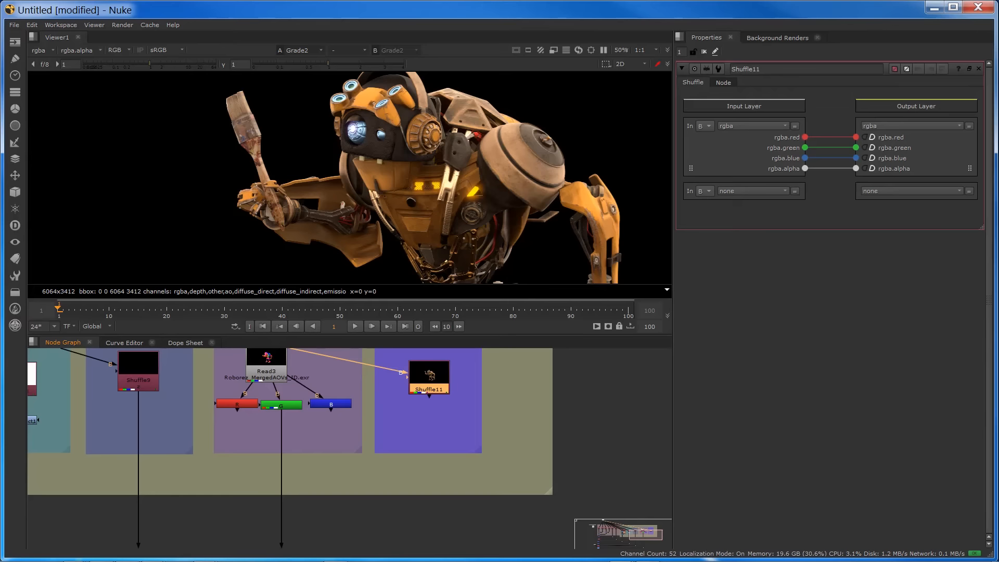
drag(430, 377, 436, 369)
click(735, 128)
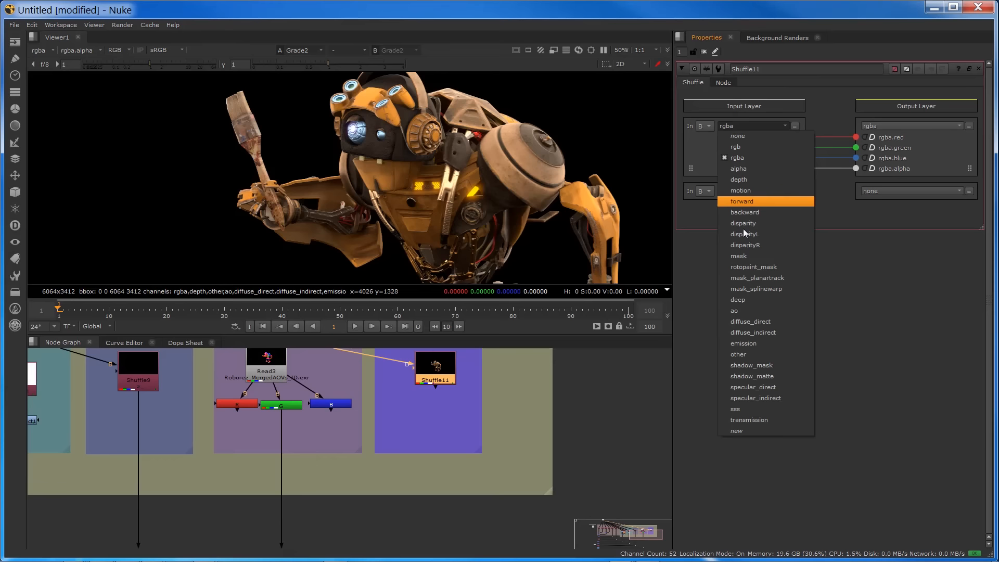
click(738, 378)
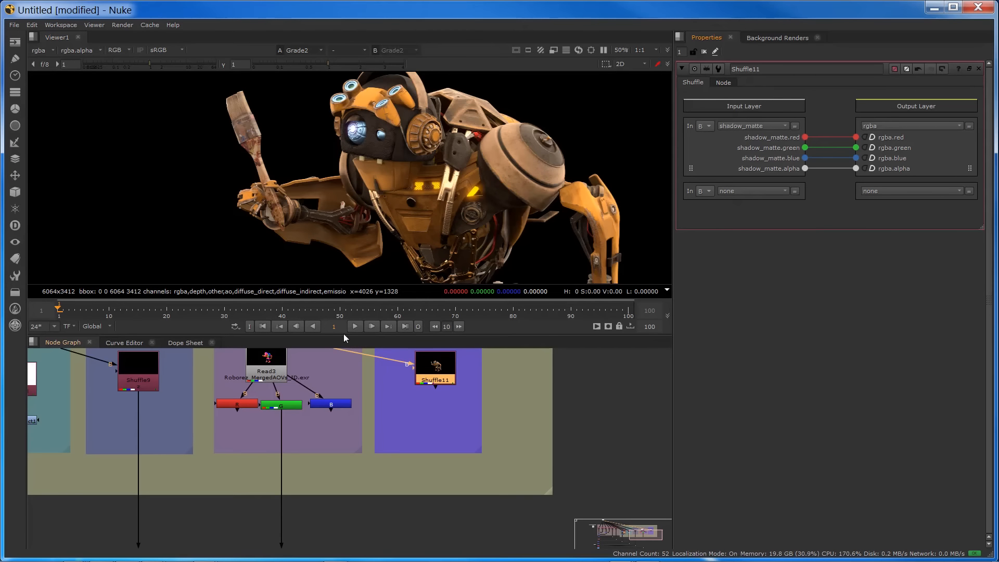
key(f)
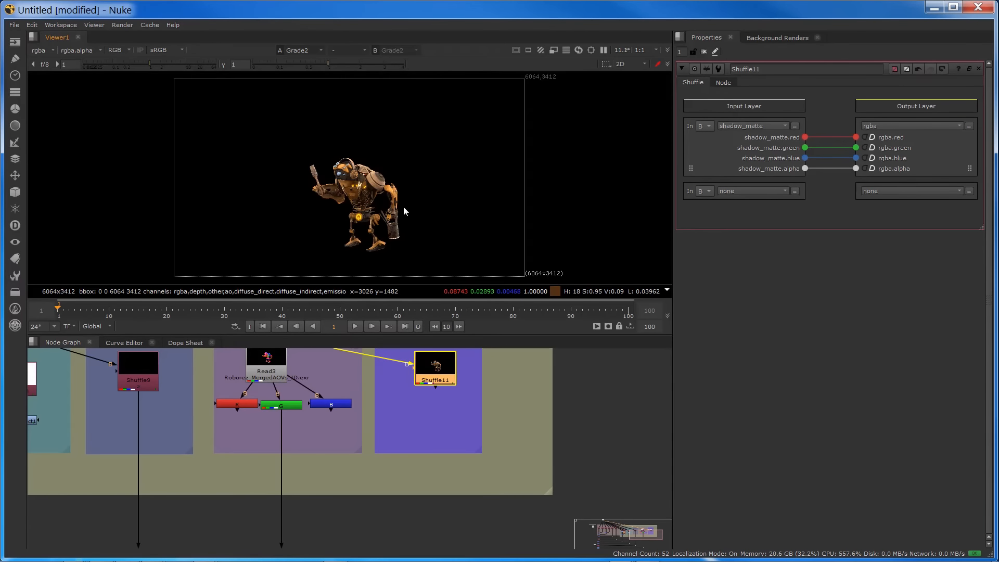
key(1)
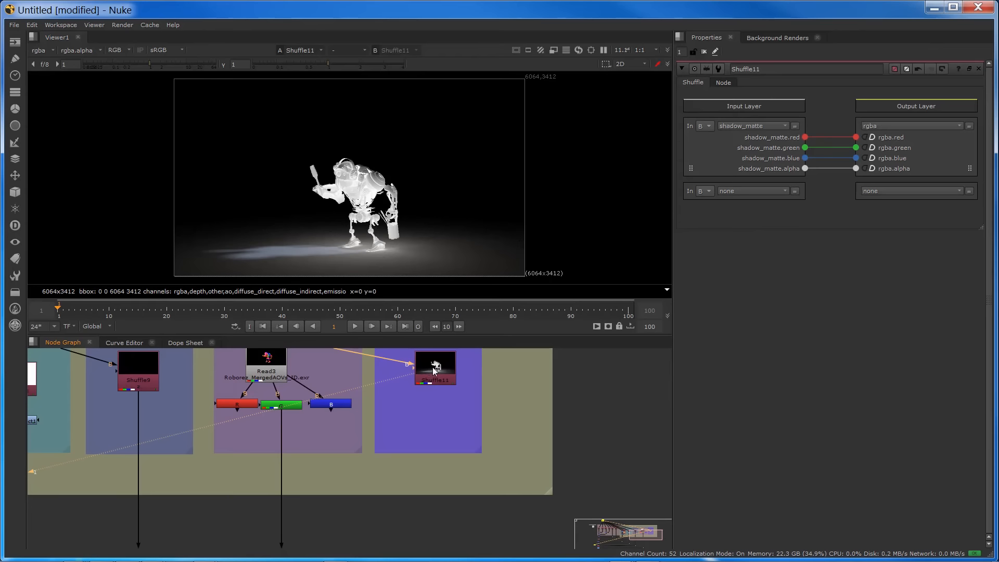
Label the Shadow section's Shuffle node shadow_matte and return to its channel settings.
click(723, 82)
click(750, 105)
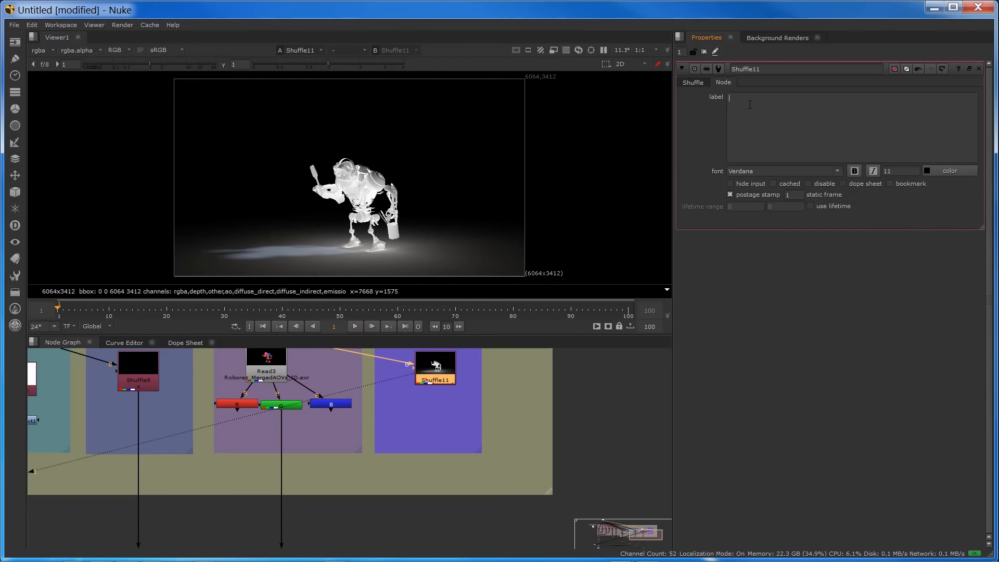
text(shadow_matte)
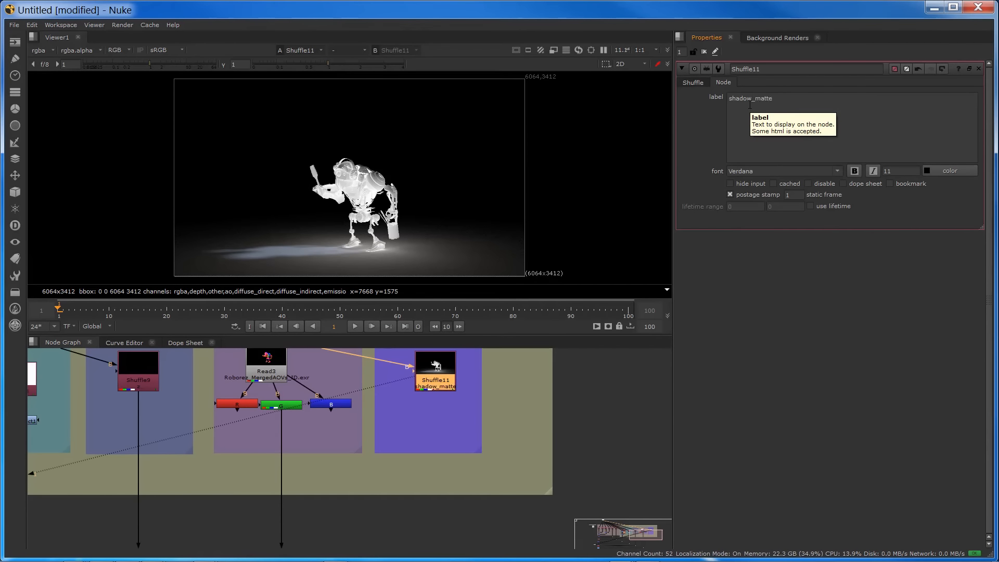
click(692, 83)
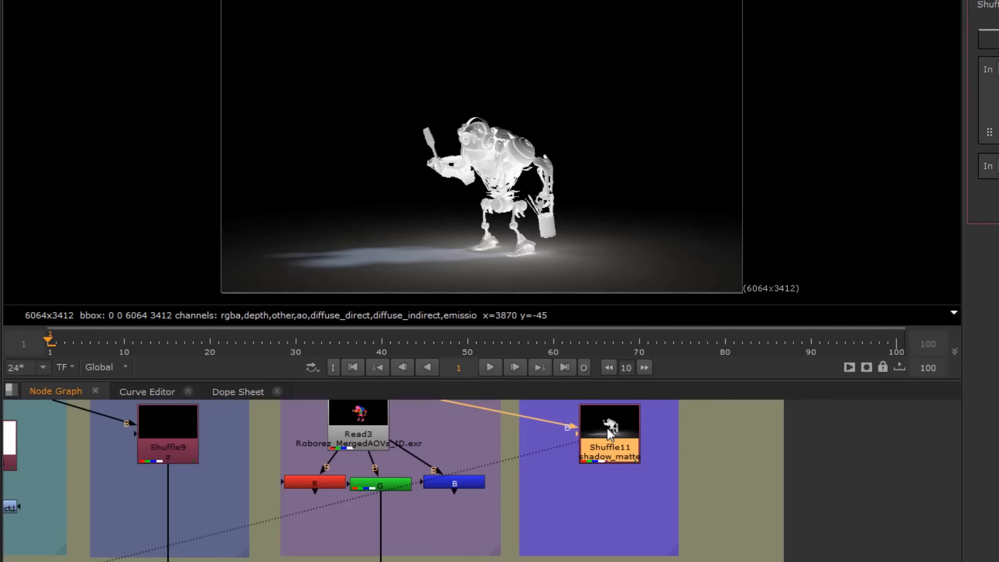
Add an Invert node followed by a Premult node below the shadow_matte Shuffle.
key(Tab)
text(invert)
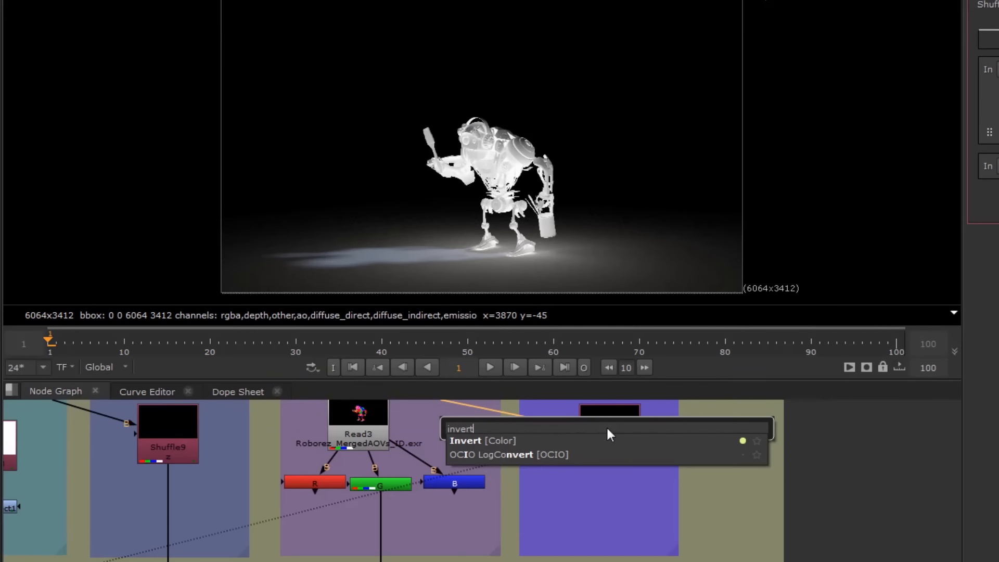
key(Return)
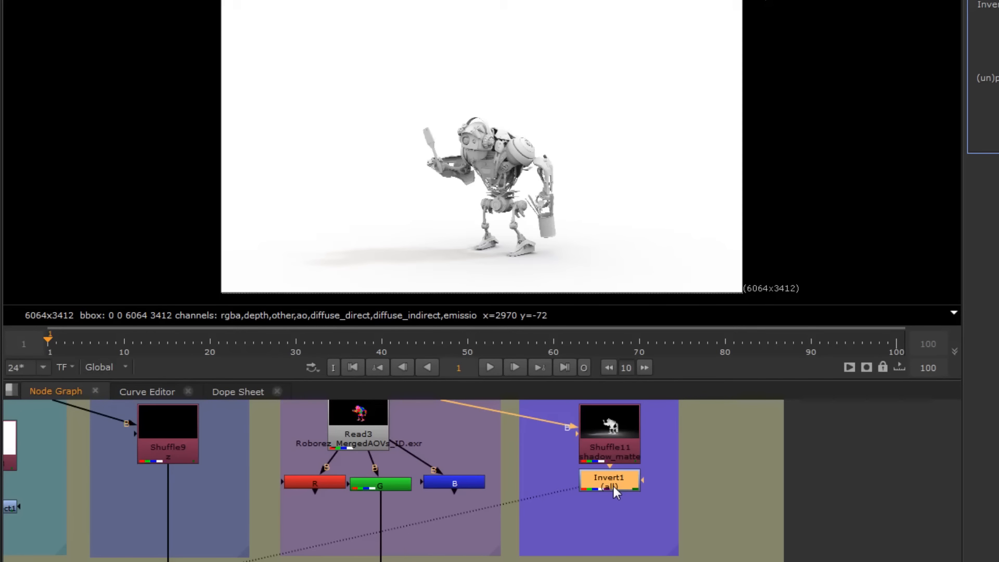
key(Tab)
text(premult)
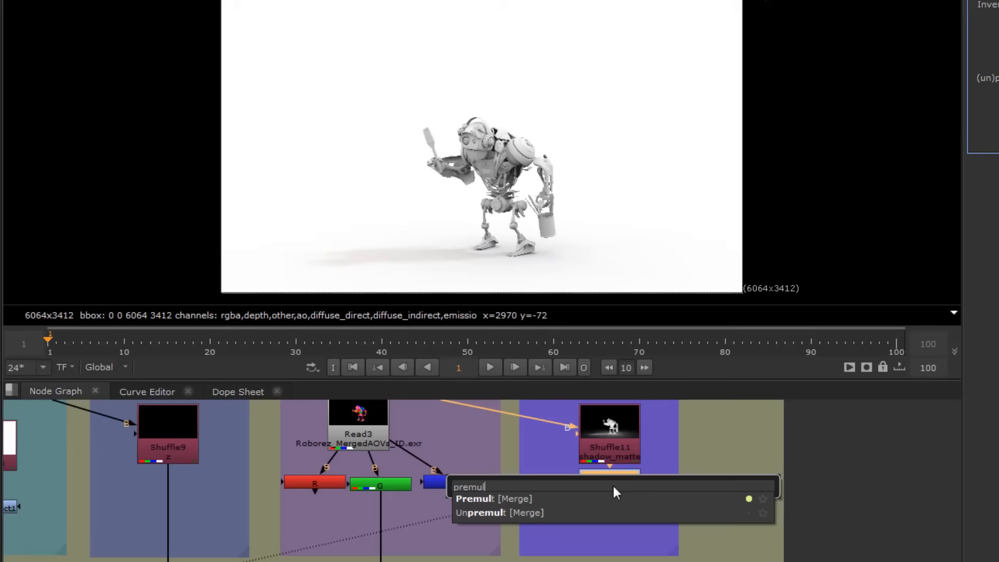
key(Down)
key(Return)
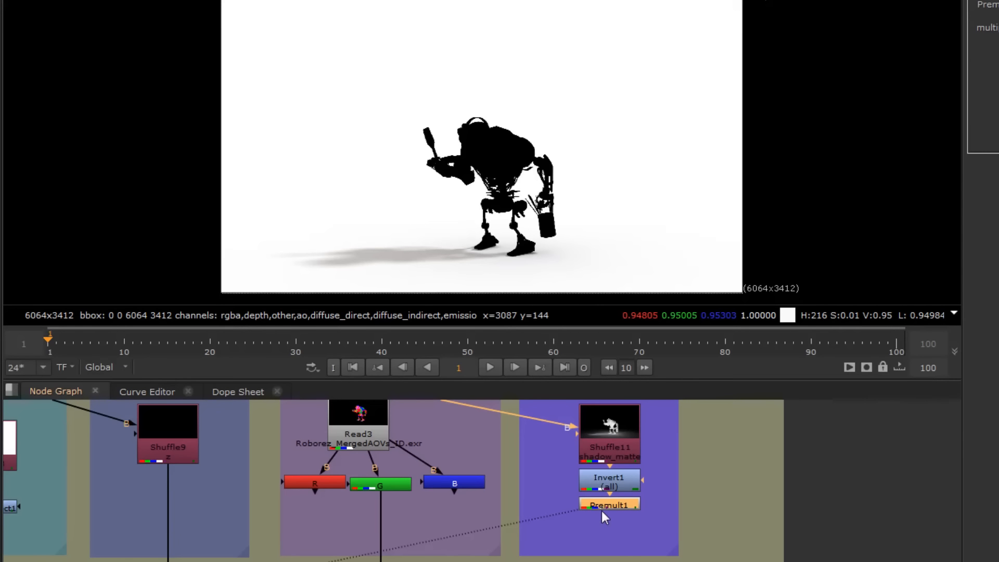
View the BG backplate and the original robot render in turn to compare their resolutions.
middle_drag(238, 556, 821, 560)
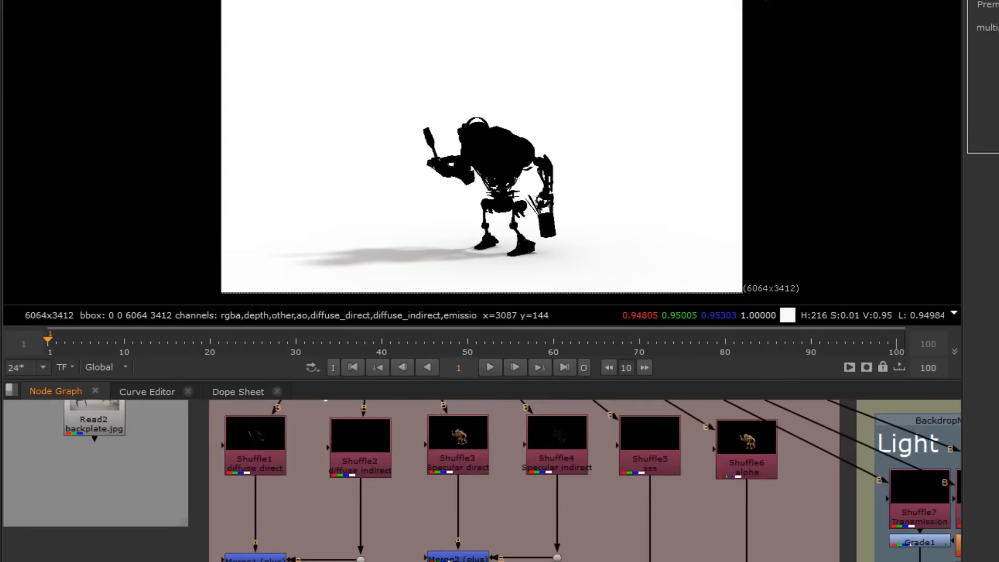
middle_drag(250, 534, 552, 561)
click(406, 422)
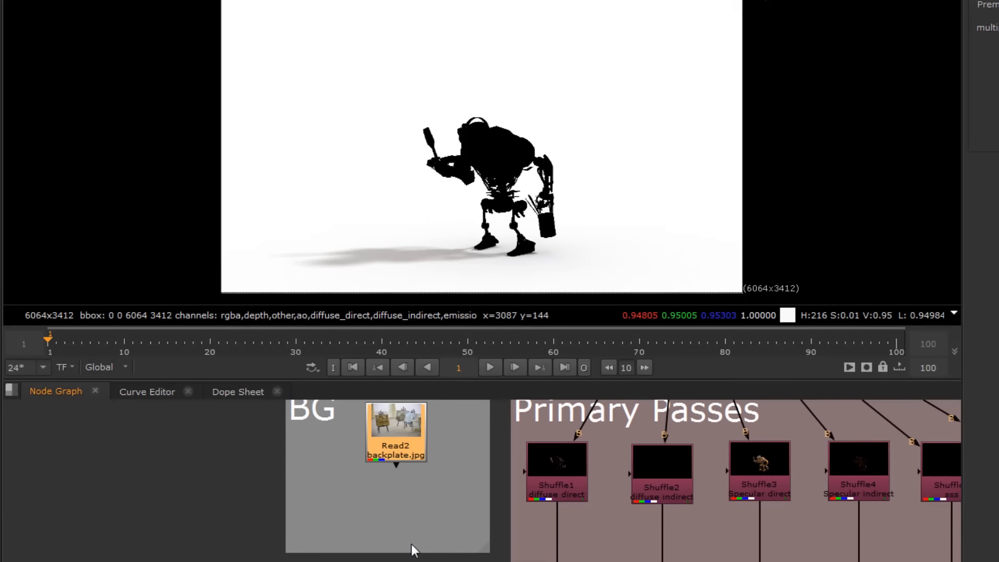
click(217, 545)
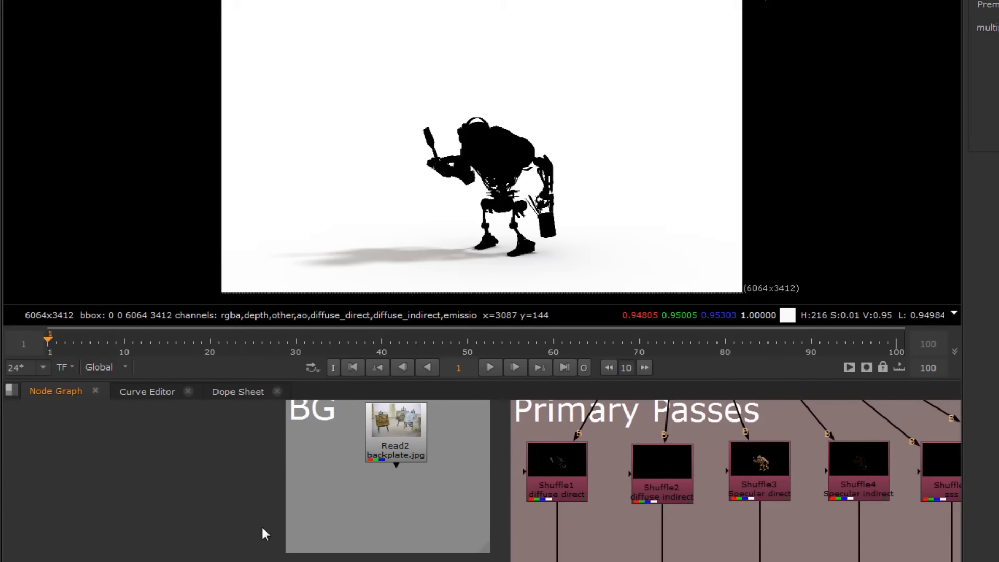
click(384, 435)
key(1)
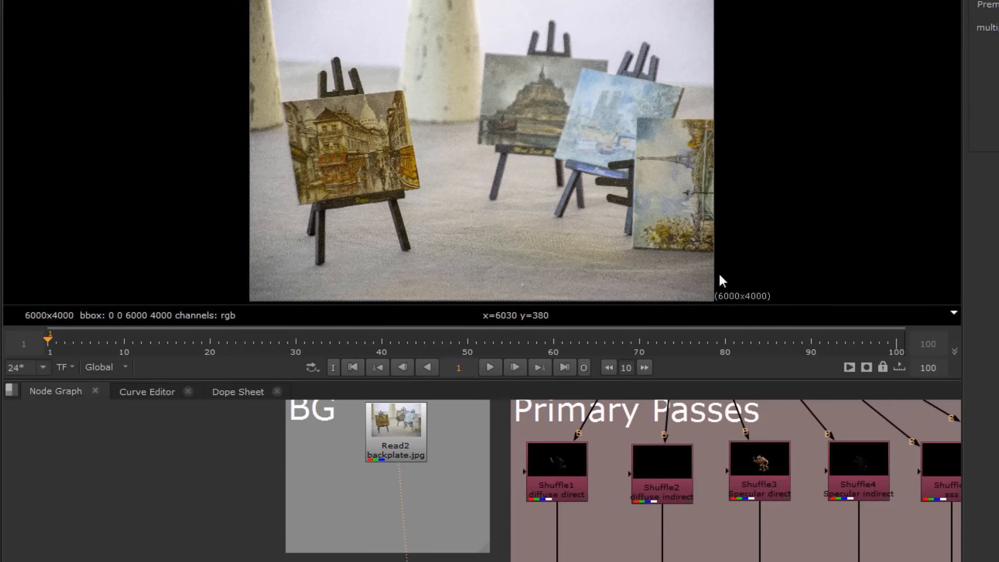
click(545, 464)
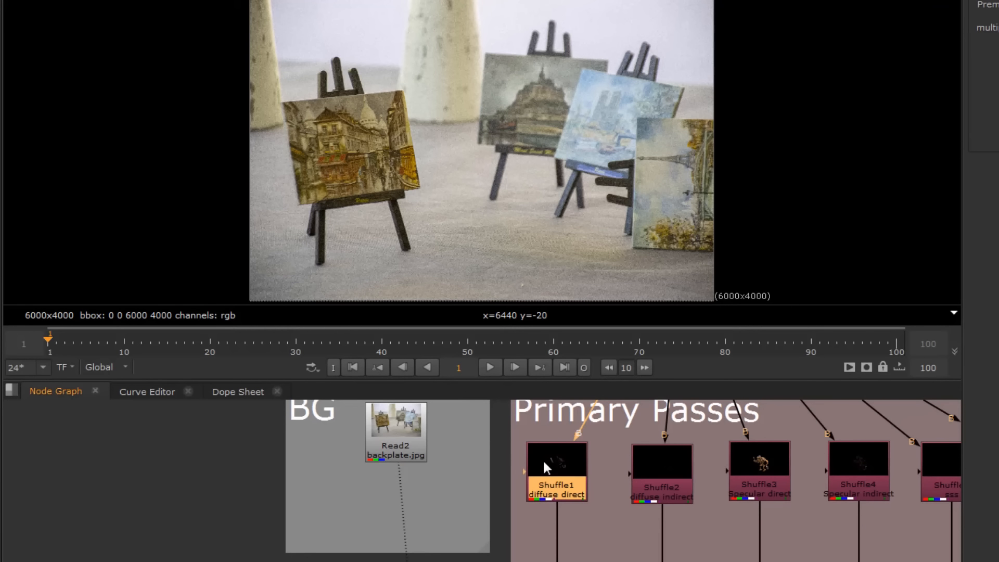
middle_drag(536, 454, 471, 532)
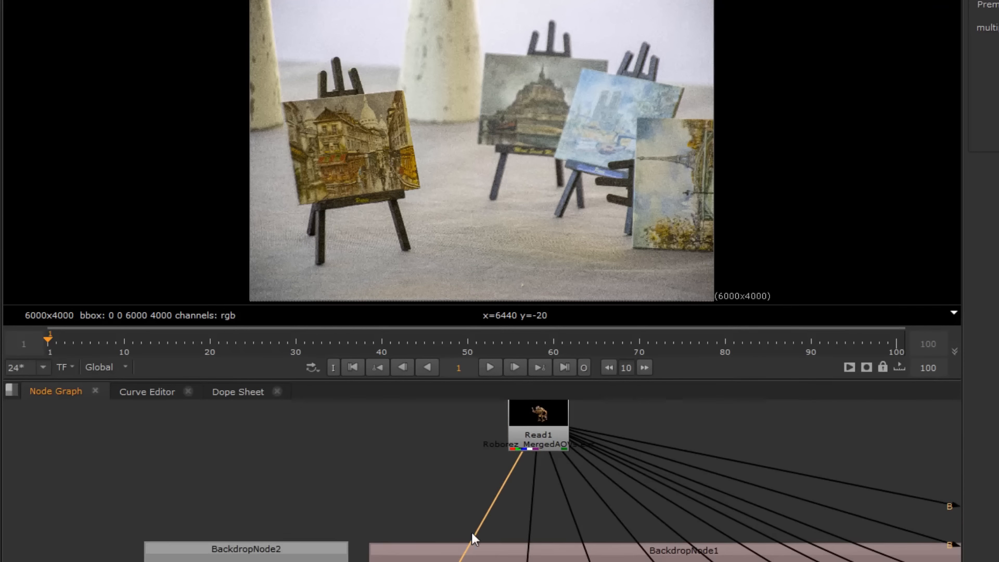
click(530, 435)
key(1)
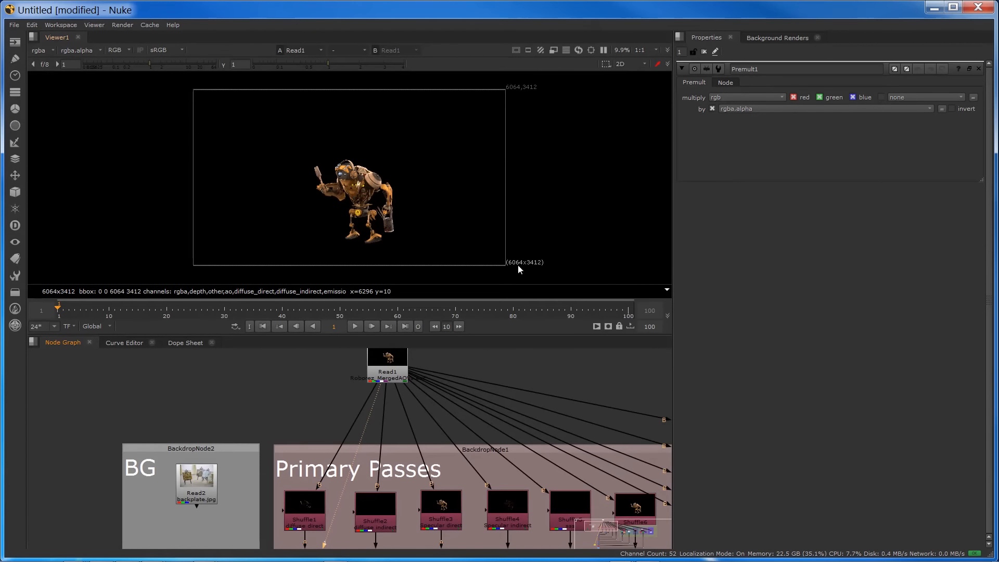
Add a Reformat node below the backplate in the BG section and set its output format to 6064x3412.
click(198, 483)
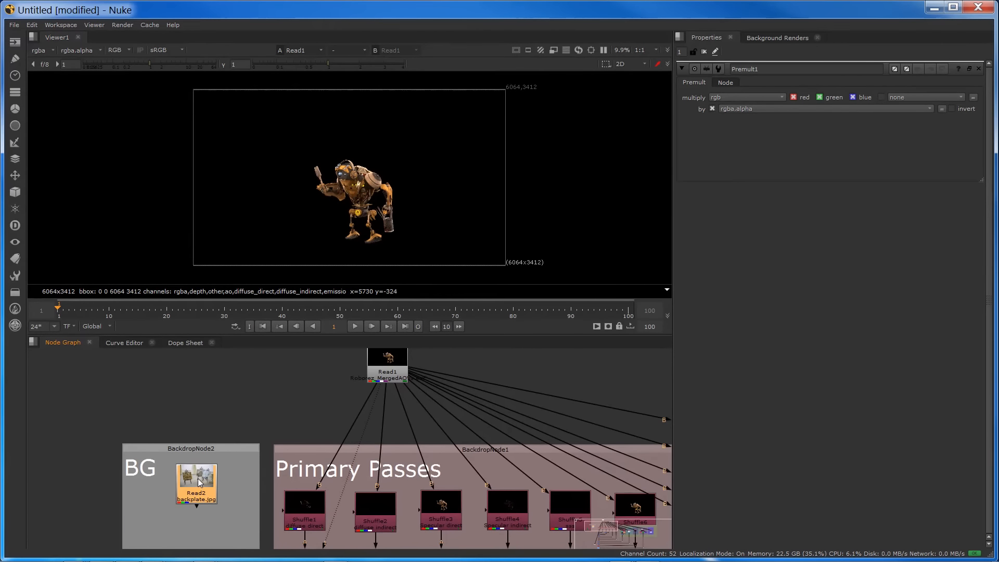
key(Tab)
text(reform)
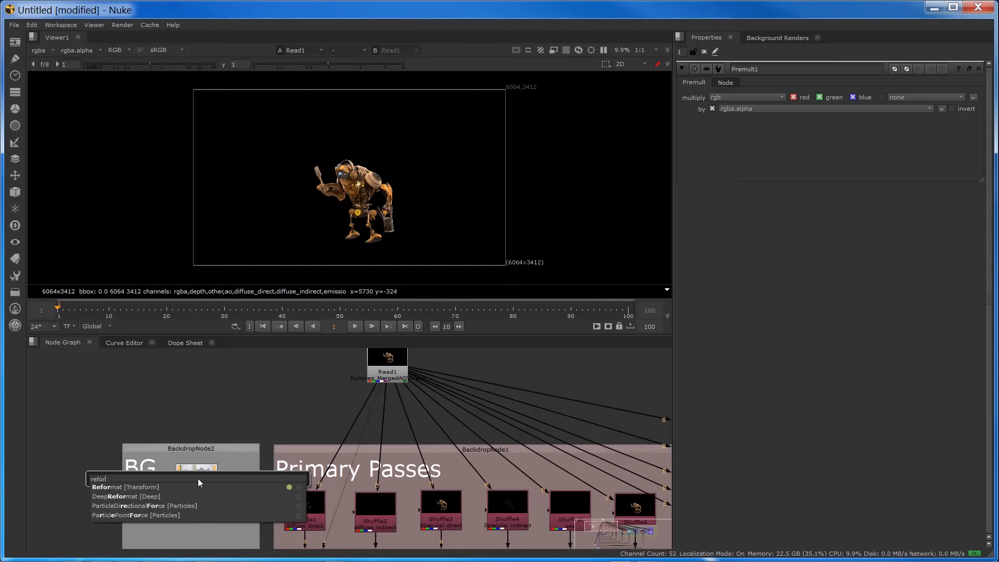
click(199, 487)
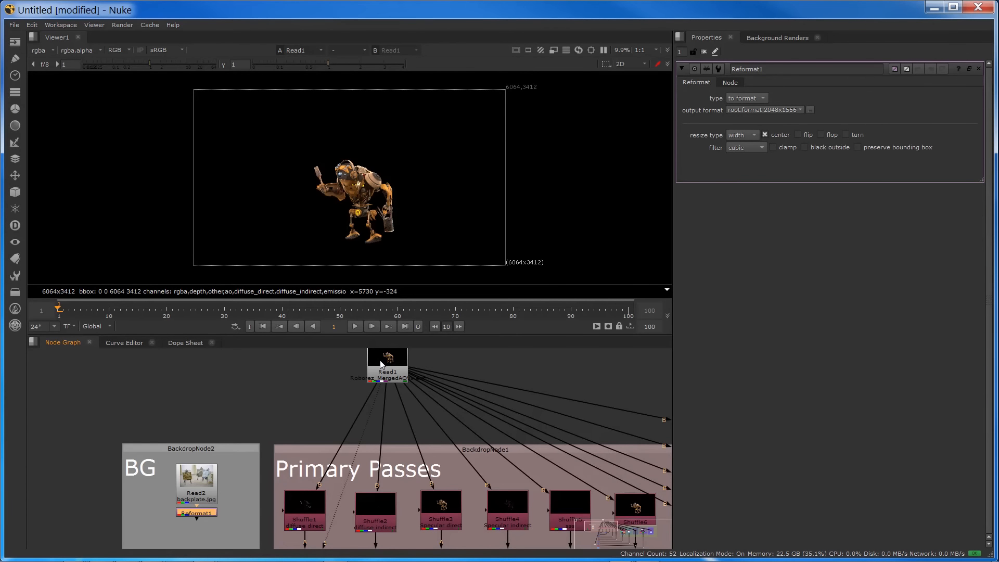
middle_drag(213, 468, 307, 429)
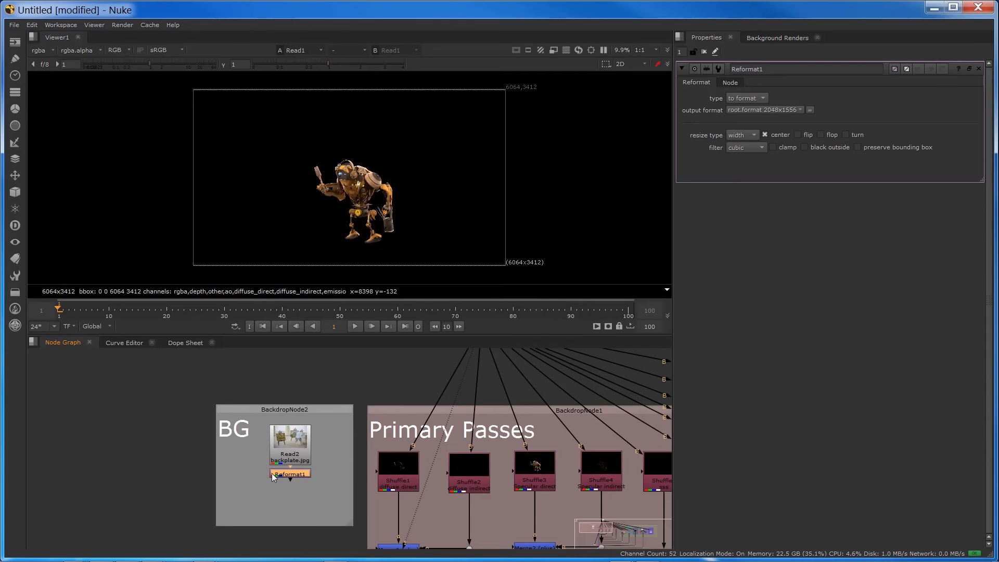
click(772, 110)
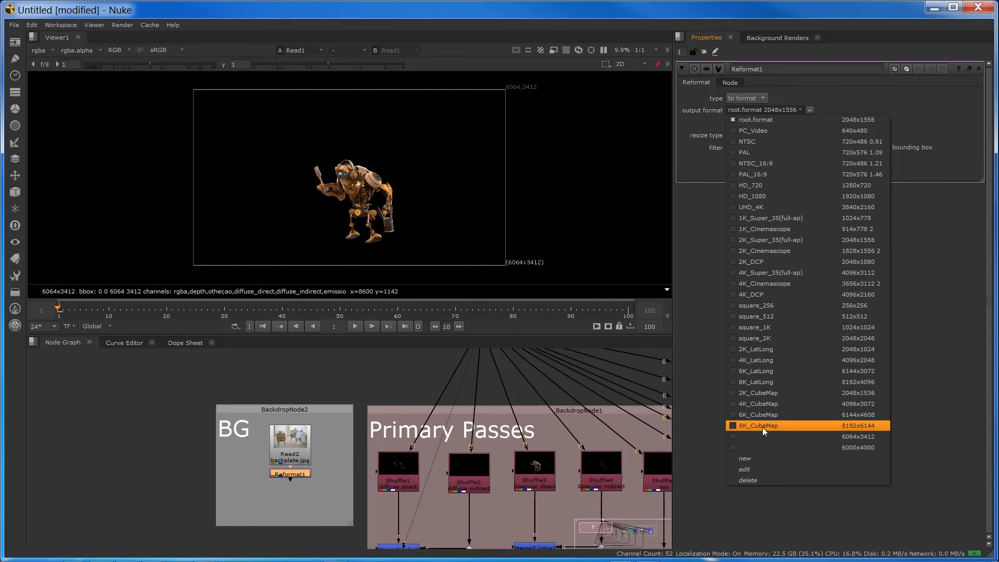
click(790, 436)
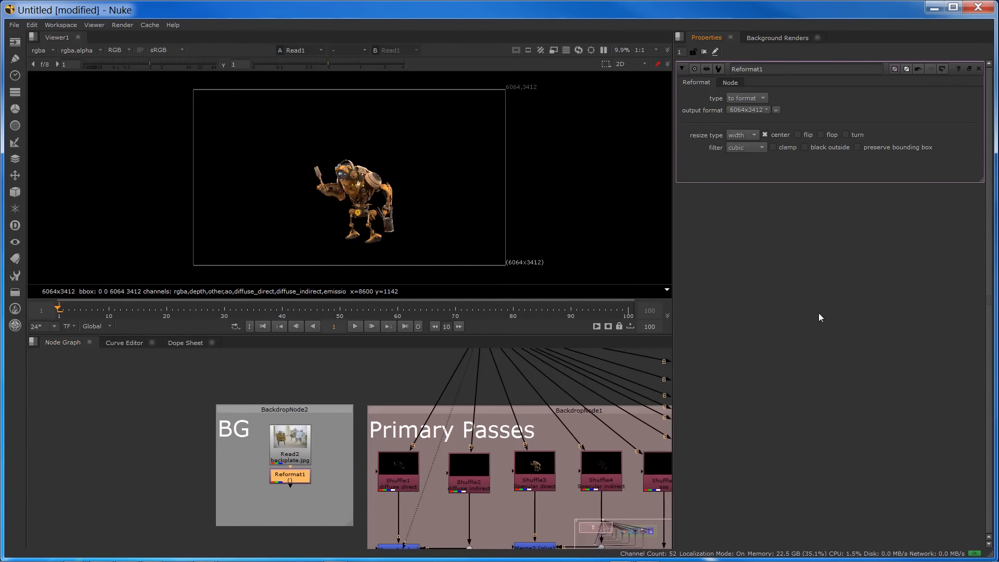
Set the project's full size format to 6064x3412 and reopen the backplate Reformat's properties.
key(s)
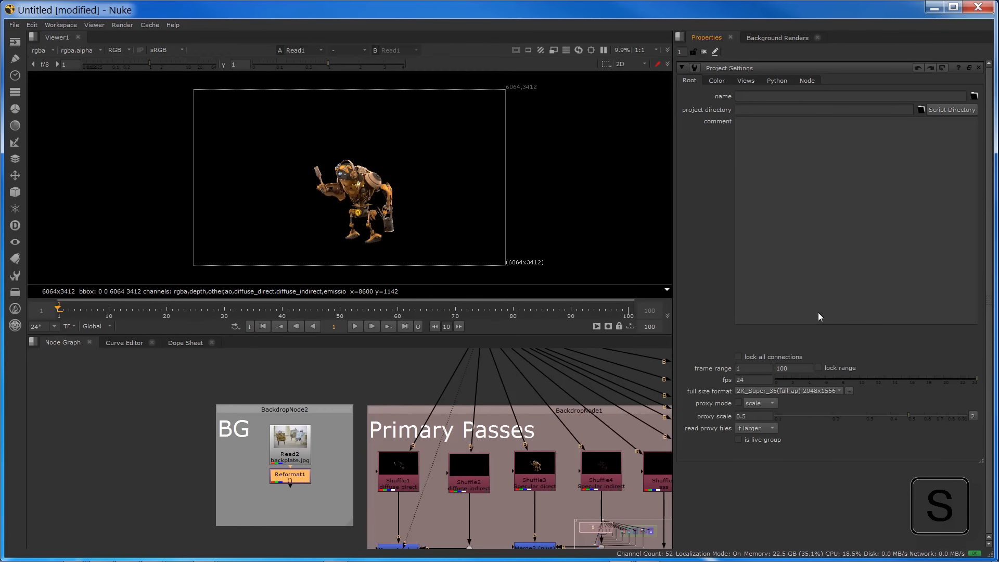
click(807, 391)
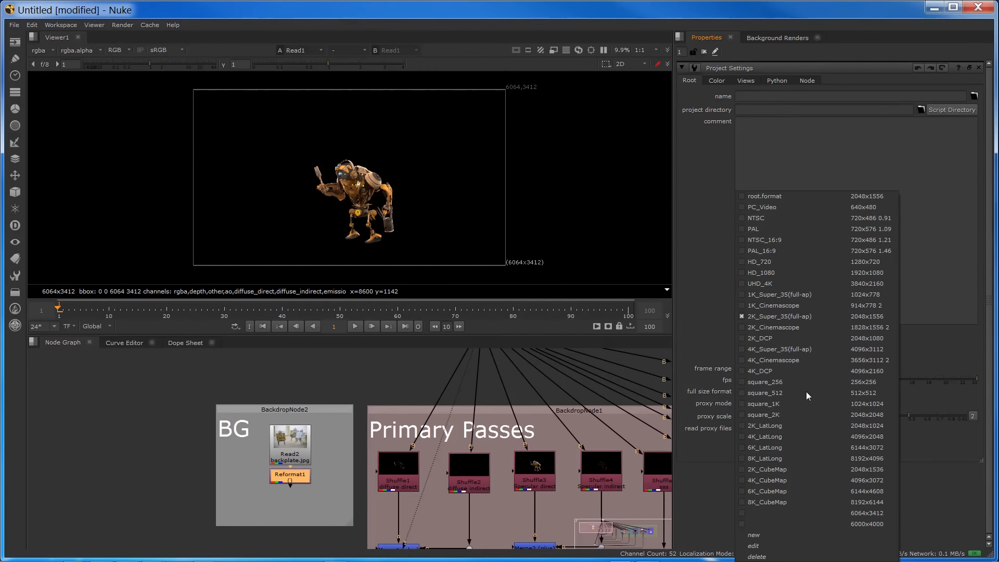
click(804, 512)
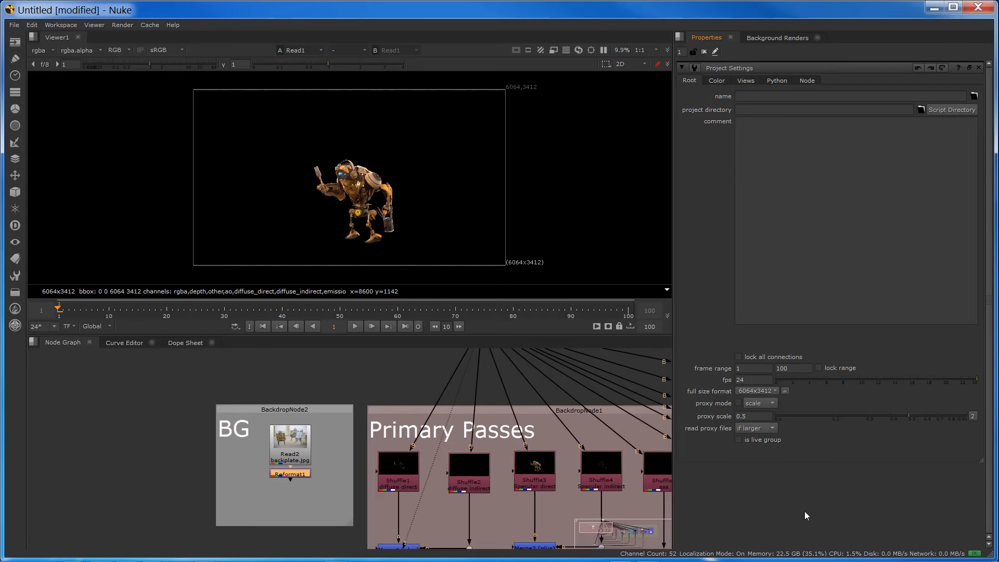
double_click(276, 474)
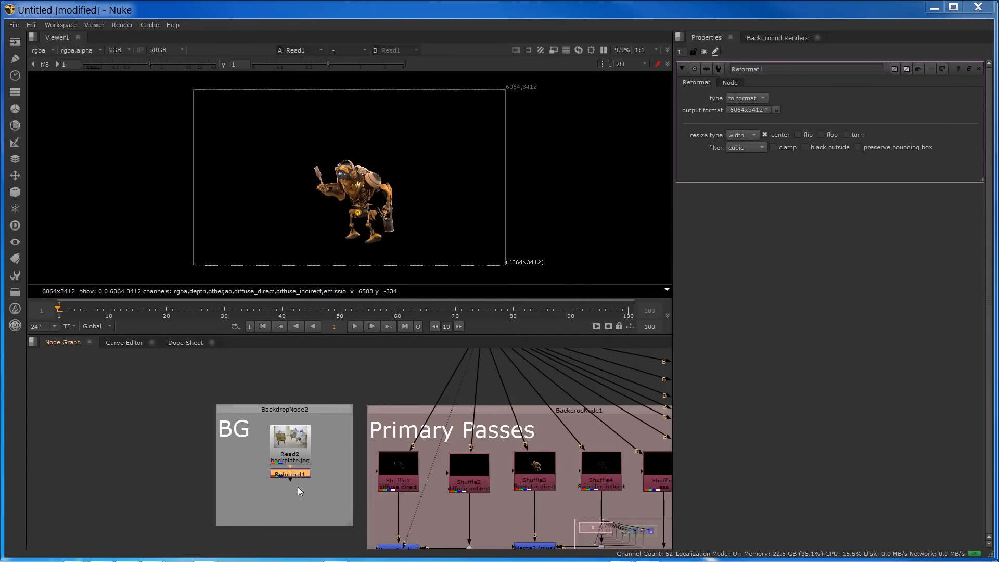
Create a Merge node with its B input connected to the backplate Reformat and place it lower than the ID Grade.
scroll(302, 463, down, 2)
scroll(305, 470, down, 3)
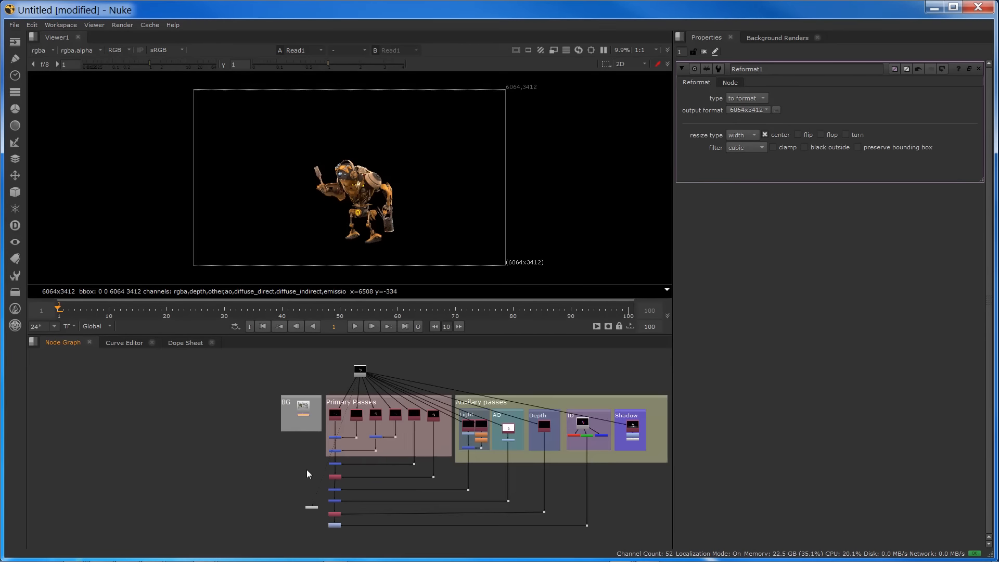
scroll(304, 473, down, 1)
scroll(305, 419, up, 4)
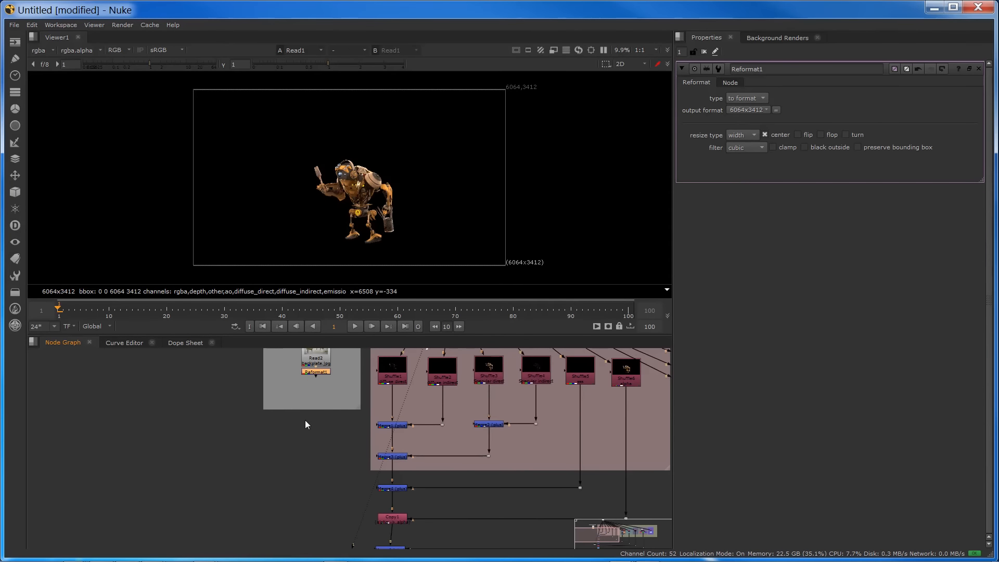
key(m)
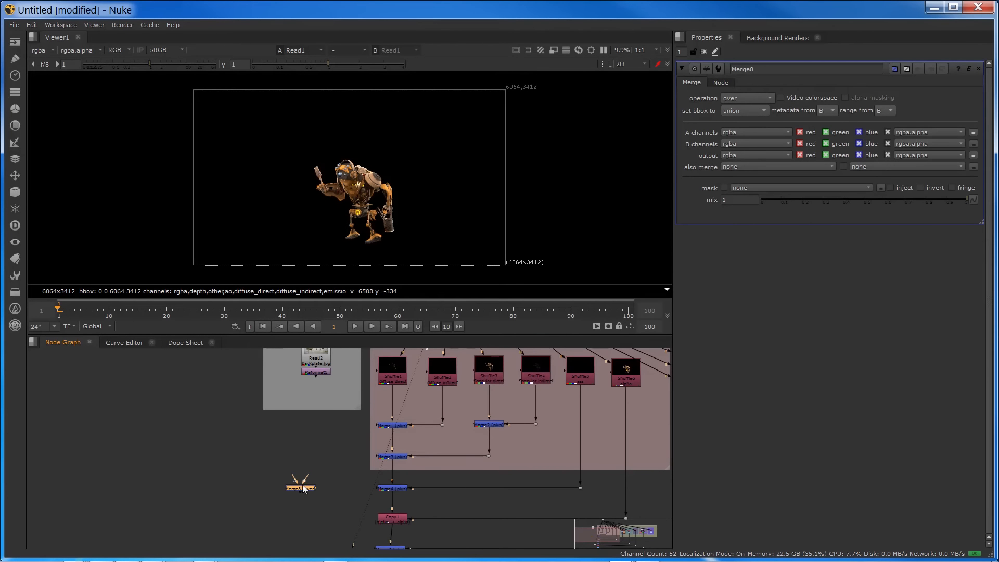
drag(301, 483, 320, 373)
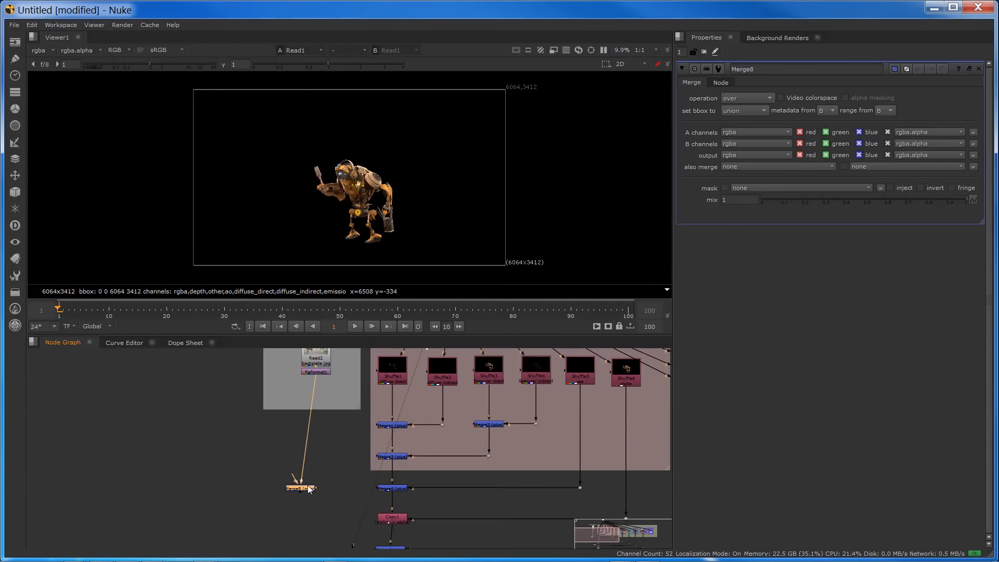
drag(308, 492, 314, 546)
middle_drag(281, 473, 277, 379)
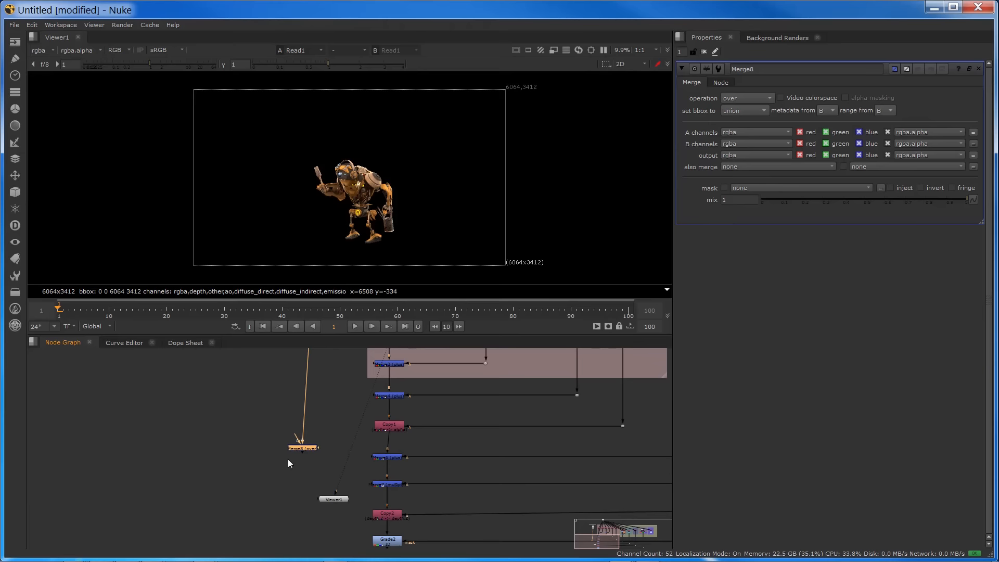
middle_drag(278, 435, 269, 385)
drag(285, 397, 299, 524)
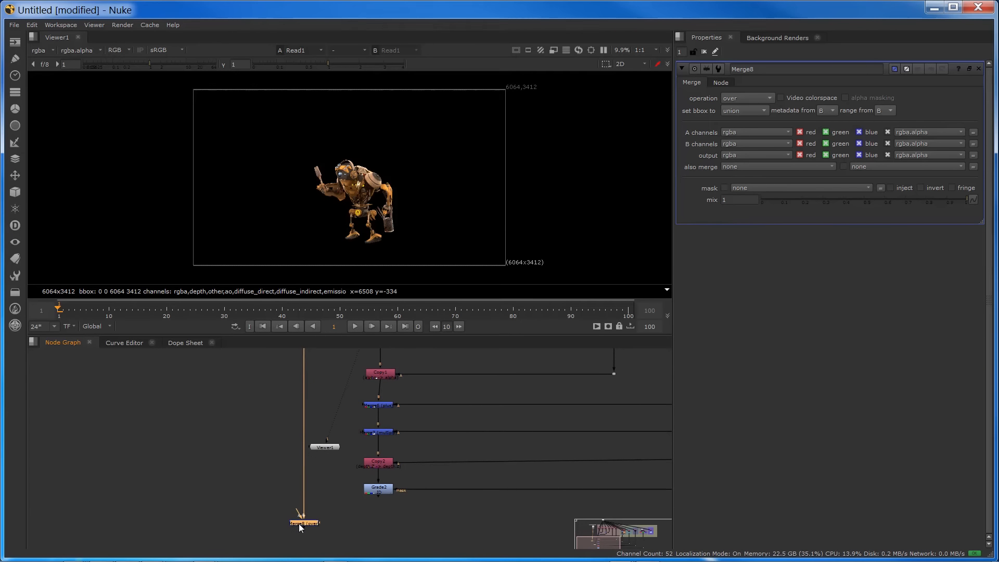
Connect the Merge's A input to the Shadow section's Premult, route it through a Dot, and align the Shadow section above it.
scroll(301, 526, down, 3)
middle_drag(339, 529, 246, 537)
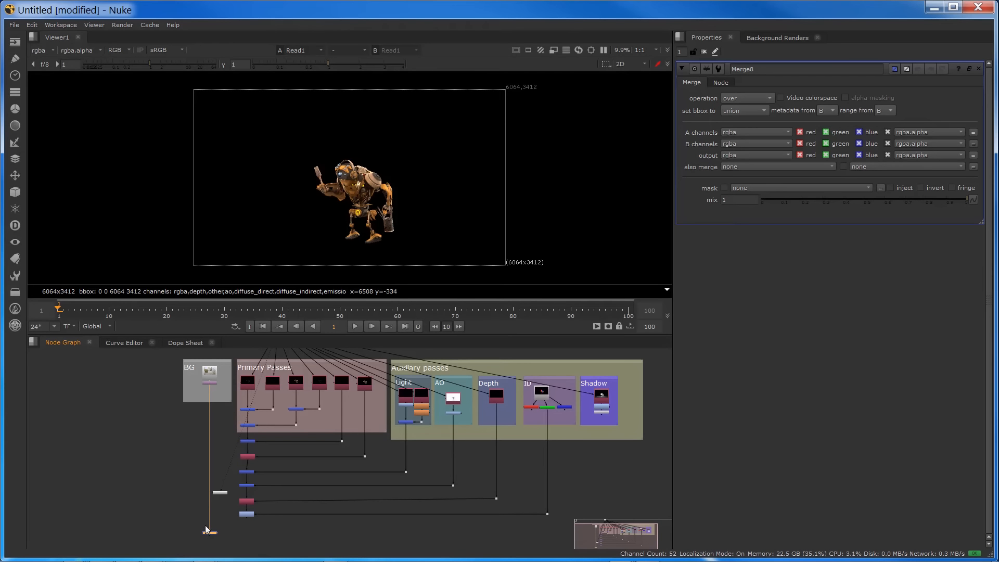
mouse_move(210, 533)
mouse_down()
mouse_move(560, 458)
mouse_move(605, 414)
mouse_up()
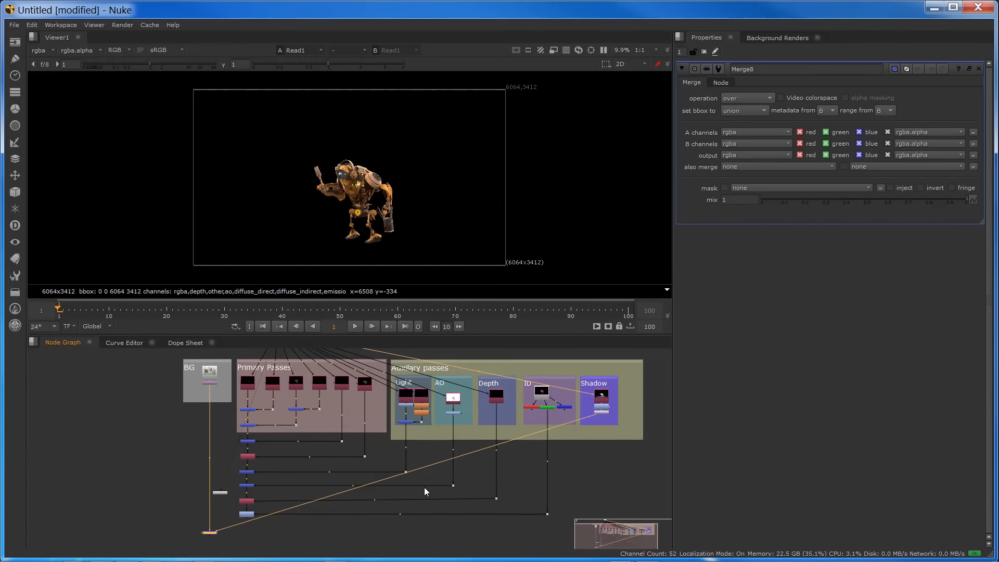
drag(607, 379, 614, 397)
ctrl+drag(410, 483, 616, 538)
drag(614, 403, 613, 384)
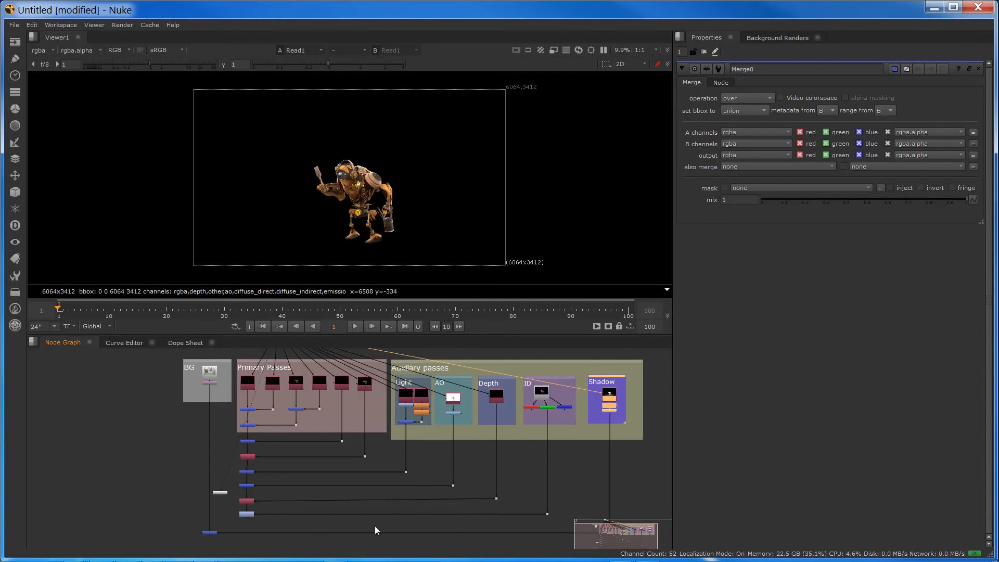
Set the operation of the Merge joining the backplate and shadow to multiply and show its result in the viewer.
middle_drag(319, 514, 353, 428)
scroll(255, 468, up, 6)
middle_drag(184, 414, 261, 446)
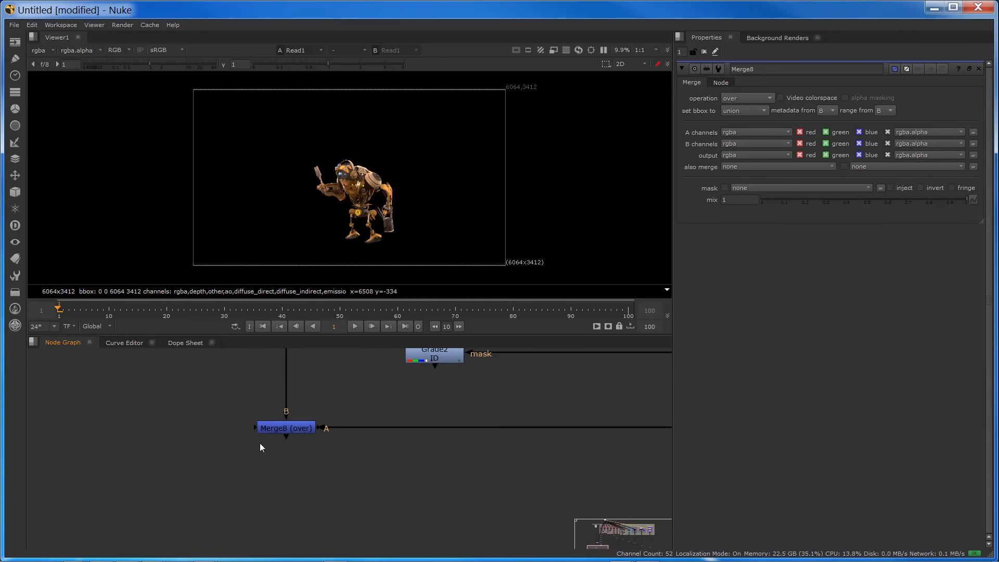
click(279, 427)
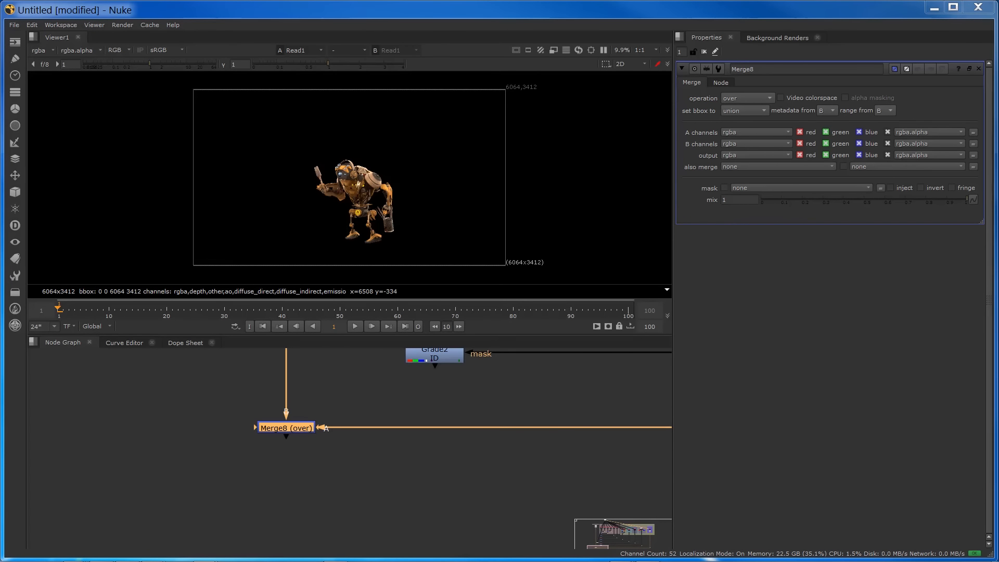
click(760, 97)
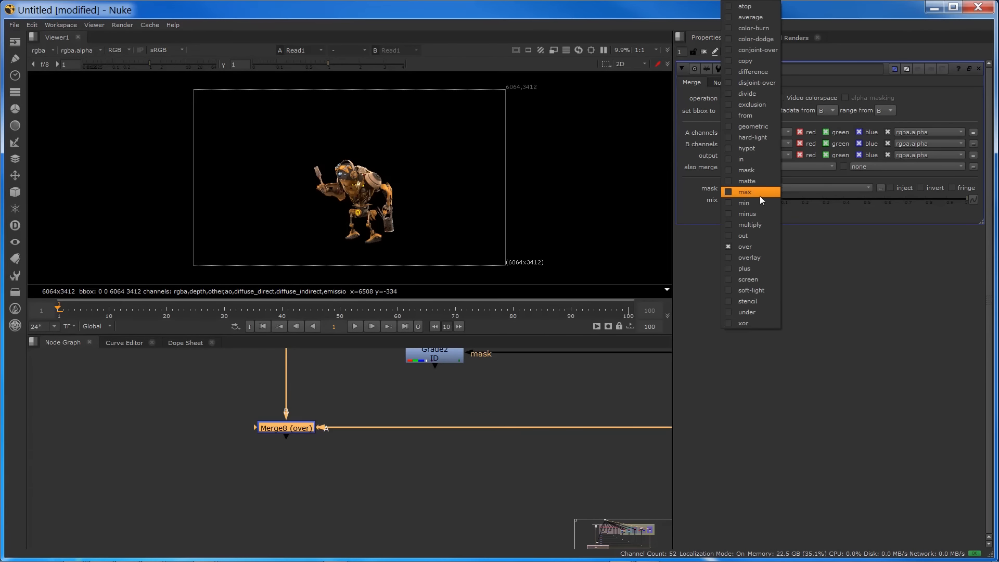
click(750, 224)
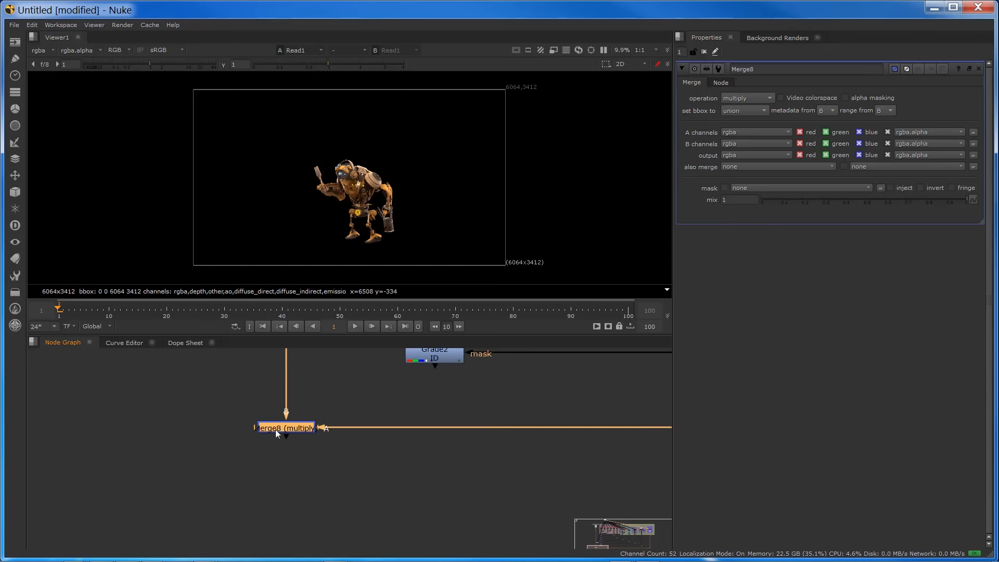
key(1)
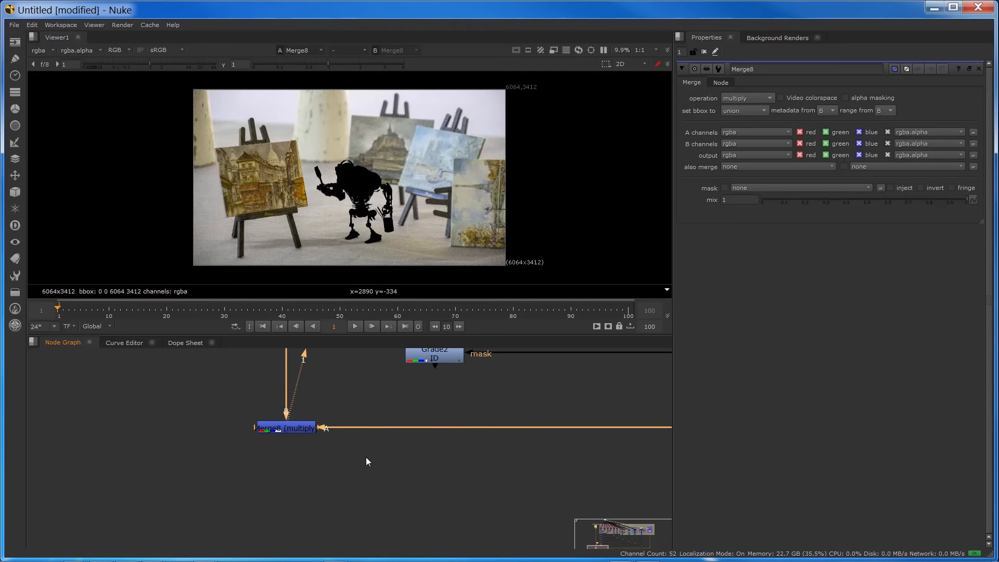
Insert a Transform node on the multiply Merge's A input and set its scale to 1.2.
click(379, 460)
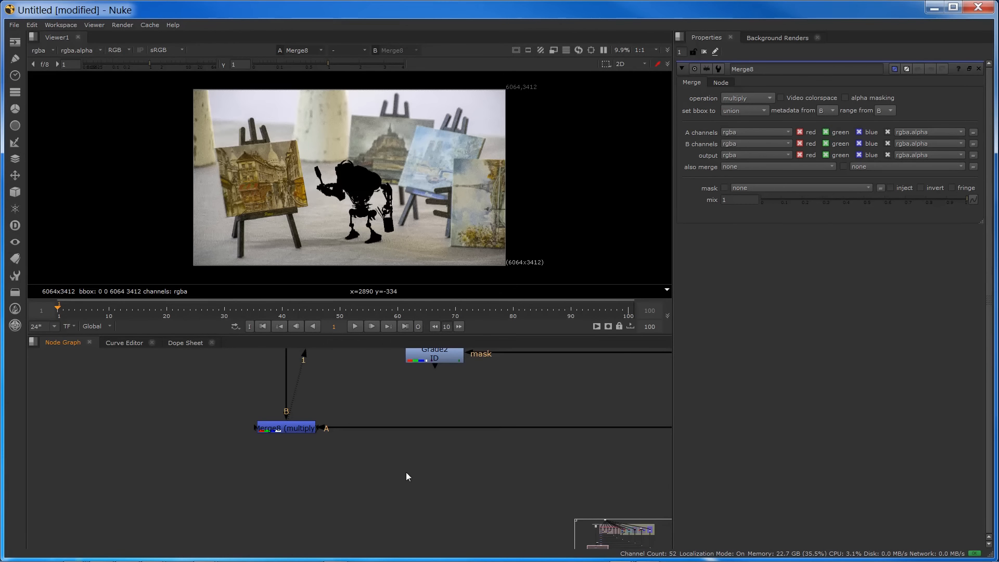
key(t)
drag(402, 470, 415, 426)
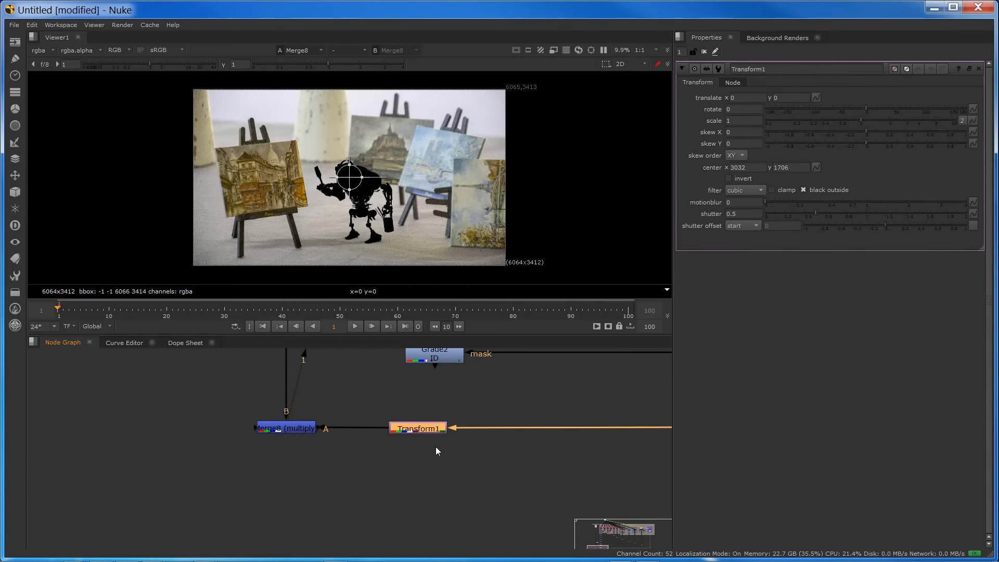
click(747, 123)
text(.2)
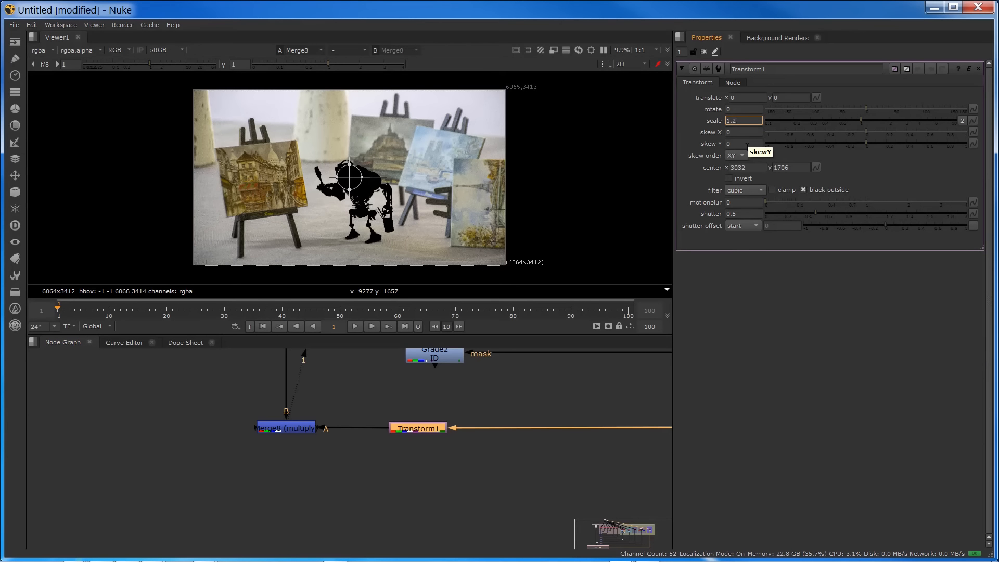
key(Return)
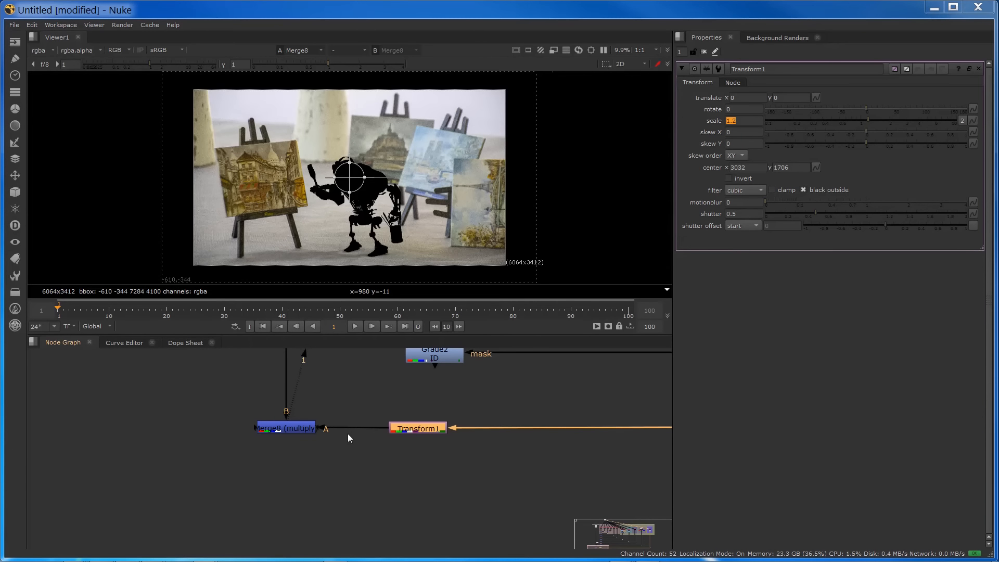
Add a ColorCorrect node directly below the Premult in the Shadow section.
middle_drag(524, 410, 255, 464)
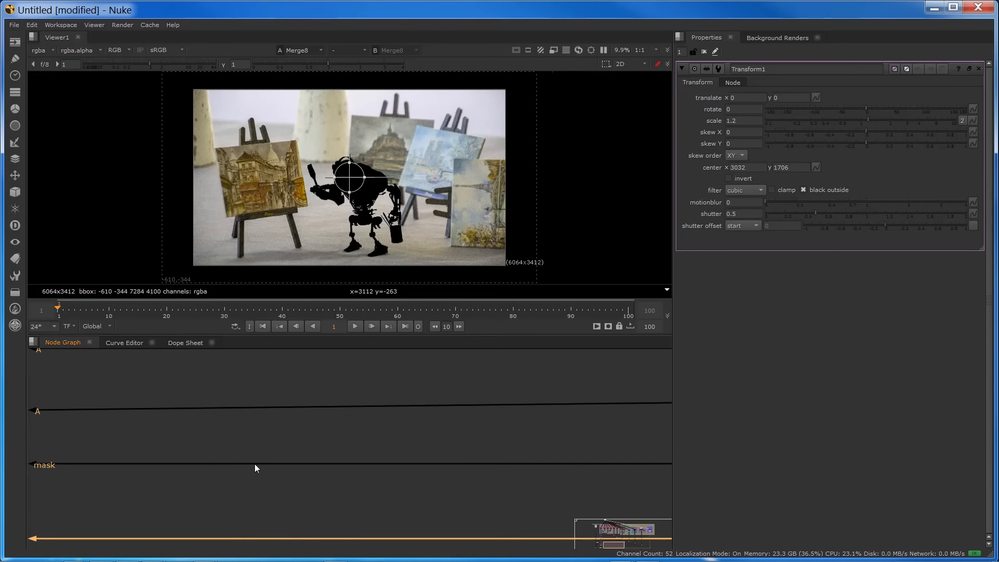
middle_drag(572, 434, 224, 433)
scroll(339, 432, down, 3)
middle_drag(565, 422, 186, 475)
scroll(255, 457, down, 3)
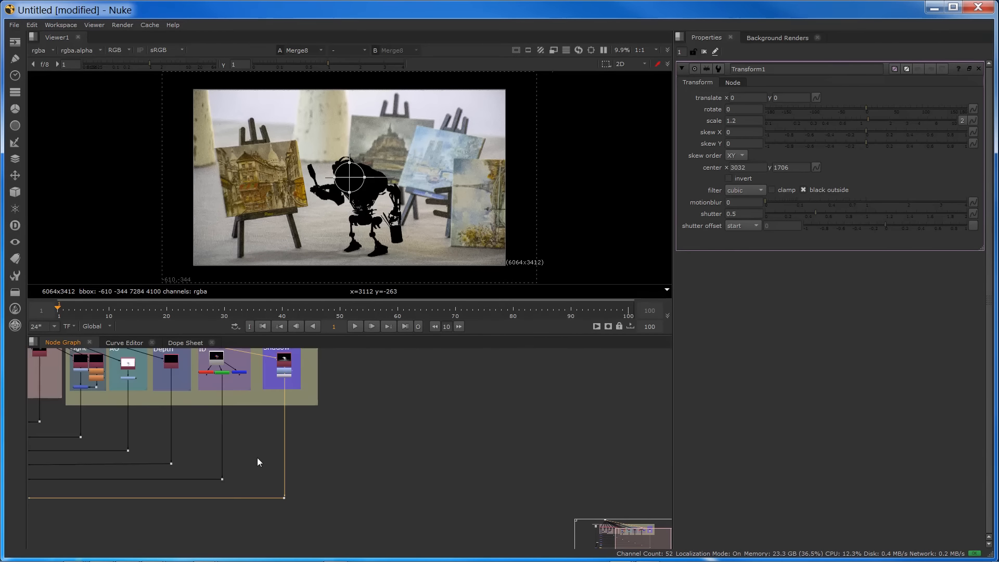
scroll(257, 457, up, 8)
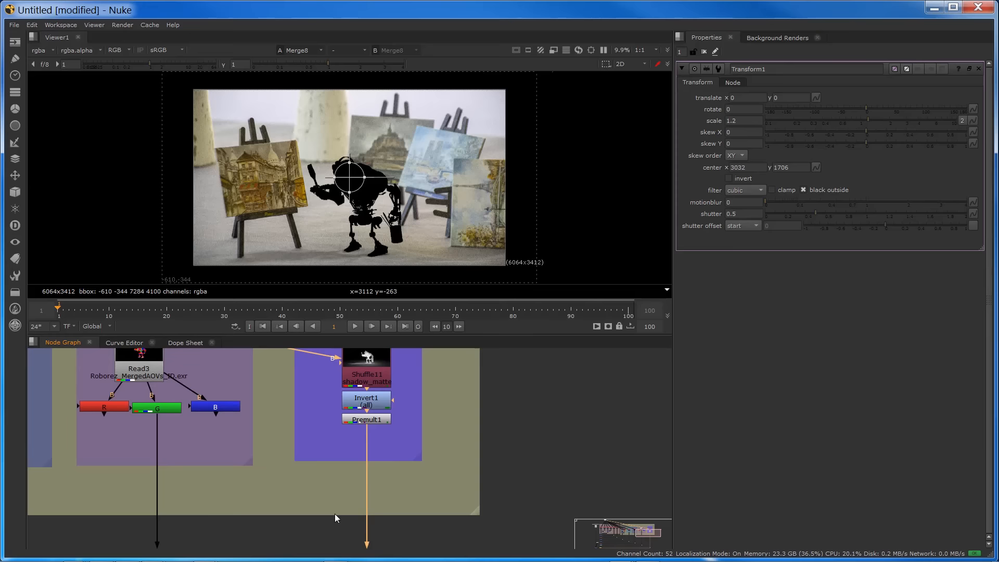
middle_drag(335, 514, 546, 475)
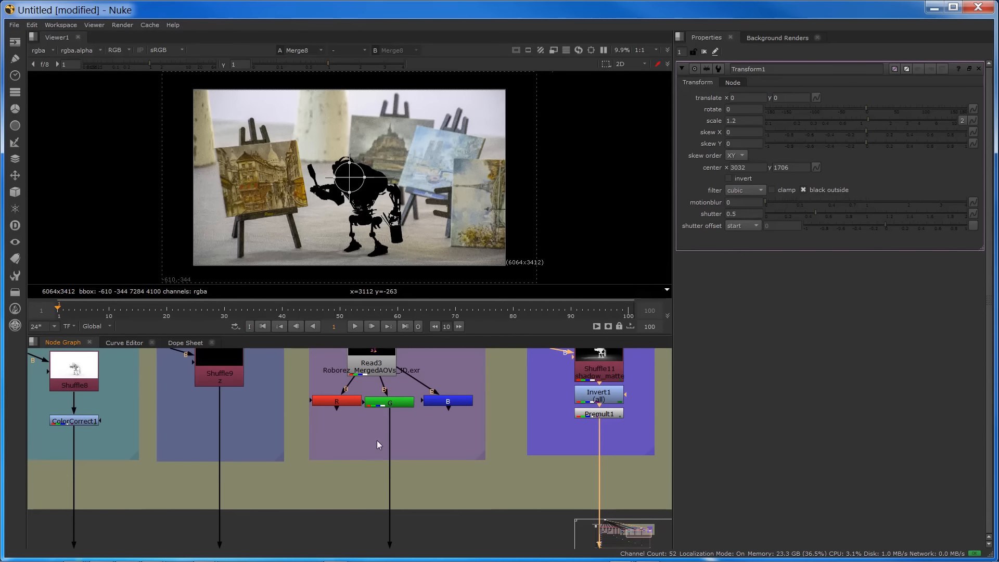
middle_drag(612, 424, 453, 460)
click(455, 452)
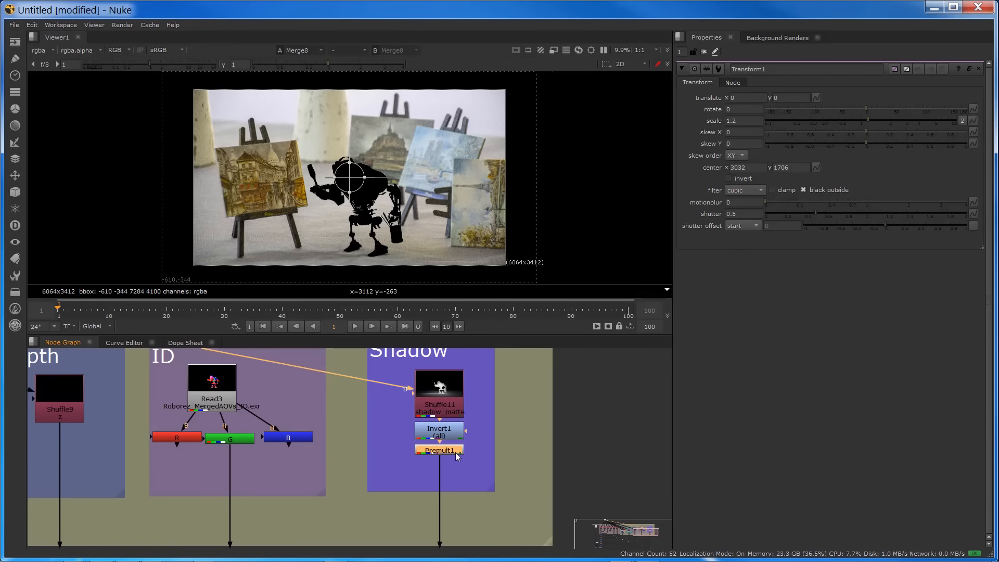
key(c)
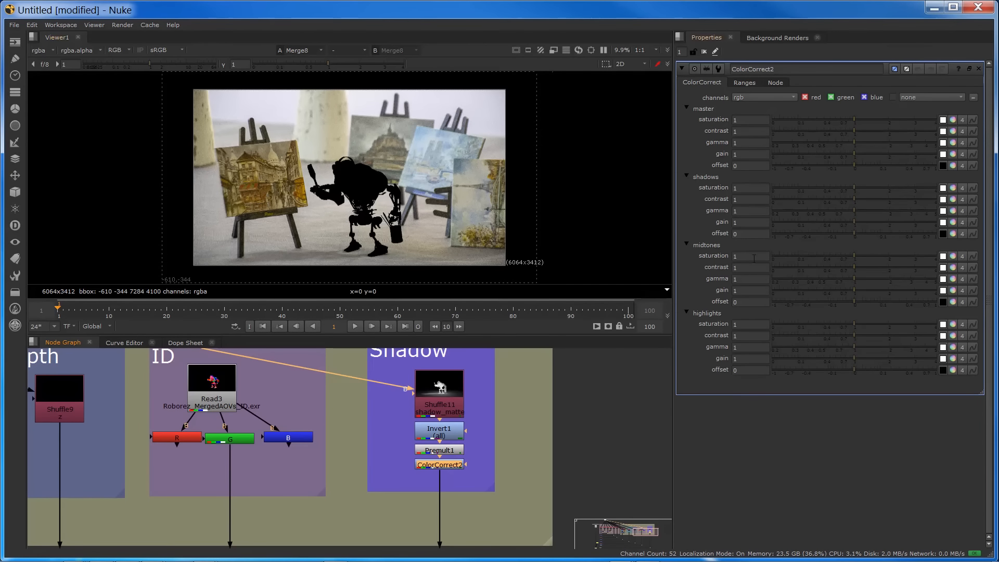
Set the shadow ColorCorrect's master gamma to 2.1.
click(886, 142)
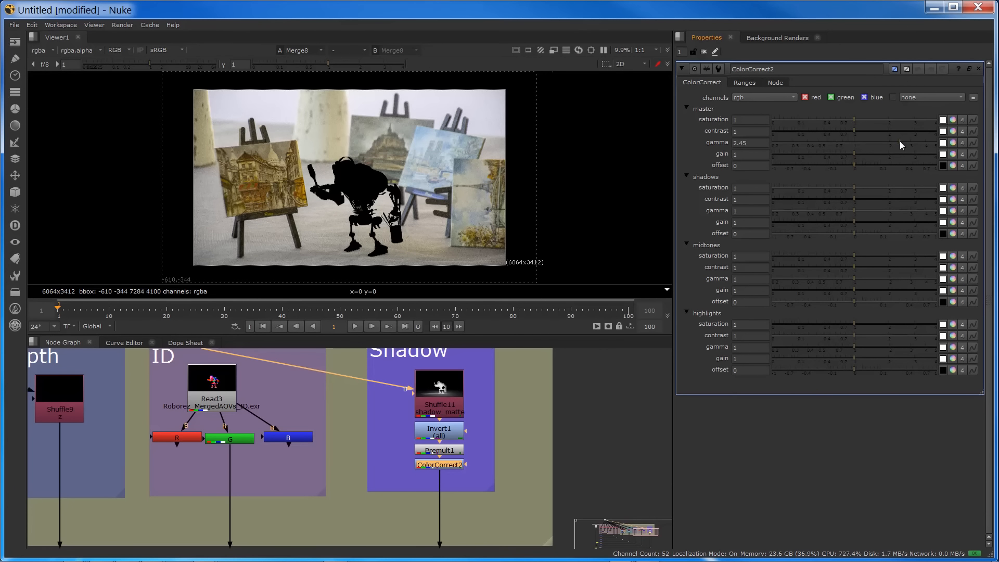
mouse_move(898, 141)
mouse_down()
mouse_move(915, 145)
mouse_move(901, 154)
mouse_up()
drag(895, 142, 892, 143)
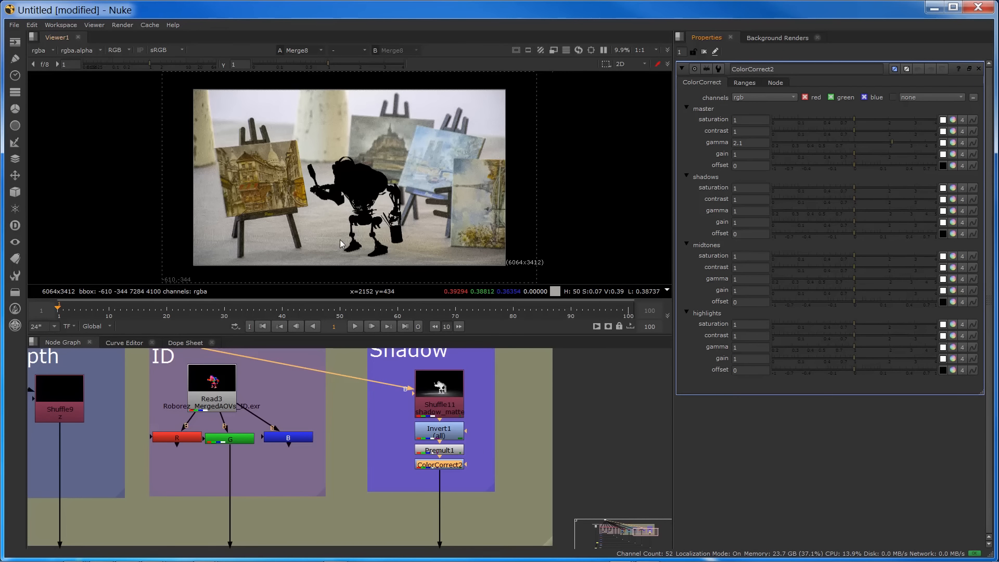
Move the shadow Transform node farther right along the line feeding the multiply Merge's A input.
scroll(273, 451, down, 4)
middle_drag(221, 513, 342, 438)
scroll(342, 463, down, 3)
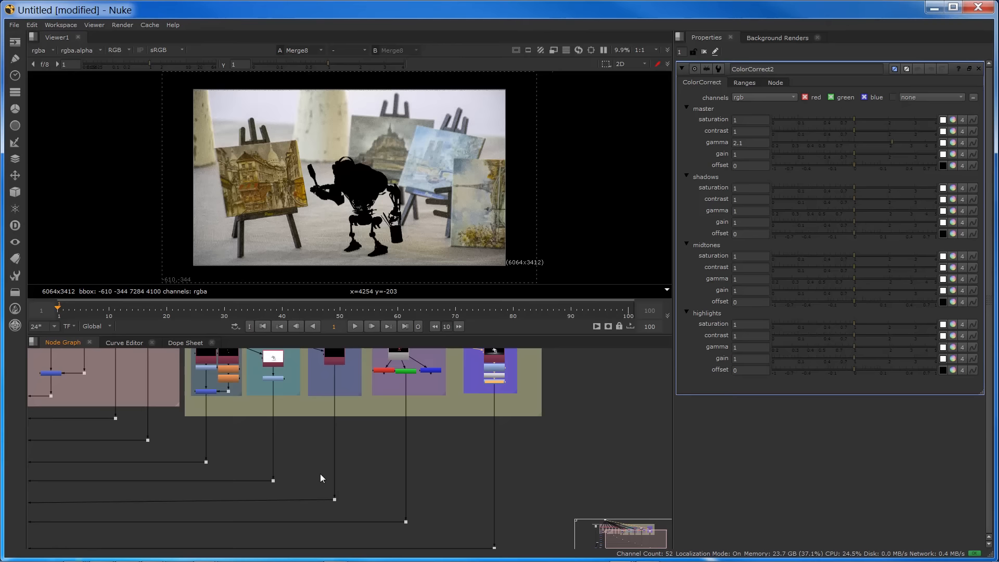
scroll(323, 476, up, 4)
middle_drag(344, 480, 370, 480)
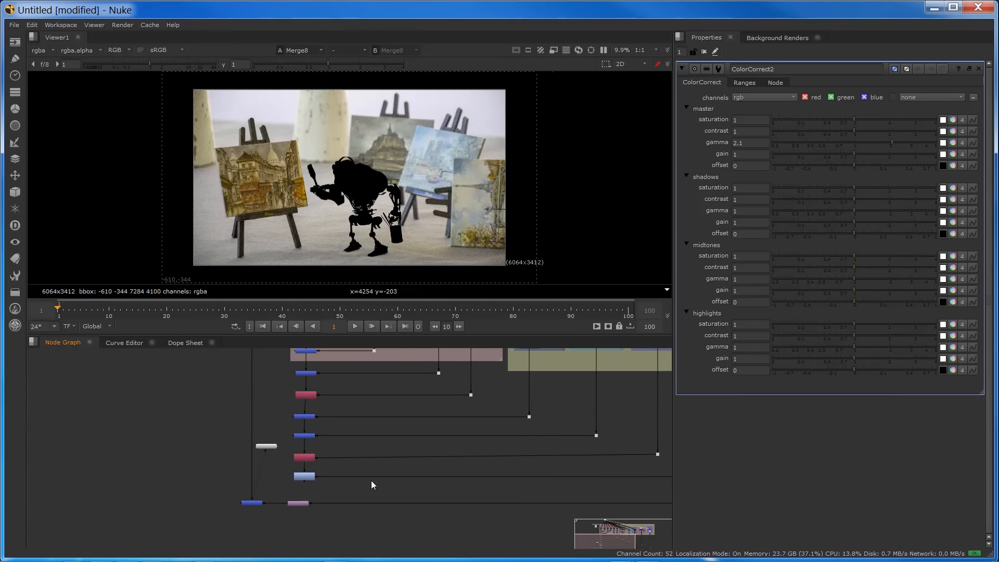
drag(297, 504, 335, 503)
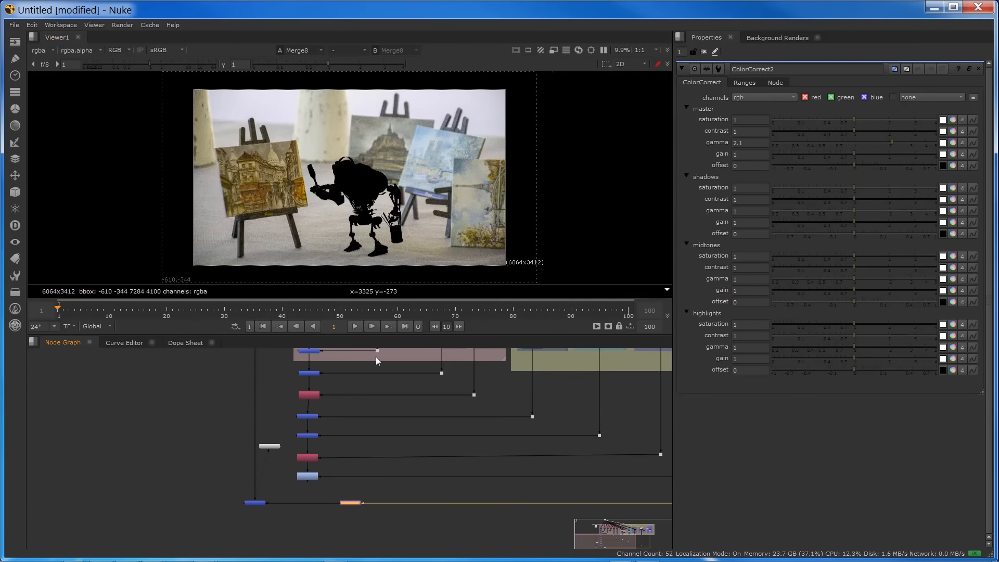
View the ID Grade's output, add another Grade node after it, and place the new node slightly lower.
middle_drag(373, 421, 370, 437)
scroll(371, 429, down, 6)
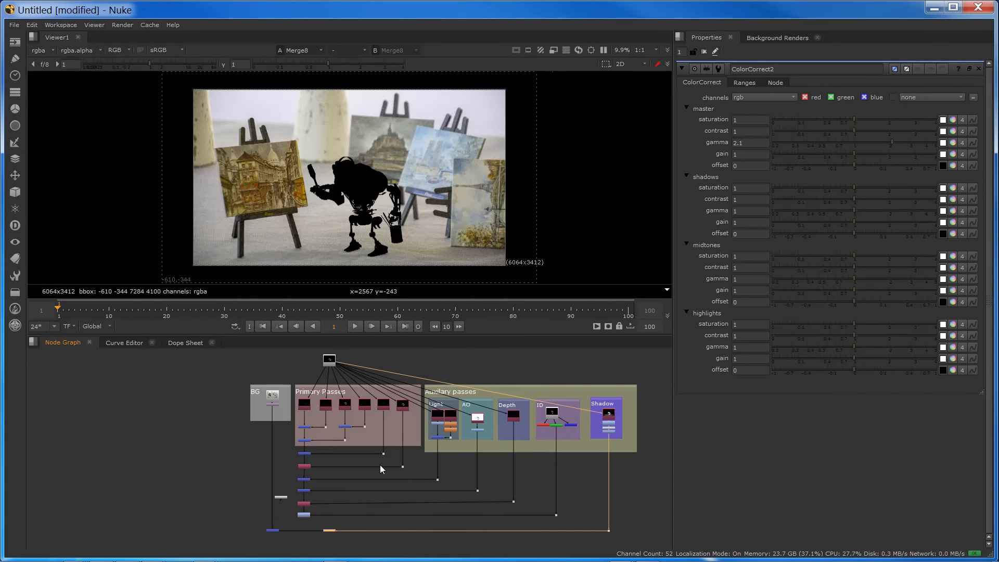
scroll(297, 458, up, 5)
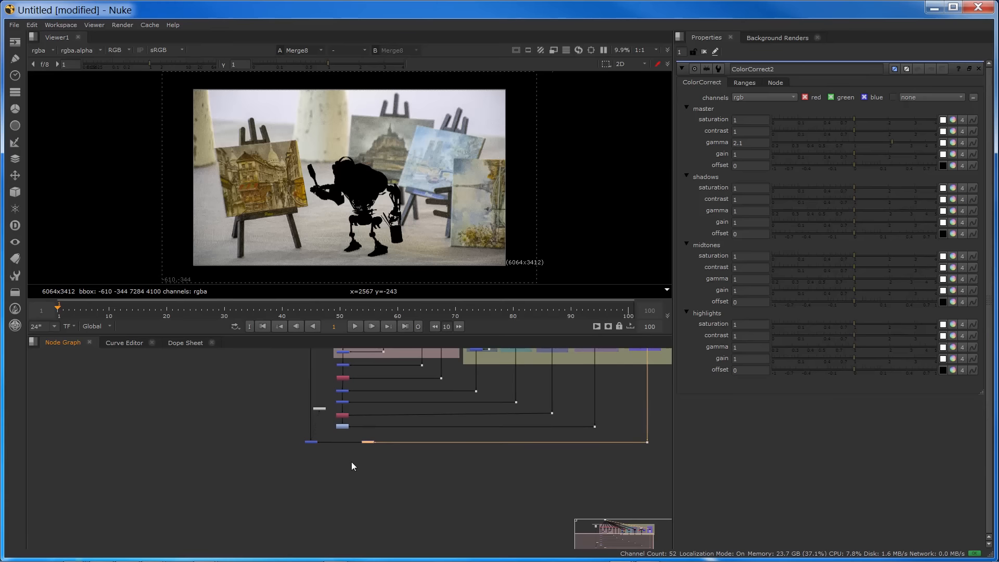
scroll(364, 443, up, 3)
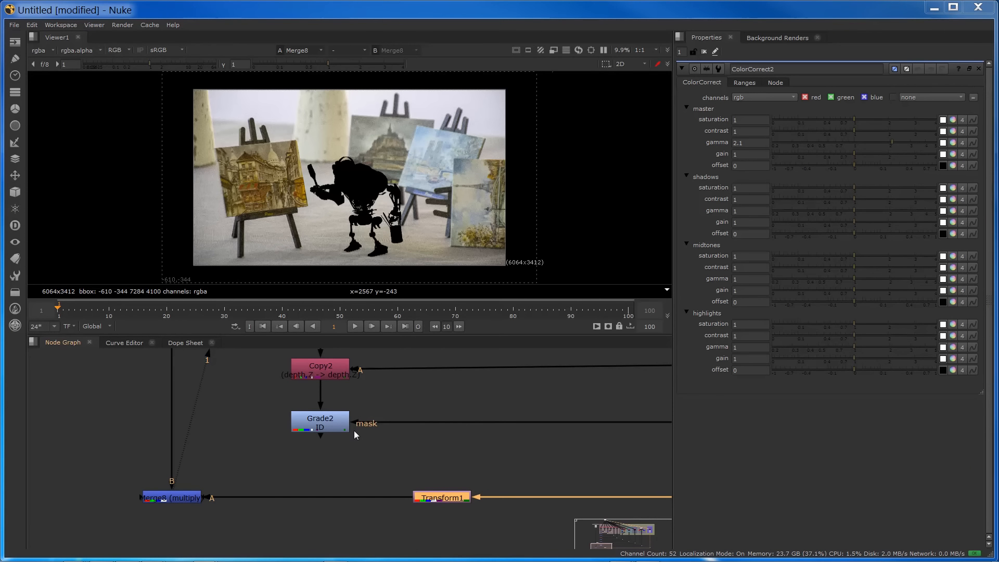
click(335, 421)
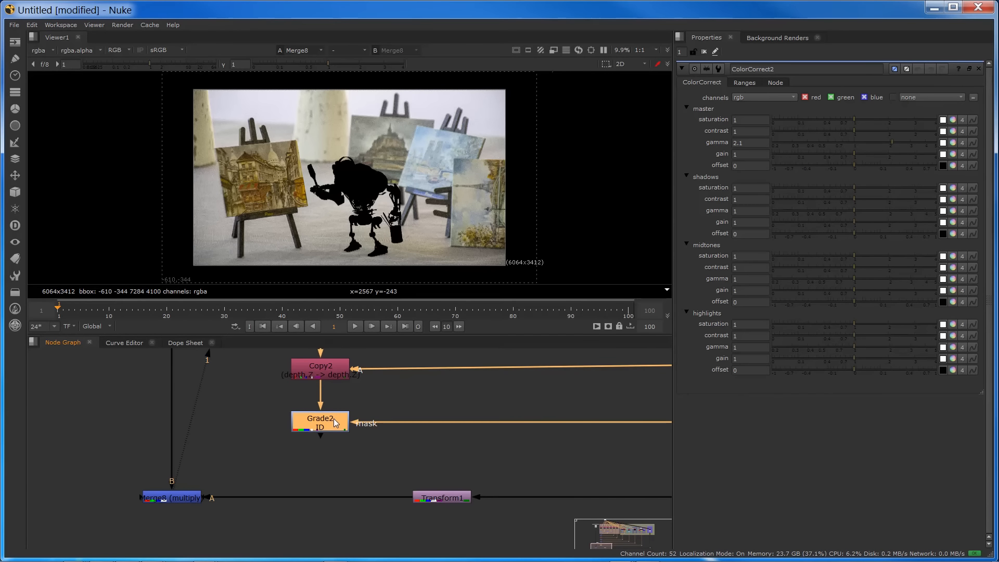
key(1)
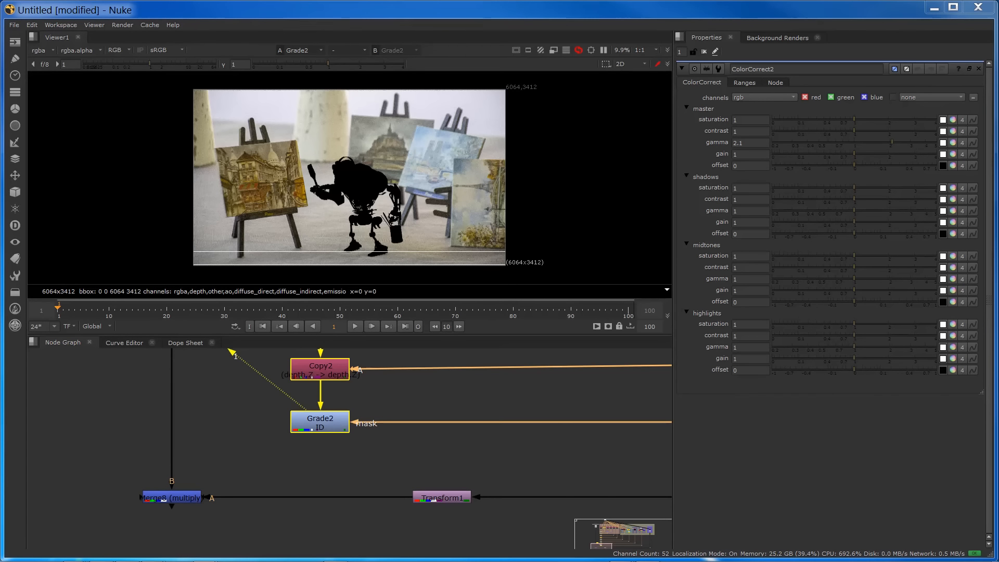
click(320, 428)
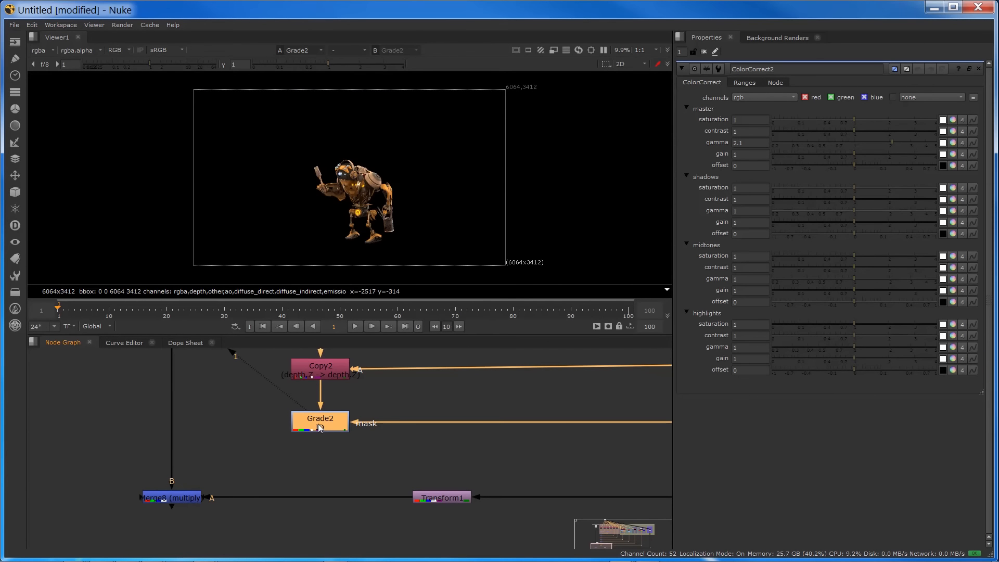
key(g)
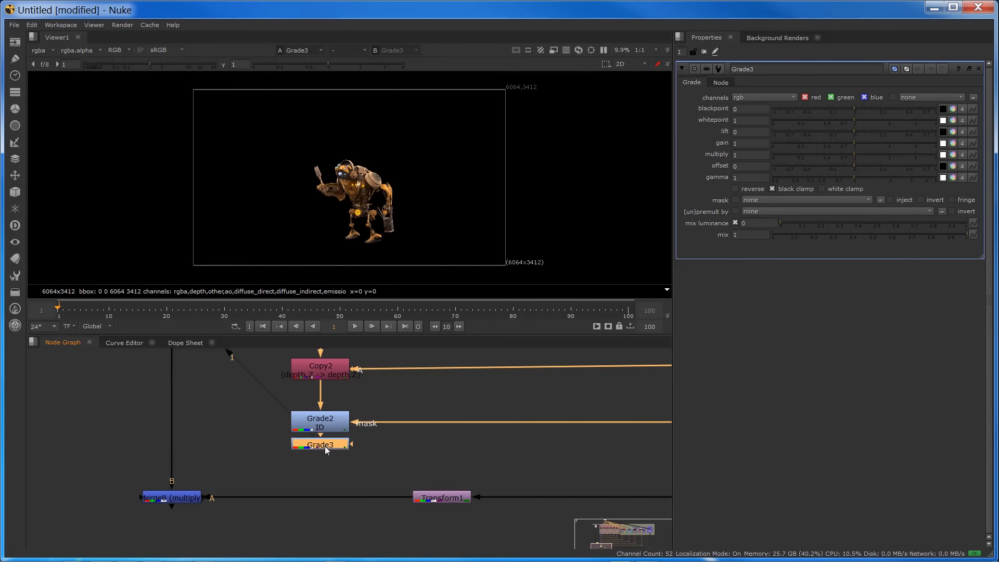
drag(325, 446, 325, 467)
Set the new Grade's gain to 0.6 and gamma to 1.3 while viewing the robot up close.
scroll(352, 219, up, 5)
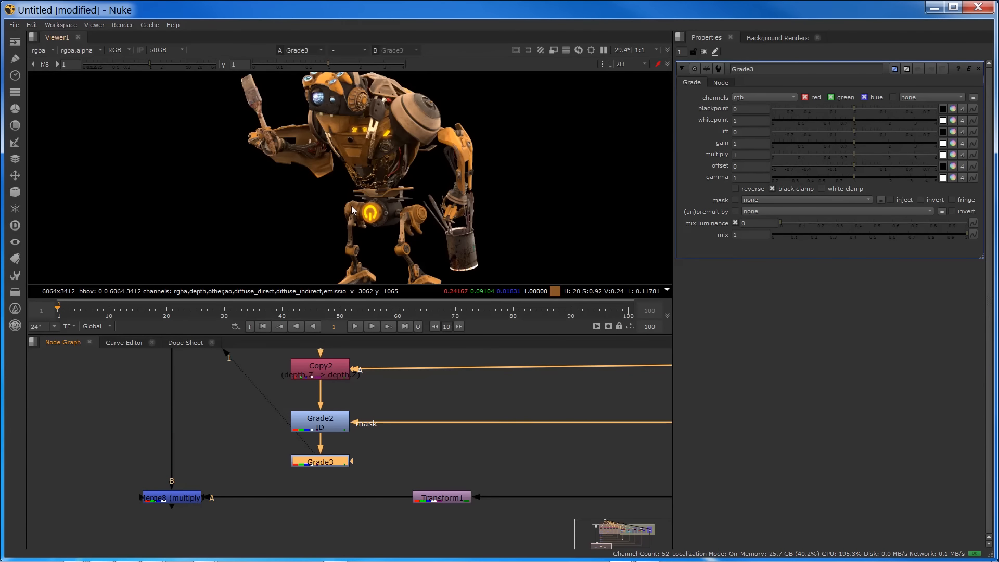
scroll(339, 207, down, 1)
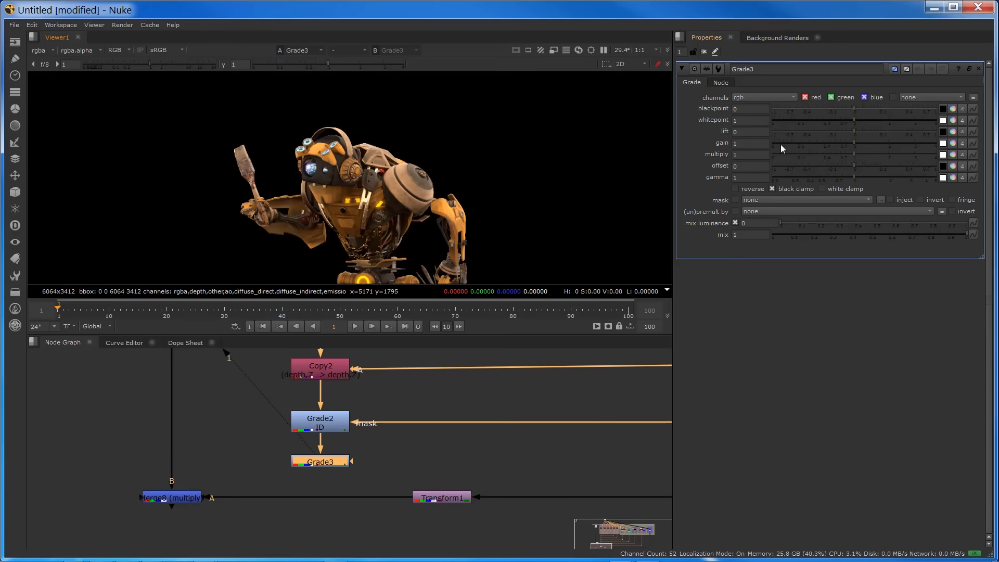
click(751, 143)
text(0.6)
key(Return)
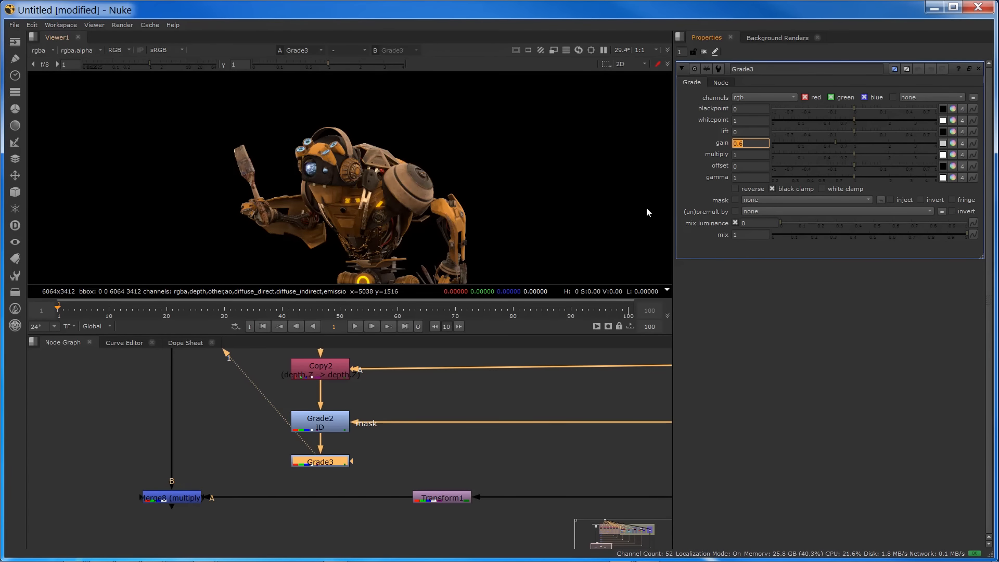
click(762, 177)
text(.3)
key(Return)
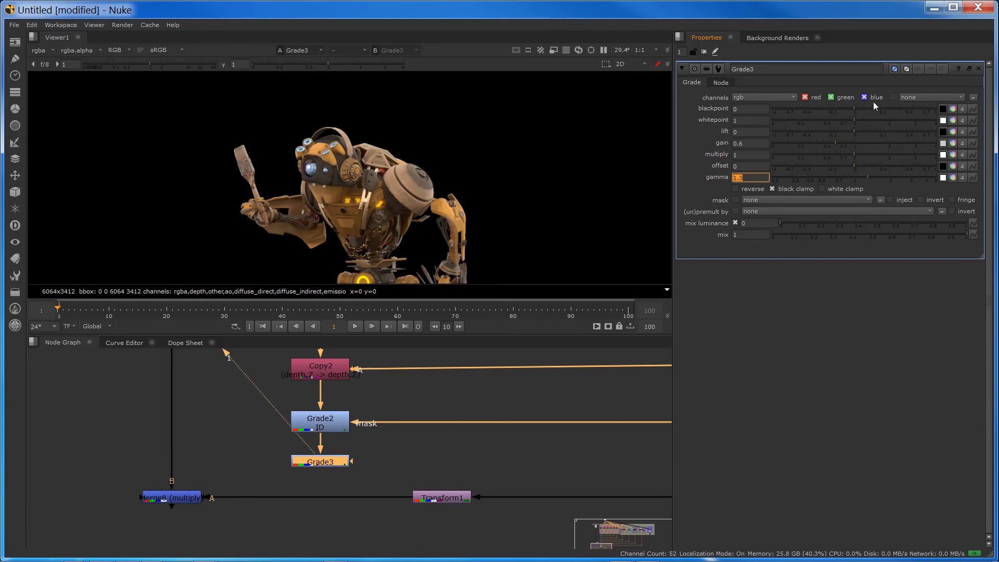
Expand the new Grade's blackpoint into separate color channels and set both red and green to 0.003.
click(954, 109)
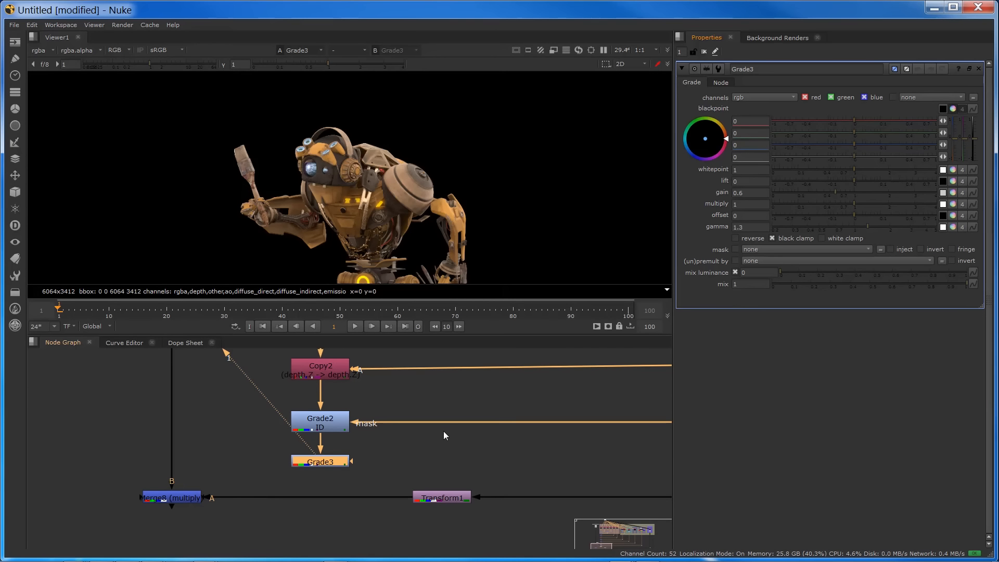
click(761, 122)
text(.003)
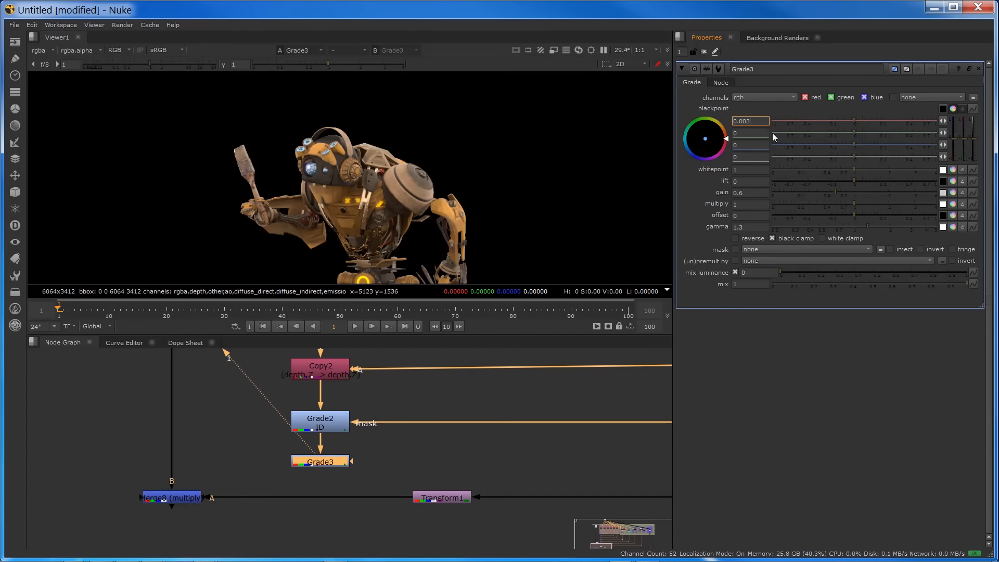
click(760, 138)
text(.003)
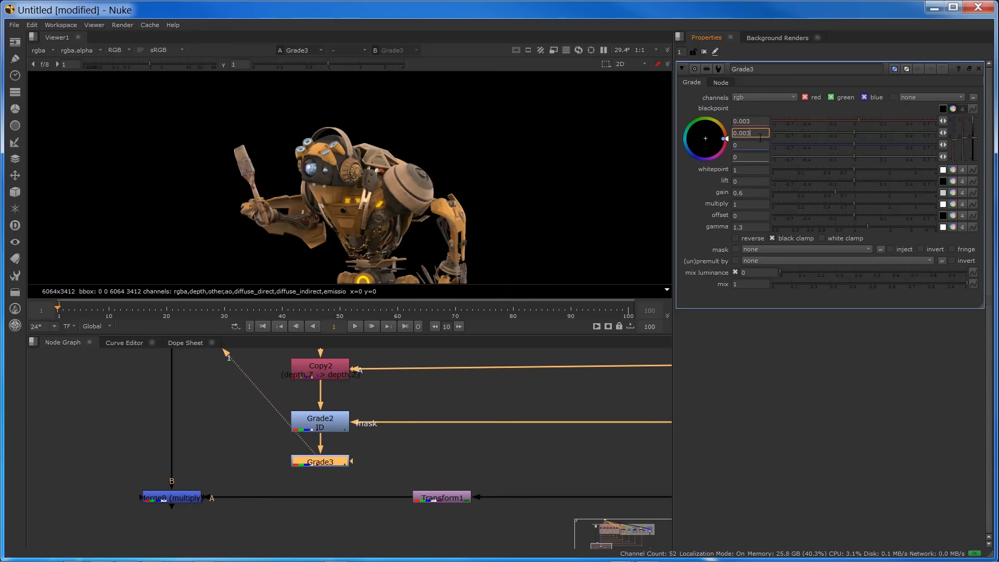
key(Return)
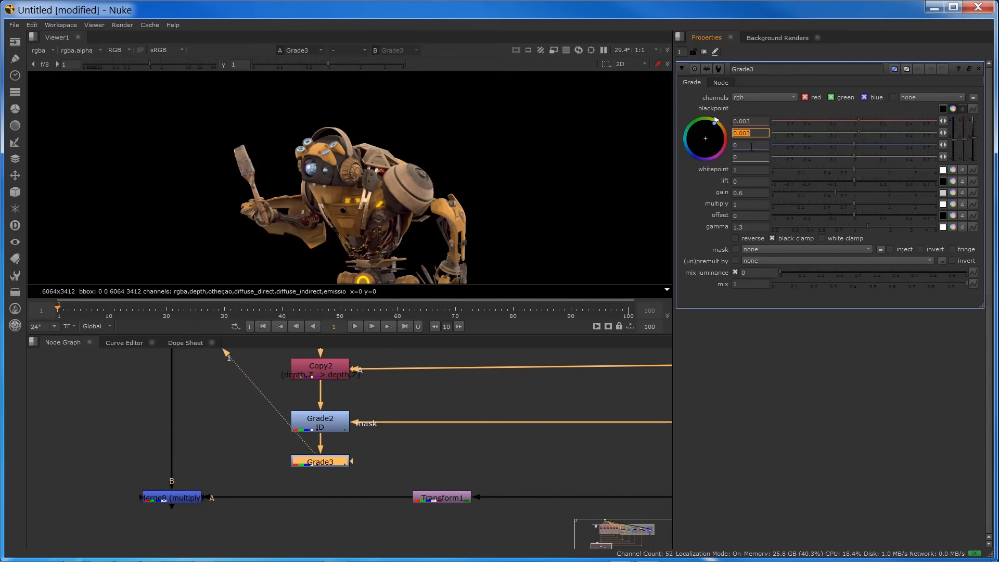
Label the new Grade node after the ID Grade as CC.
click(751, 147)
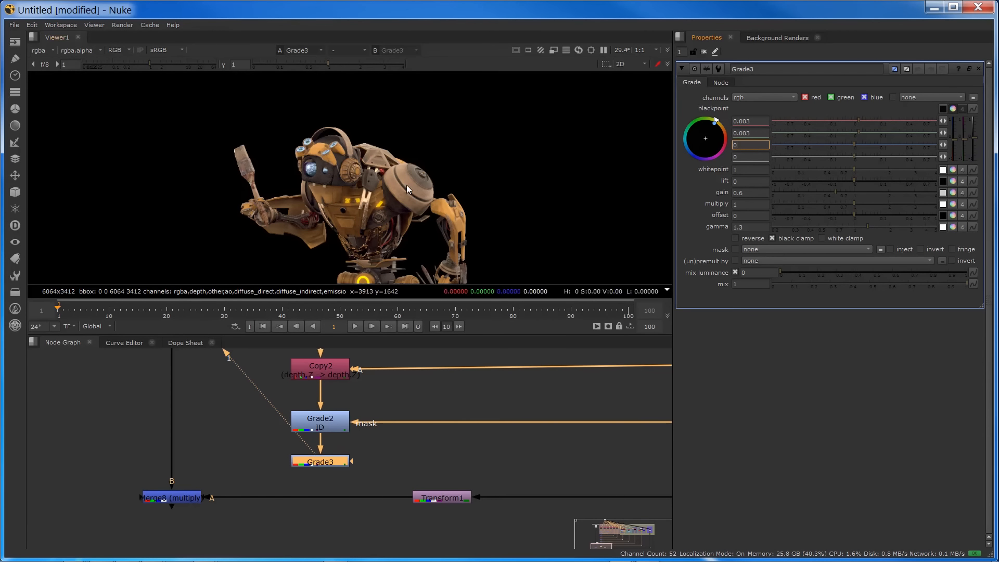
click(305, 465)
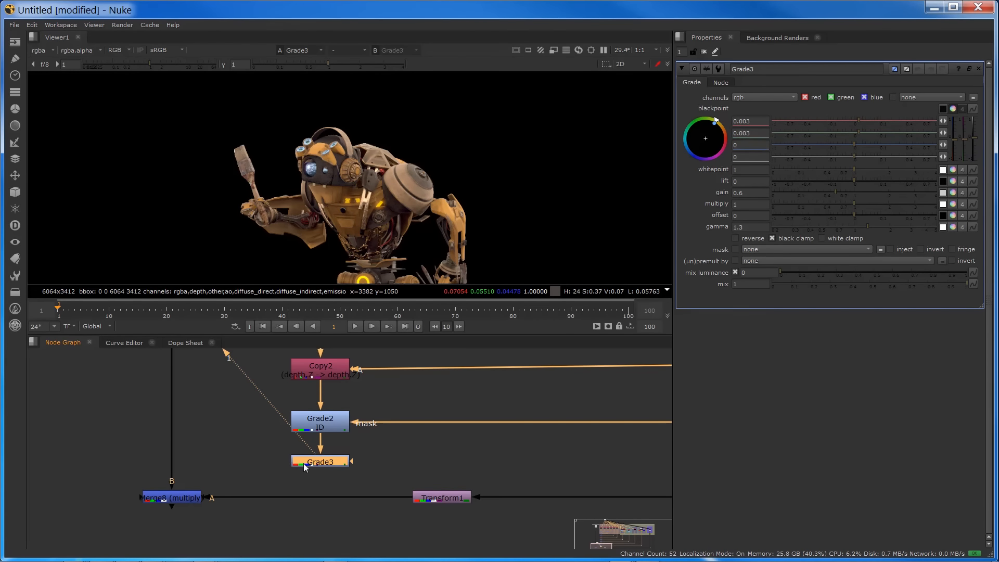
click(721, 83)
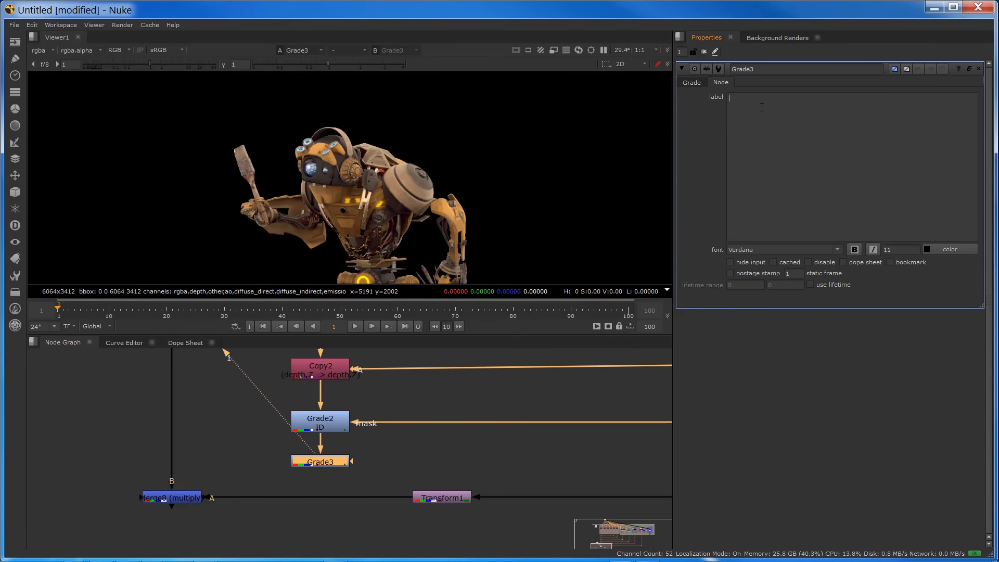
text(CC)
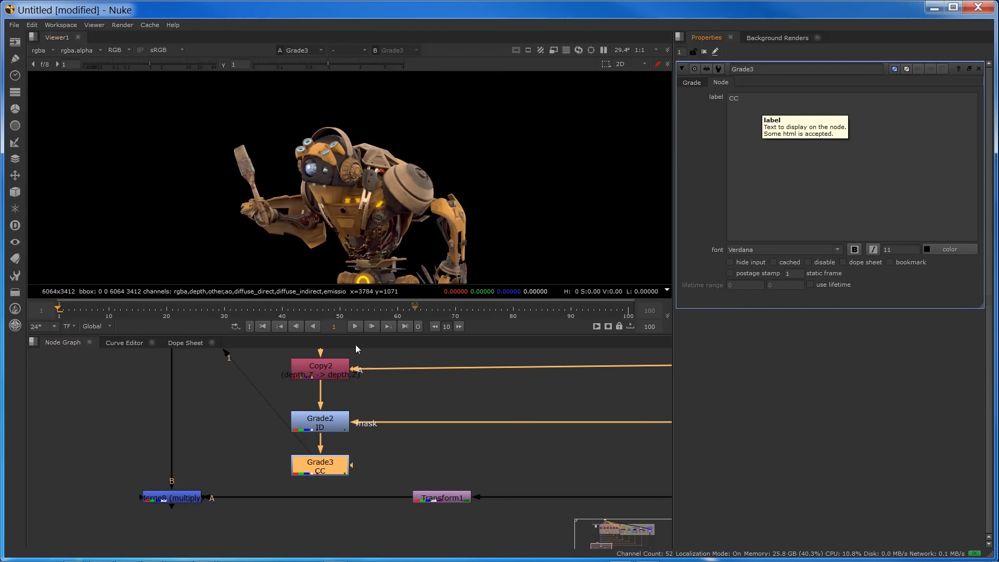
click(249, 455)
click(315, 466)
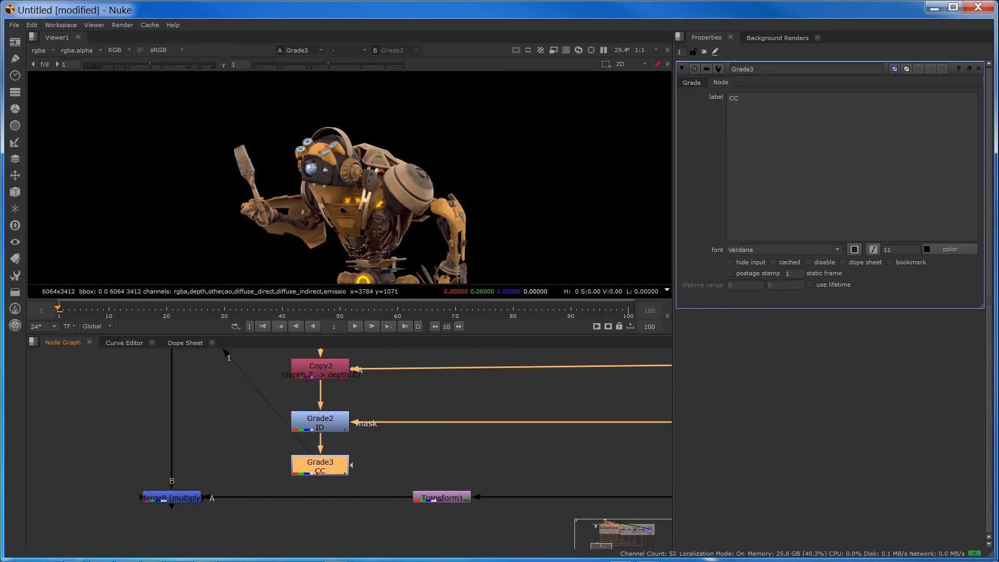
Add a ZDefocus node, connect its image input to the CC Grade, and align it directly below that Grade.
click(299, 542)
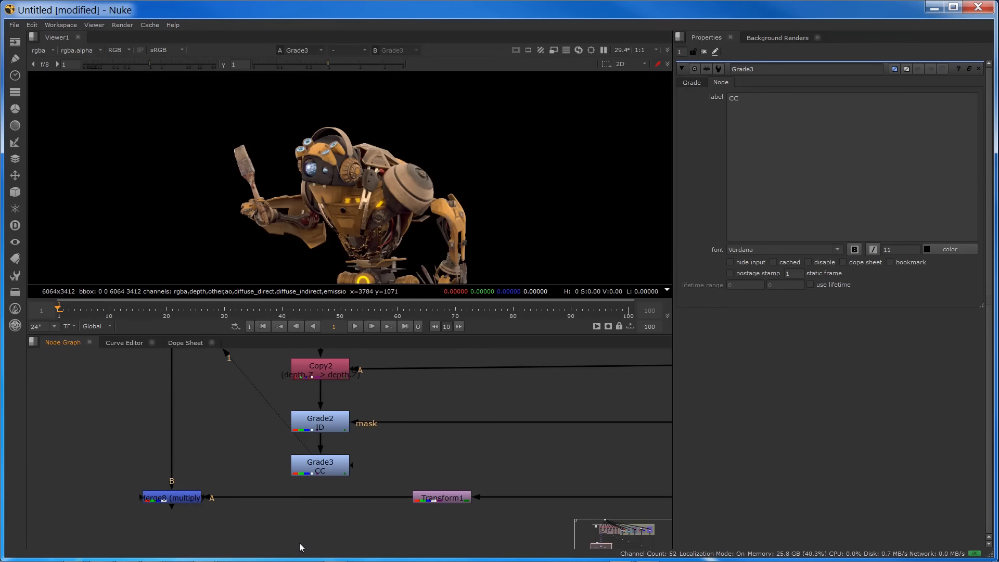
key(Tab)
text(zdefo)
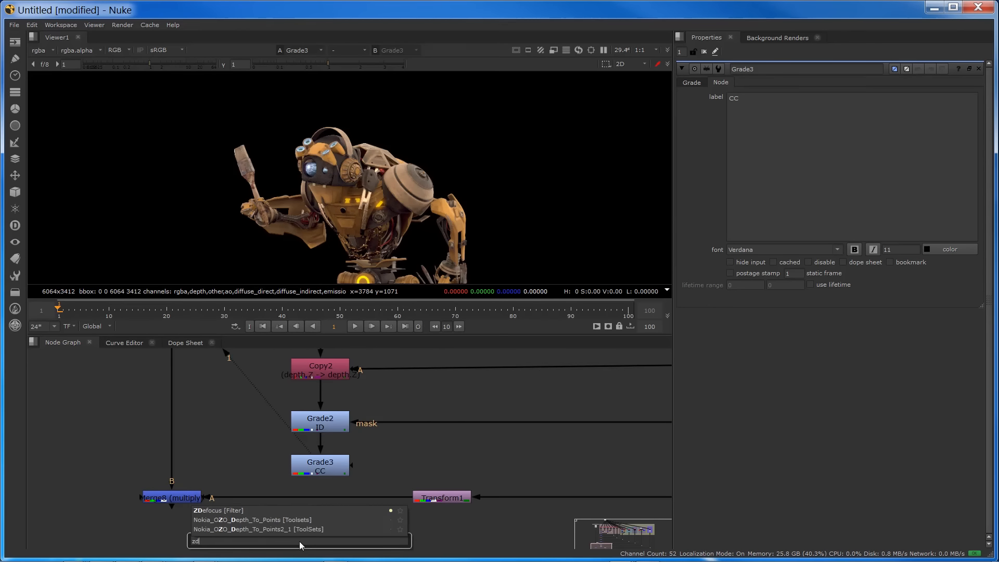
key(Return)
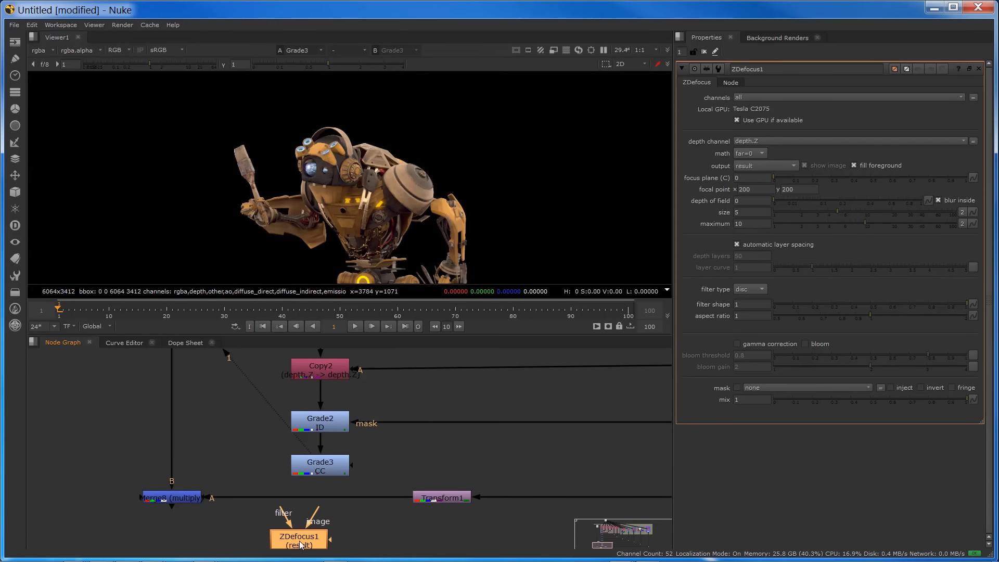
drag(300, 540, 331, 469)
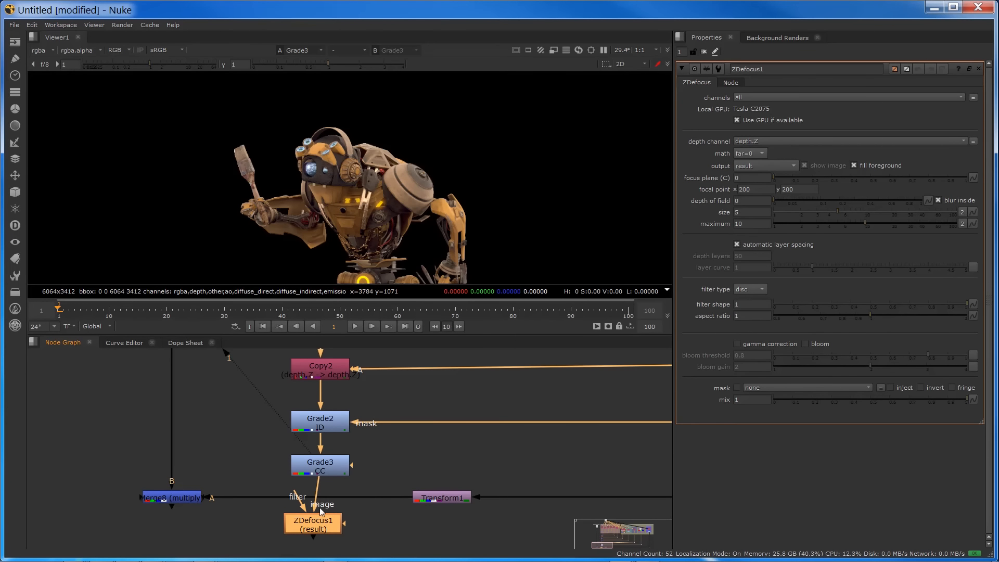
drag(311, 522, 316, 519)
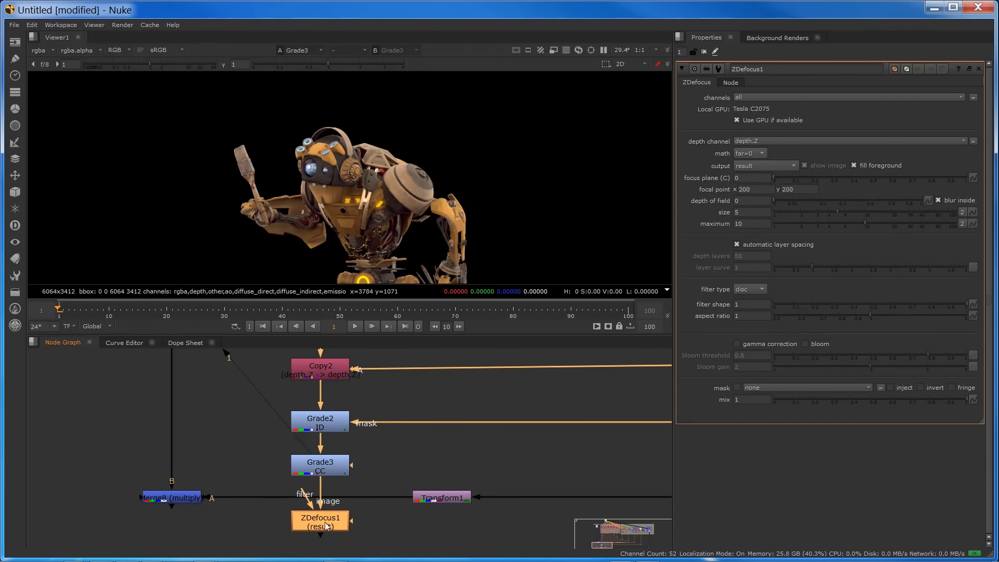
Shift the shadow branch's corner dot, Transform, and multiply Merge lower, leaving room beneath the ZDefocus node.
scroll(298, 504, down, 3)
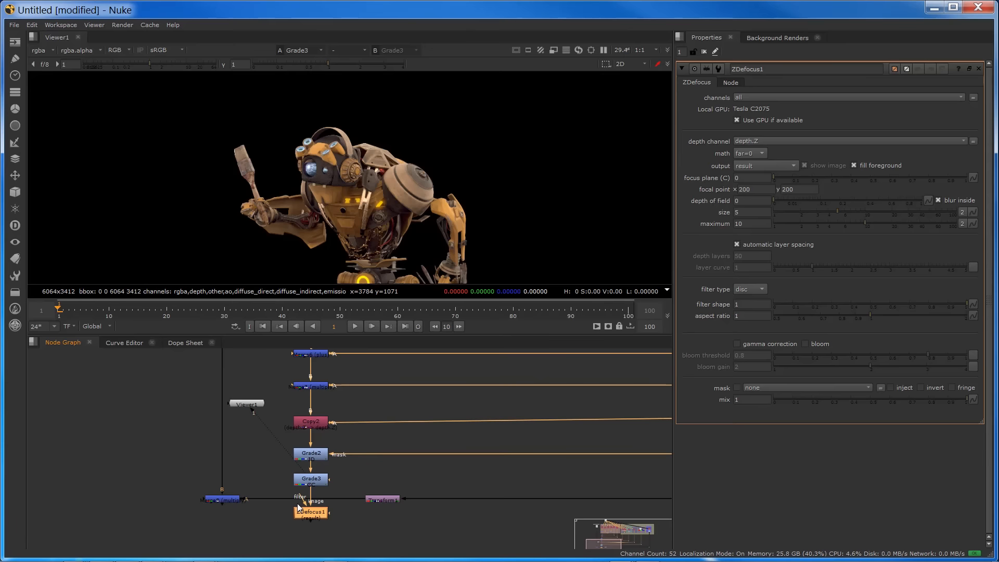
scroll(250, 504, down, 5)
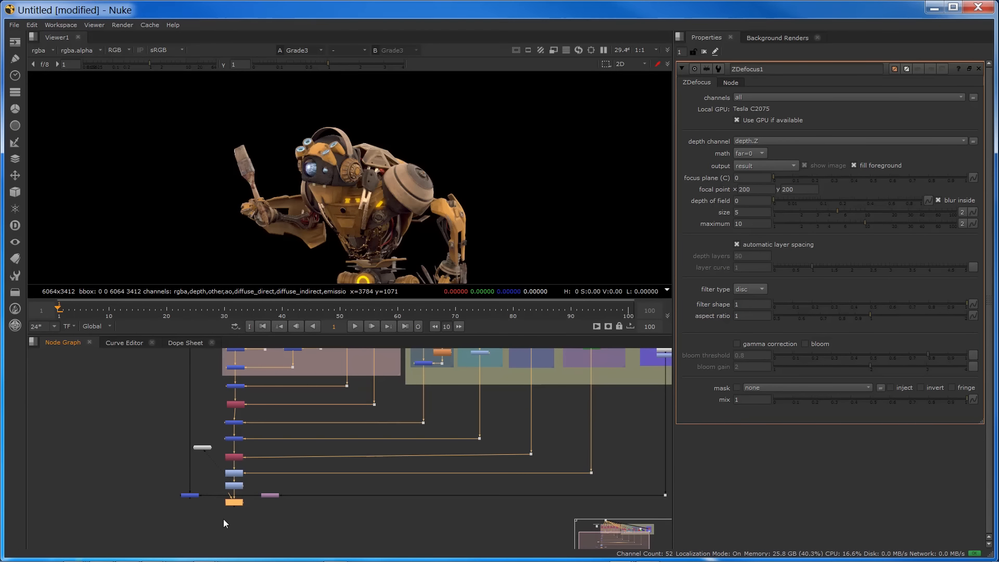
drag(665, 495, 666, 530)
drag(265, 497, 269, 530)
drag(191, 496, 192, 530)
View the ZDefocus node's output and turn off its GPU processing.
scroll(215, 515, up, 4)
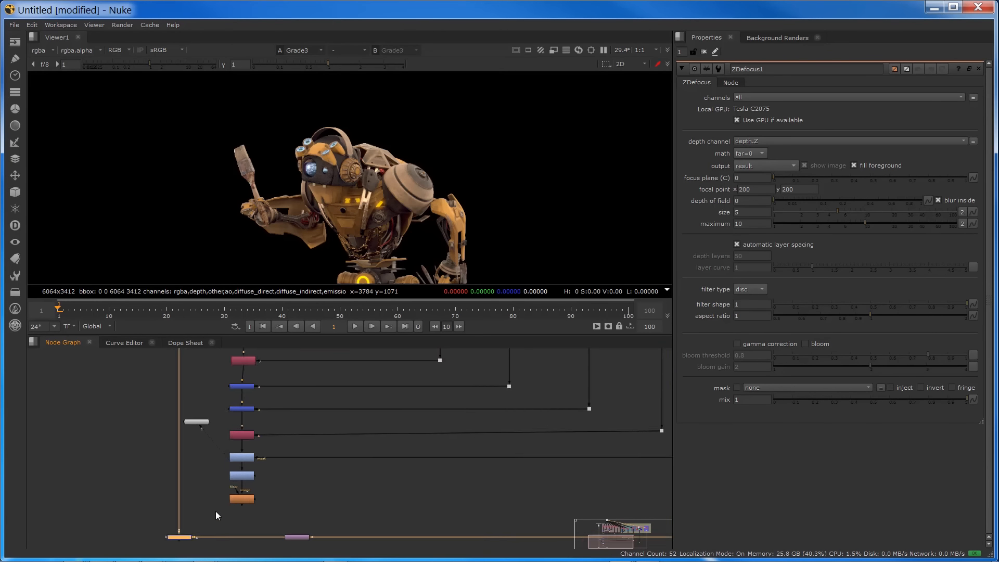
click(264, 495)
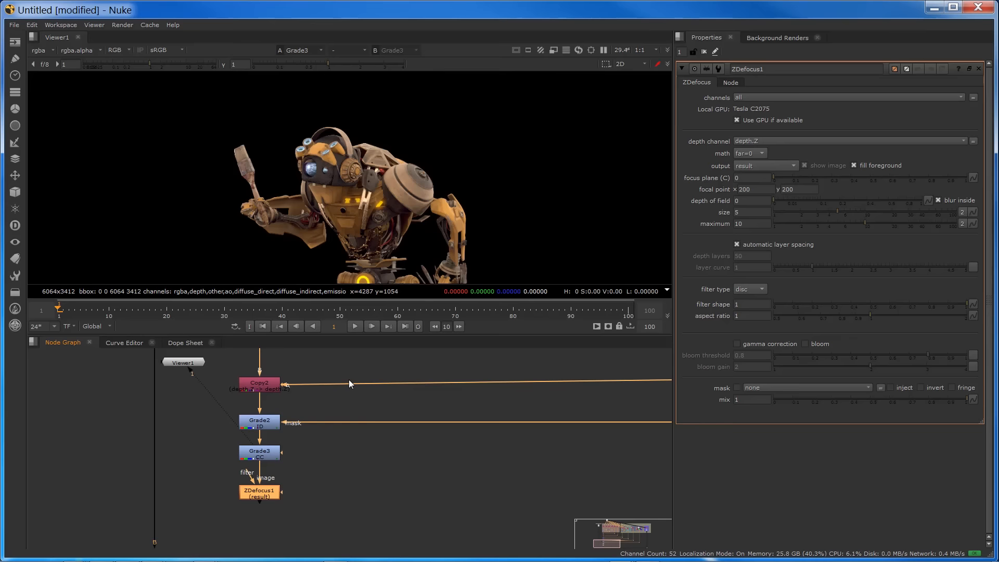
key(1)
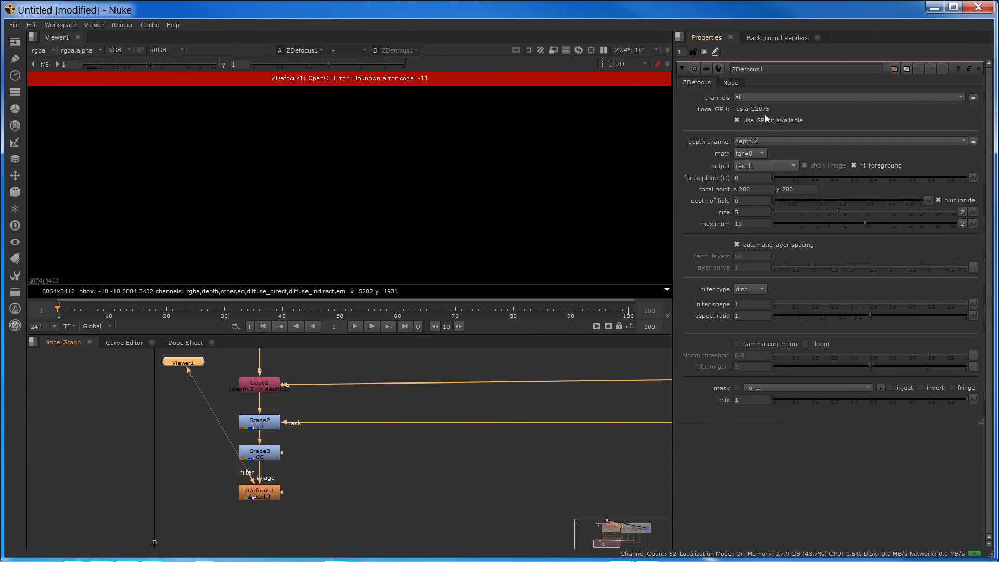
click(736, 120)
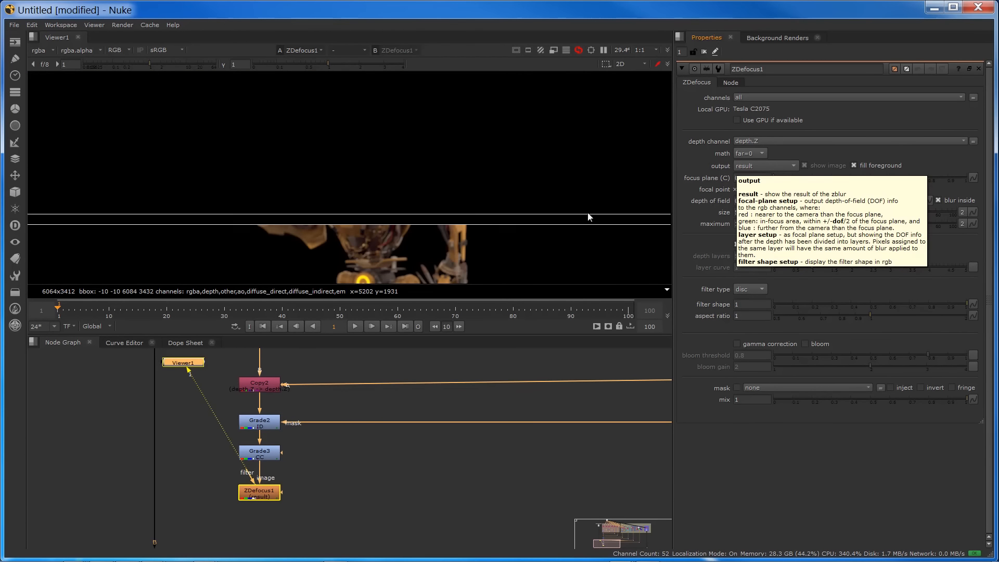
click(252, 493)
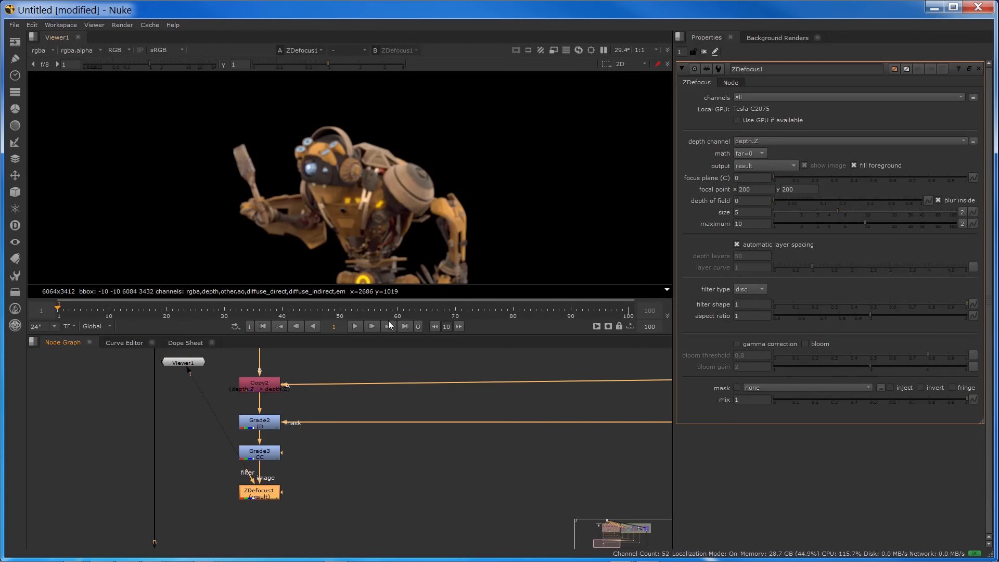
Set the ZDefocus math to depth and place its focal point on the robot's face at about x 2945, y 1730.
click(746, 154)
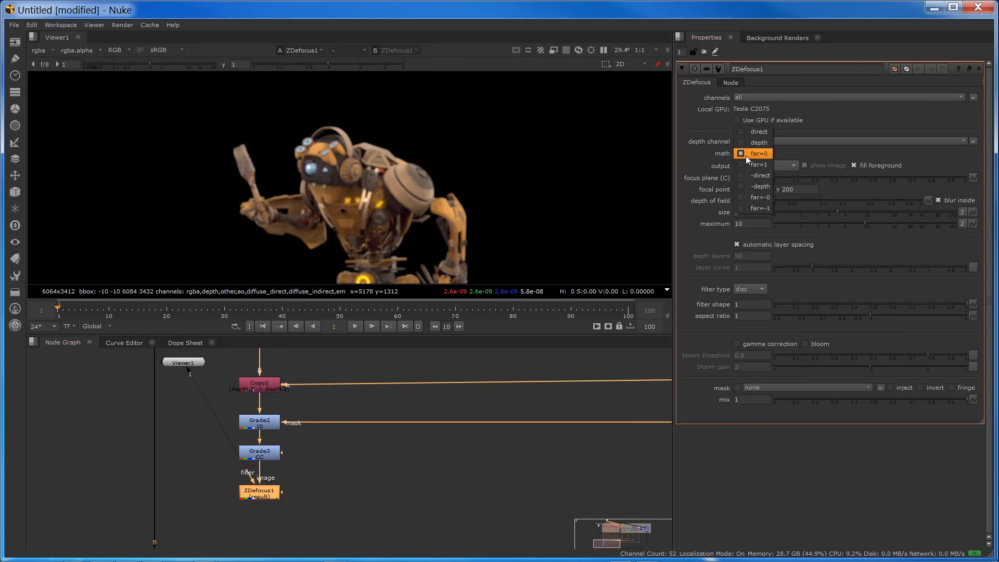
click(745, 142)
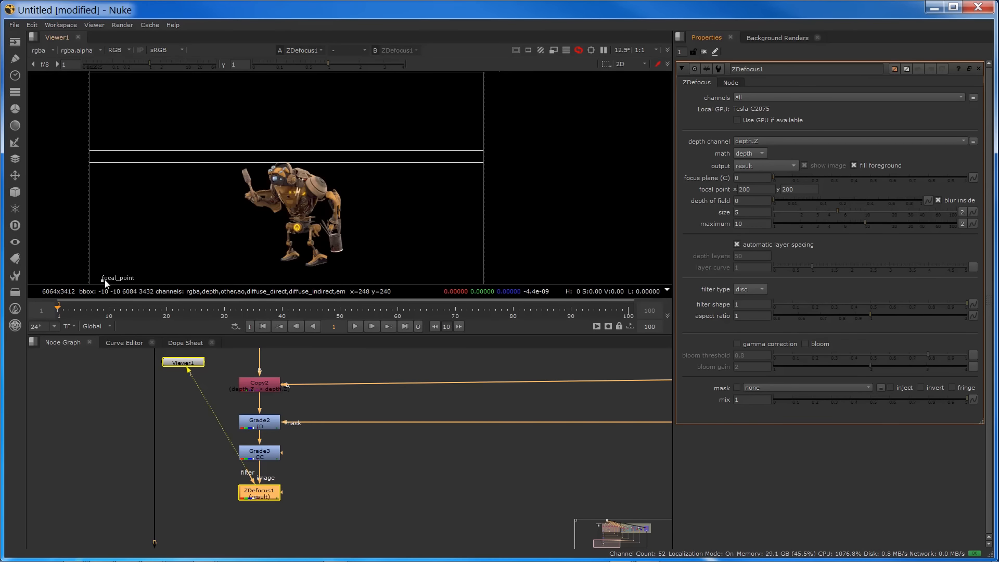
drag(103, 279, 282, 183)
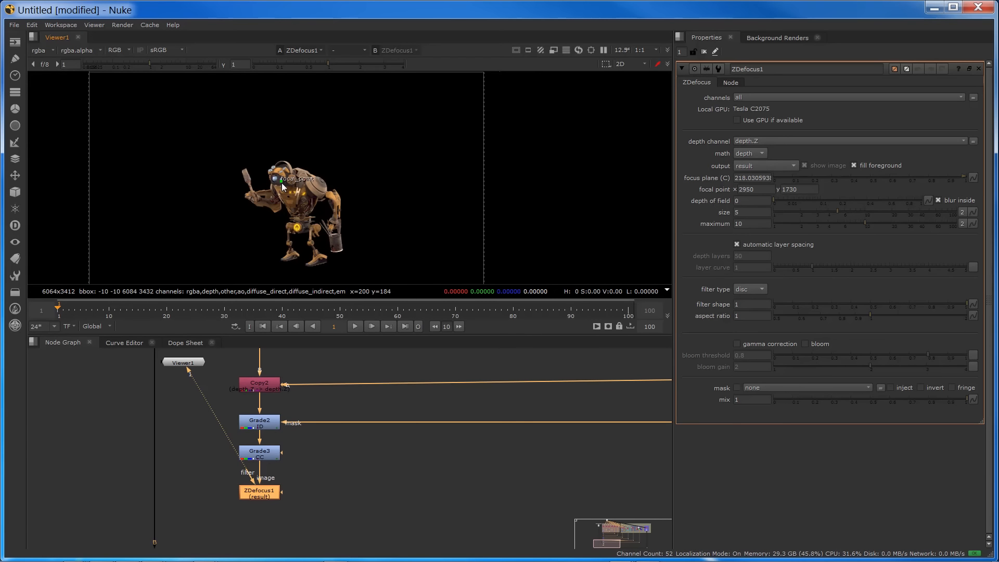
scroll(281, 183, up, 5)
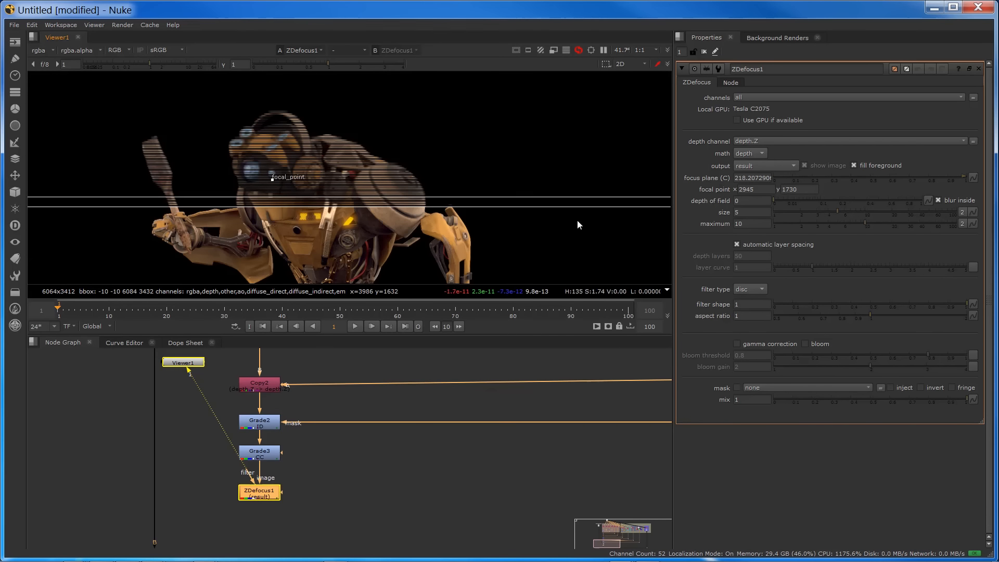
Using the focal plane setup output, set the ZDefocus depth of field to about 0.135 and size to 26.5.
click(751, 165)
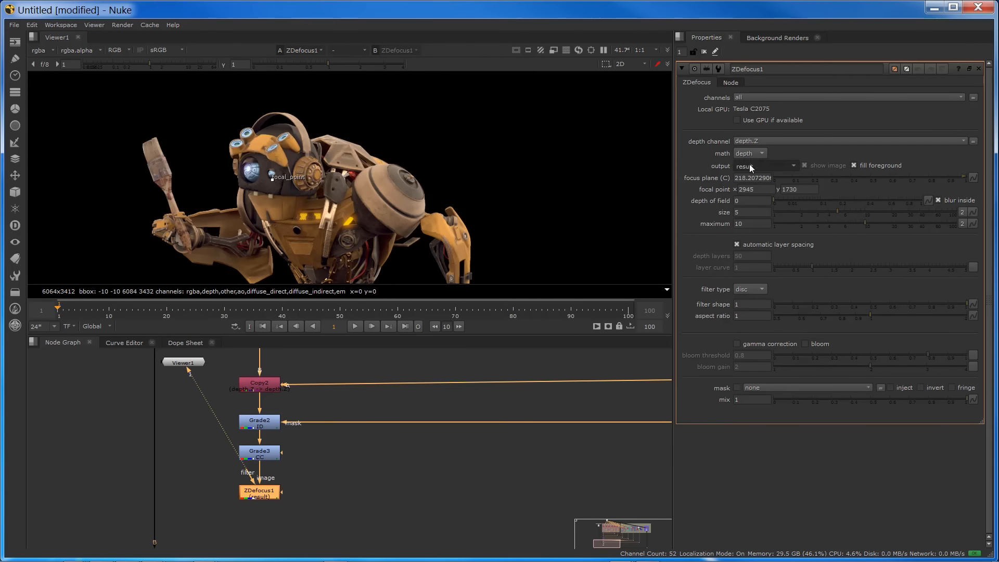
click(753, 178)
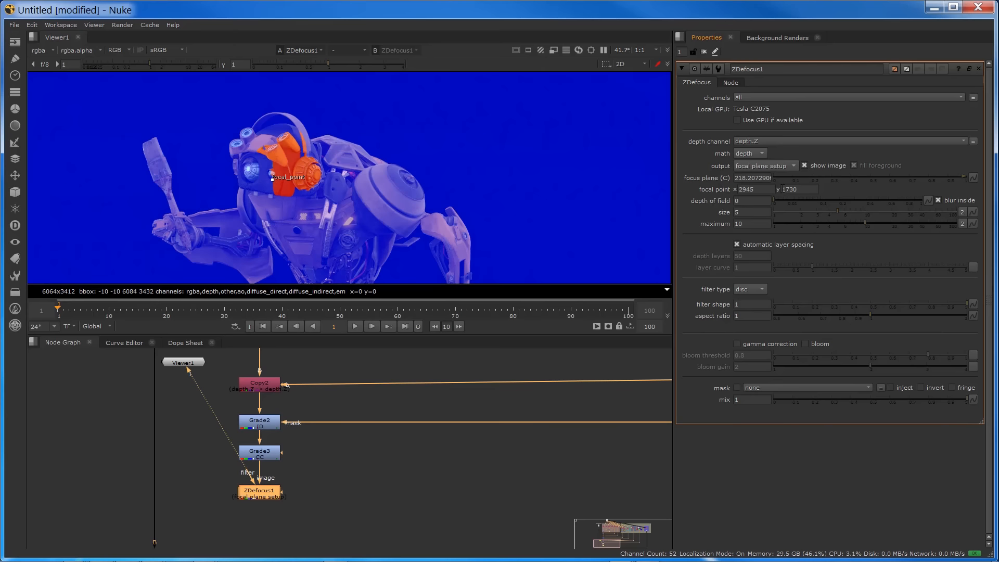
drag(782, 200, 829, 214)
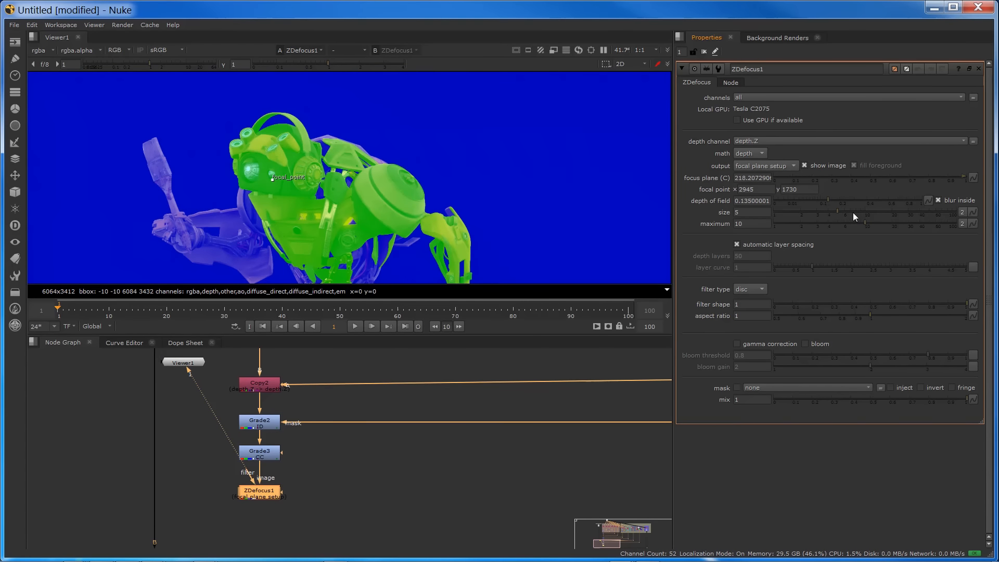
drag(848, 211, 903, 214)
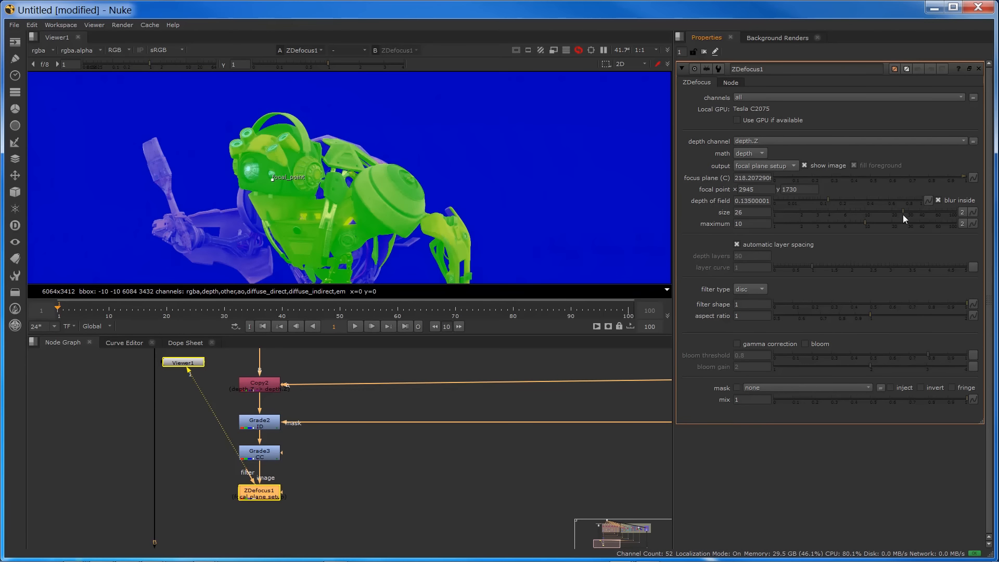
scroll(407, 194, down, 5)
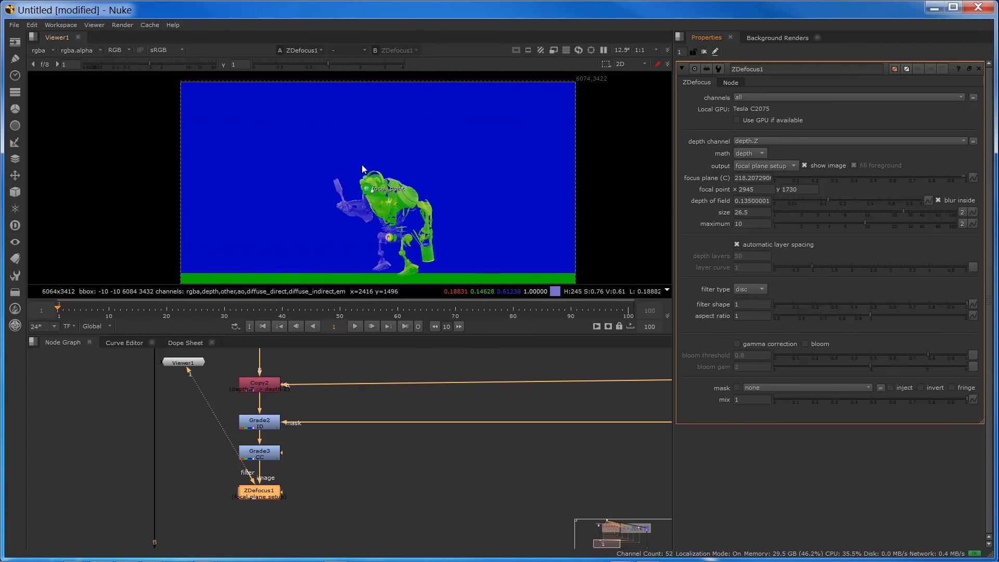
Return the ZDefocus output to result, then disable the node after checking the blur on the robot.
click(748, 164)
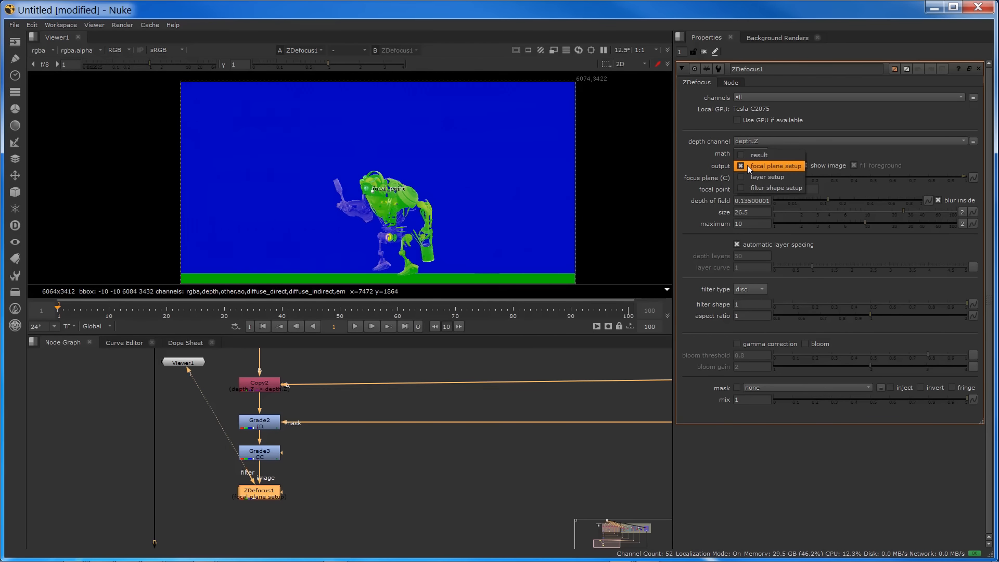
click(750, 153)
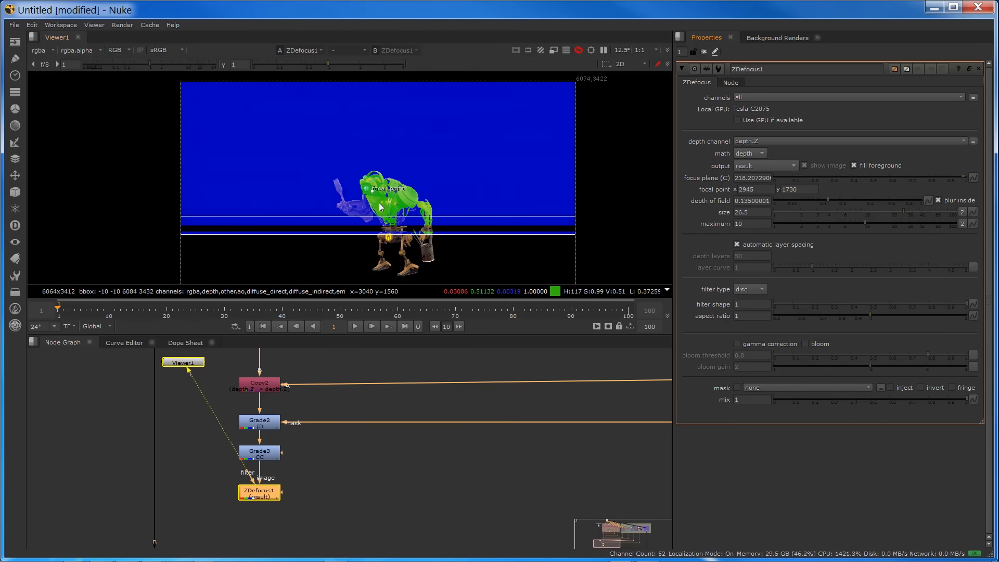
scroll(379, 204, up, 6)
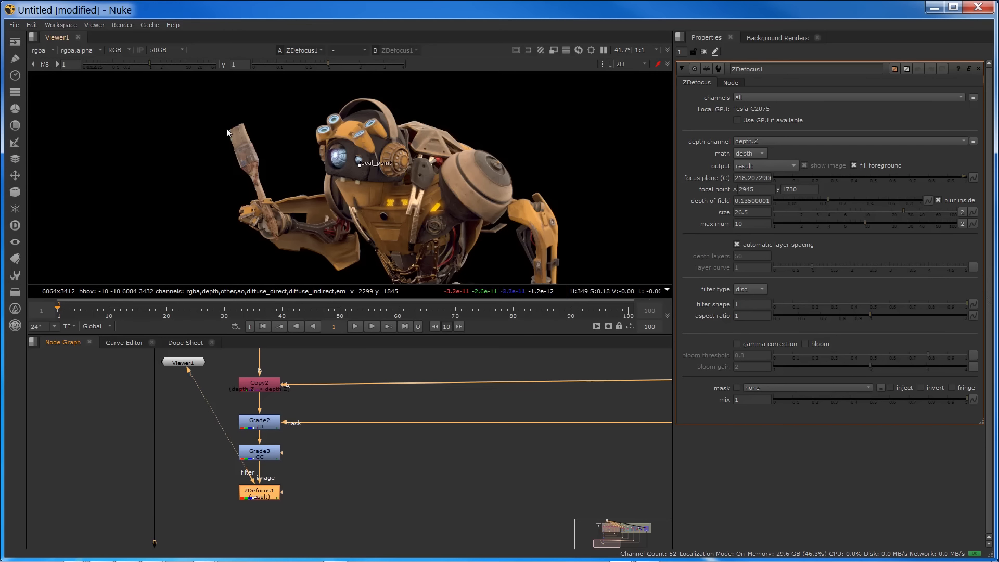
scroll(227, 134, down, 4)
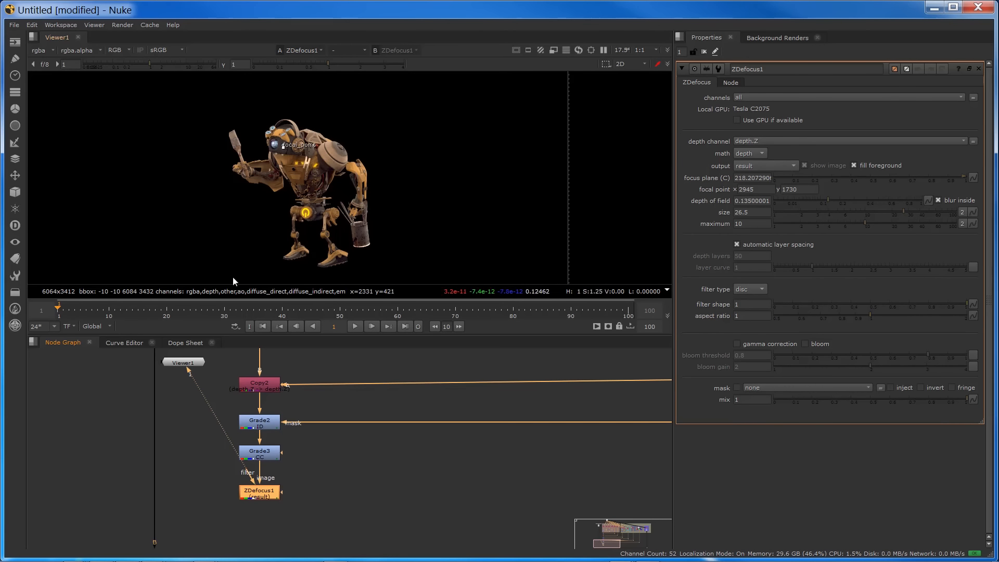
key(d)
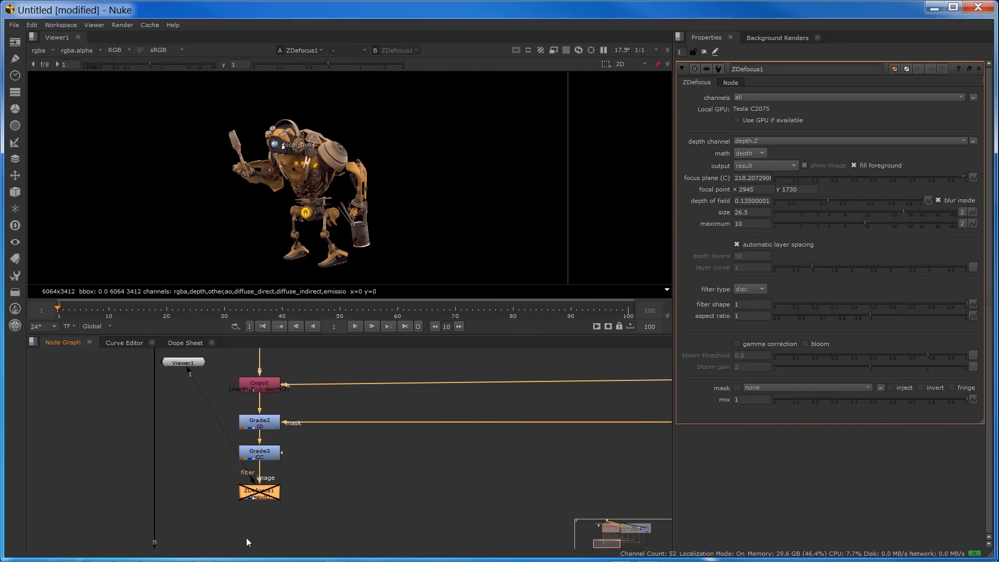
Clone the shadow branch's Transform node and connect the clone directly below the ZDefocus node.
scroll(246, 538, down, 2)
middle_drag(263, 530, 307, 478)
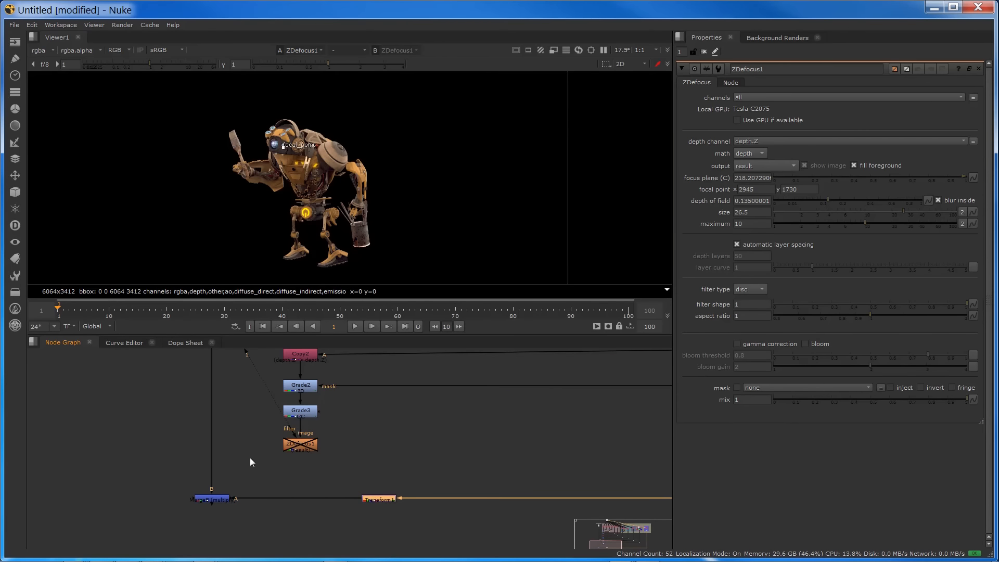
scroll(316, 432, down, 3)
scroll(317, 436, down, 3)
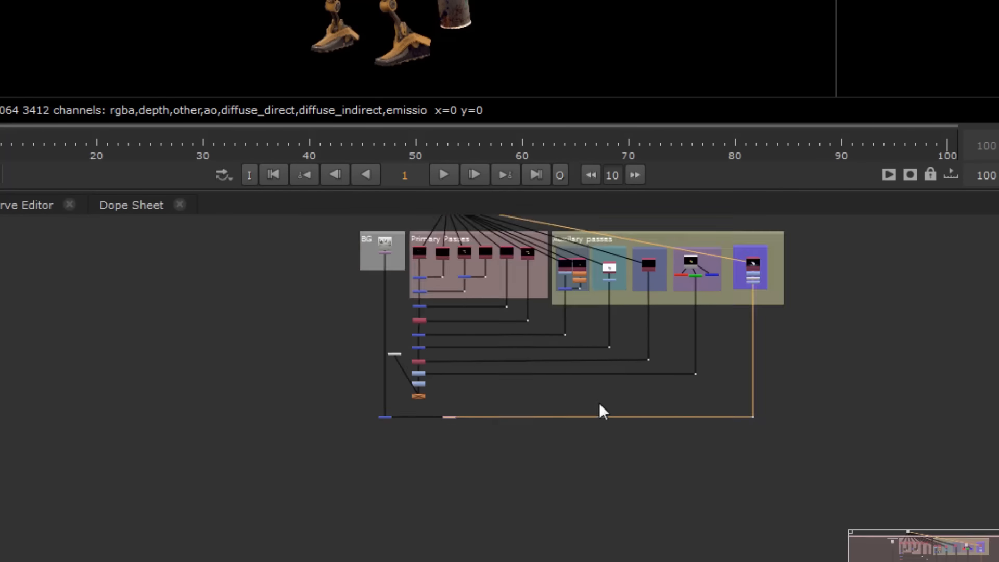
scroll(586, 413, up, 5)
key(alt+k)
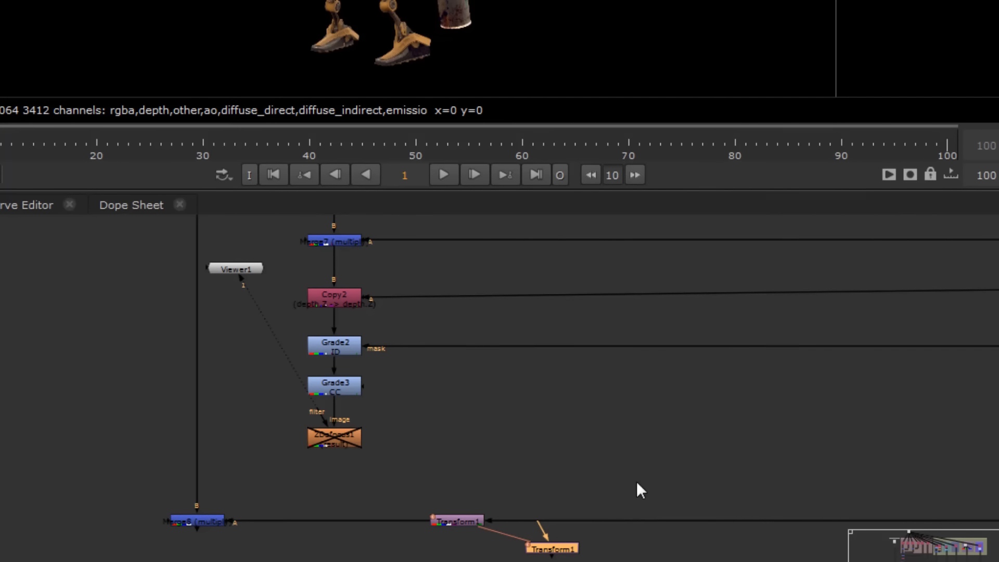
mouse_move(569, 556)
mouse_down()
mouse_move(525, 558)
mouse_move(323, 475)
mouse_move(353, 486)
mouse_up()
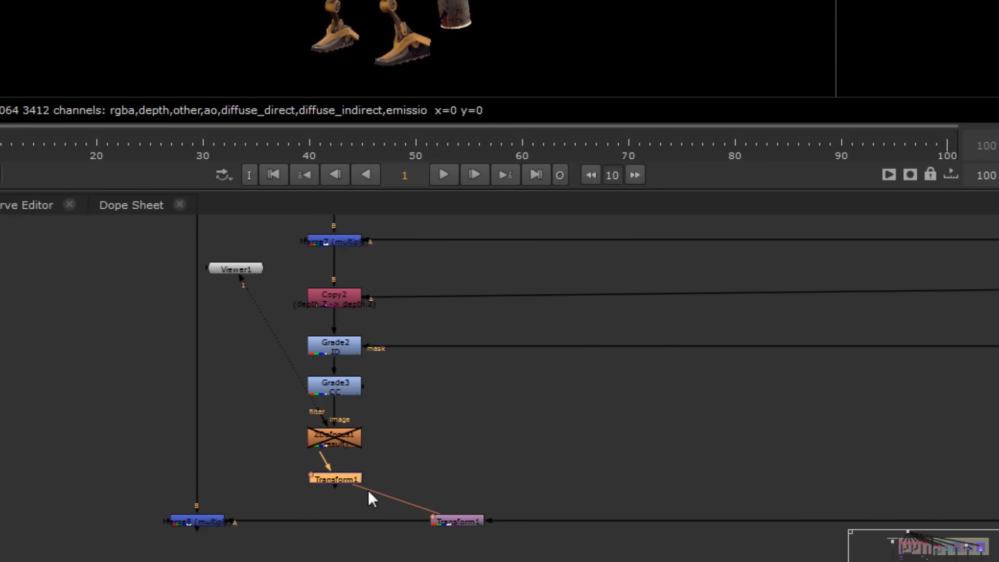
Settle the cloned Transform directly below the ZDefocus node and add a Crop node right after it.
drag(340, 445, 338, 440)
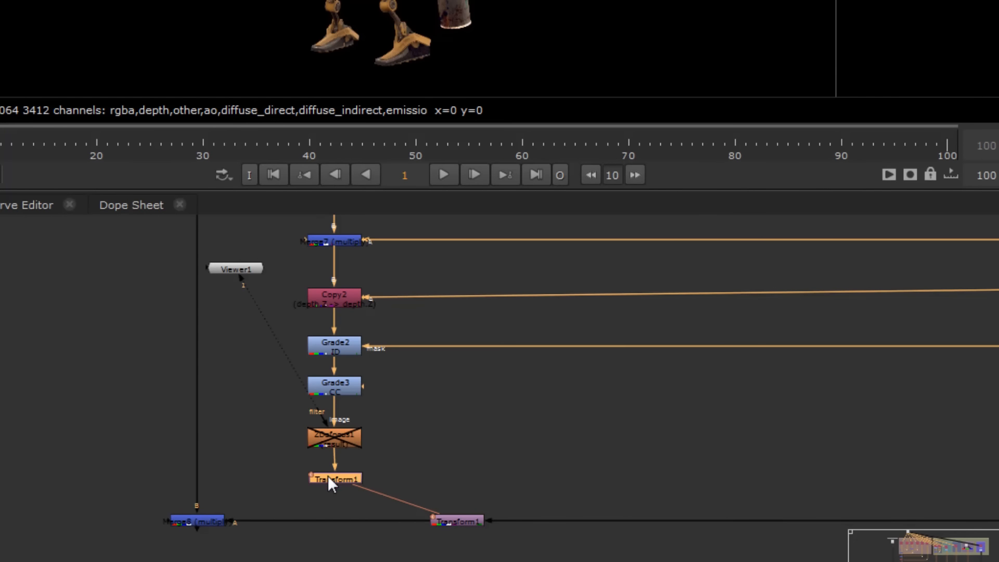
click(184, 520)
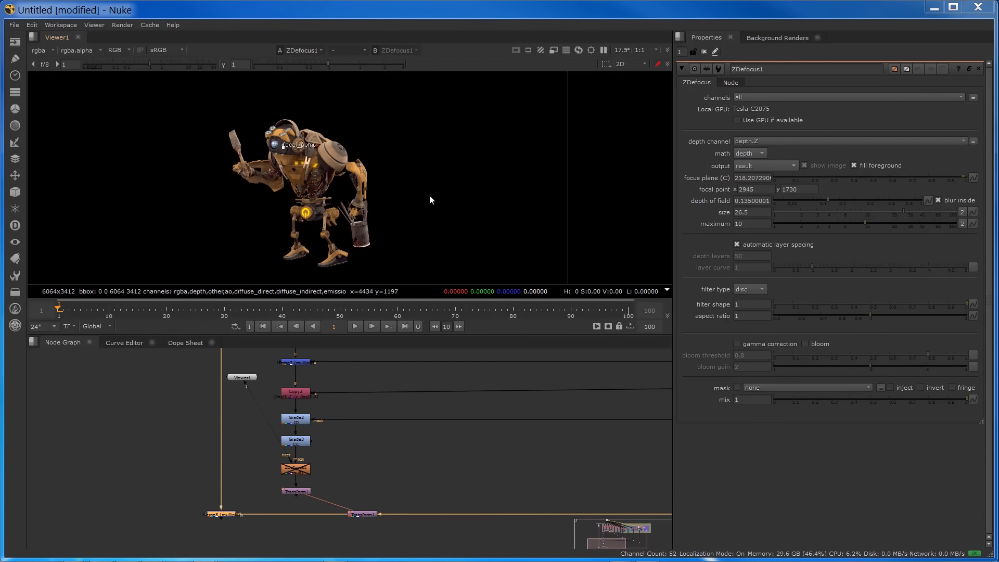
scroll(431, 197, down, 3)
click(291, 471)
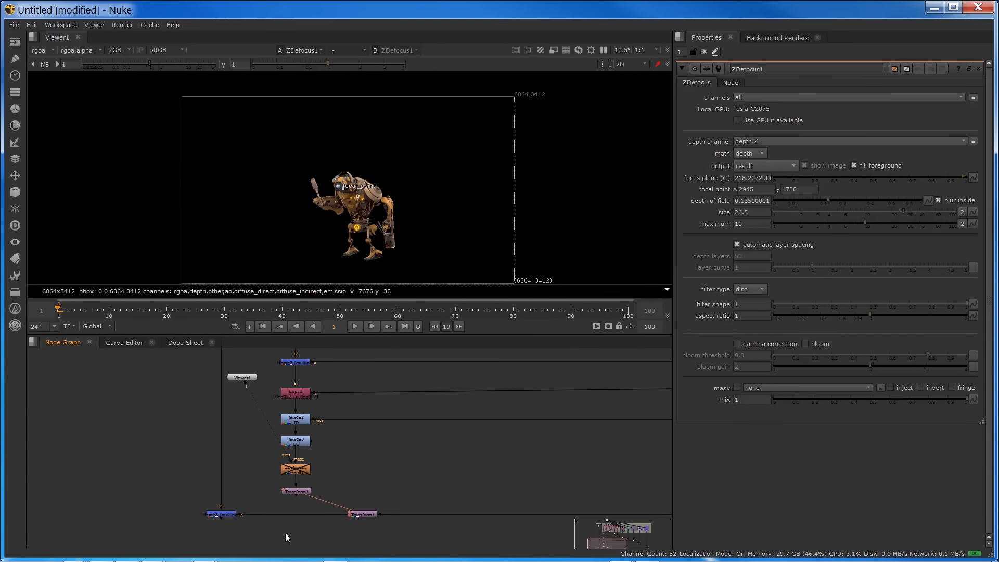
scroll(286, 530, up, 3)
click(301, 465)
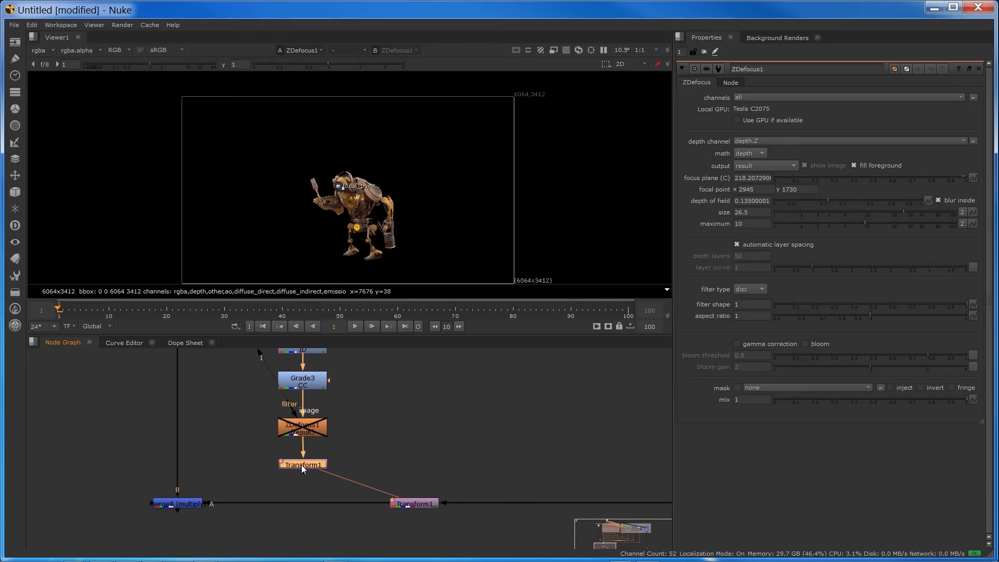
key(Tab)
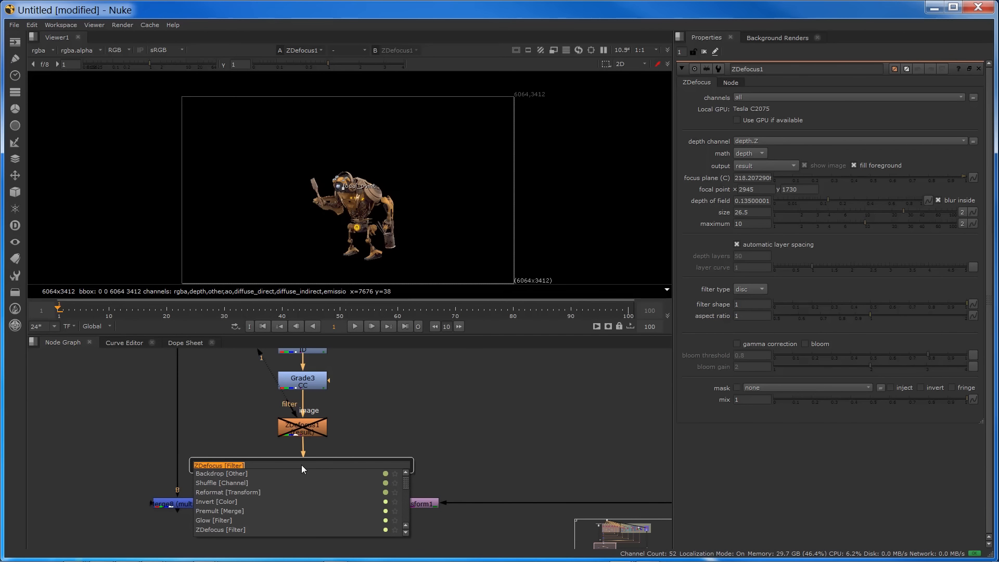
text(crop)
key(Return)
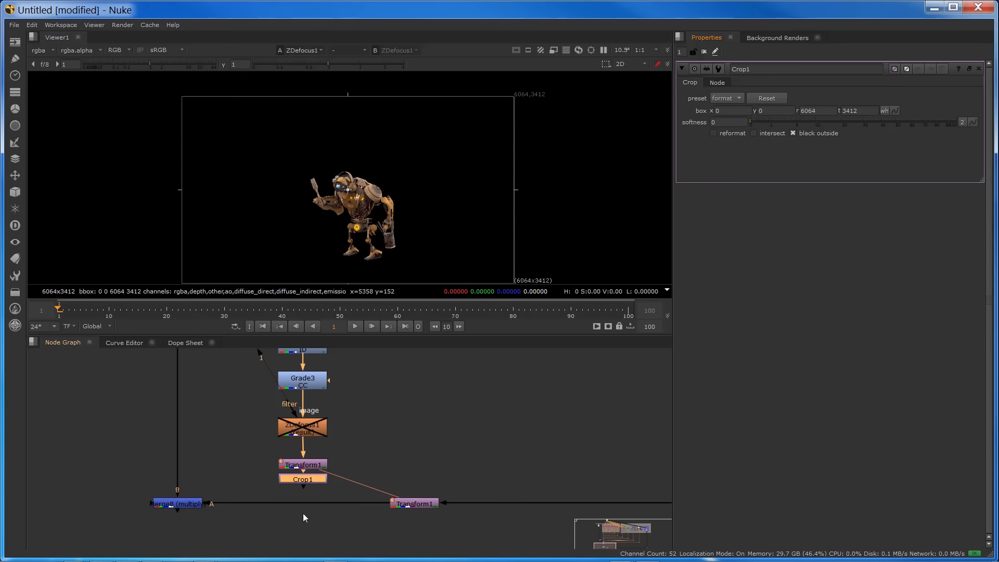
Move the Crop node lower, merge its robot over the backplate below the shadow multiply merge, and view the new merge.
scroll(293, 518, down, 5)
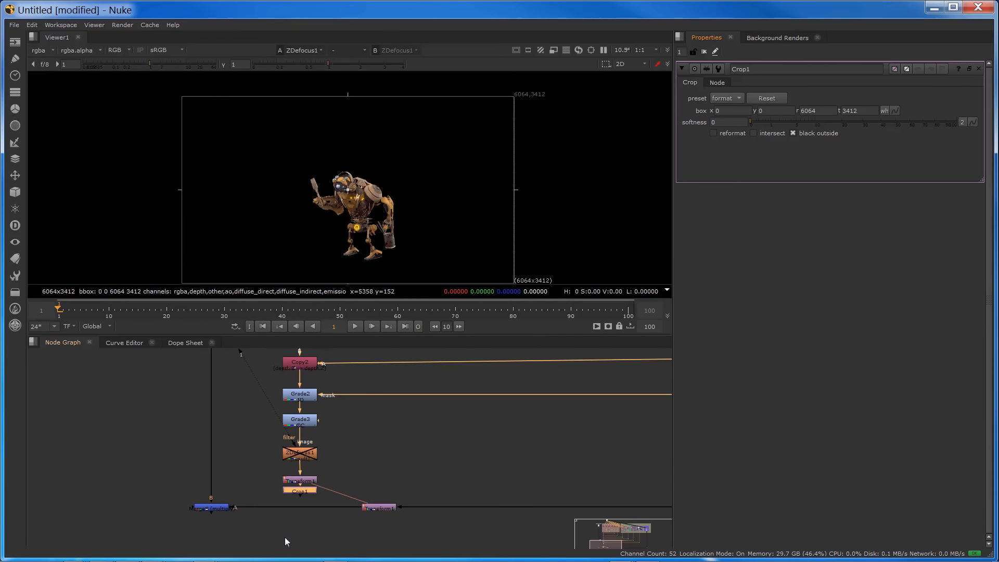
middle_drag(304, 488, 351, 516)
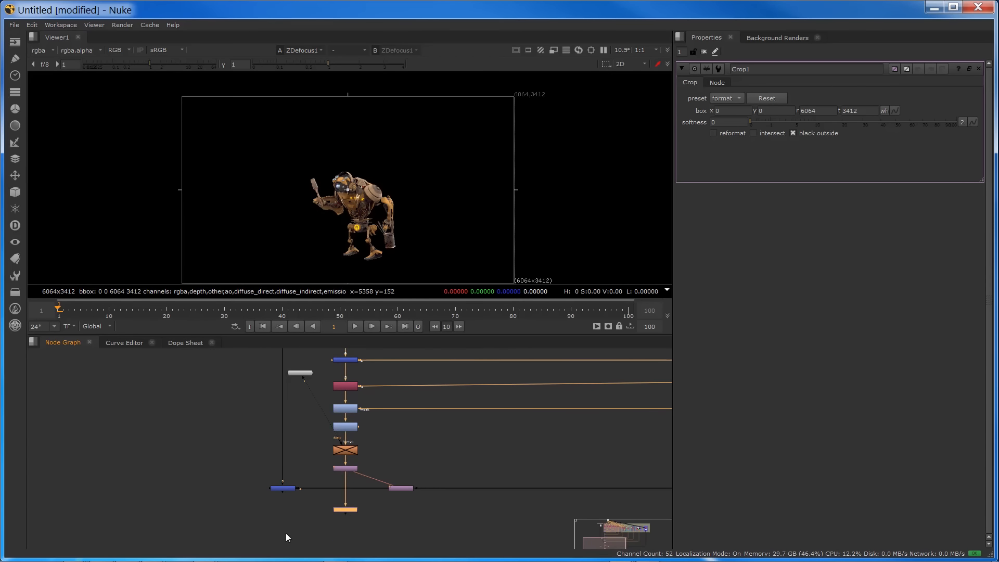
scroll(308, 510, down, 3)
middle_drag(310, 501, 334, 494)
scroll(344, 462, down, 3)
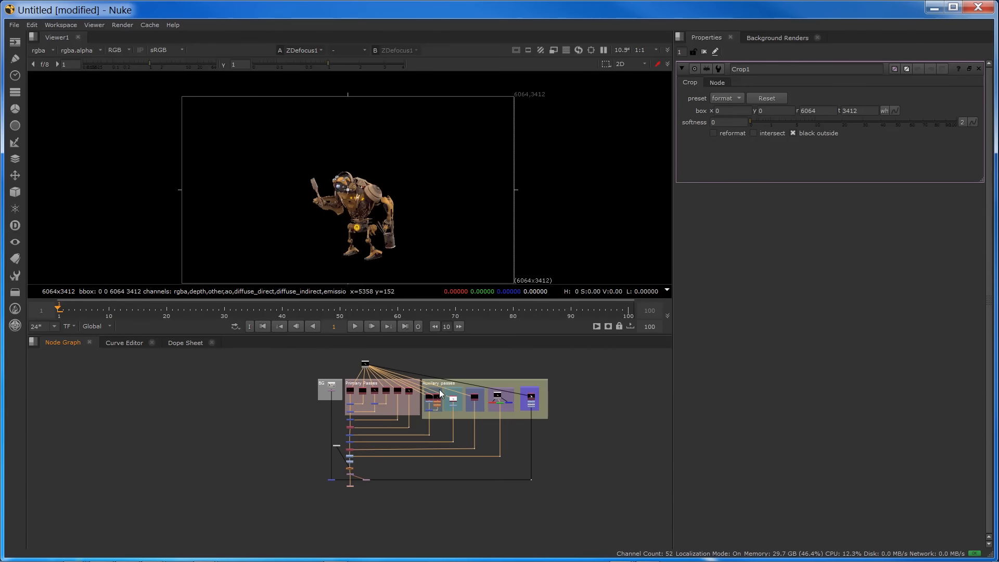
scroll(388, 406, up, 2)
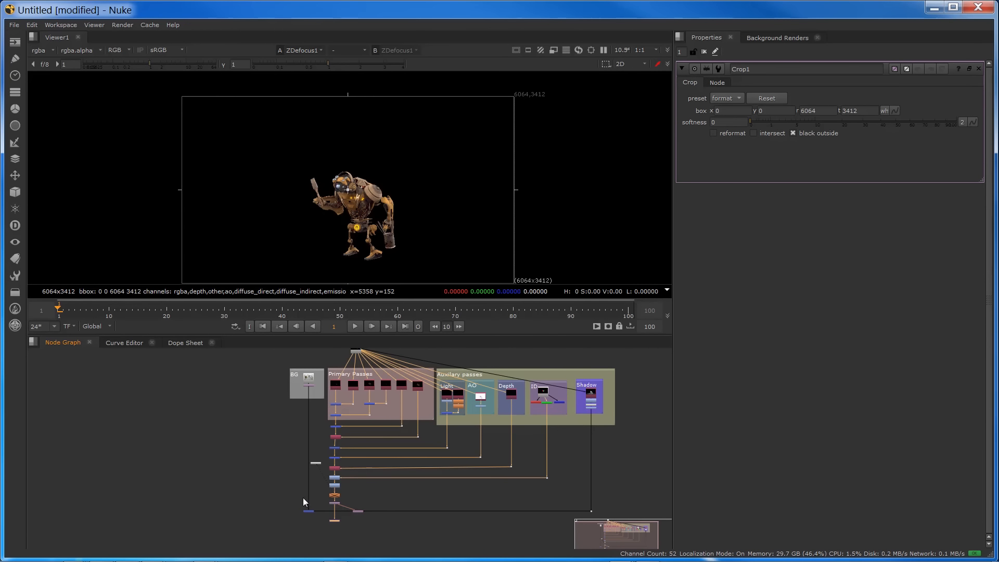
middle_drag(303, 495, 325, 471)
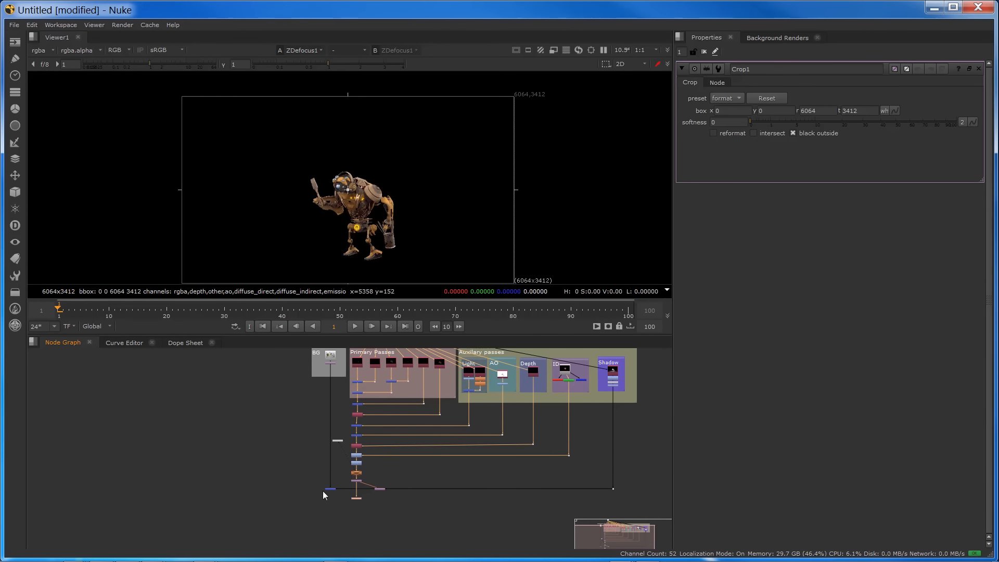
scroll(337, 461, up, 5)
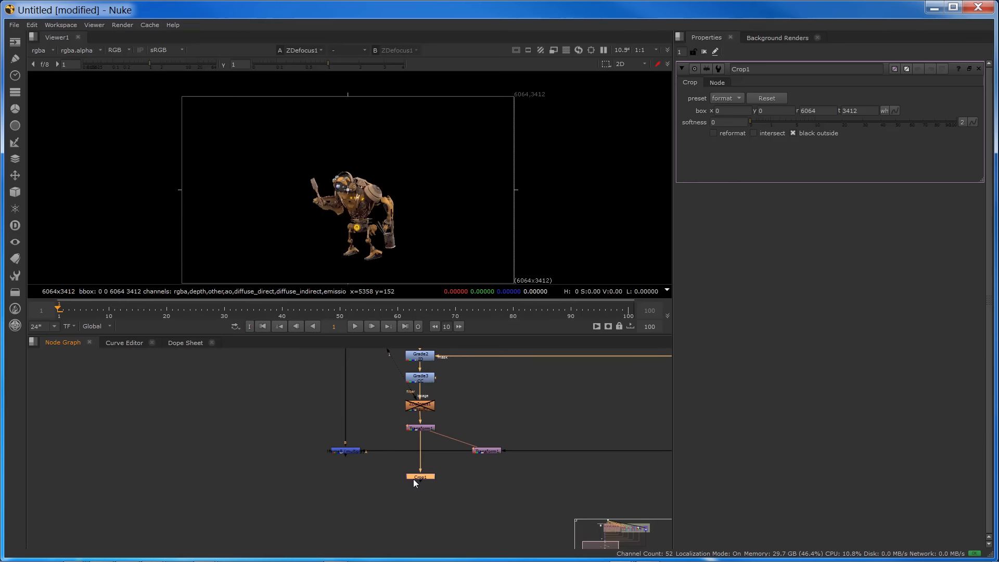
key(m)
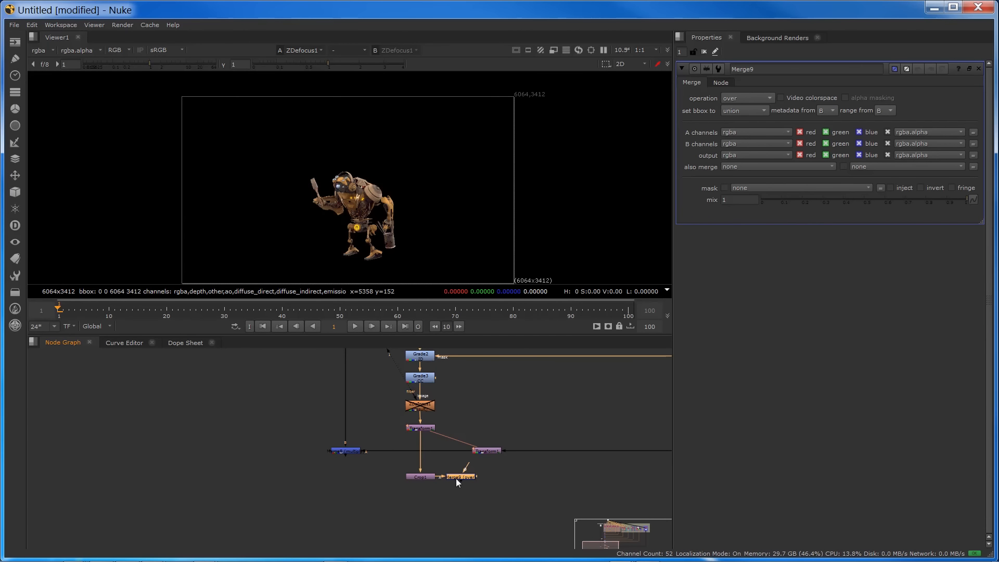
drag(457, 477, 351, 480)
key(1)
click(354, 491)
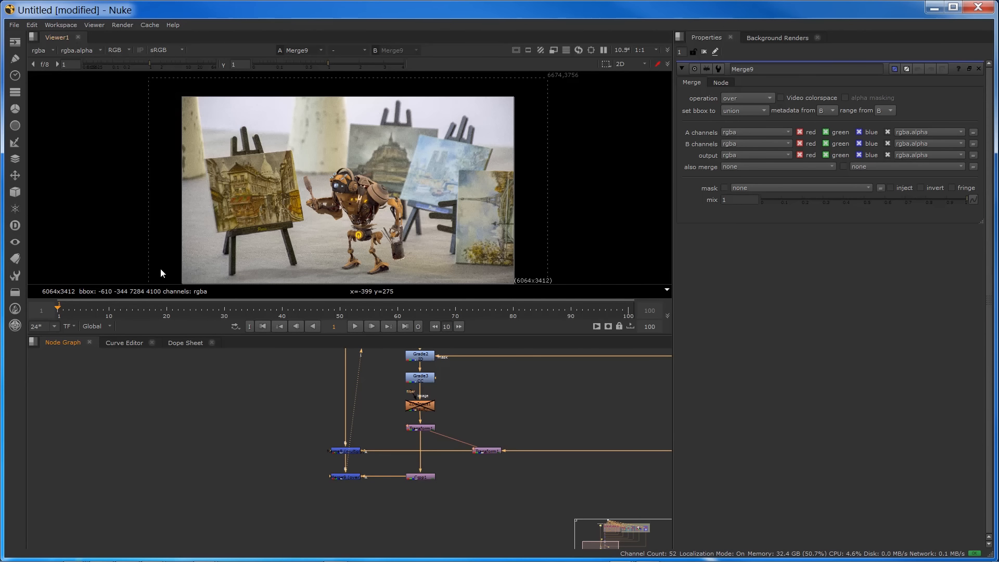
Check the robot's legs and overall placement in the composite, then move the Viewer node below the final over merge.
scroll(367, 264, up, 4)
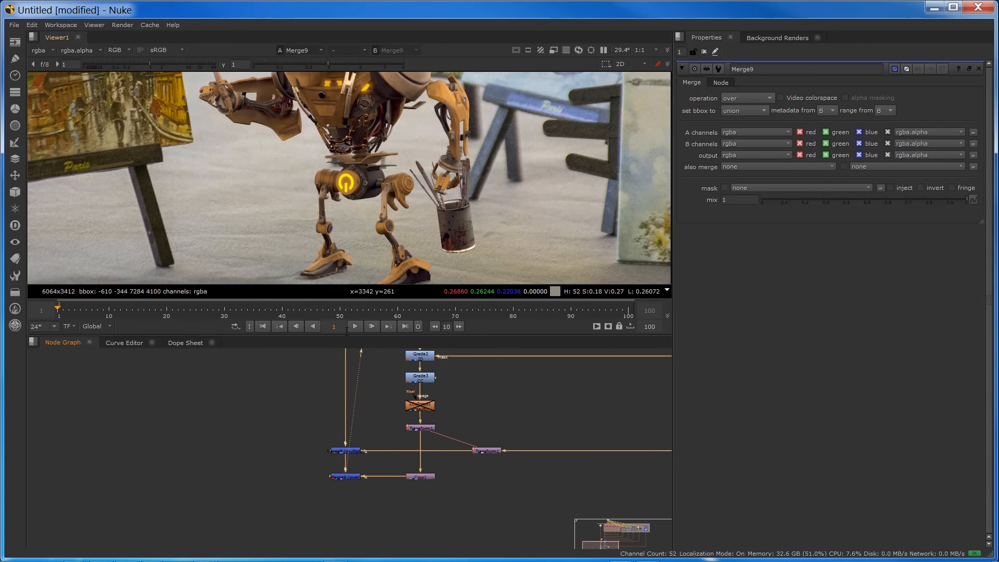
scroll(358, 413, down, 5)
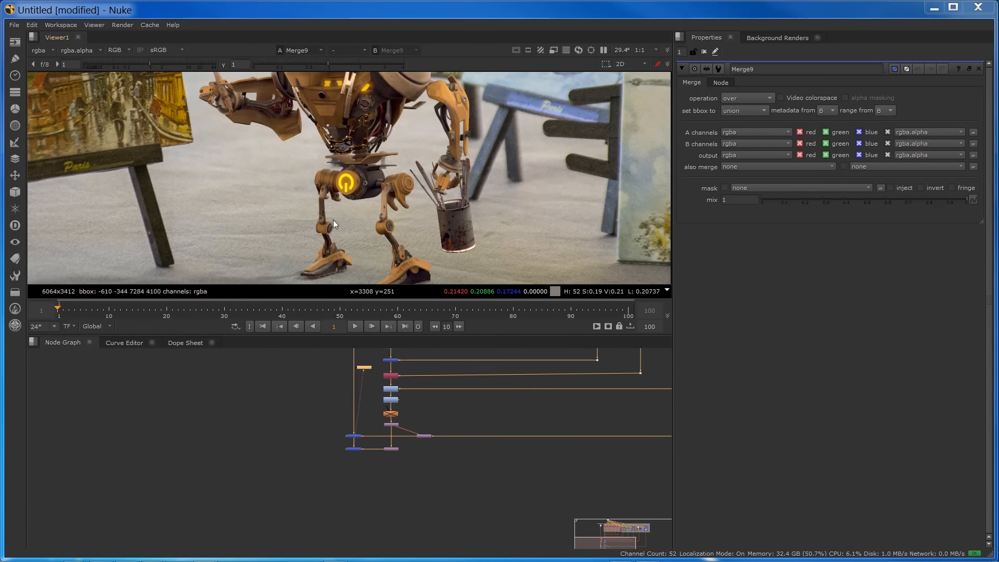
key(f)
scroll(405, 220, down, 1)
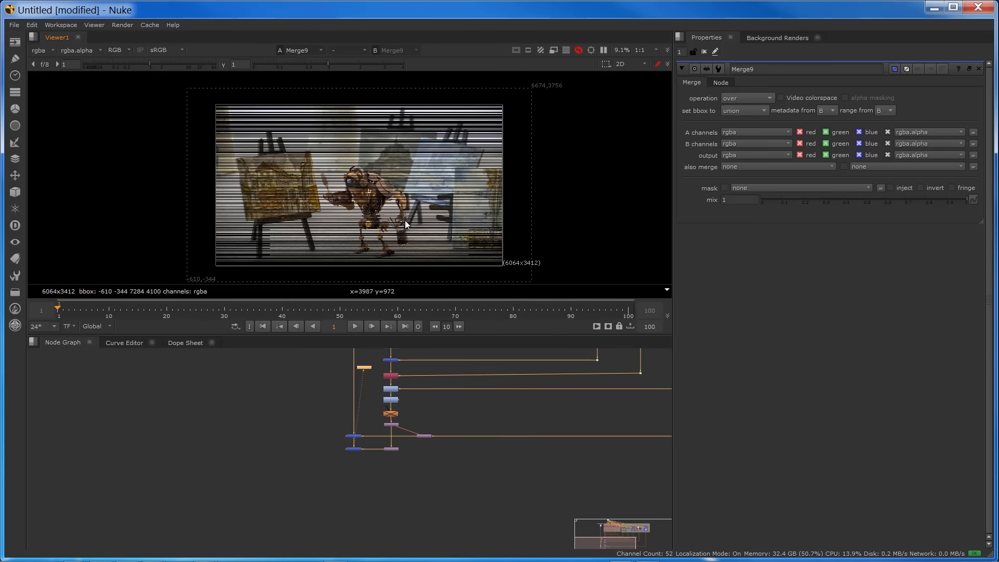
scroll(357, 444, up, 3)
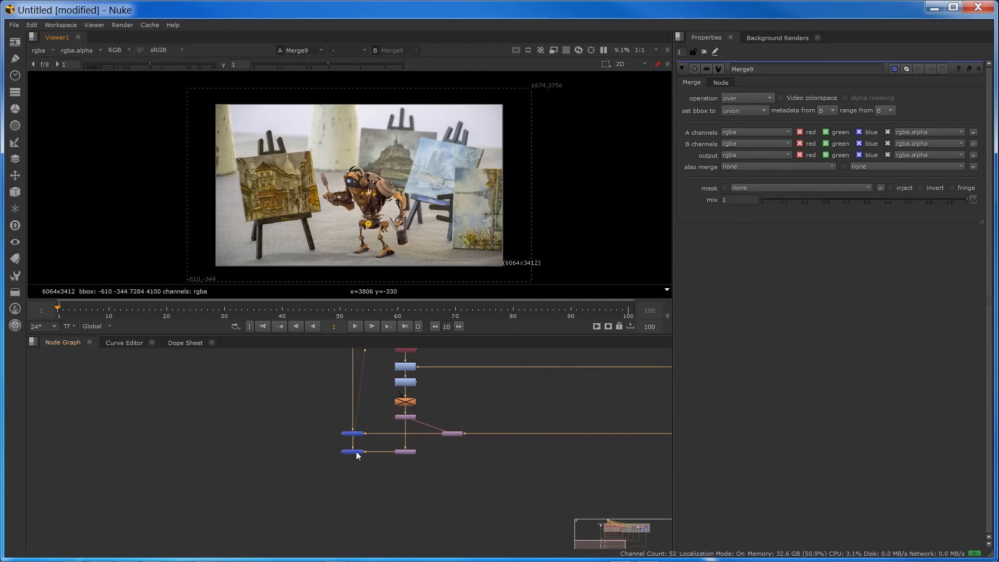
click(353, 454)
scroll(352, 454, down, 3)
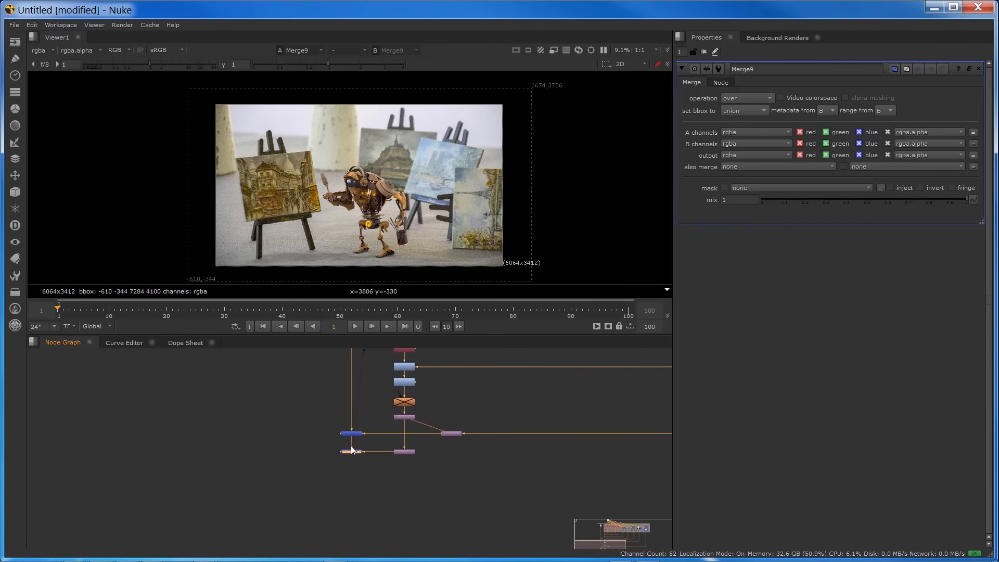
drag(352, 450, 339, 489)
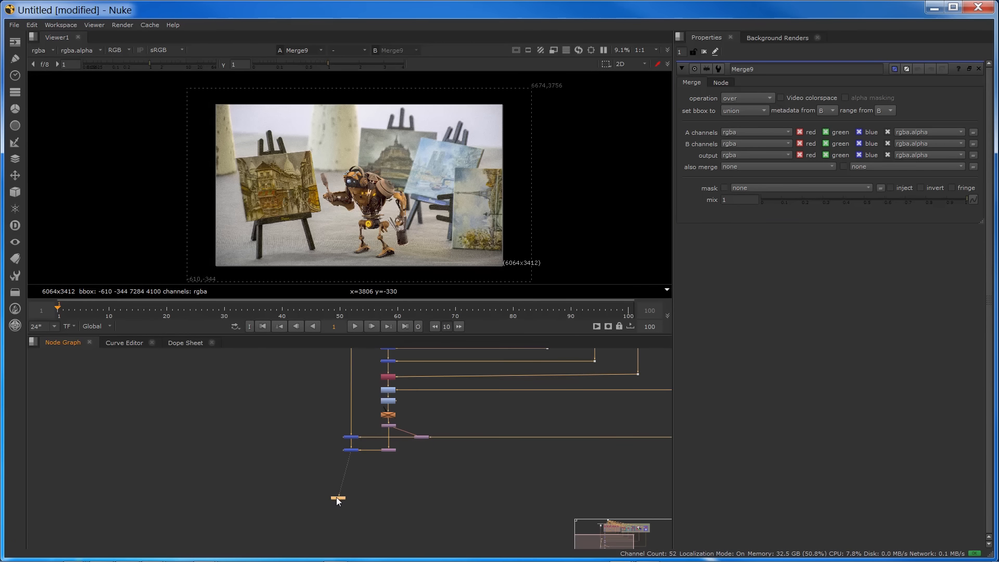
Add a Crop node after the over merge and compare the composite's bounding box with the crop disabled and enabled.
scroll(339, 485, up, 4)
click(382, 386)
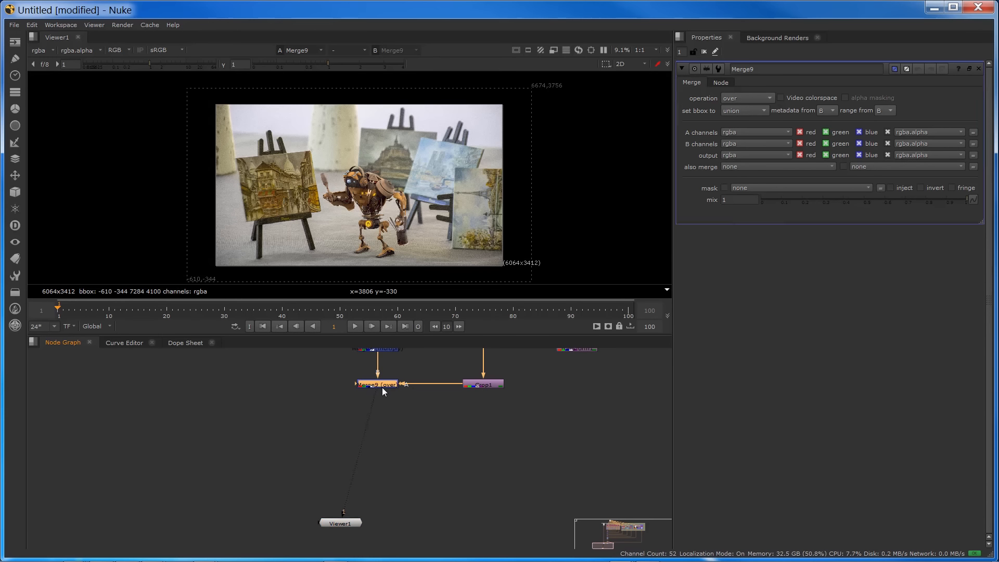
key(Tab)
text(crop)
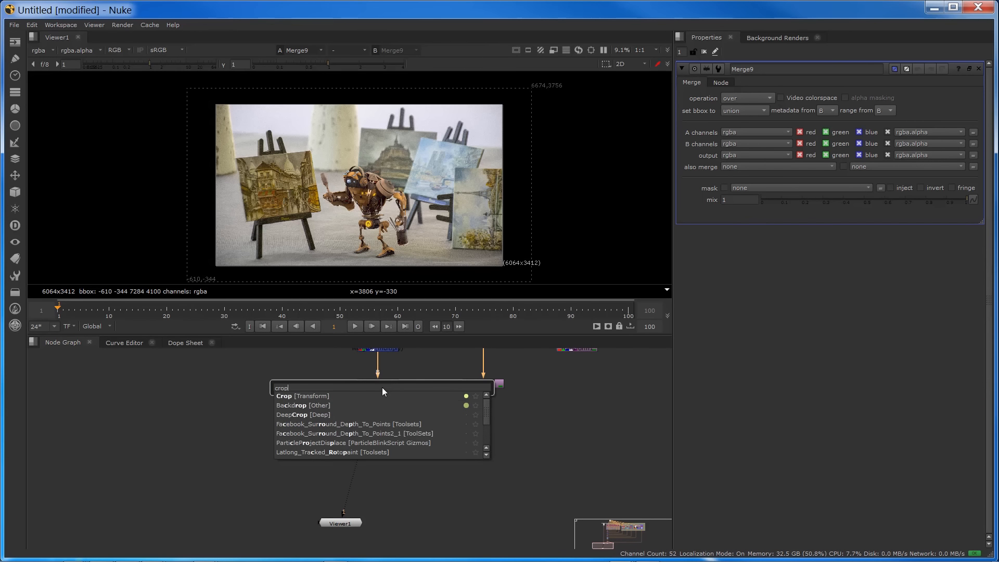
key(Return)
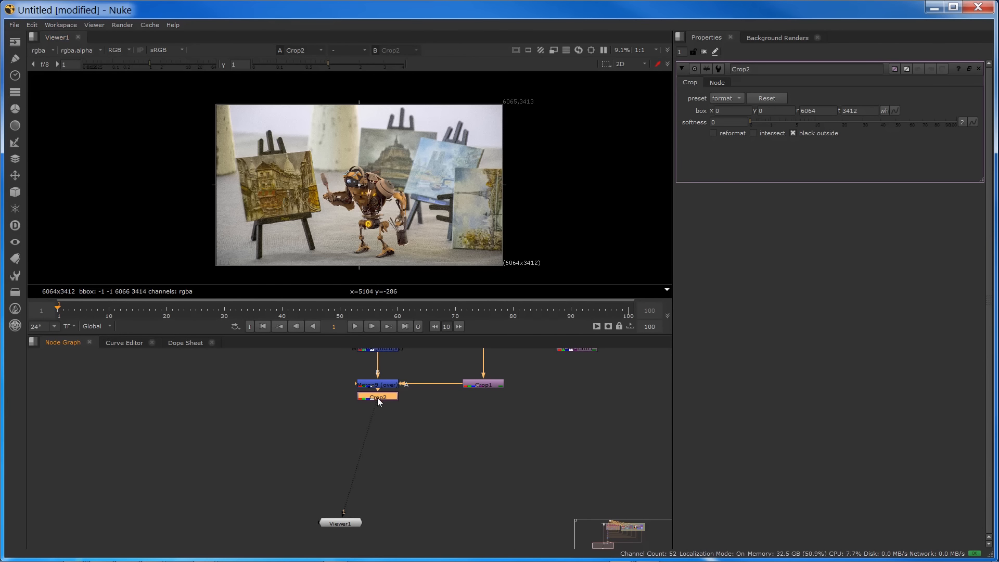
key(d)
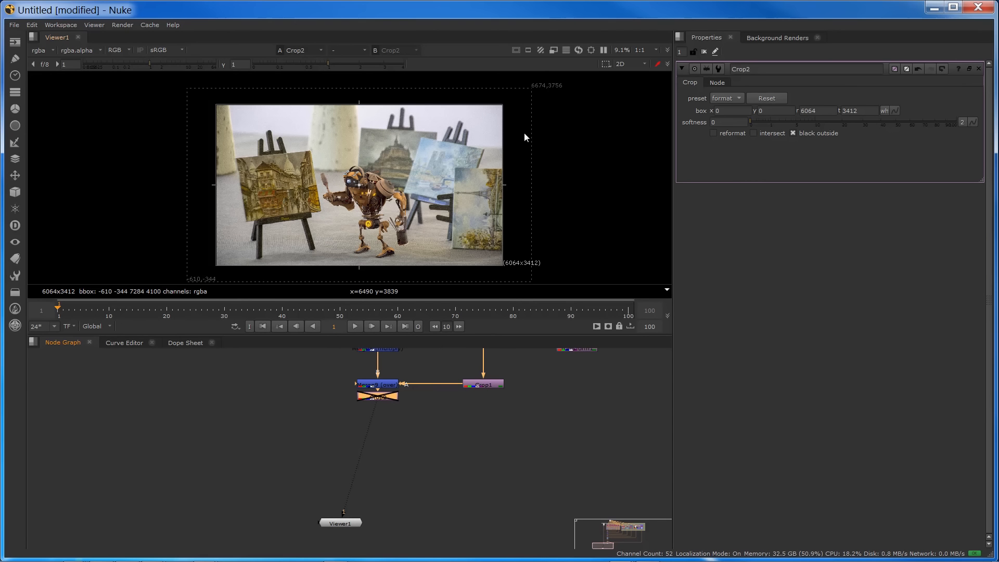
key(d)
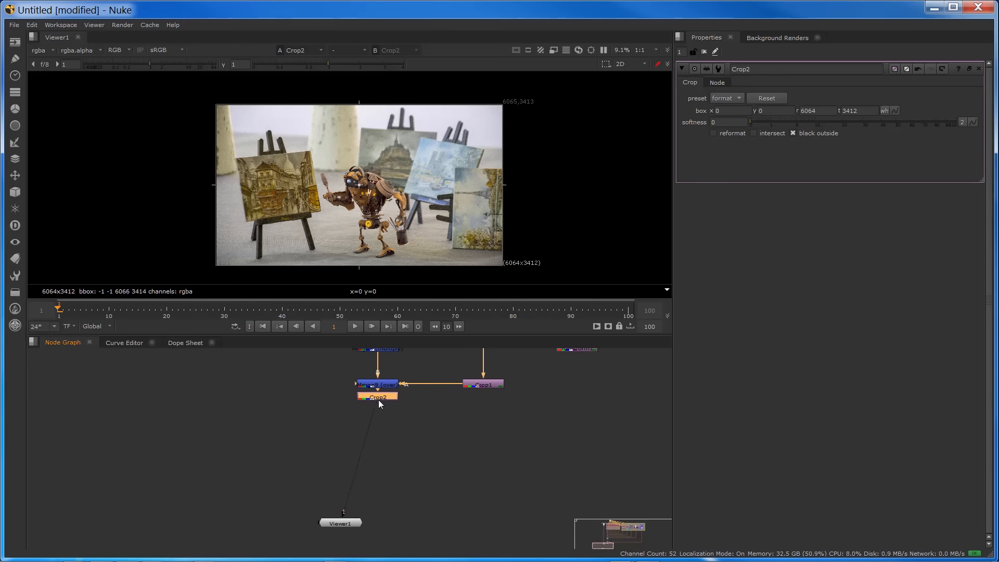
Add a Grade node after the final Crop and set its blackpoint to red 0.004, green 0.01 and blue -0.004.
key(g)
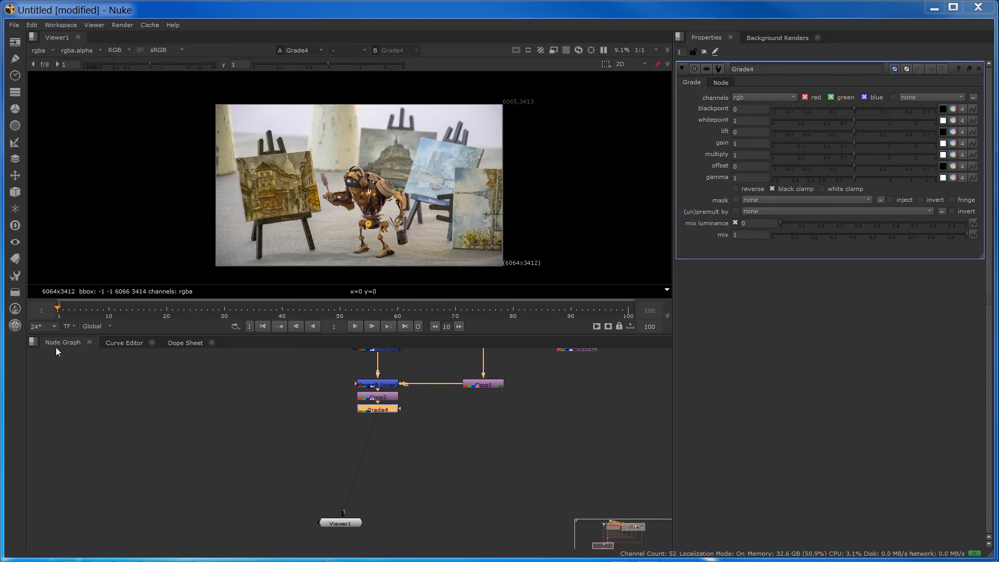
click(952, 110)
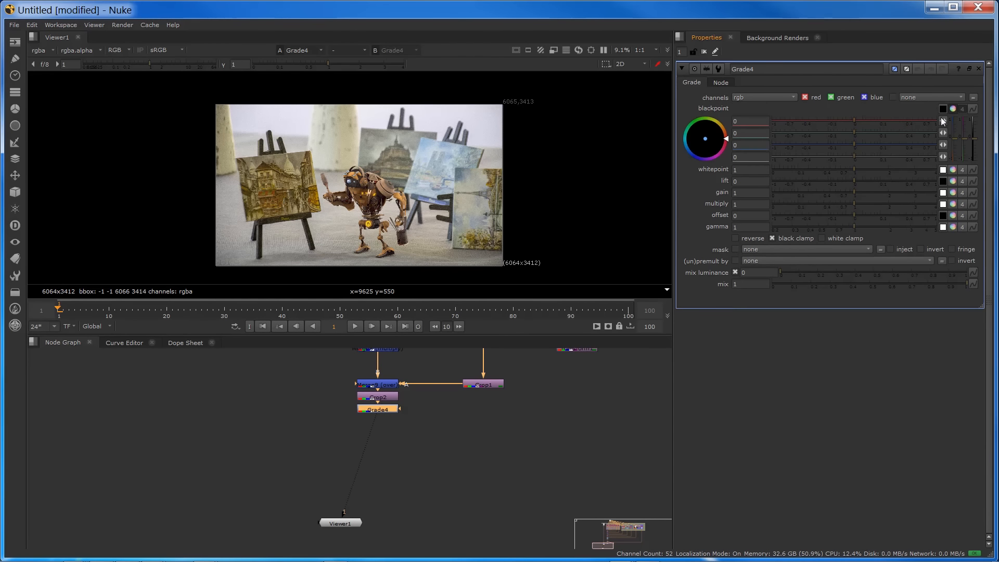
click(855, 120)
click(850, 133)
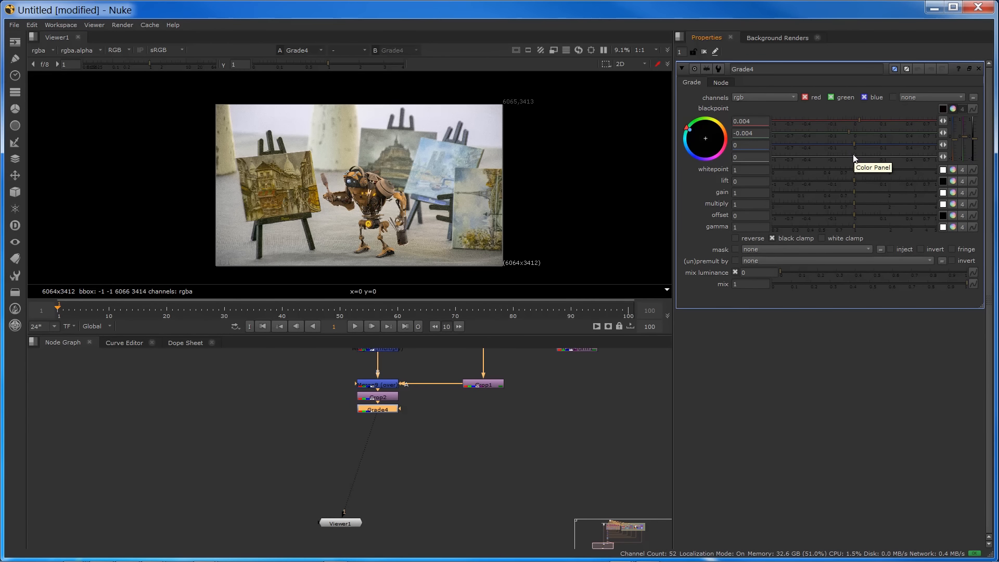
click(863, 133)
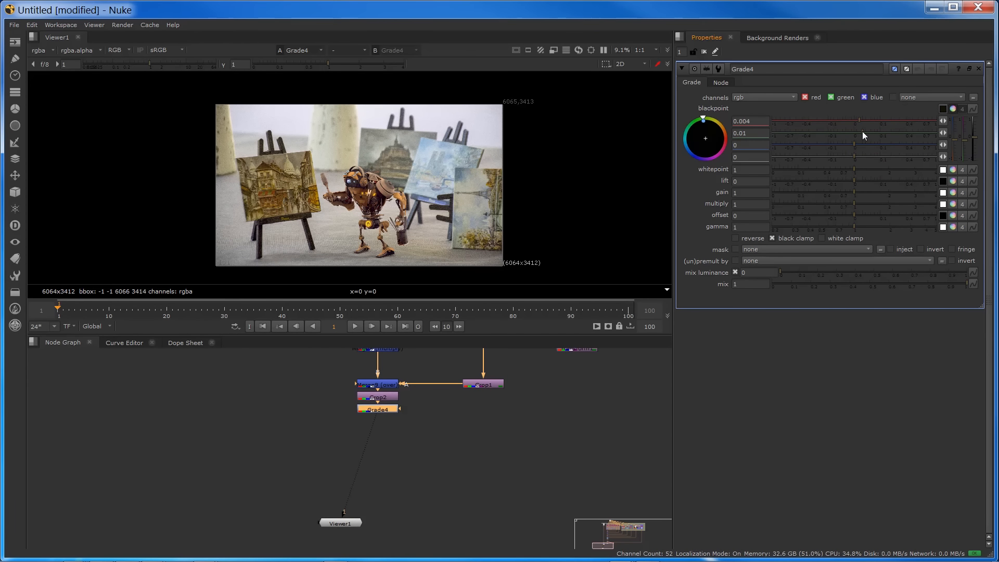
click(850, 145)
scroll(339, 187, up, 5)
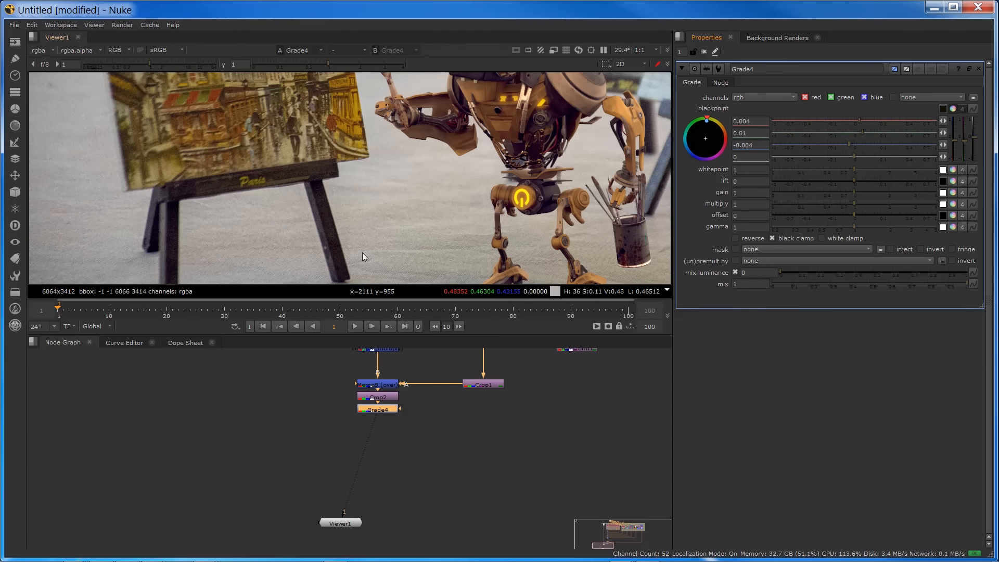
middle_drag(458, 169, 368, 244)
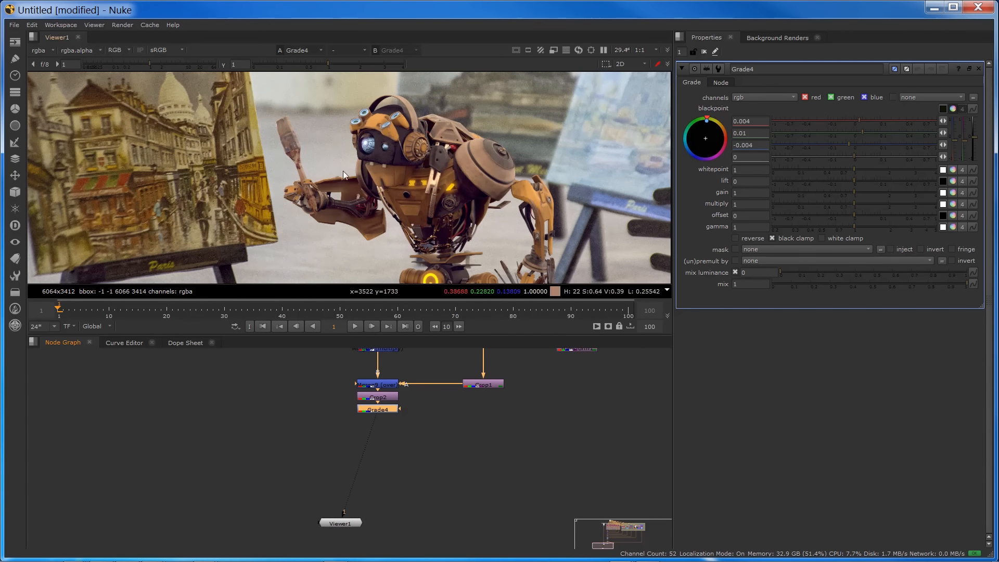
Label the new Grade node "Blend" and return to its grade settings.
click(722, 83)
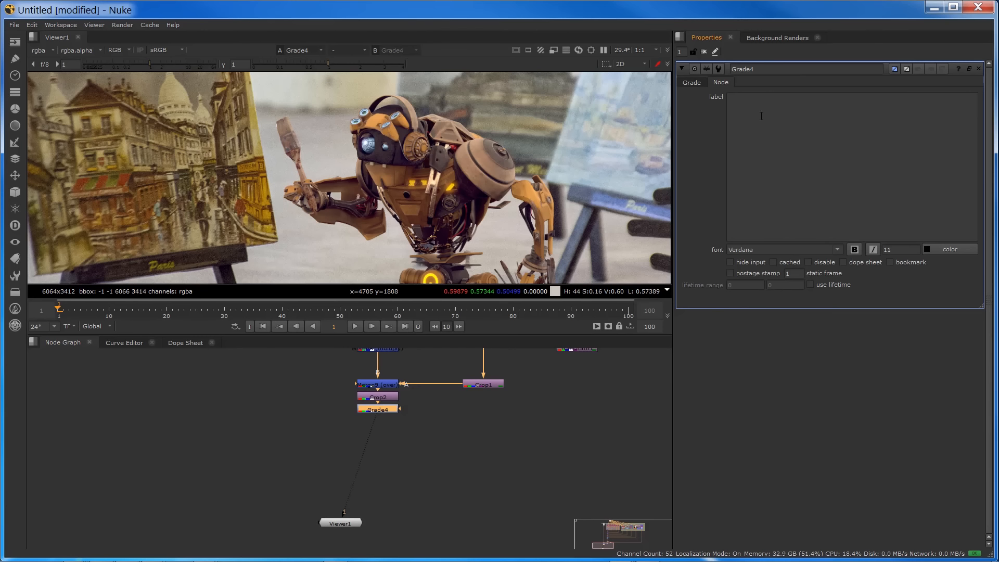
text(Blend)
click(692, 83)
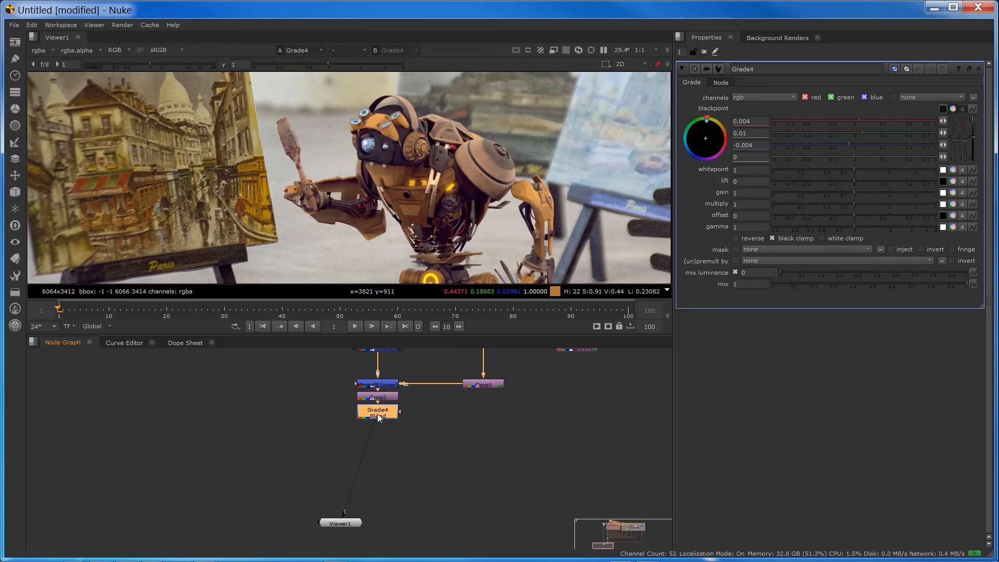
Add a Grain node directly below the Blend grade.
key(Tab)
text(grain [Draw)
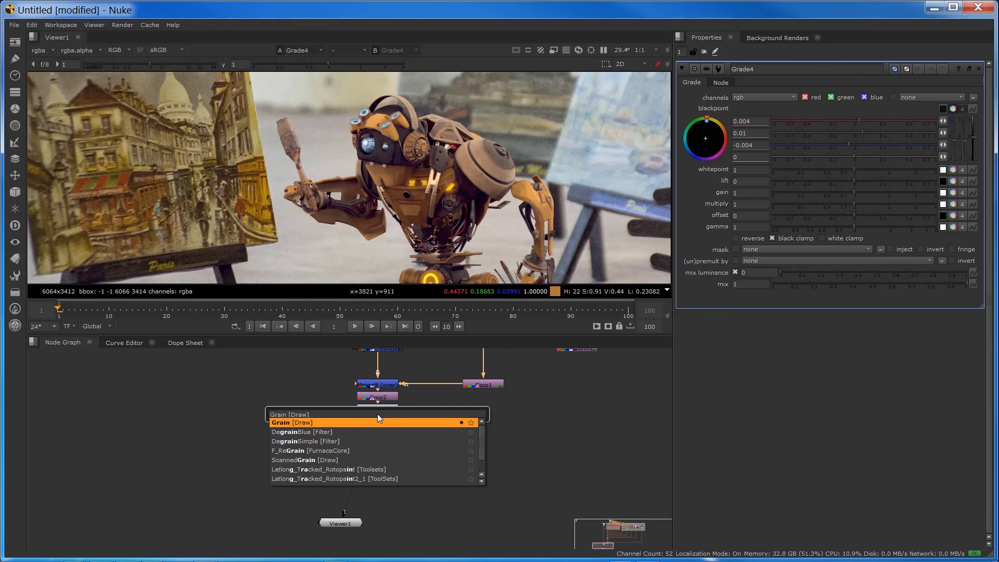
key(Return)
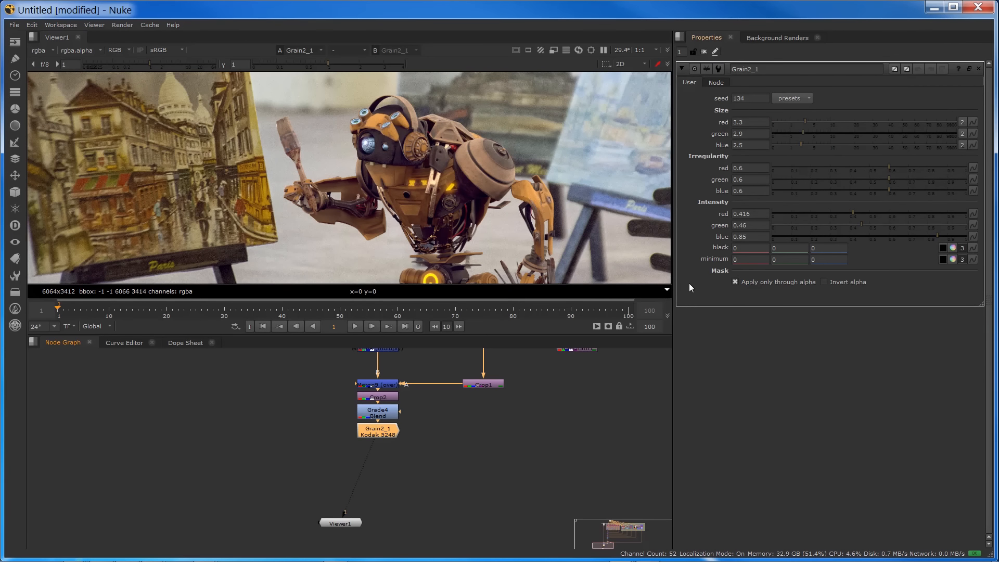
Apply the Kodak GT5274 preset to the Grain node and examine the grain on the robot up close.
click(791, 99)
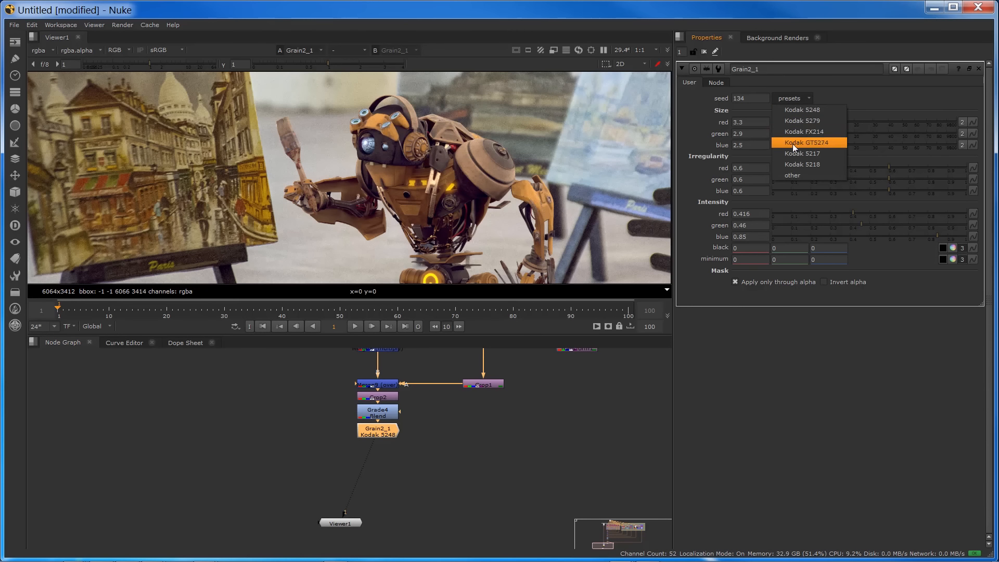
click(799, 144)
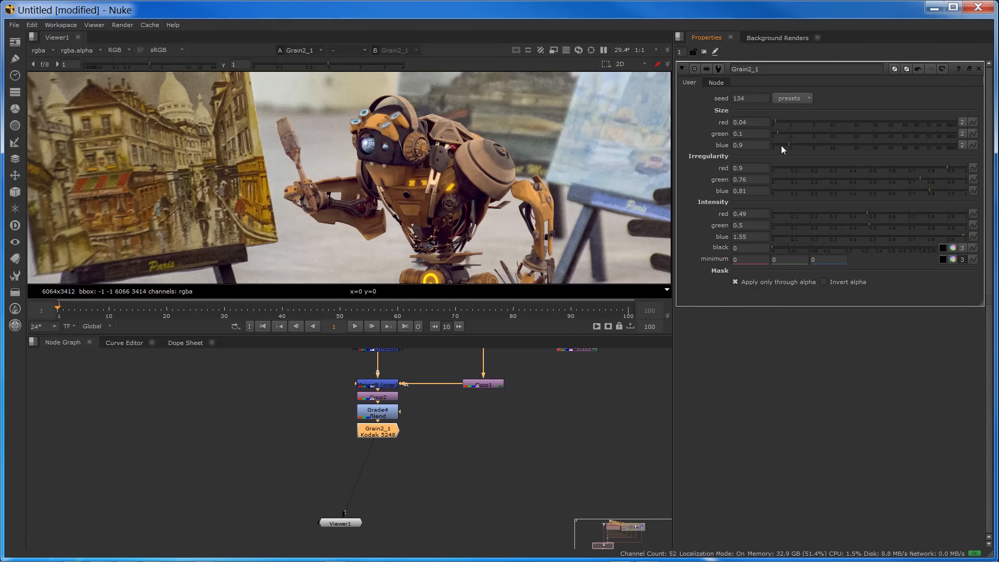
scroll(347, 177, up, 4)
scroll(347, 176, up, 2)
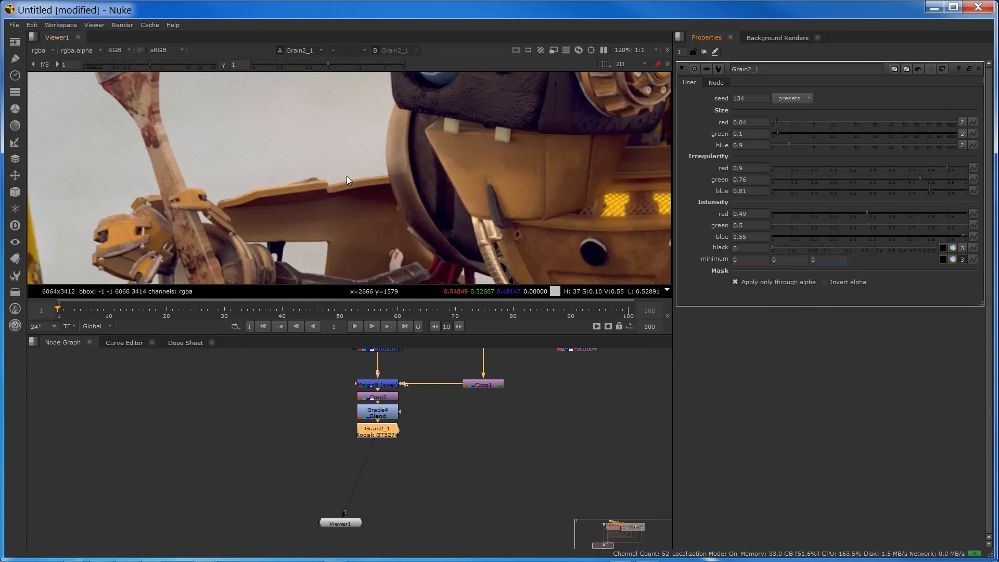
scroll(413, 173, up, 3)
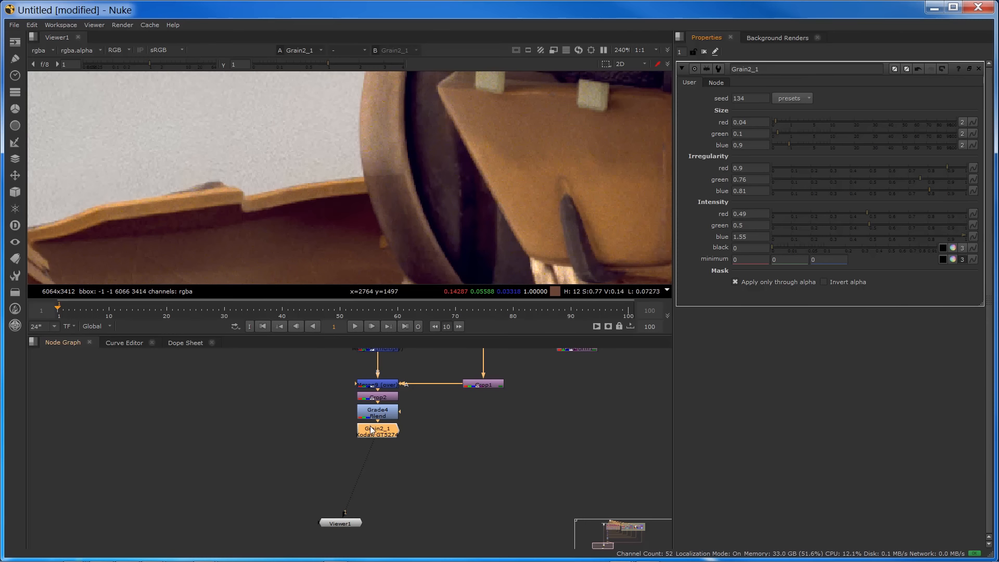
Space the Grain node slightly farther below the Blend grade and add a Write node directly after it.
drag(373, 432, 373, 451)
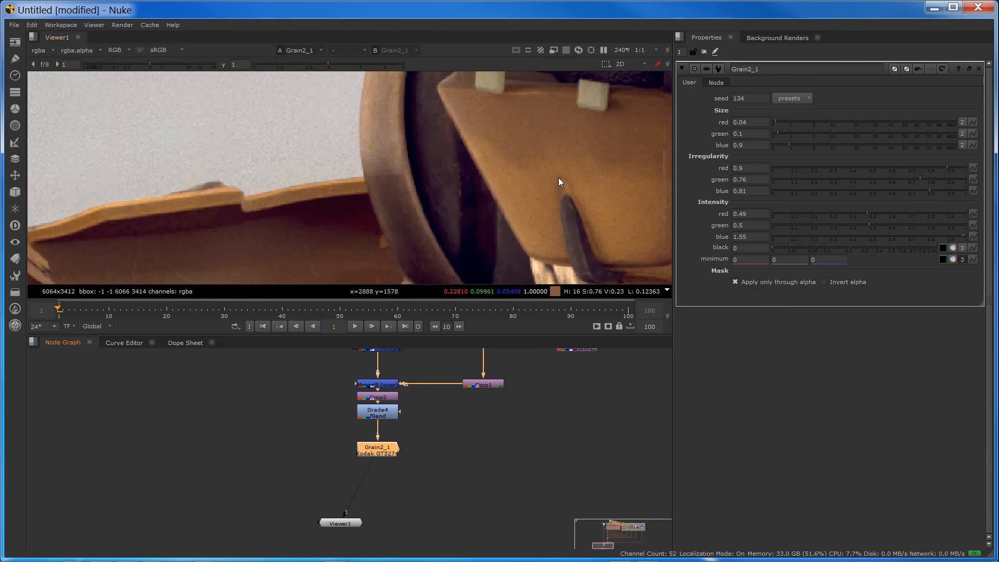
scroll(558, 177, down, 5)
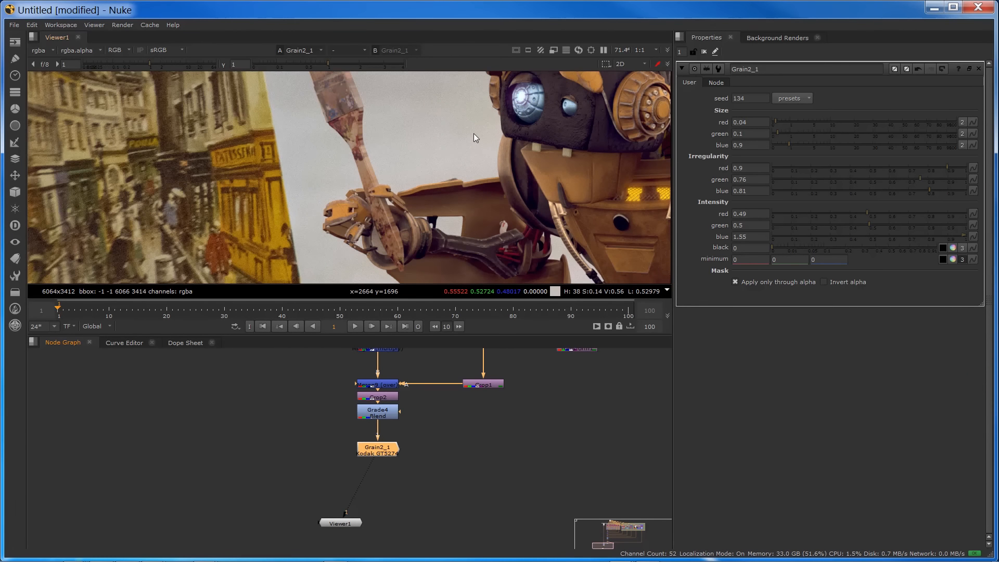
key(w)
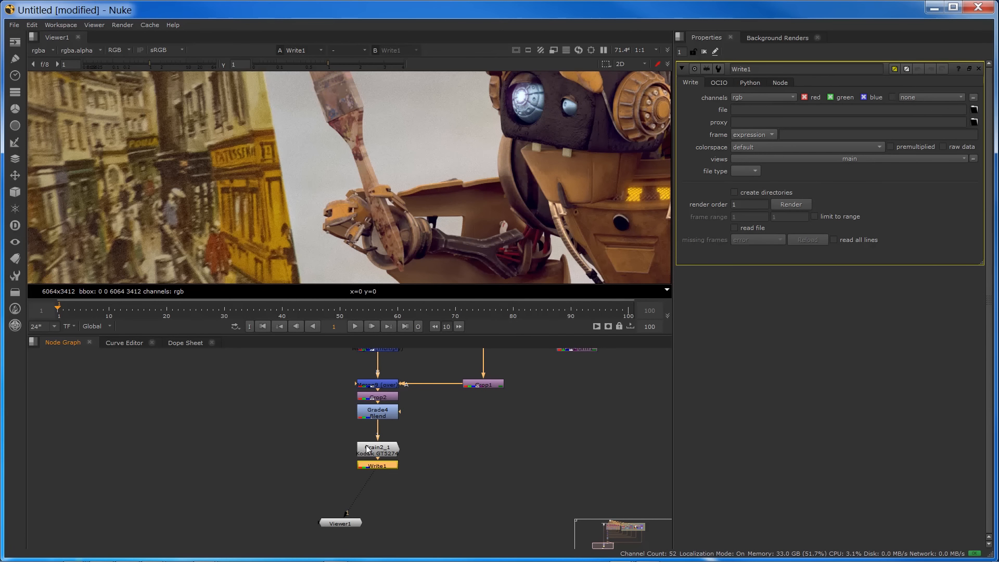
Hide the inputs of the Shuffle nodes in the Primary and Auxiliary passes groups, from diffuse direct through Emission to shadow_matte.
key(f)
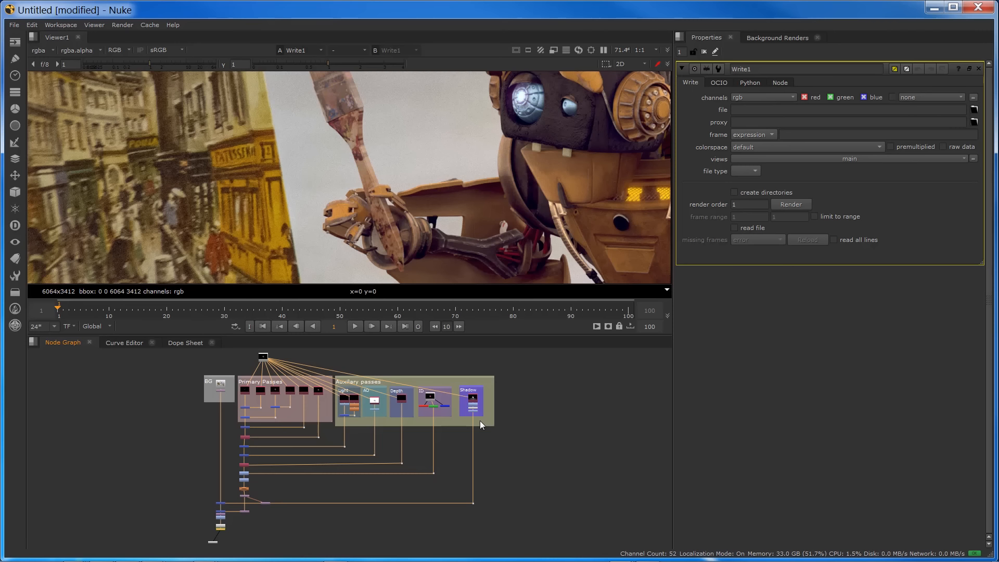
scroll(291, 412, up, 4)
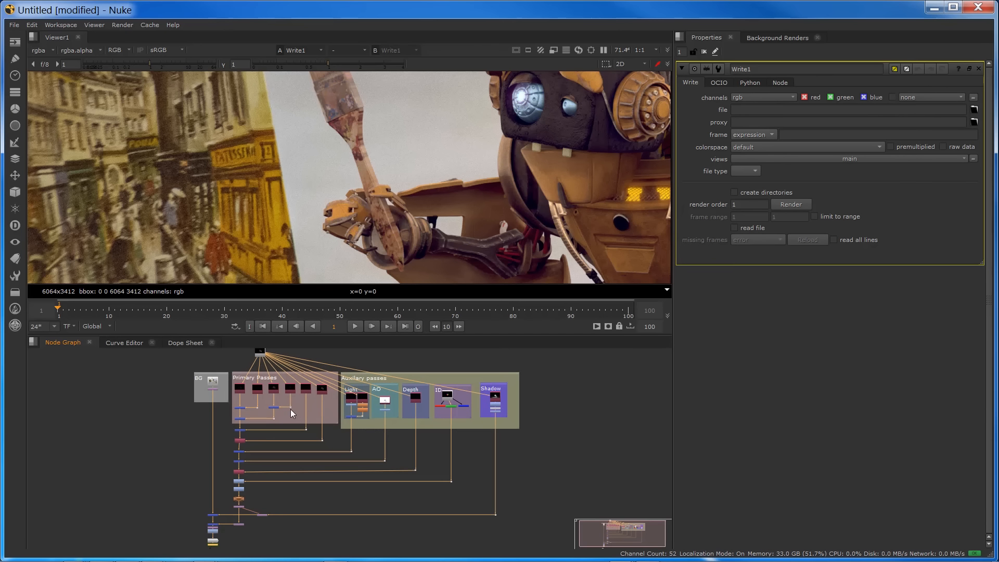
scroll(312, 427, up, 2)
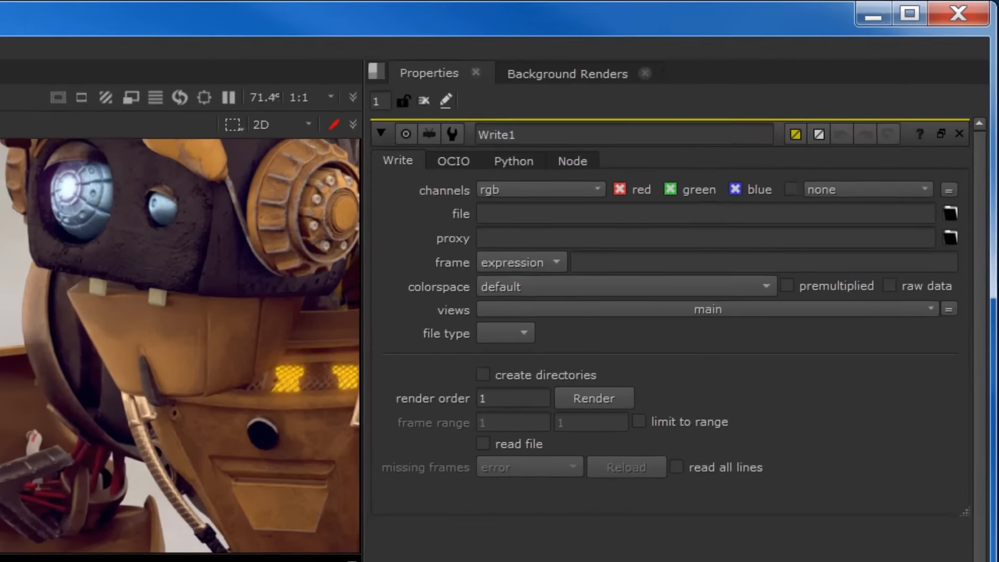
double_click(237, 427)
click(404, 178)
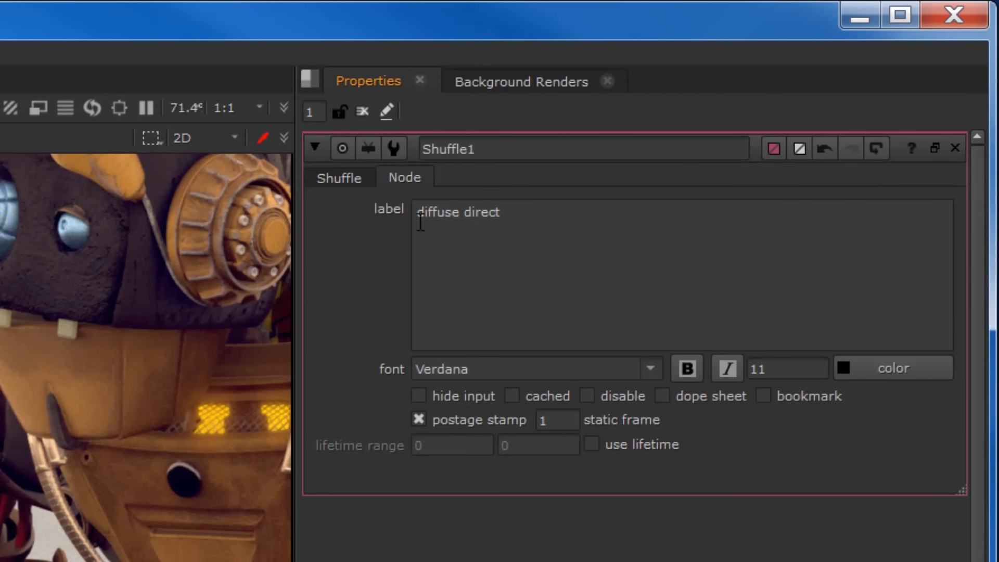
click(458, 397)
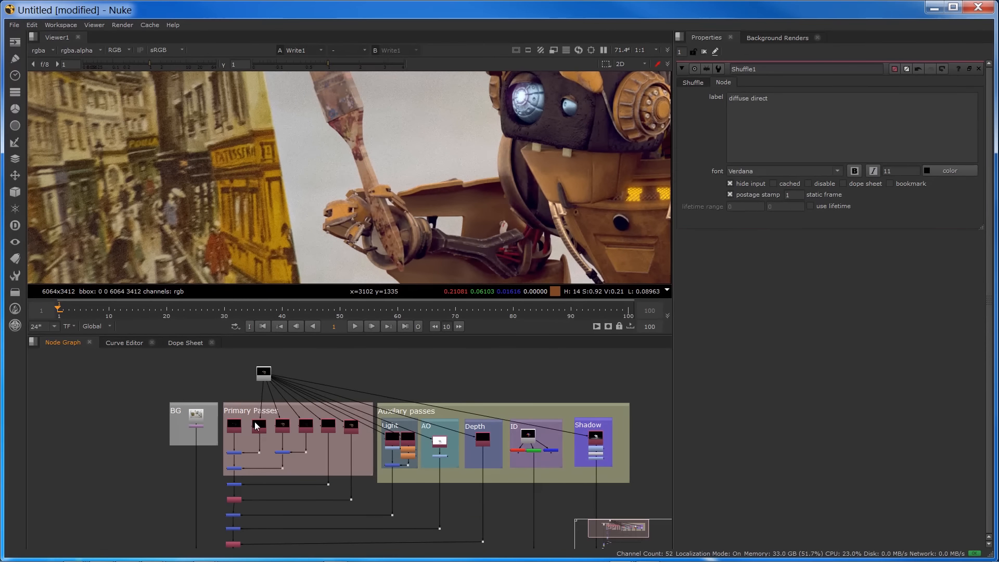
double_click(259, 427)
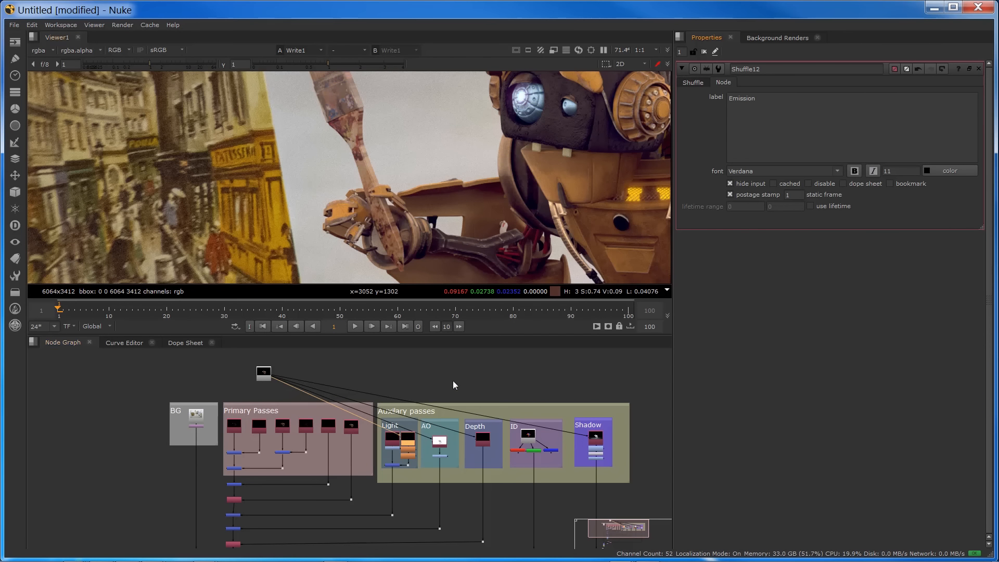
click(483, 438)
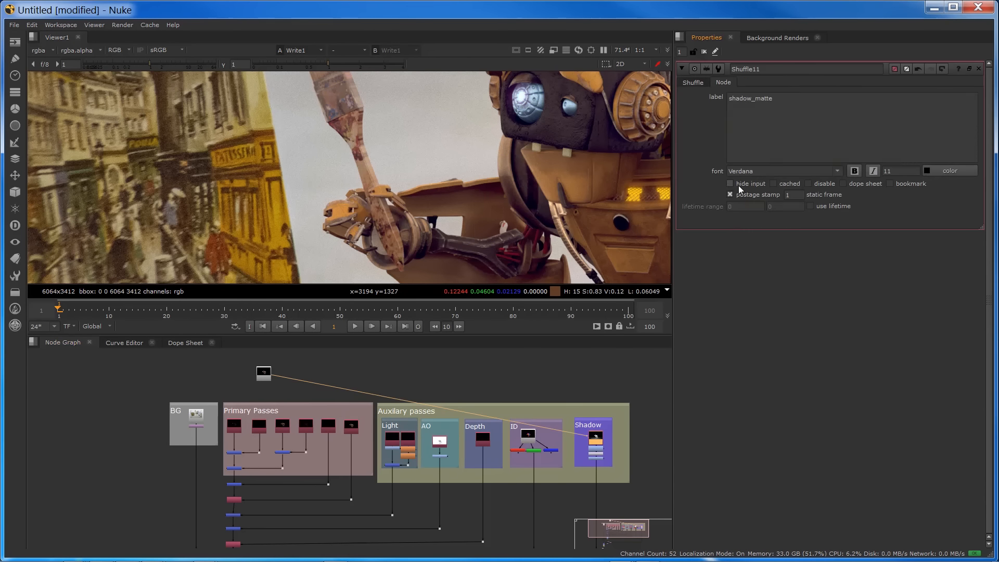
click(530, 437)
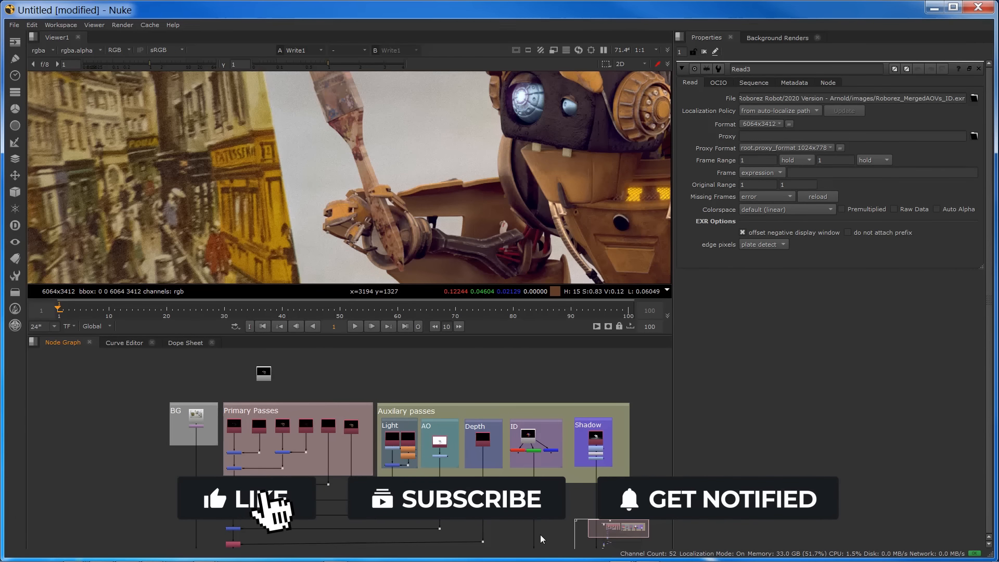
Reposition the source Read node above the boundary between the Primary and Auxiliary passes backdrops.
scroll(540, 535, down, 1)
middle_drag(489, 525, 424, 480)
scroll(424, 479, down, 1)
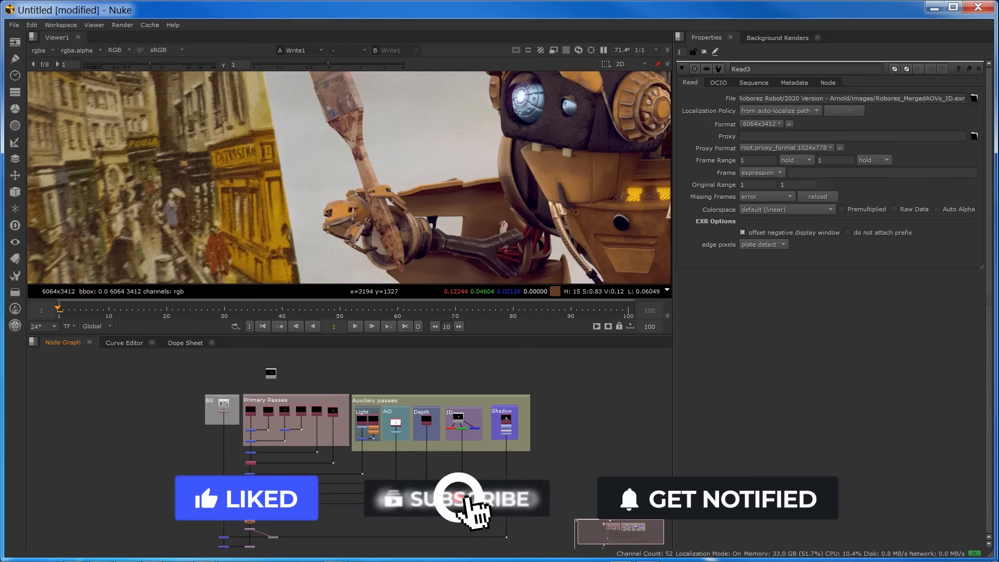
middle_drag(156, 484, 180, 462)
scroll(163, 463, down, 1)
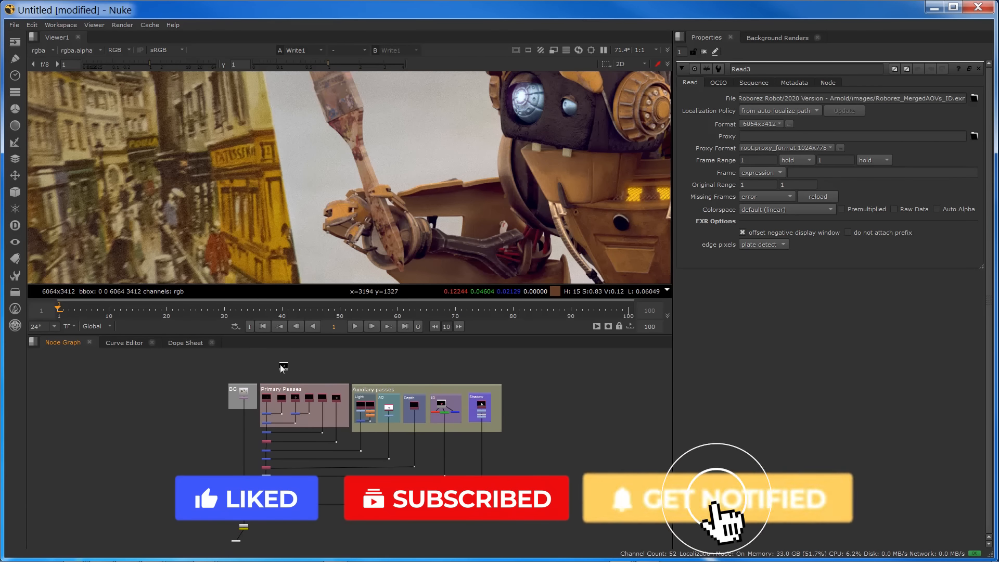
drag(282, 367, 353, 374)
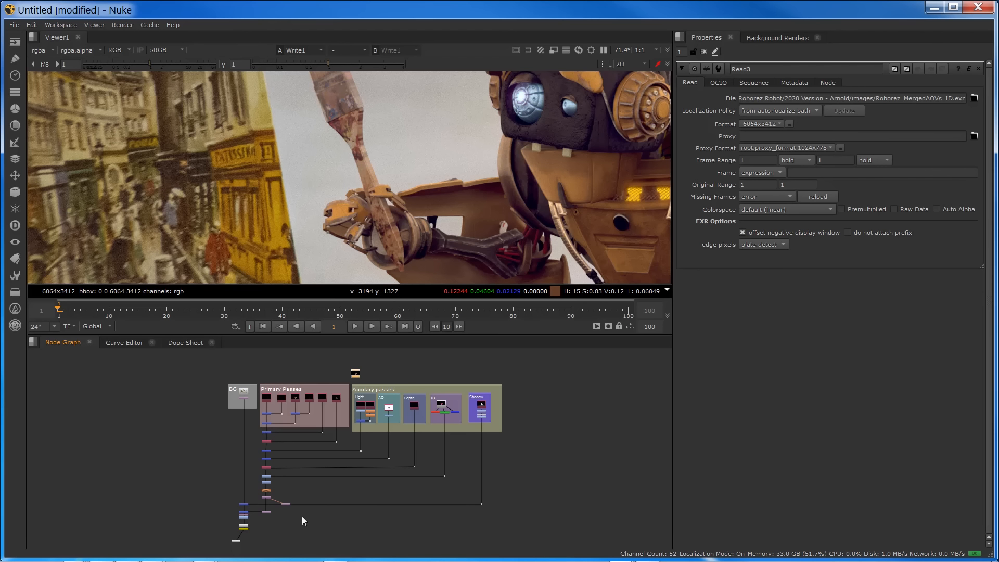